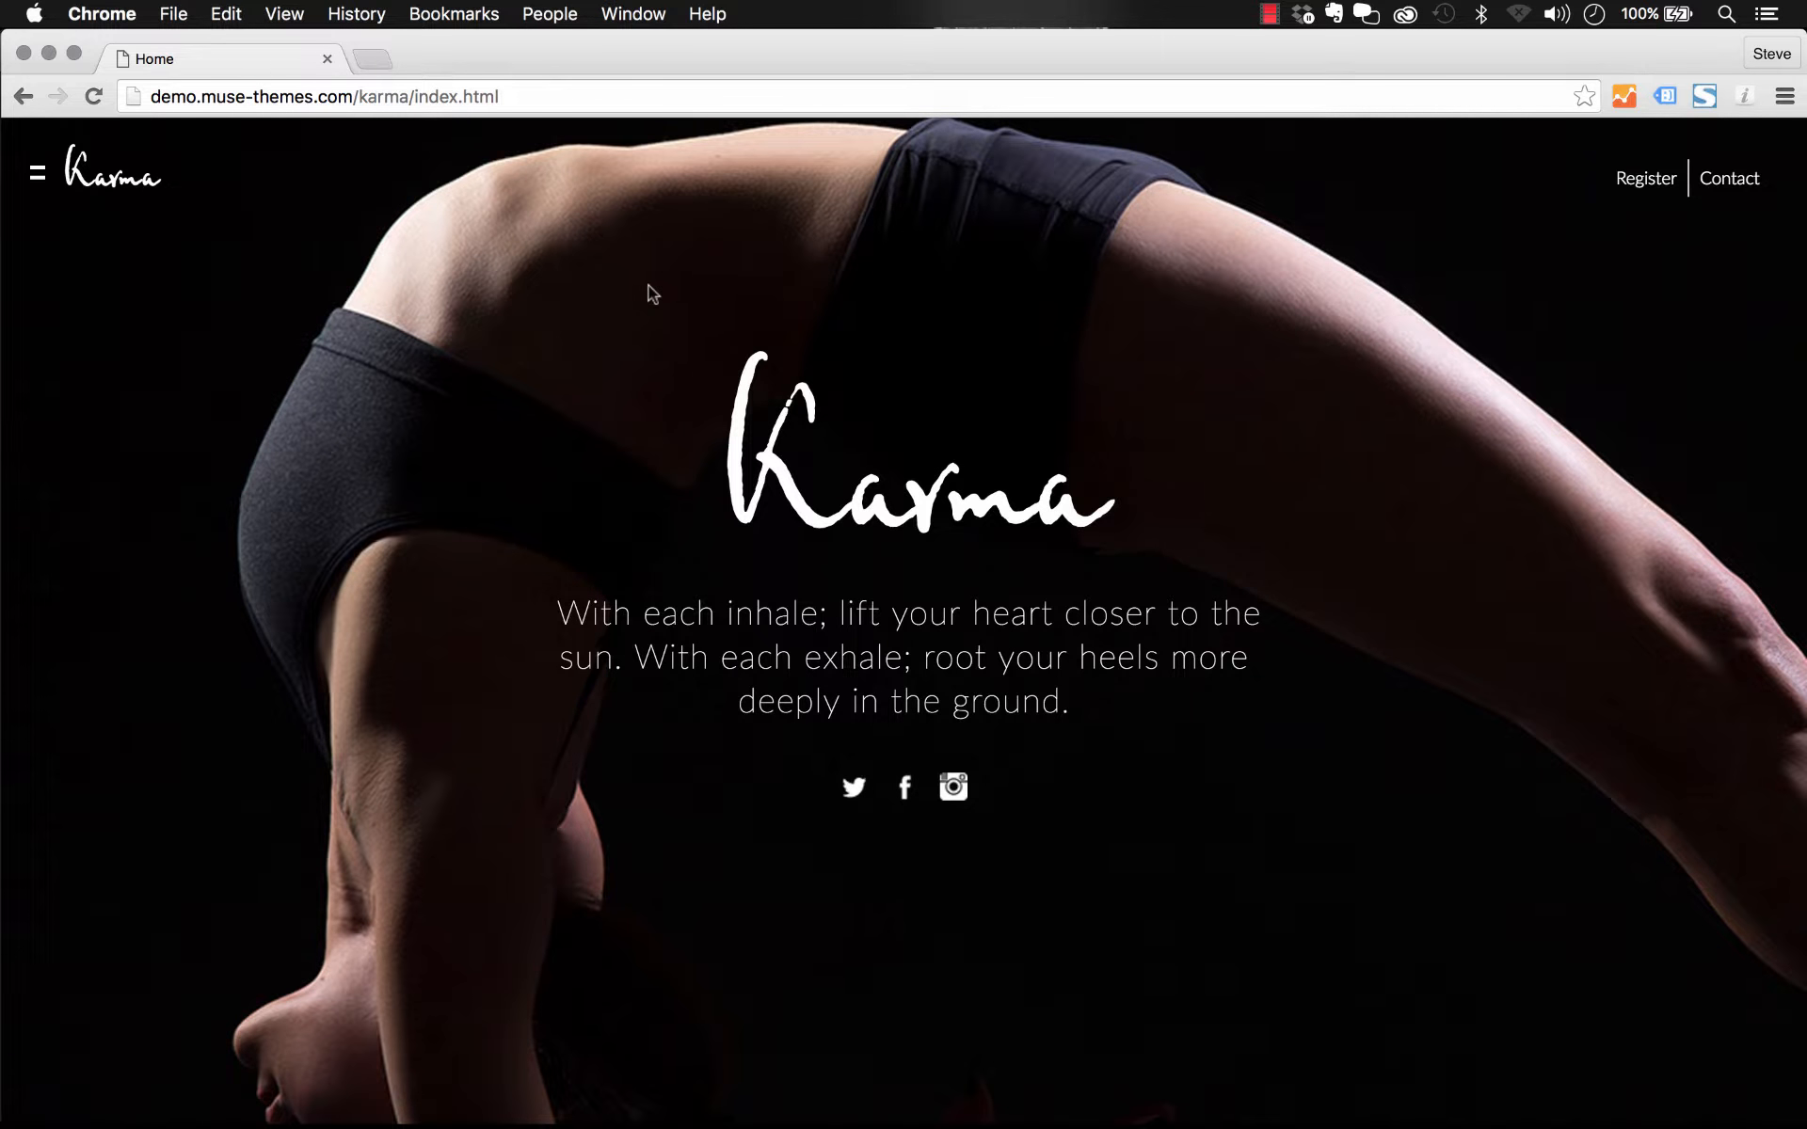
Step: Scroll through the Karma demo home page to review its sections, then return to the top
scroll(651, 293, down, 10)
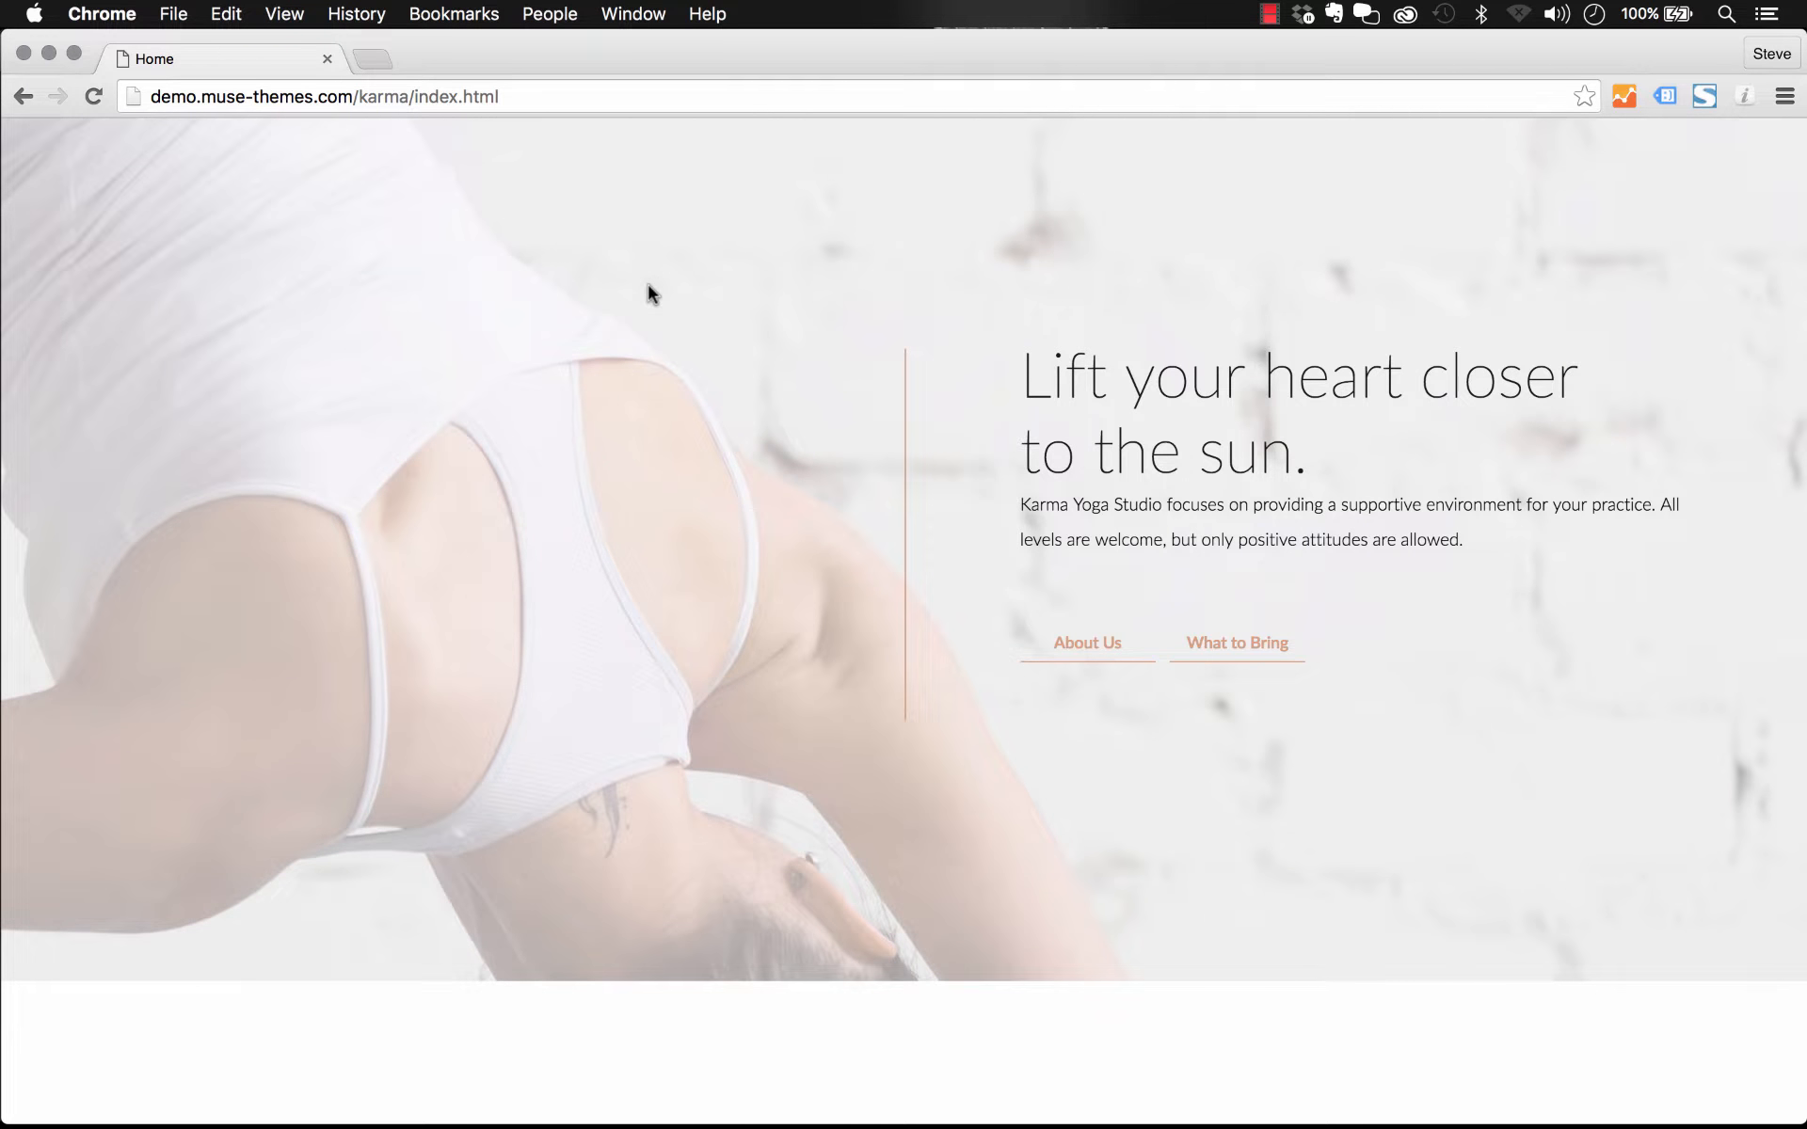
scroll(651, 294, down, 10)
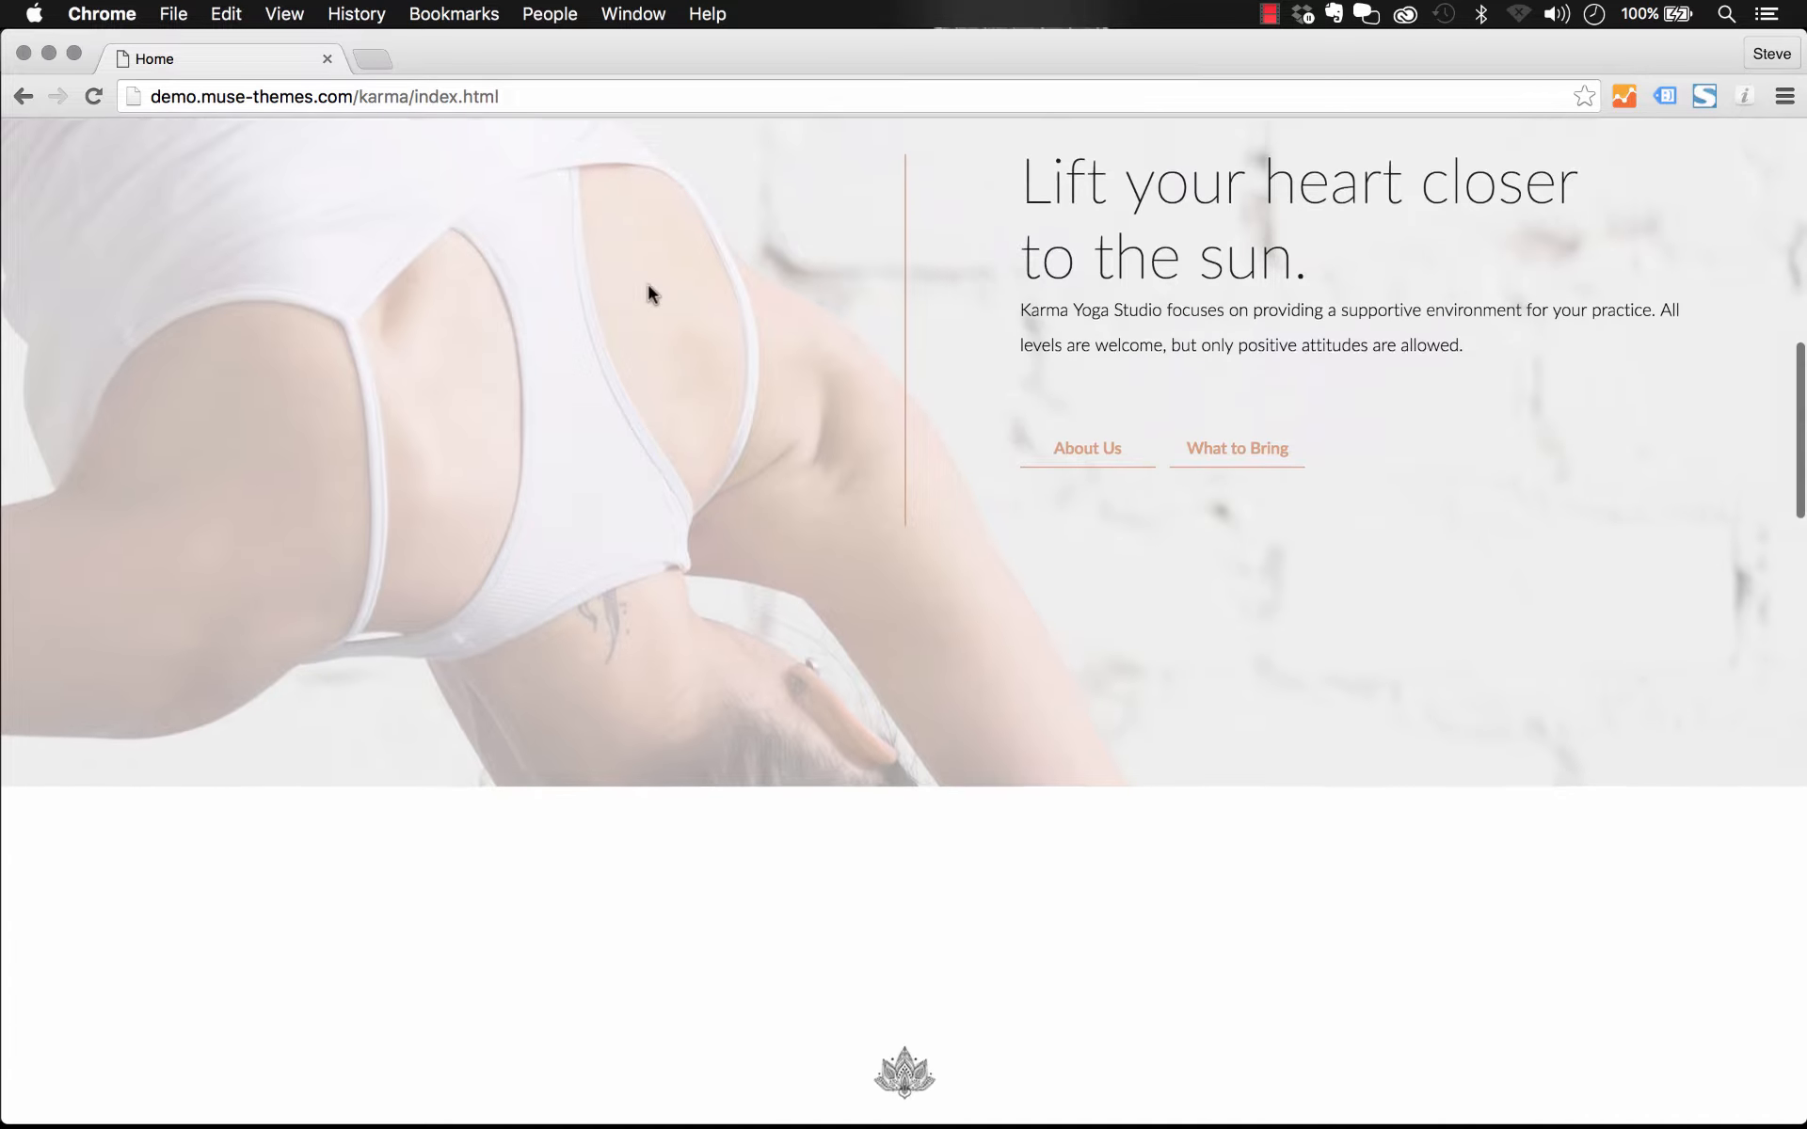
scroll(652, 294, down, 10)
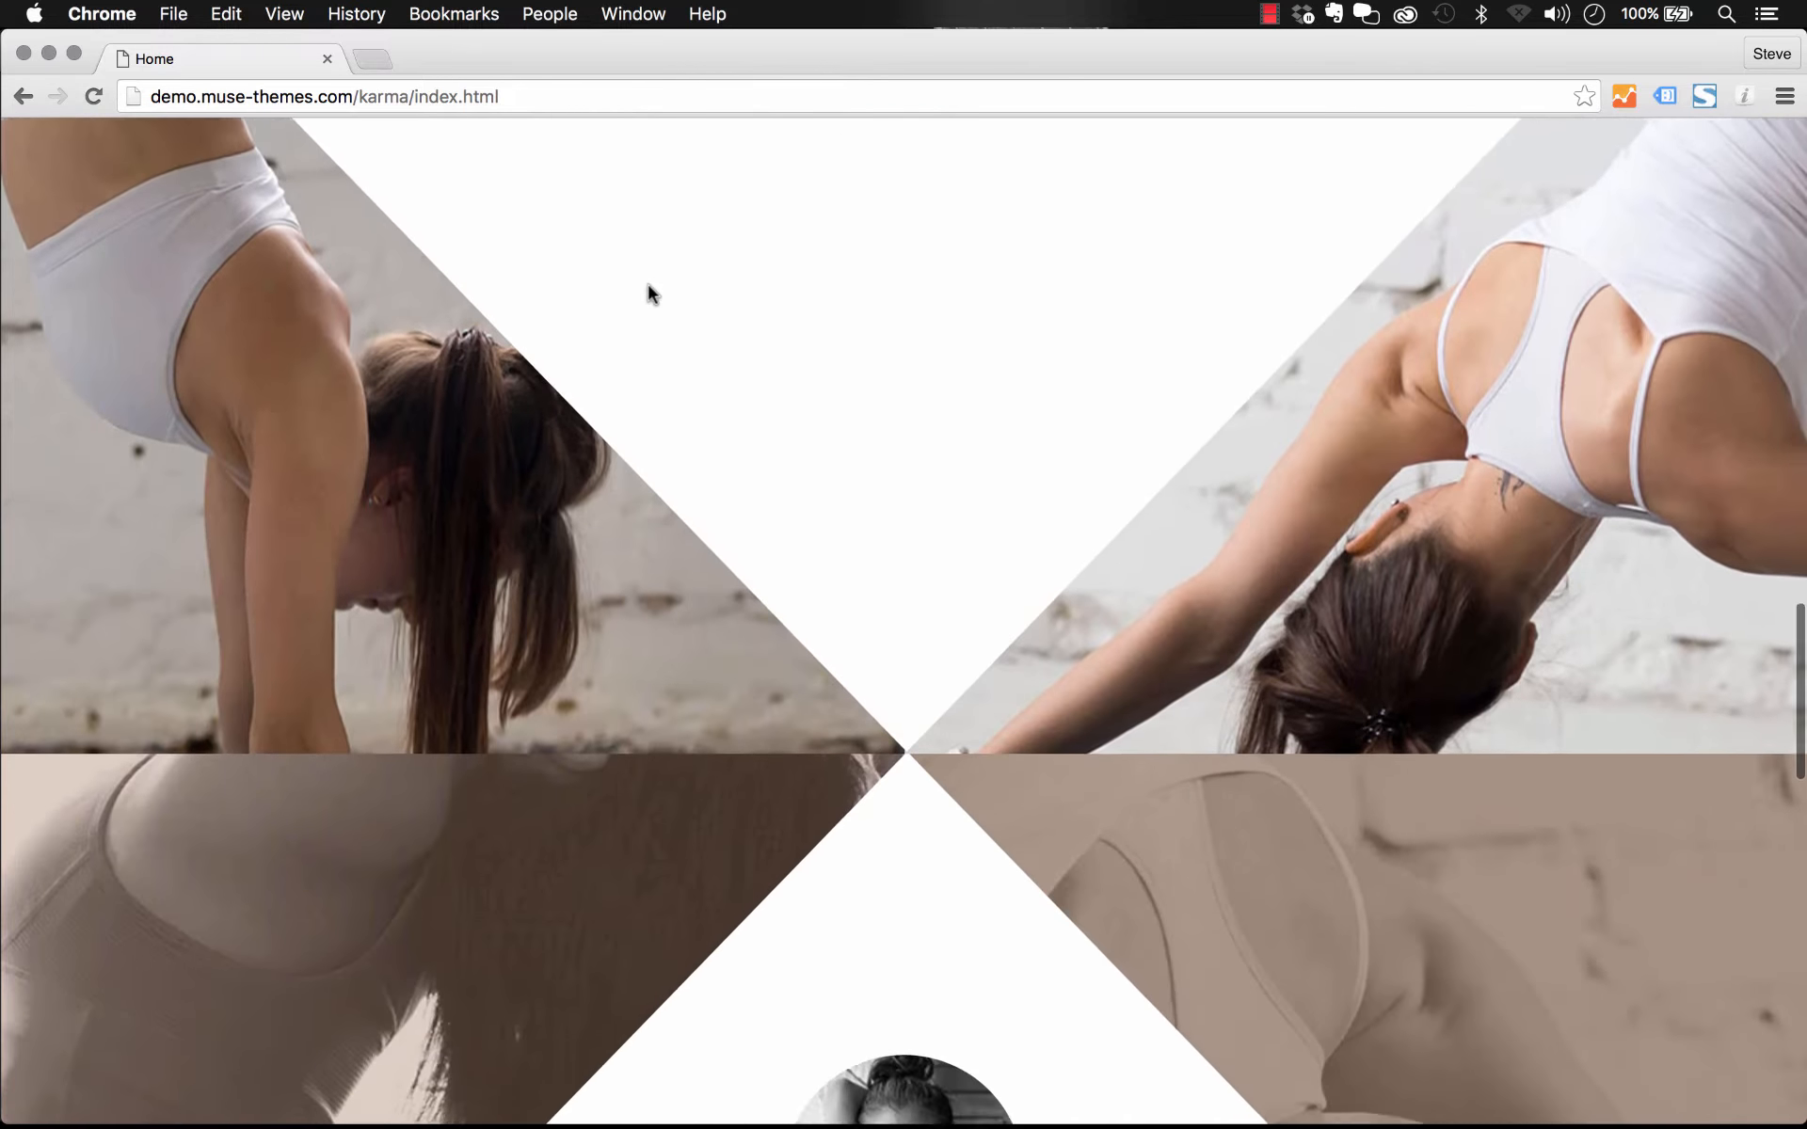
scroll(651, 294, down, 10)
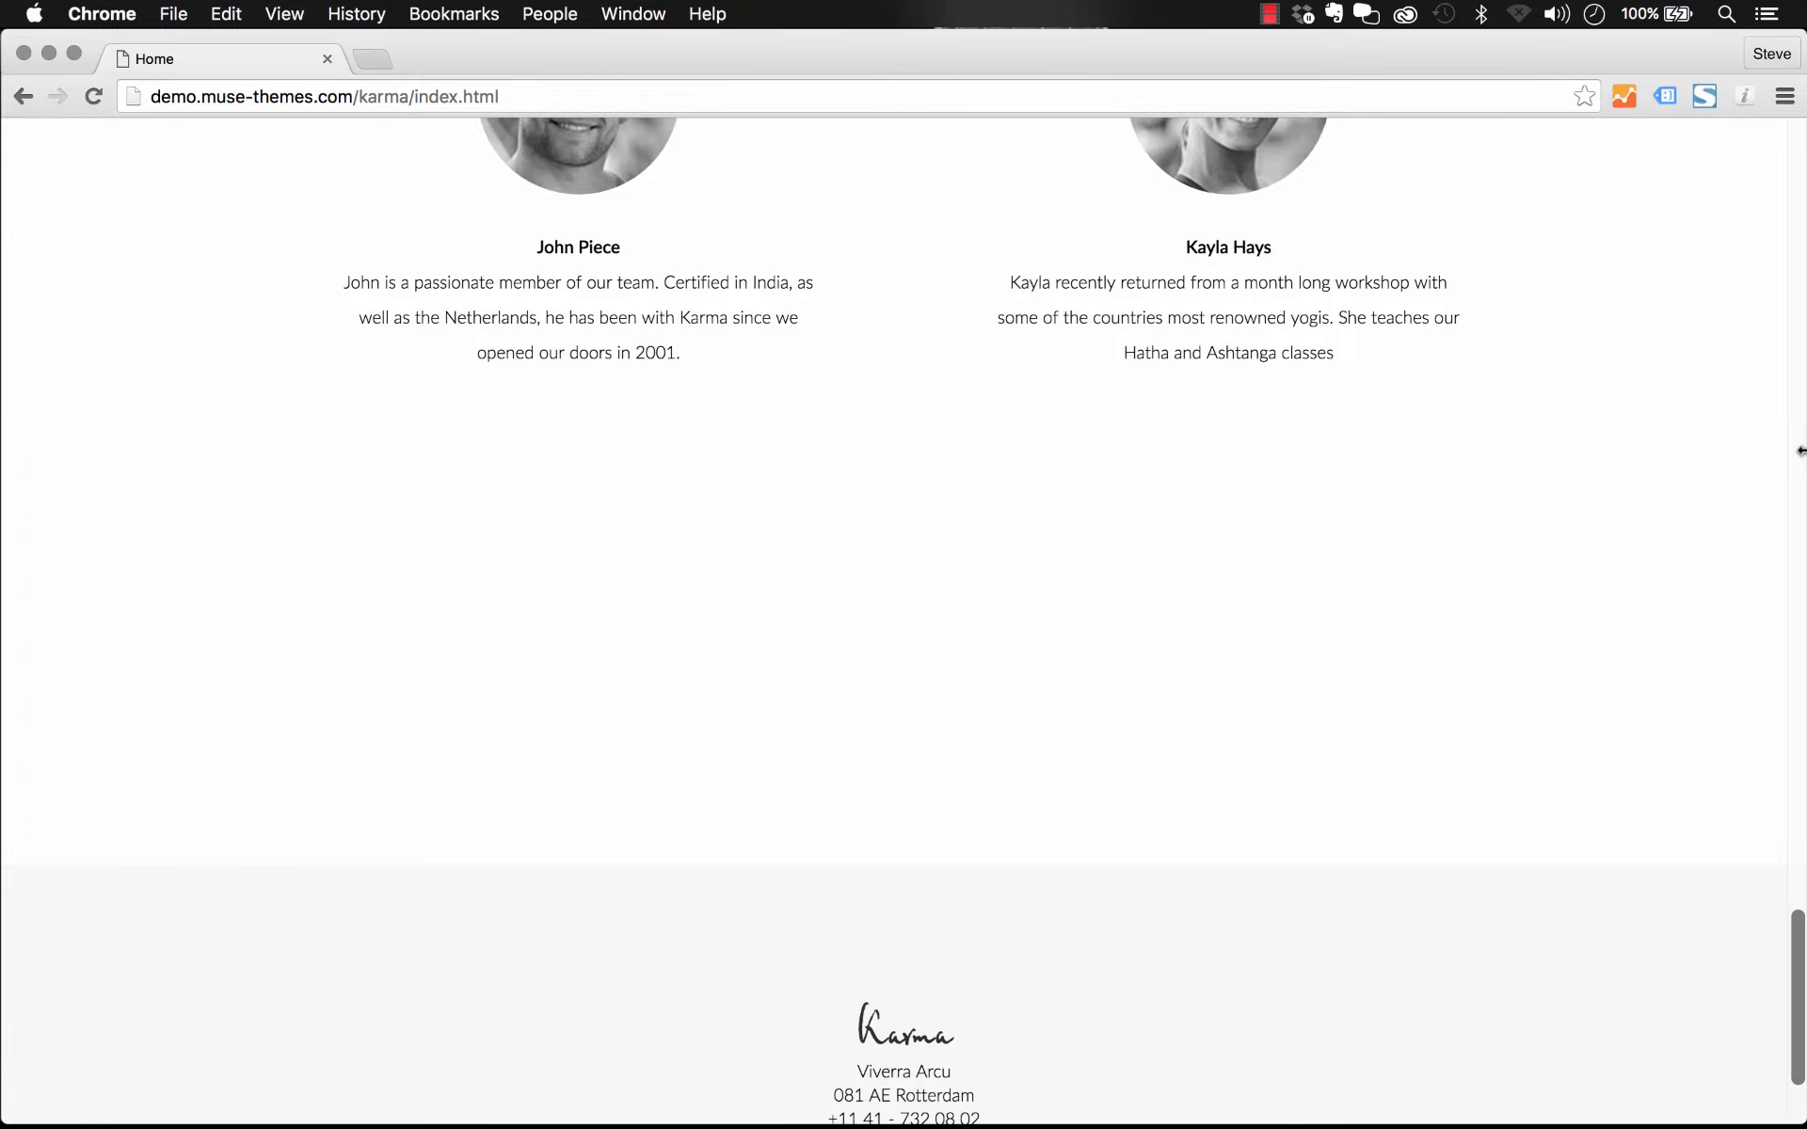
drag(1801, 452, 1803, 627)
scroll(822, 394, up, 10)
scroll(822, 395, up, 10)
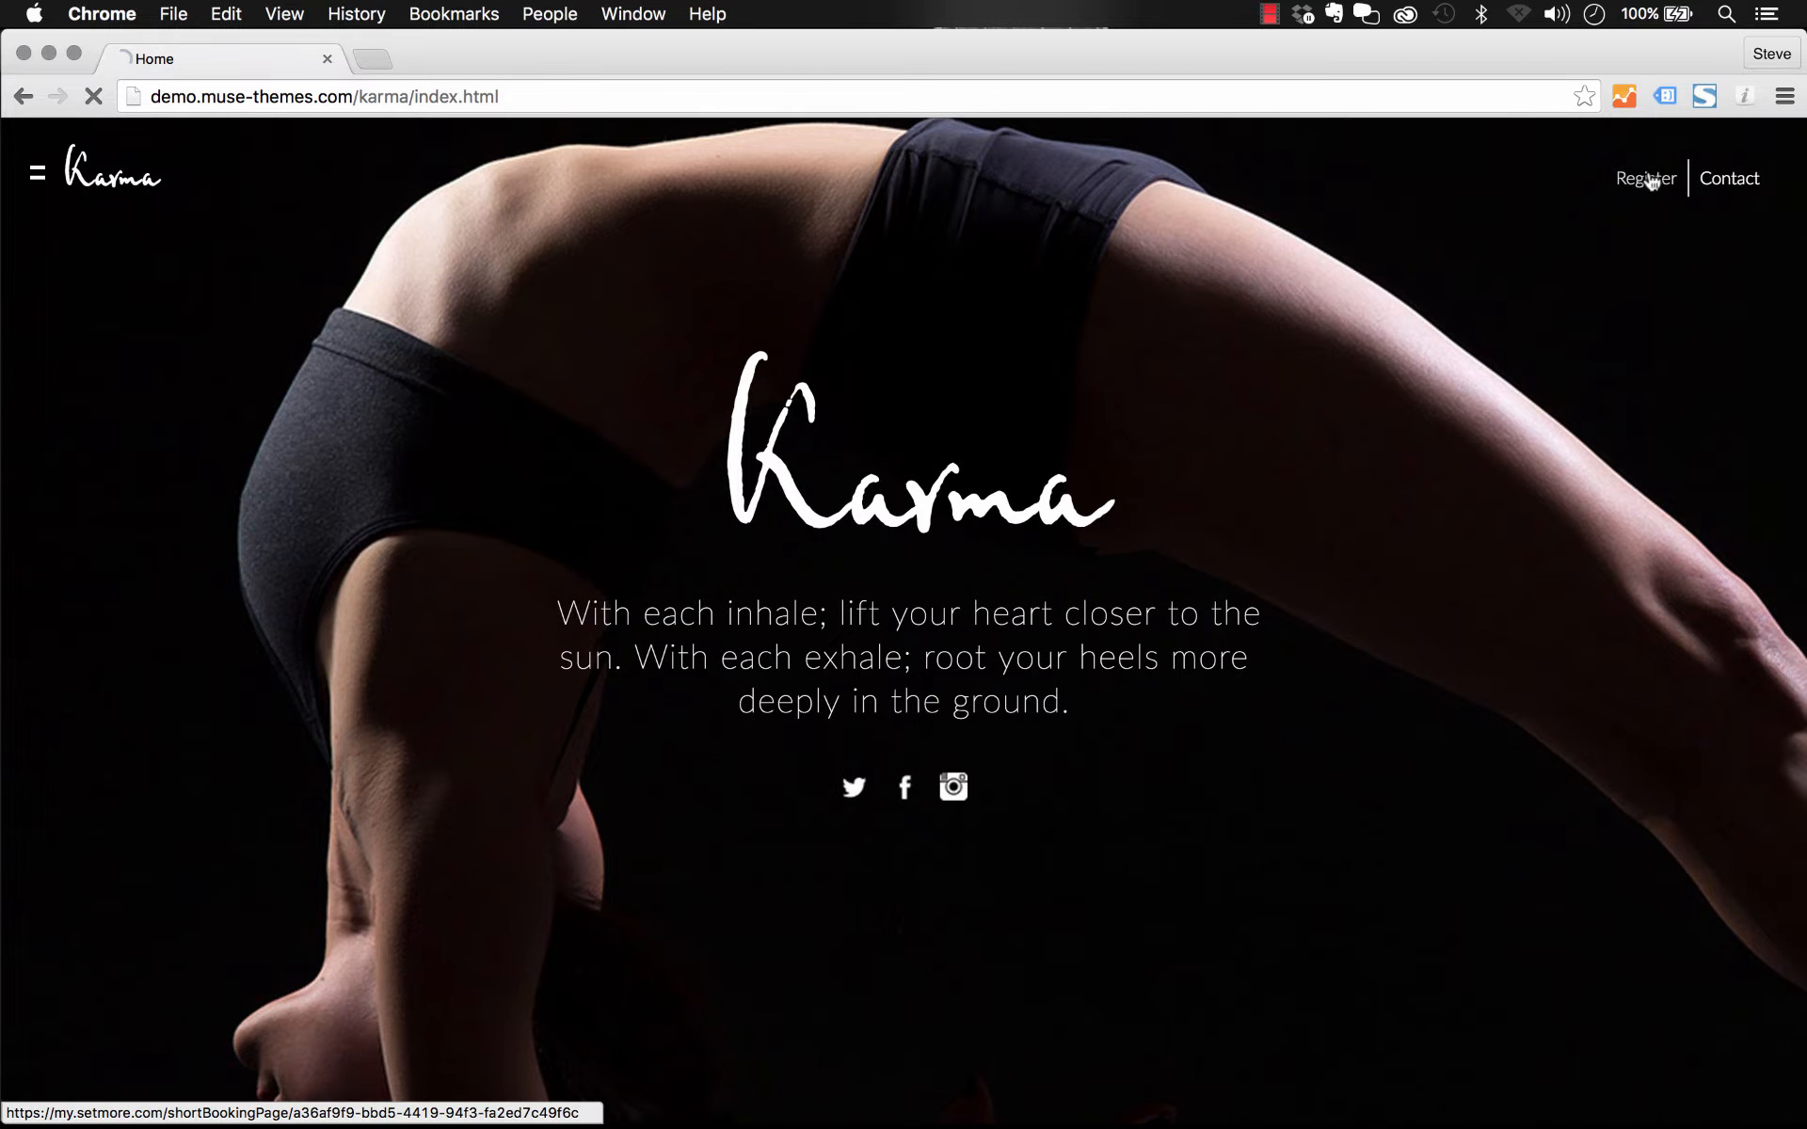
Step: Open the Register booking popup, choose the Anusara class, and close the popup
click(1647, 179)
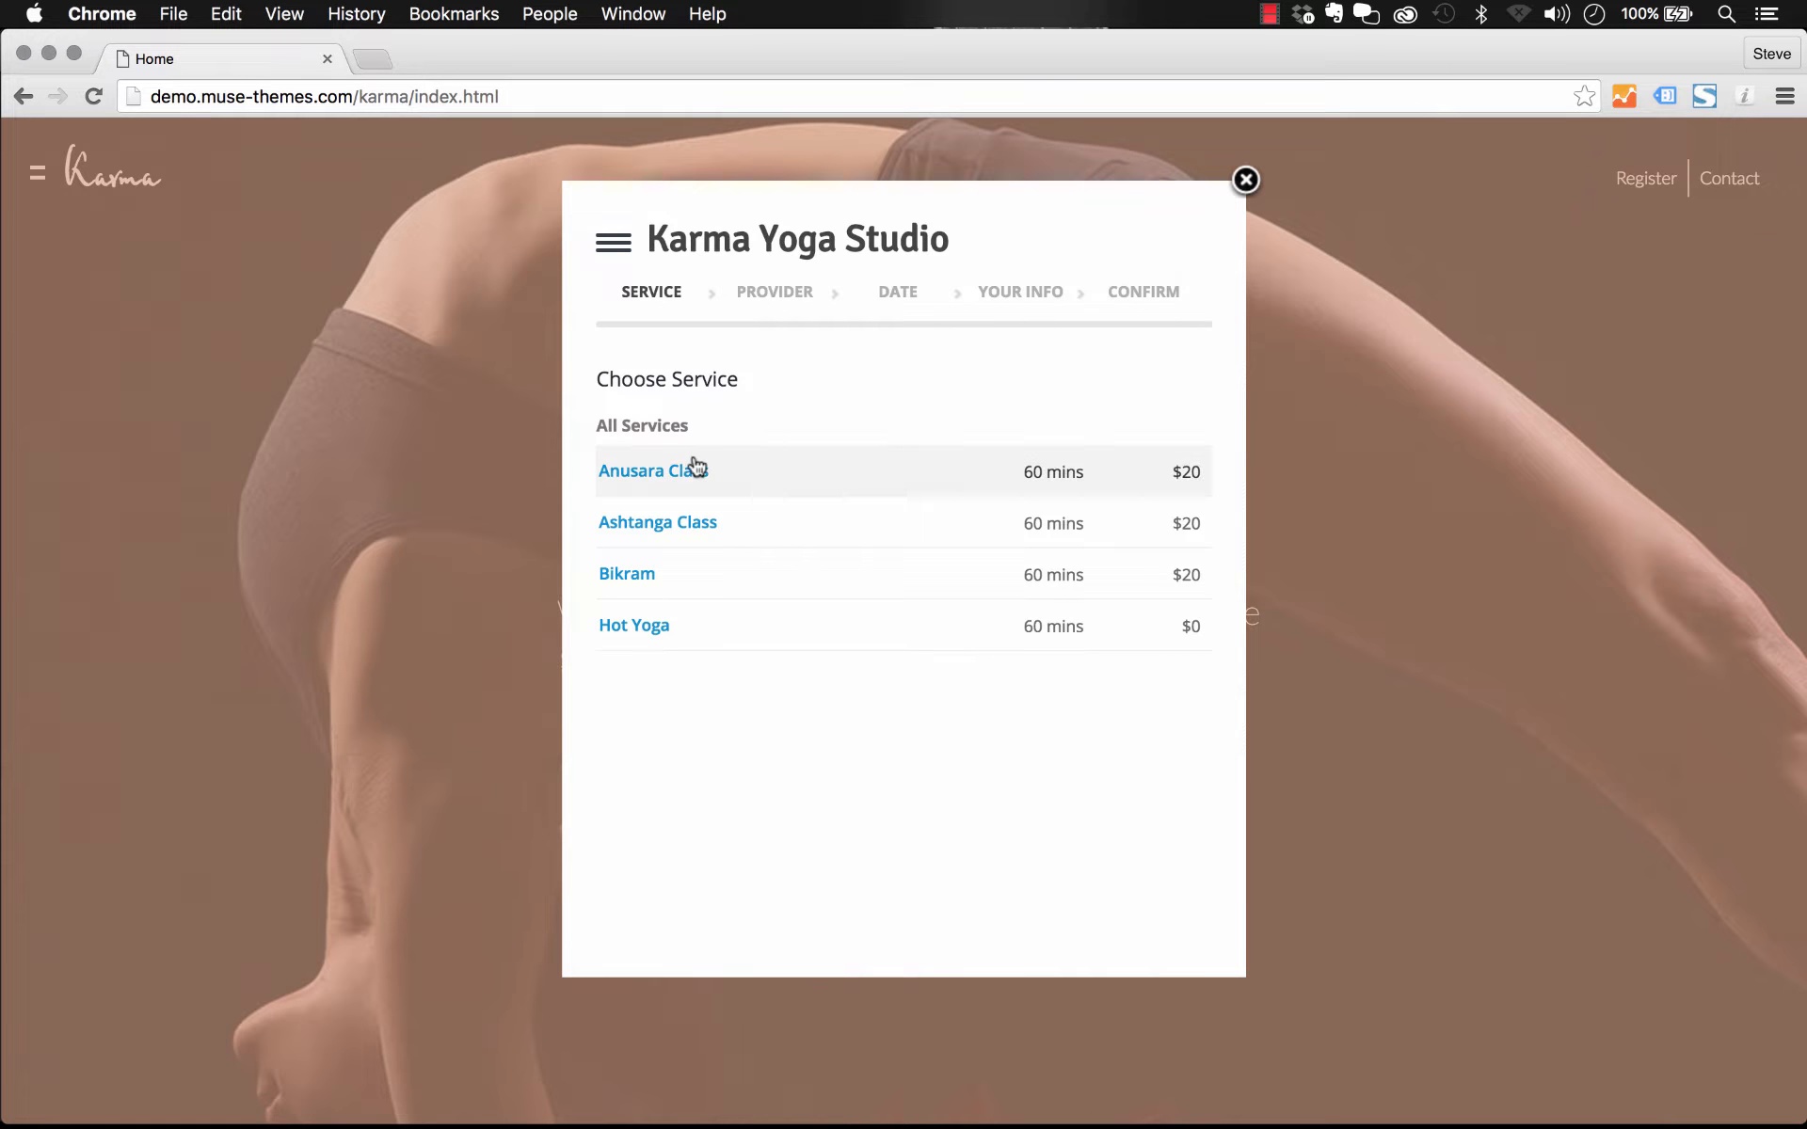
click(686, 470)
click(693, 441)
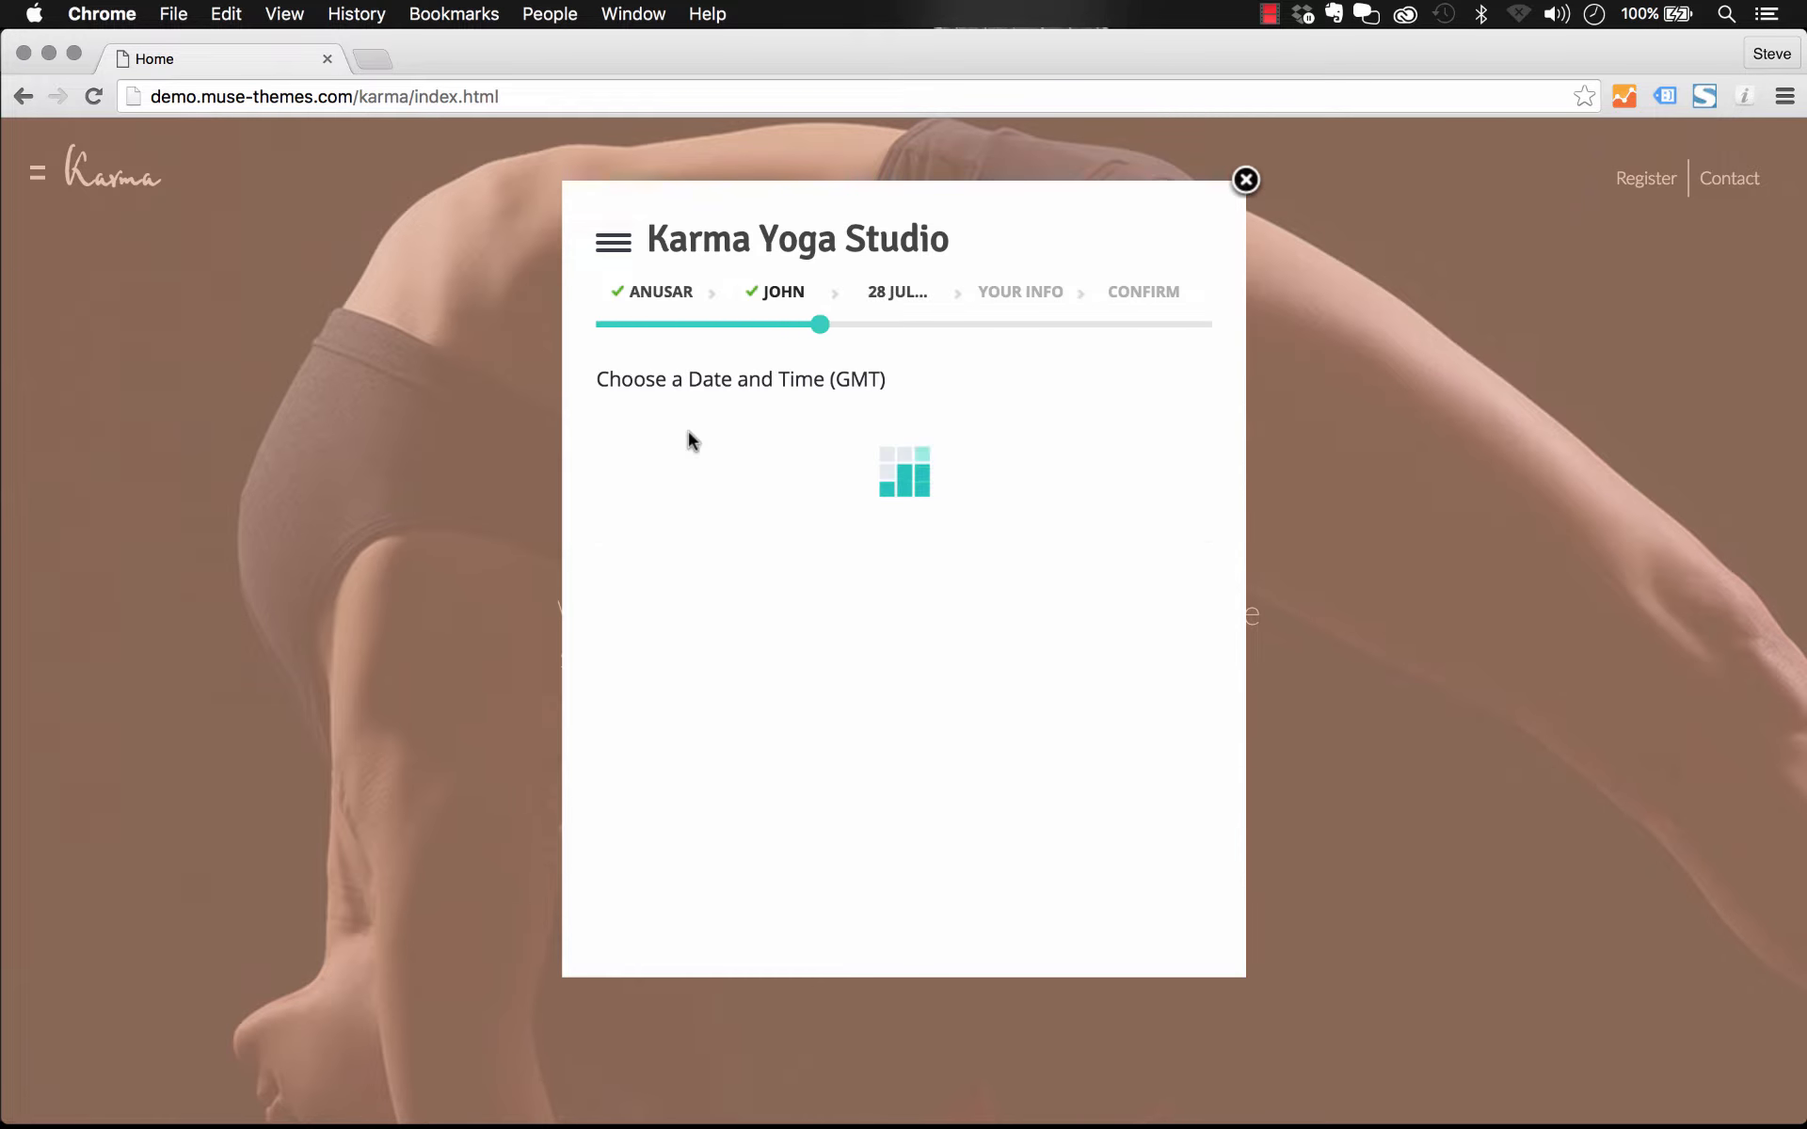
click(1246, 180)
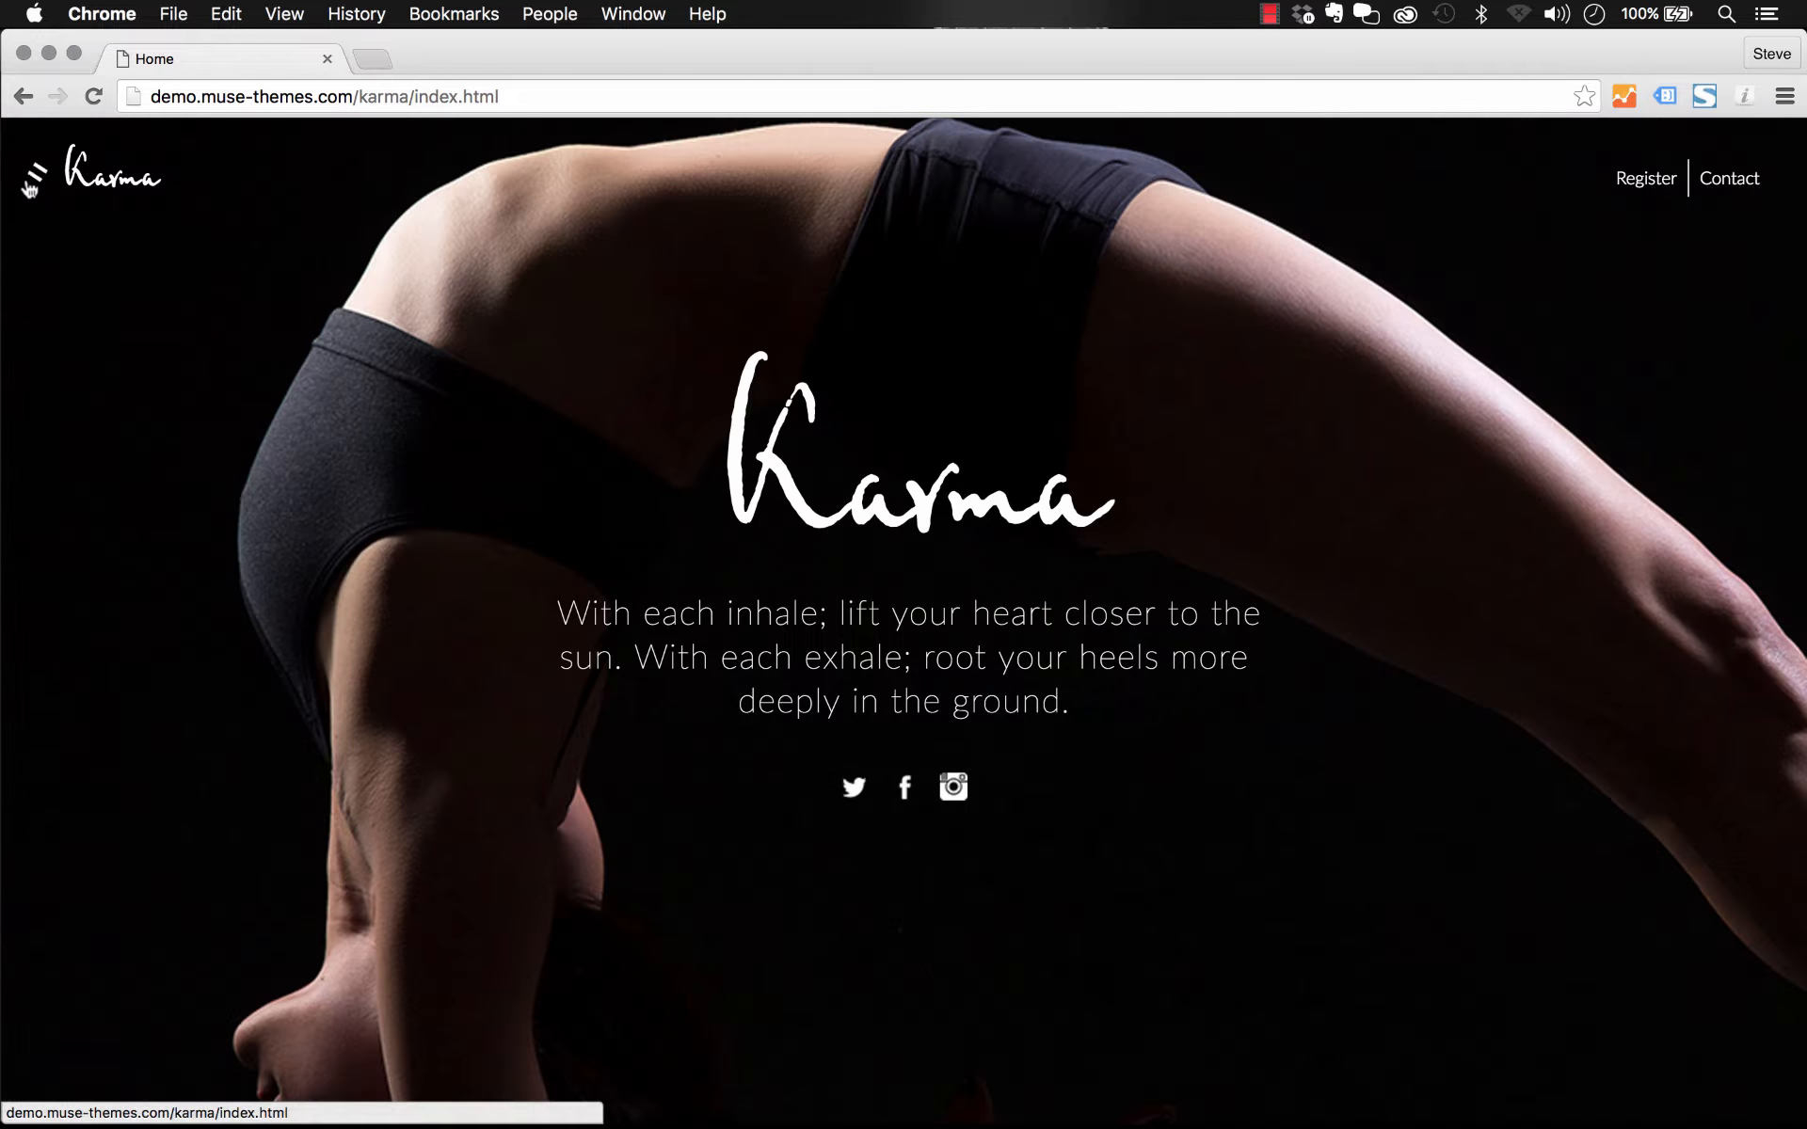
Step: Open the Class Catalog Grid page from the site menu and view the Anusara class details
click(38, 172)
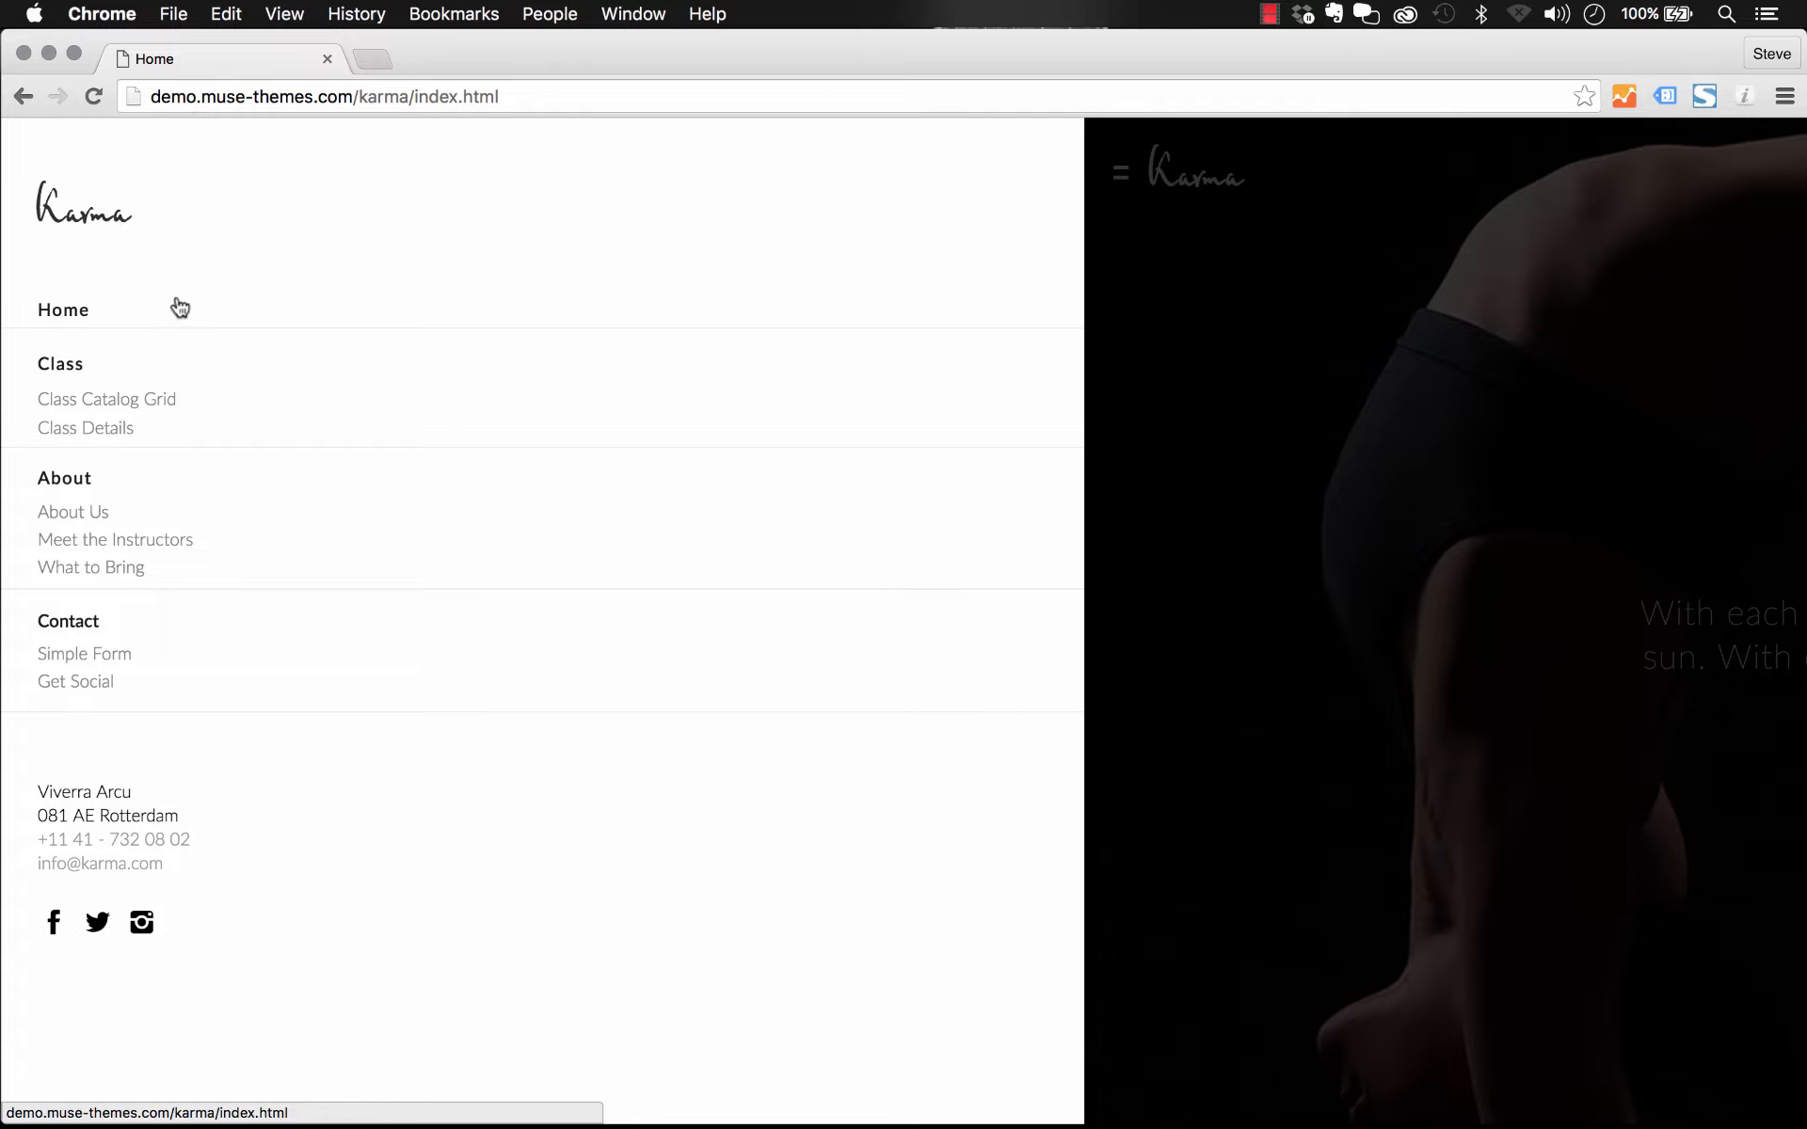
click(79, 407)
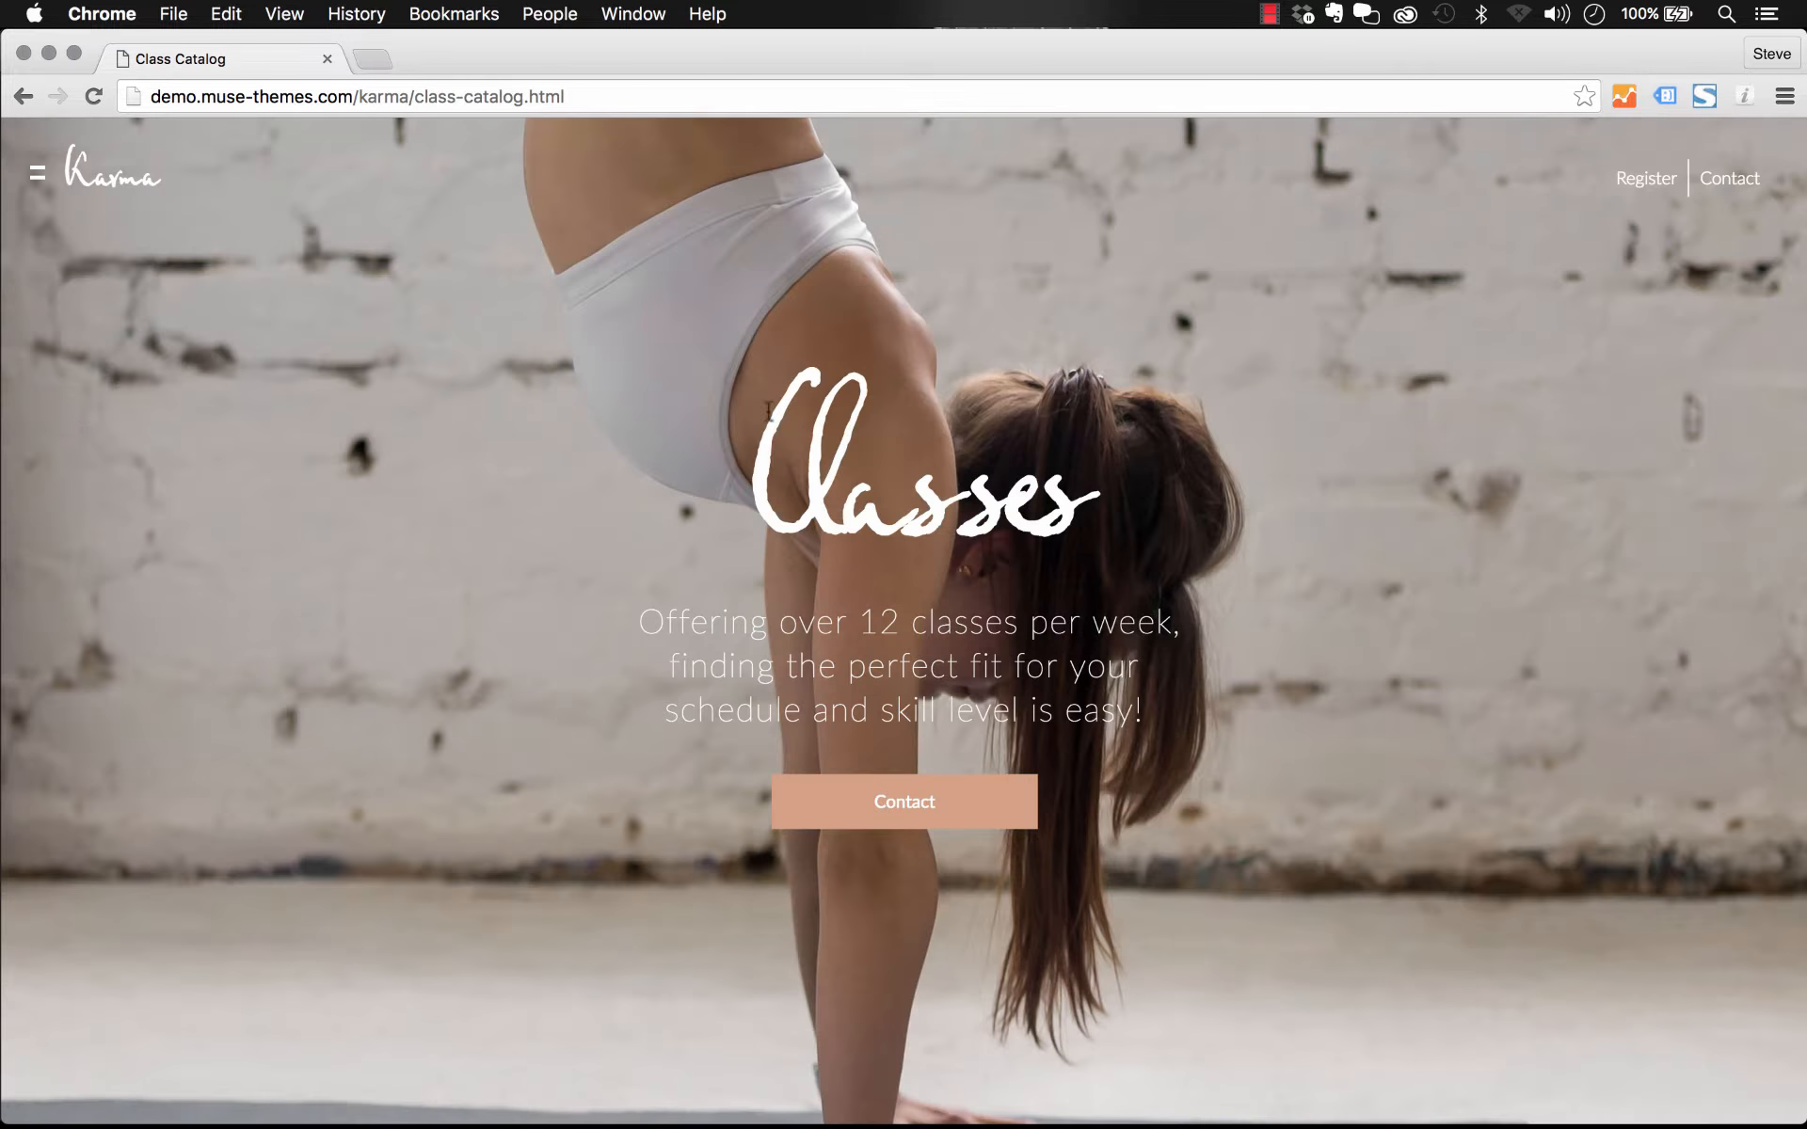
scroll(72, 407, down, 5)
scroll(79, 414, down, 5)
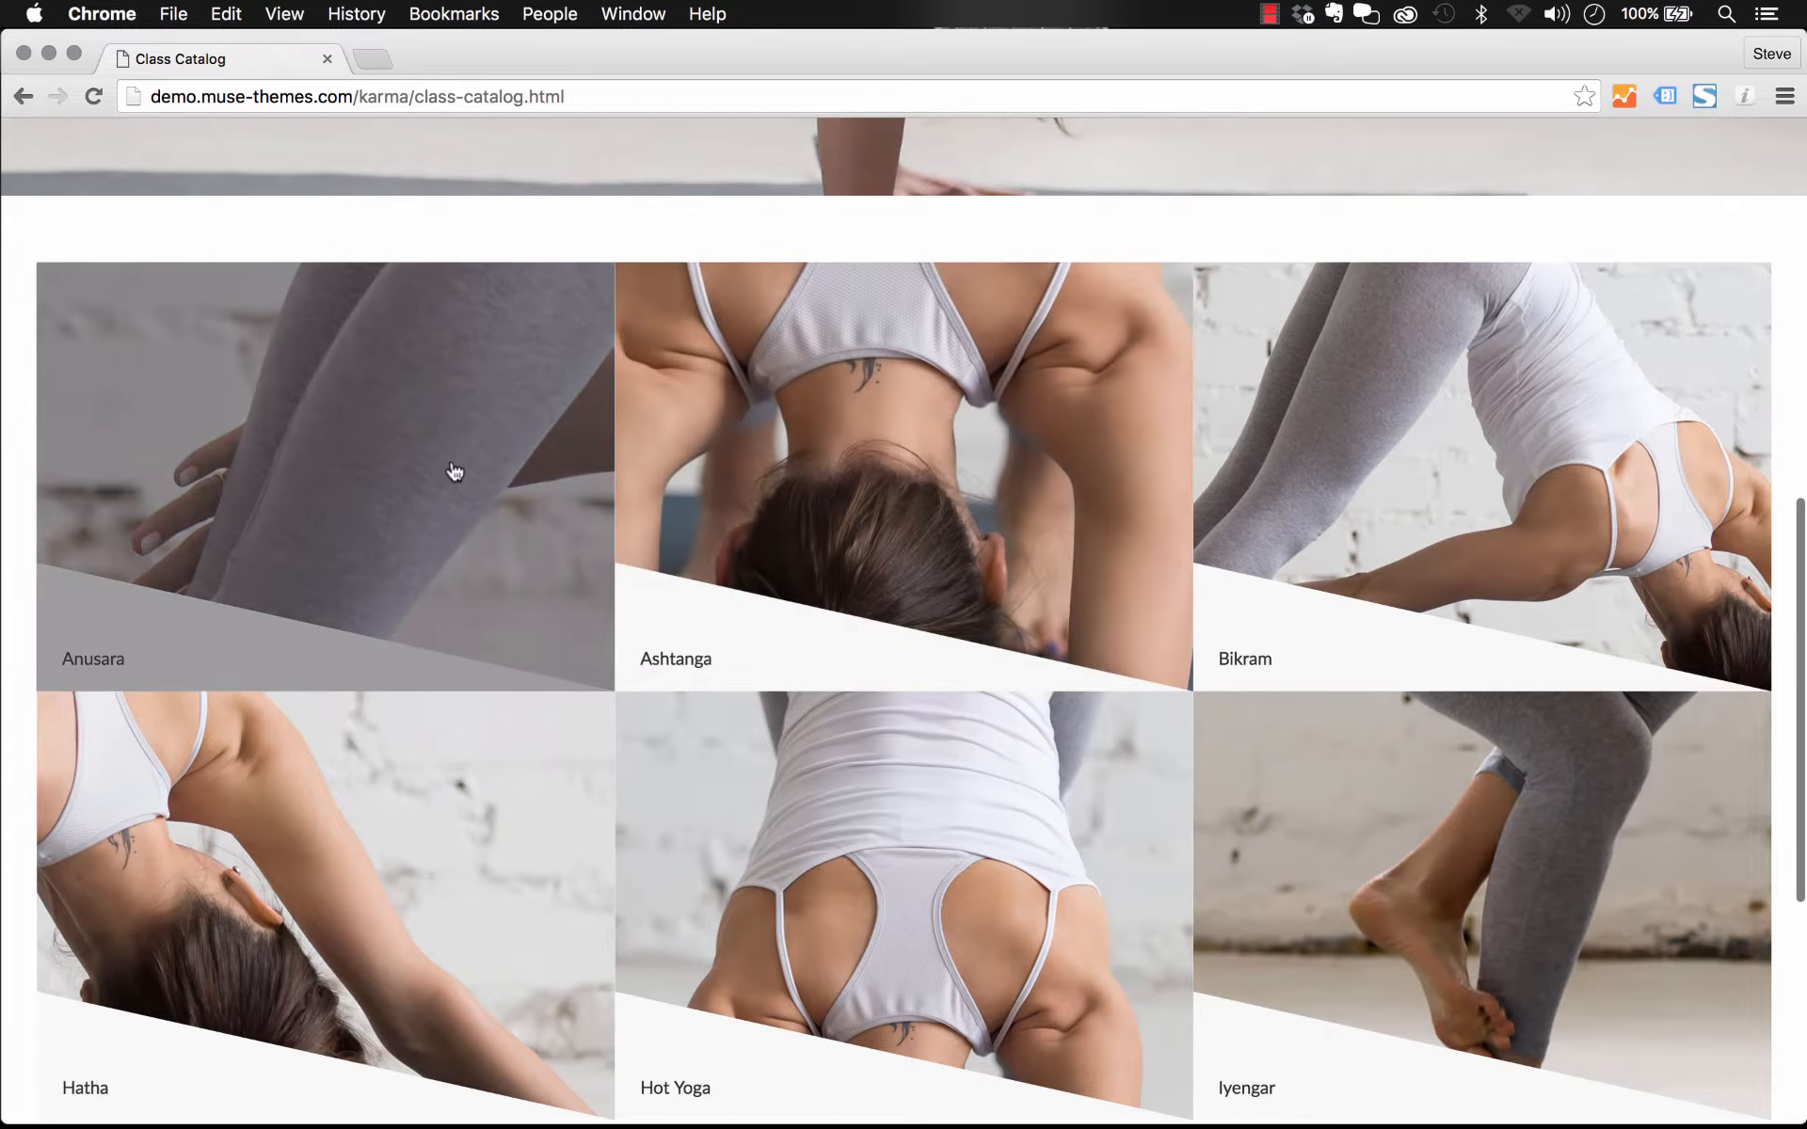
click(454, 471)
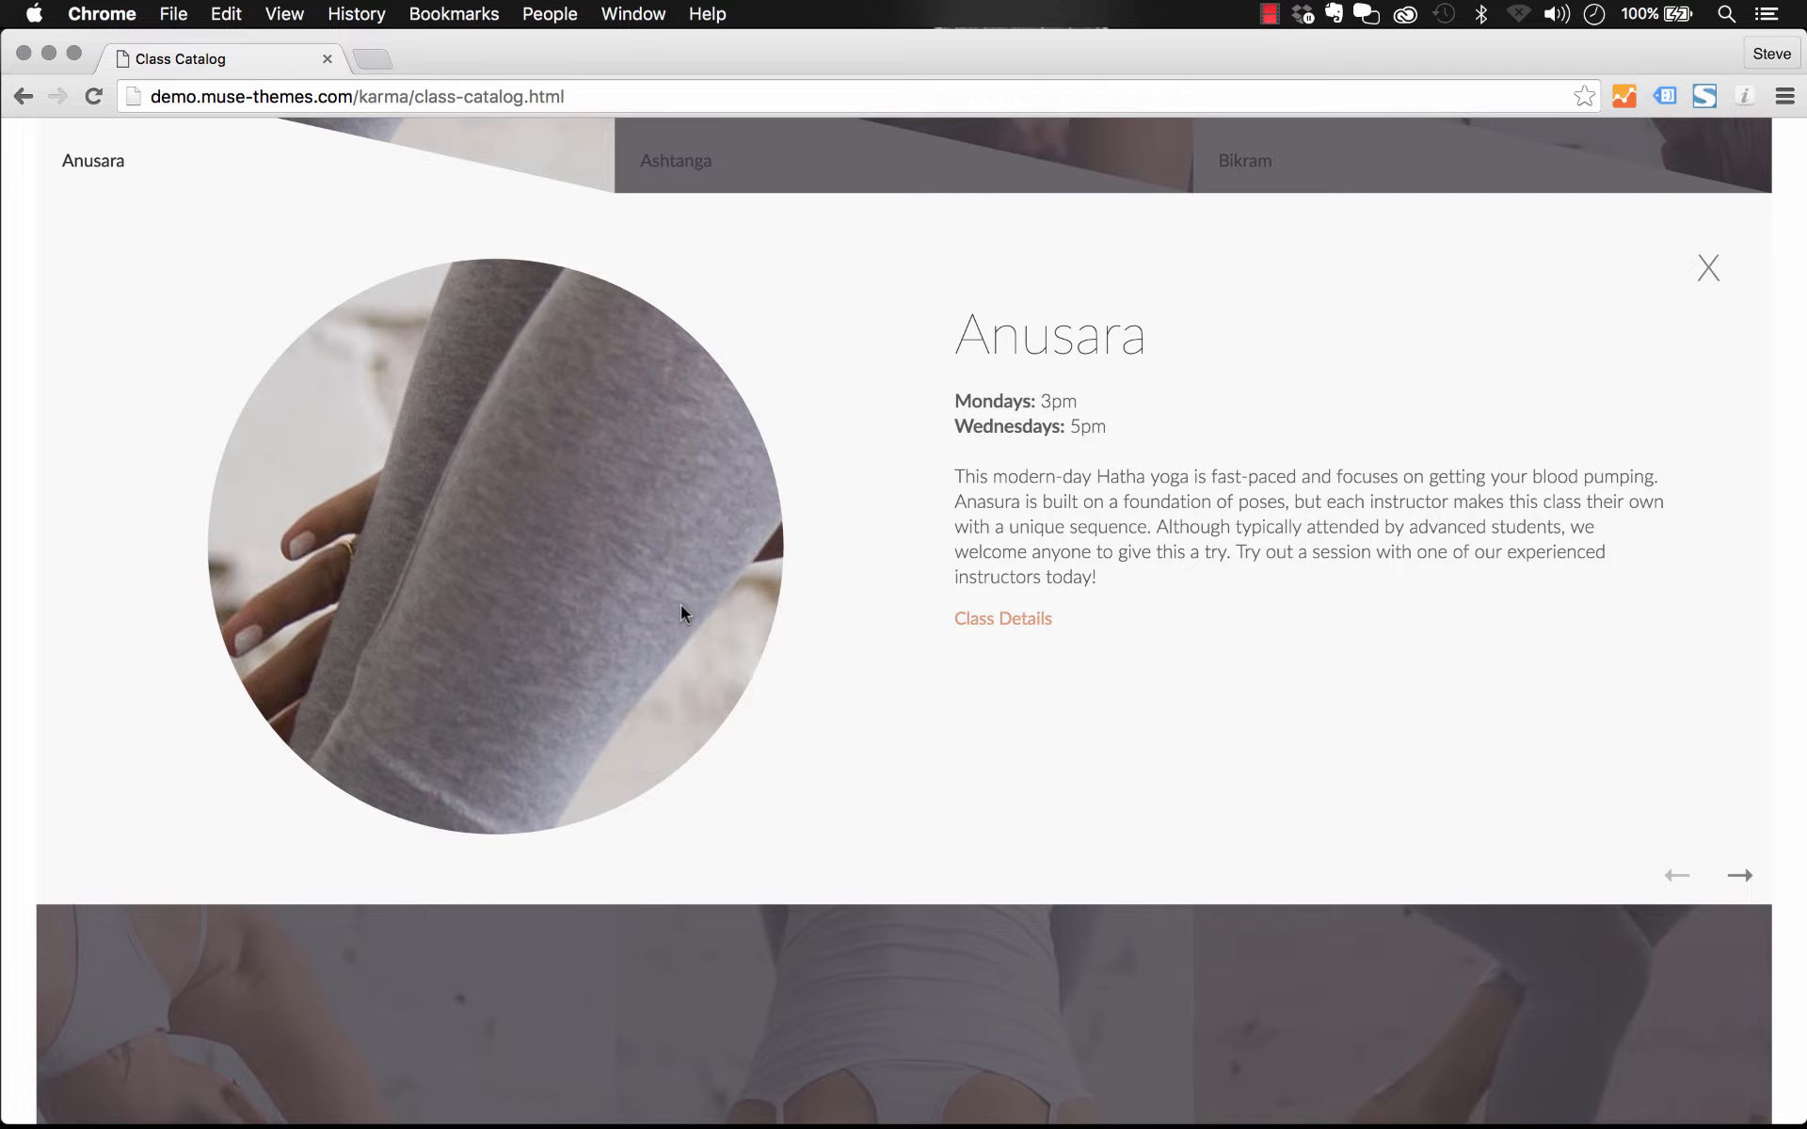
scroll(681, 604, up, 3)
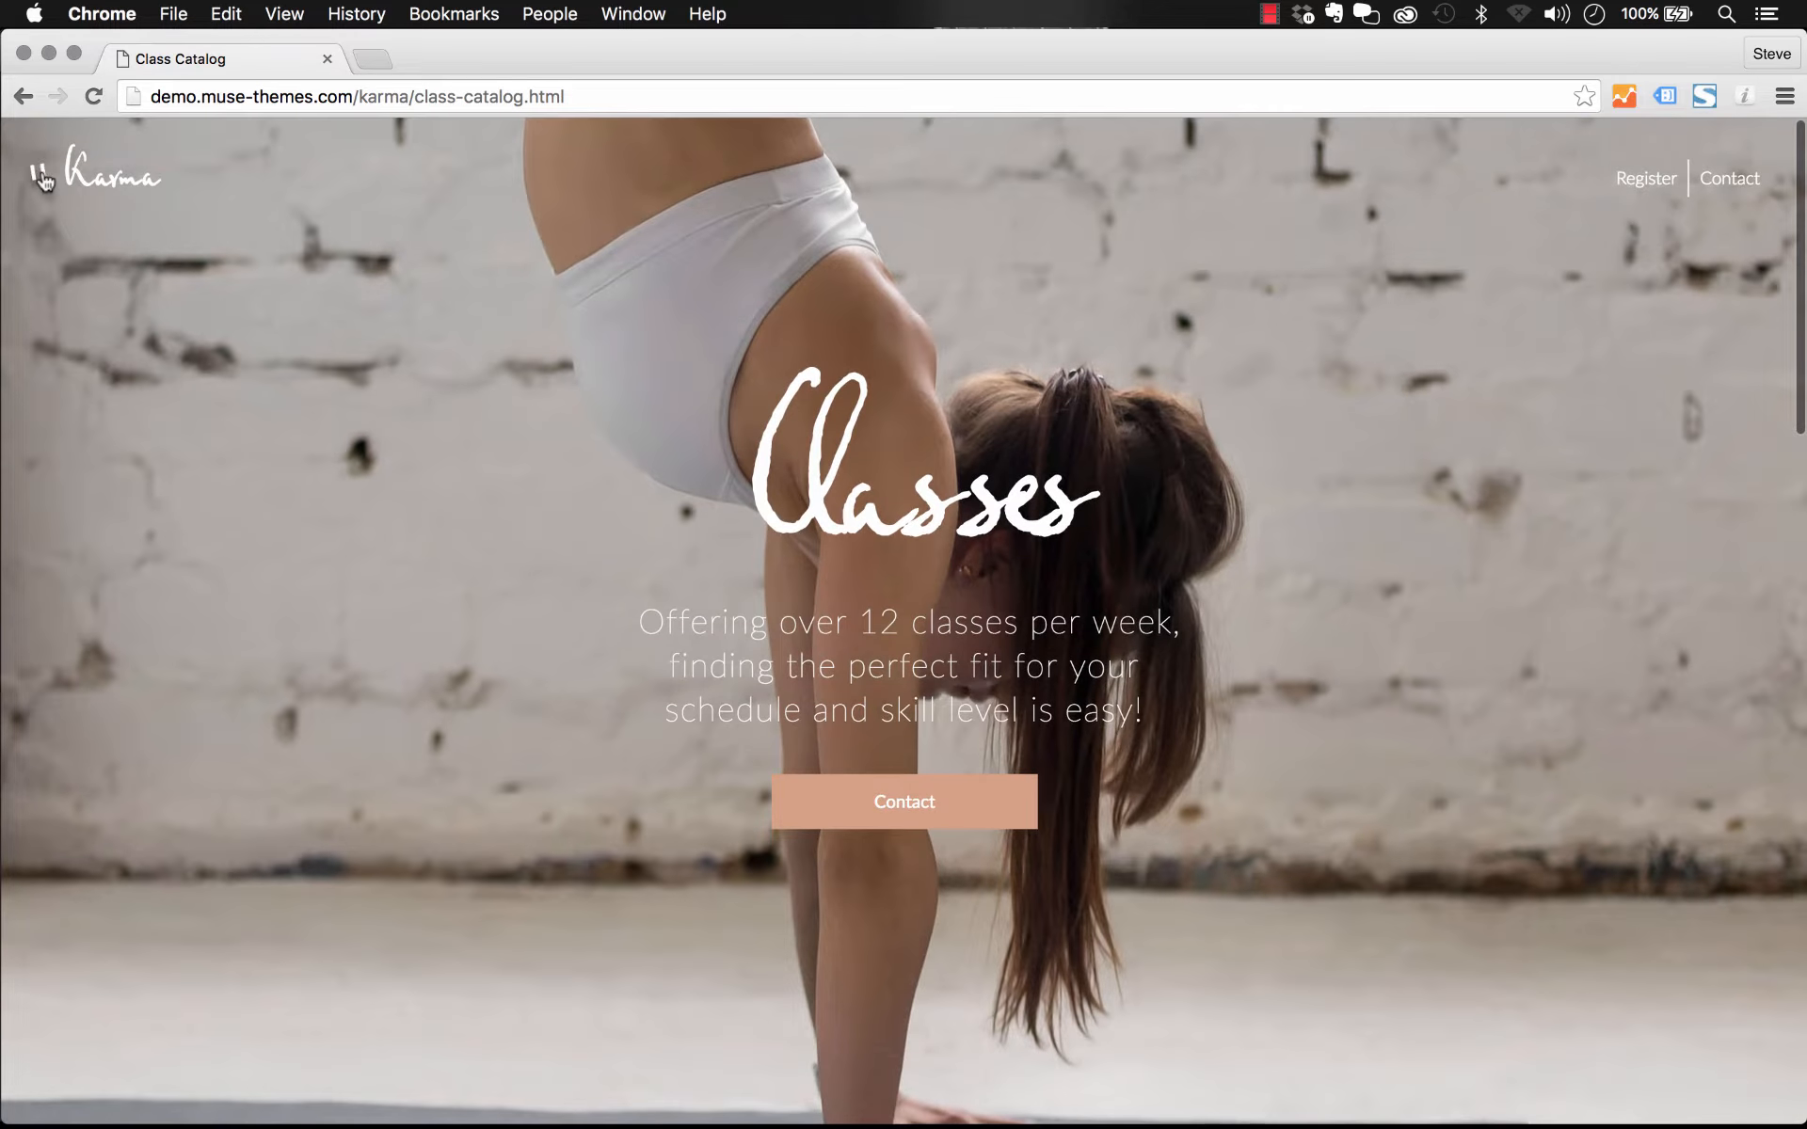
Step: Open the About Us page from the site menu and scroll through its content
click(42, 177)
click(86, 518)
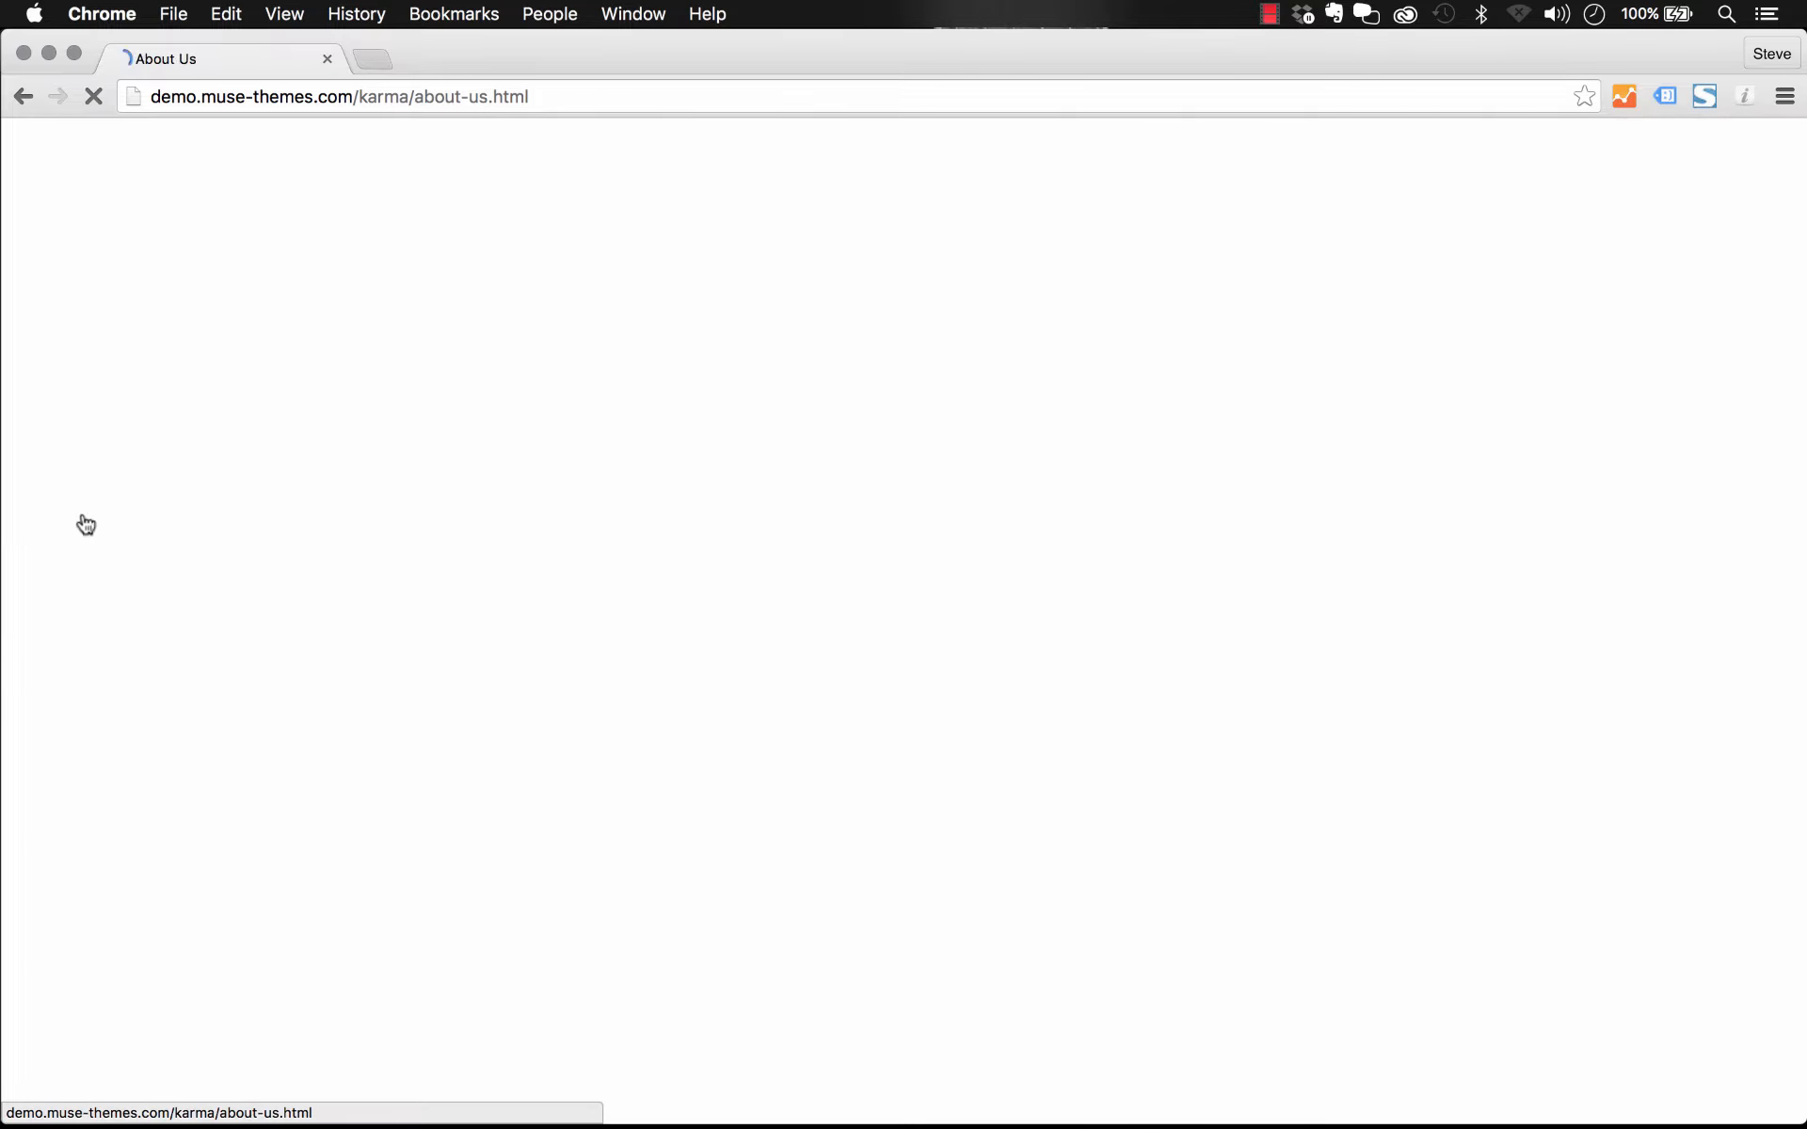
scroll(1121, 442, down, 15)
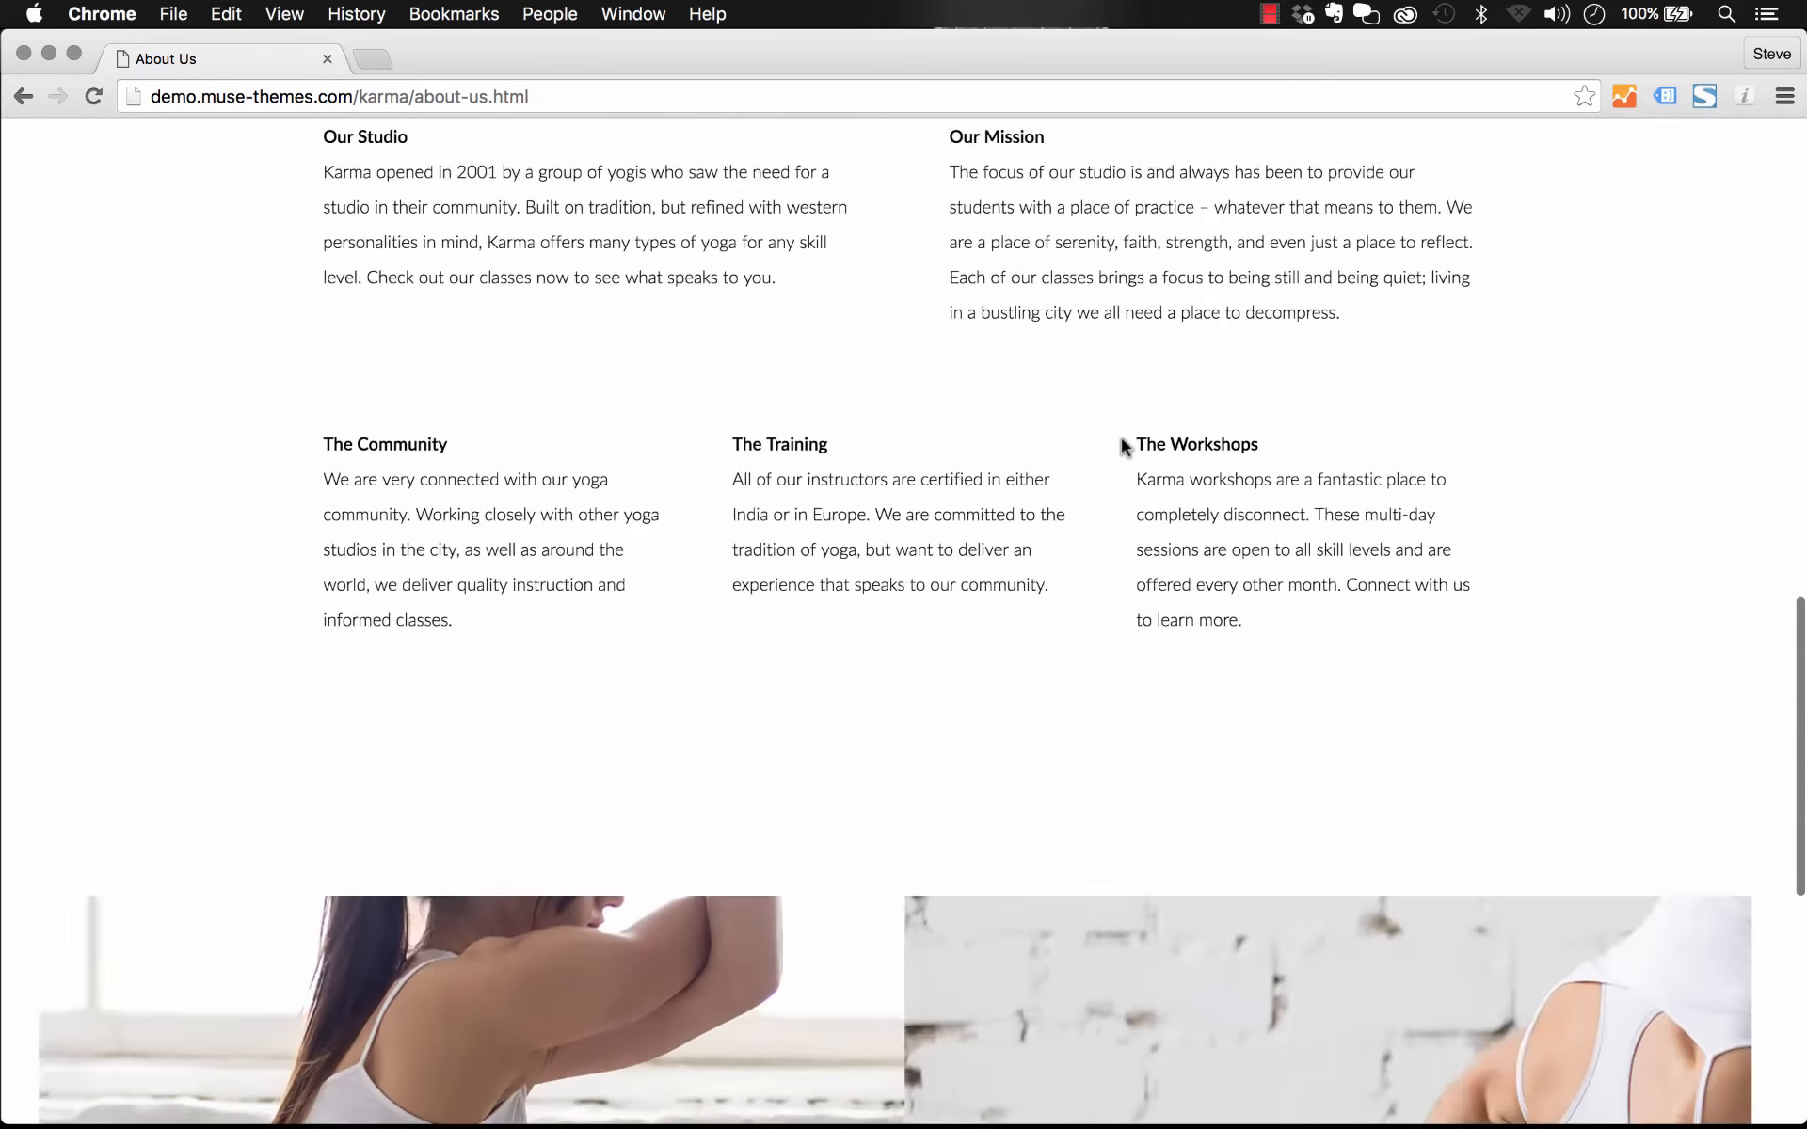
scroll(1121, 442, down, 8)
scroll(220, 388, up, 20)
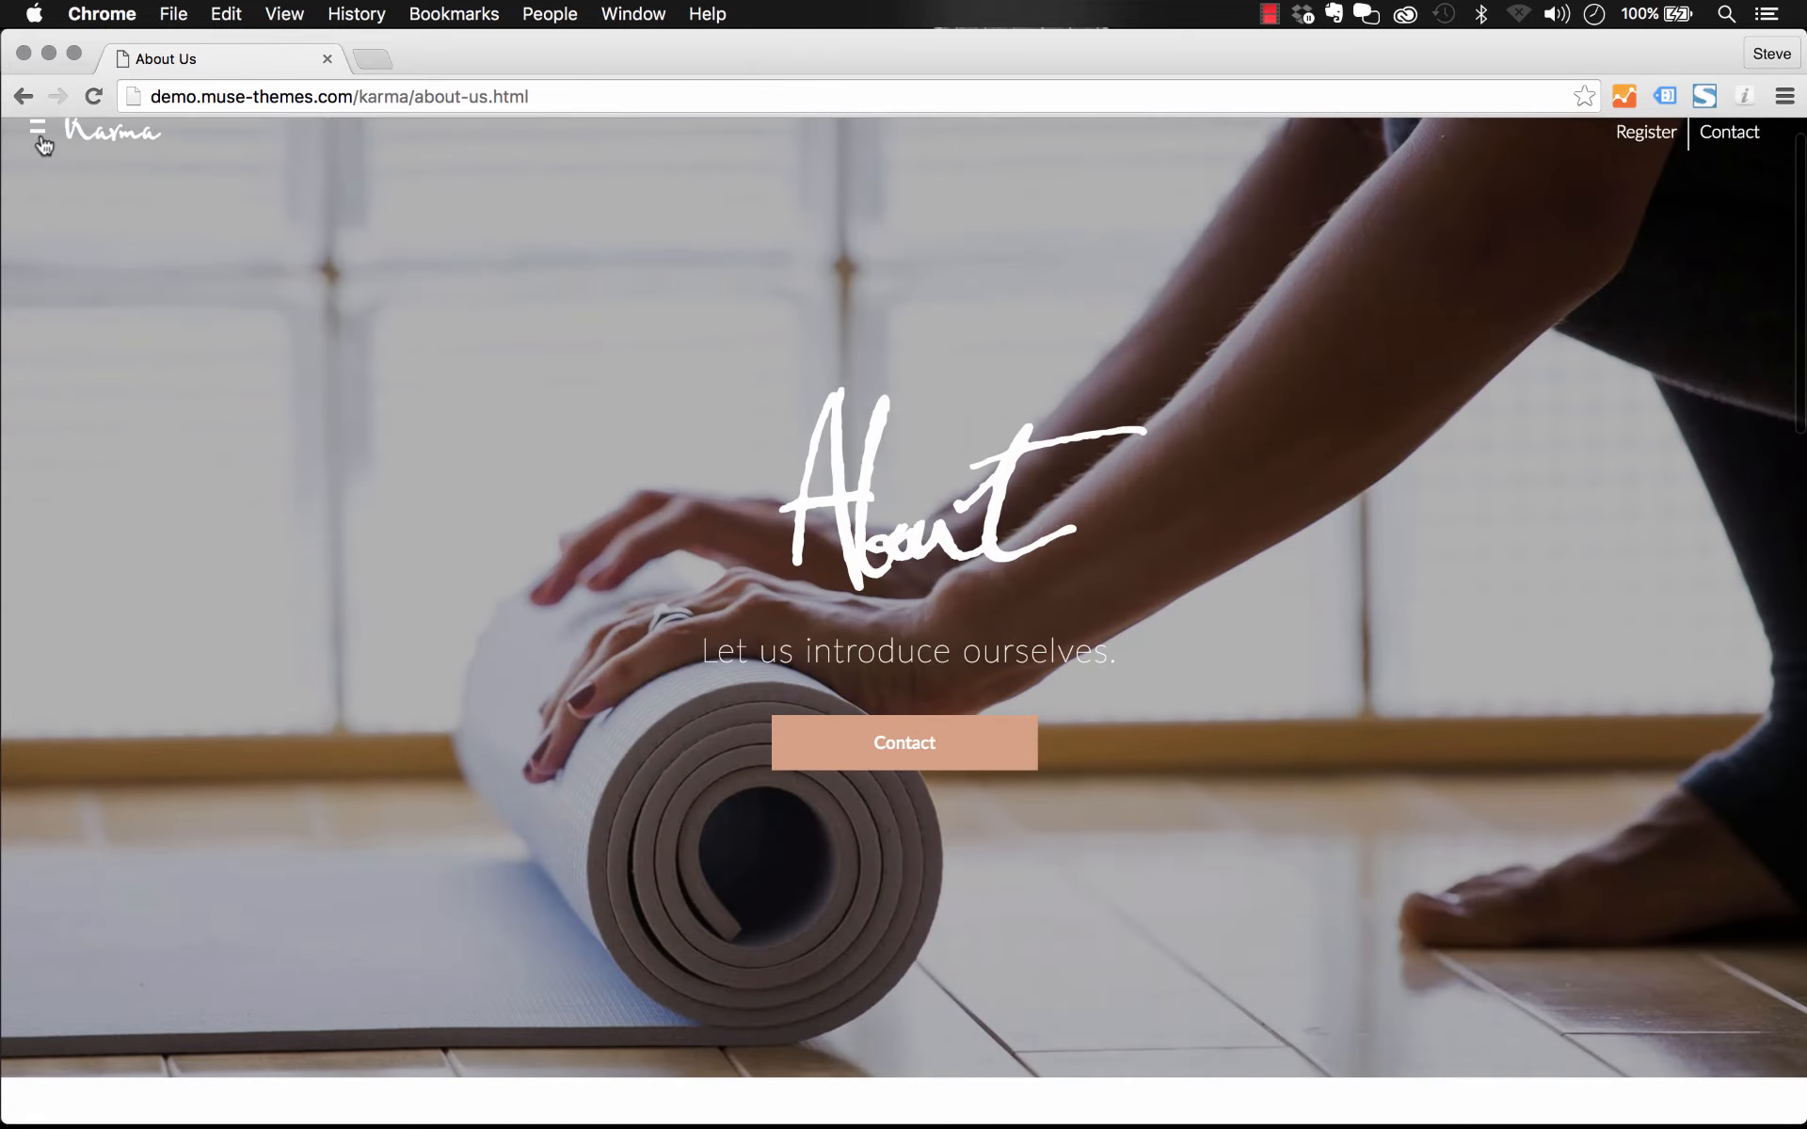
Step: Open the Simple Form contact page from the site menu and scroll through its form
click(39, 135)
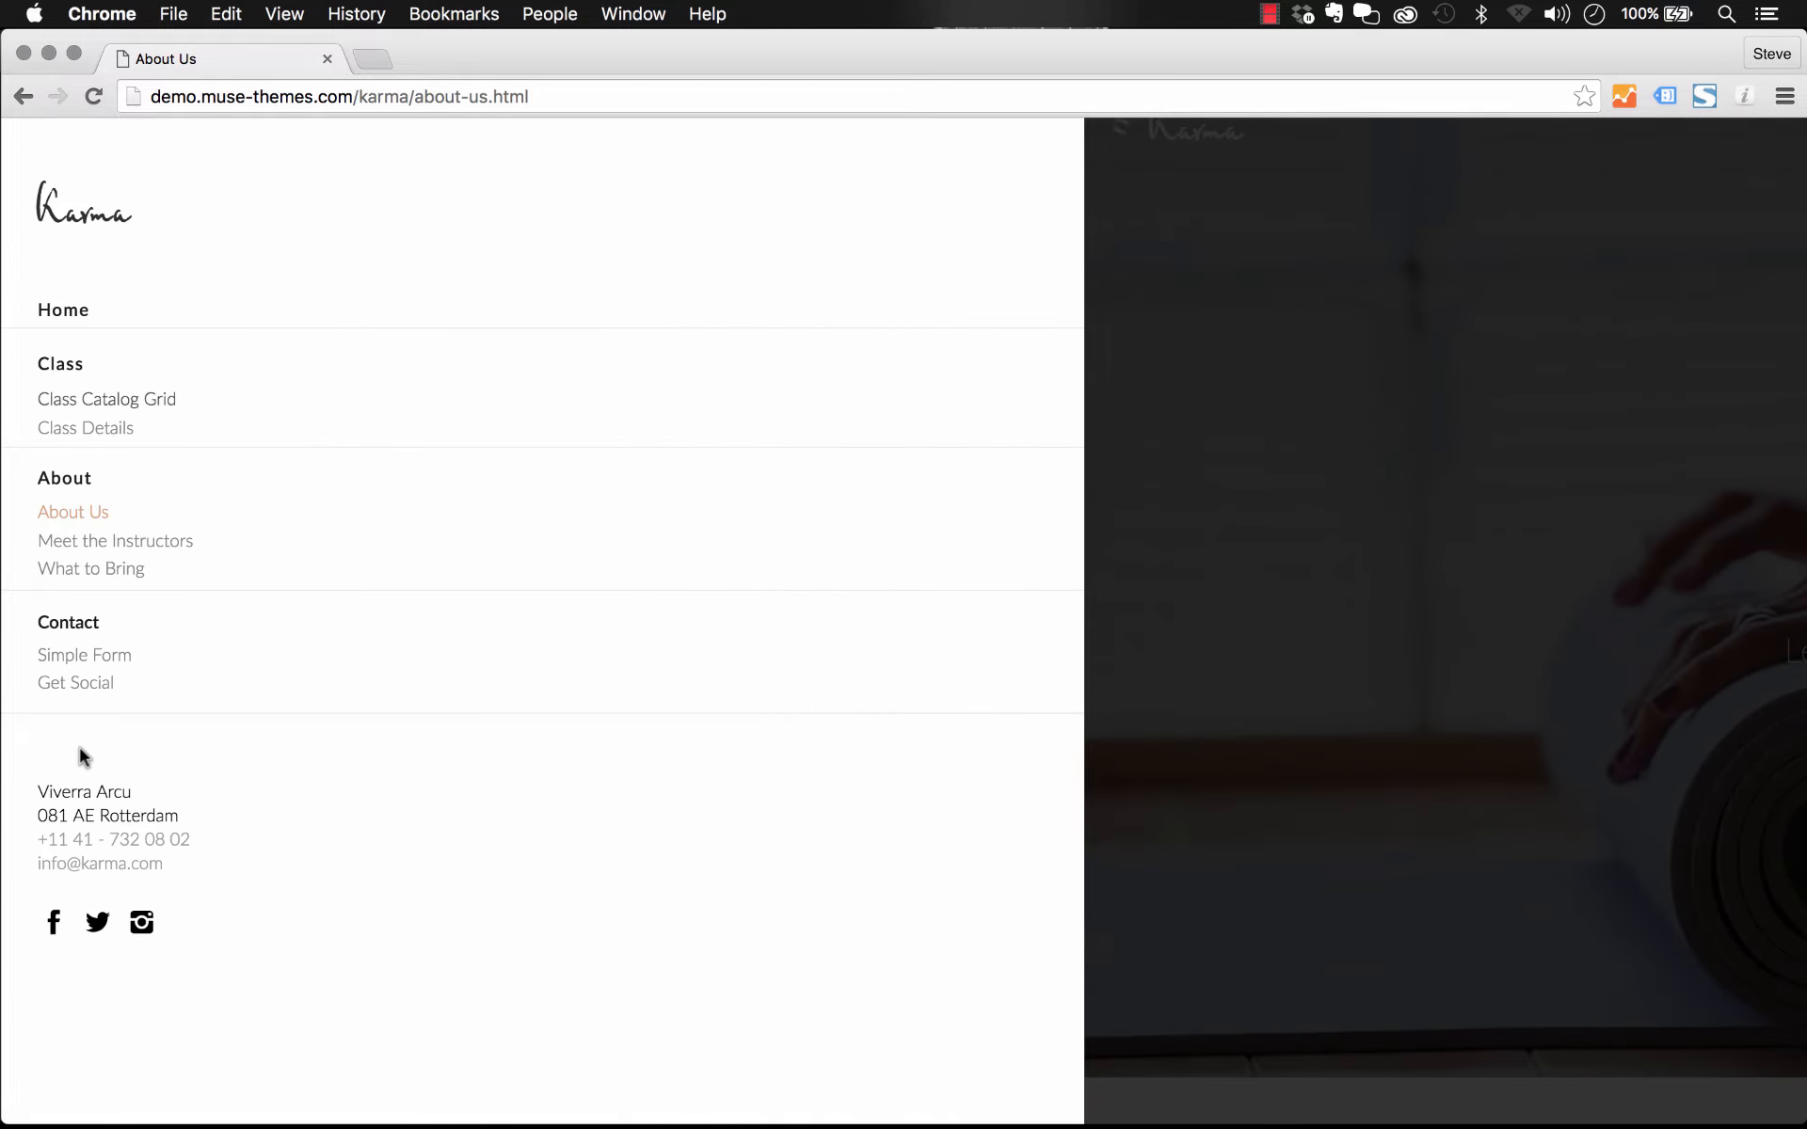
click(89, 655)
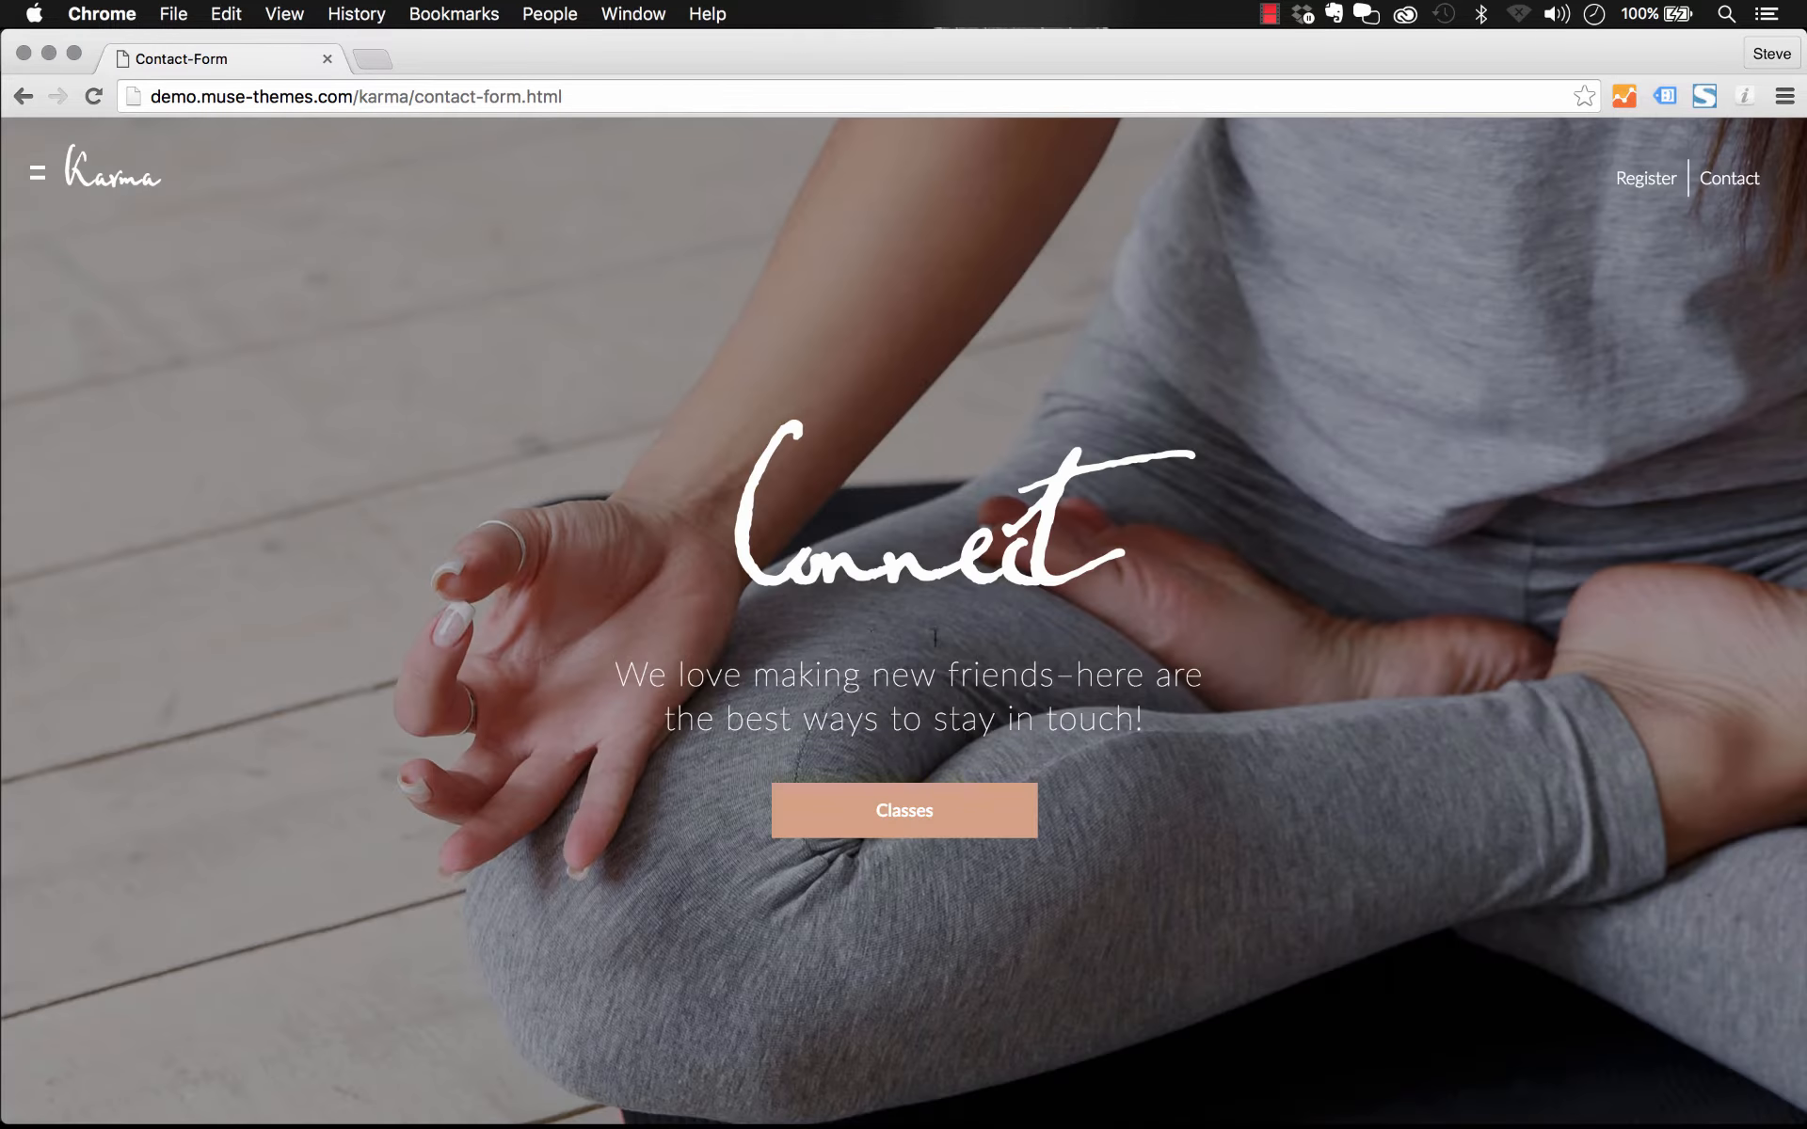
scroll(936, 637, down, 15)
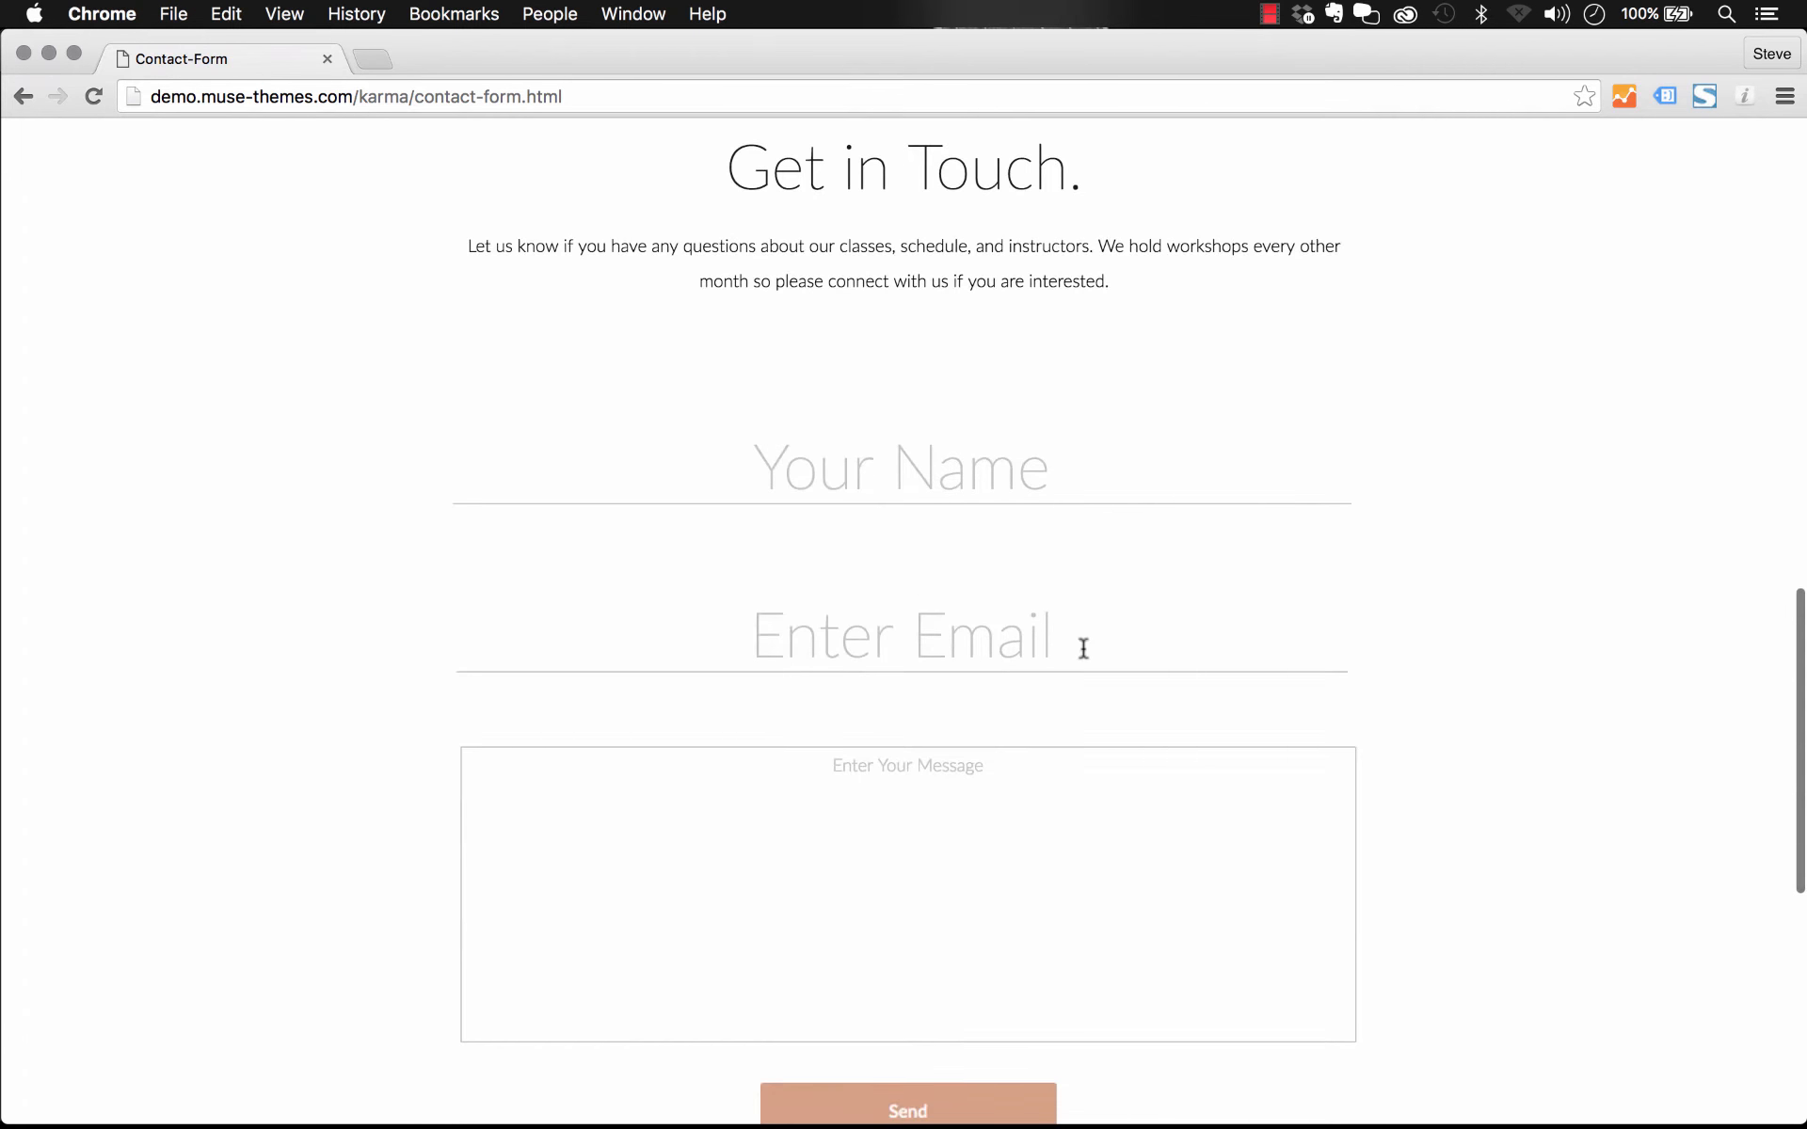
scroll(1036, 692, up, 10)
scroll(1035, 689, up, 4)
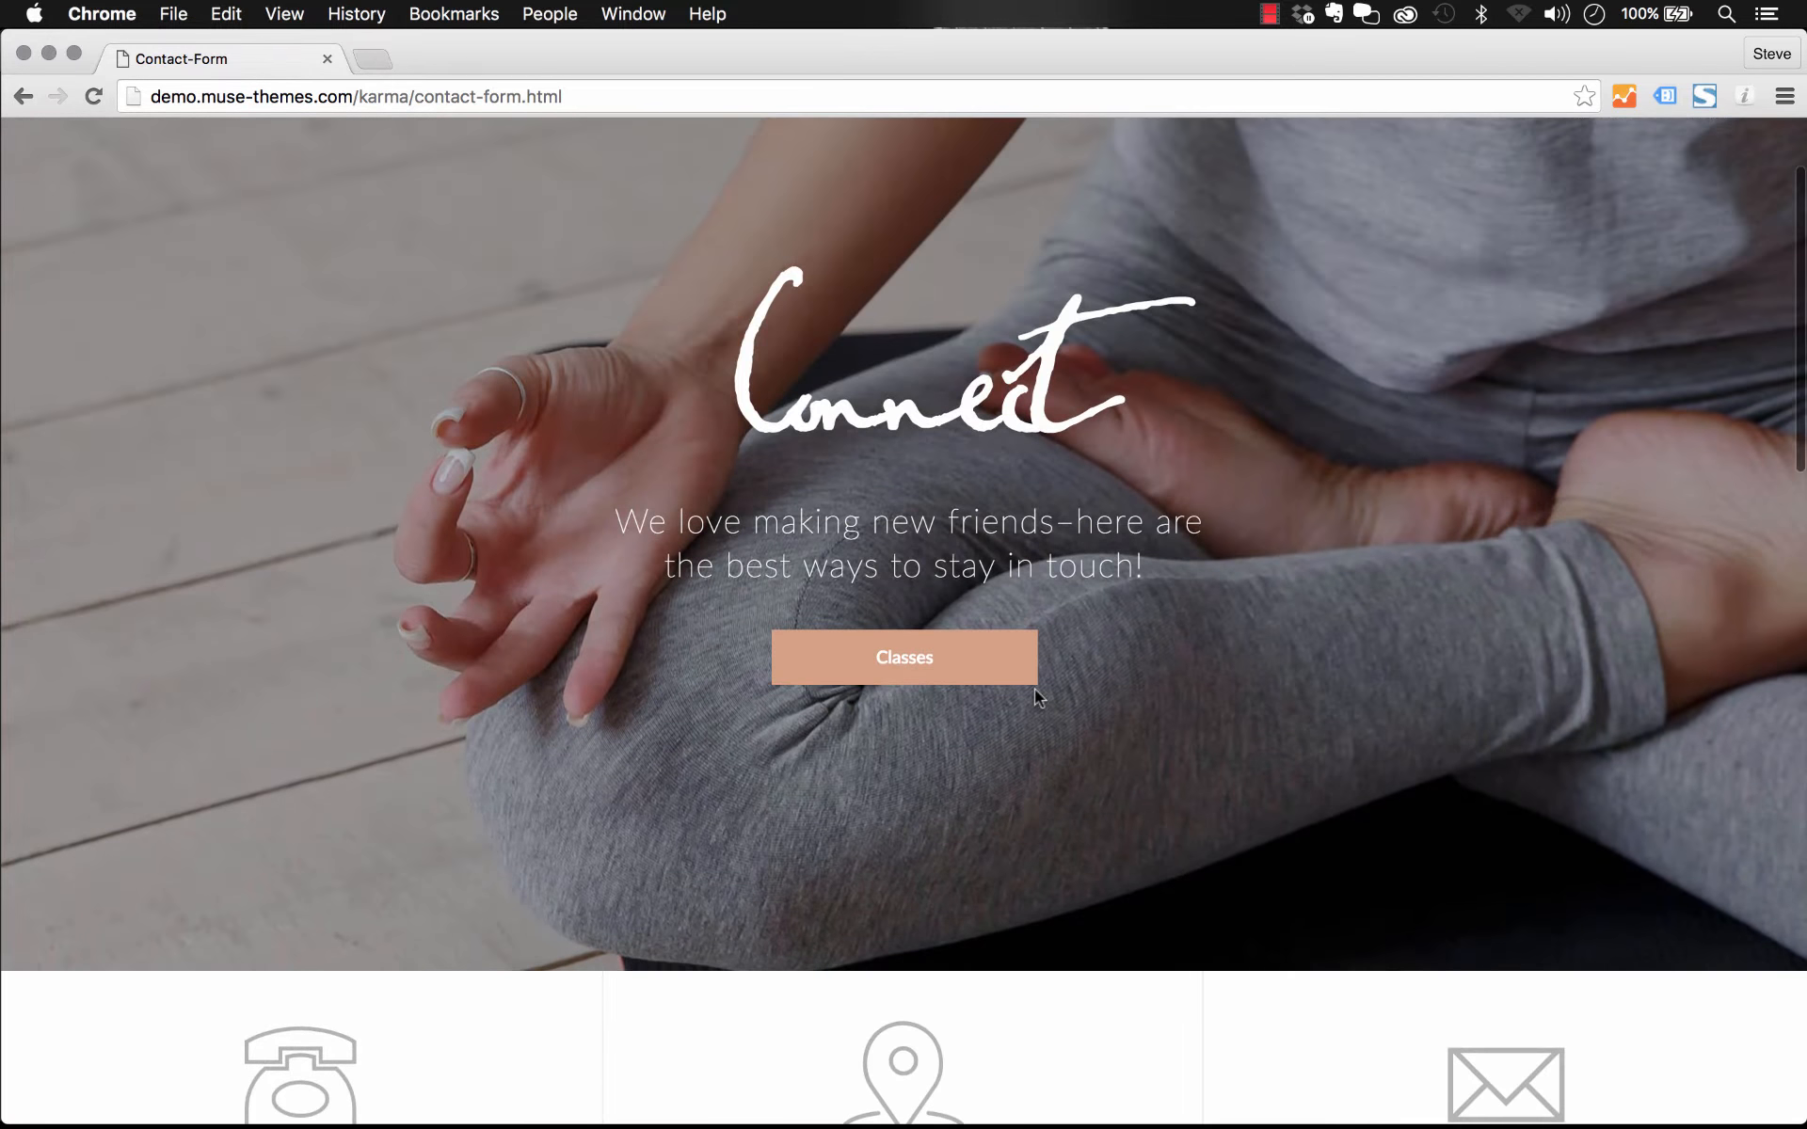
scroll(890, 500, up, 3)
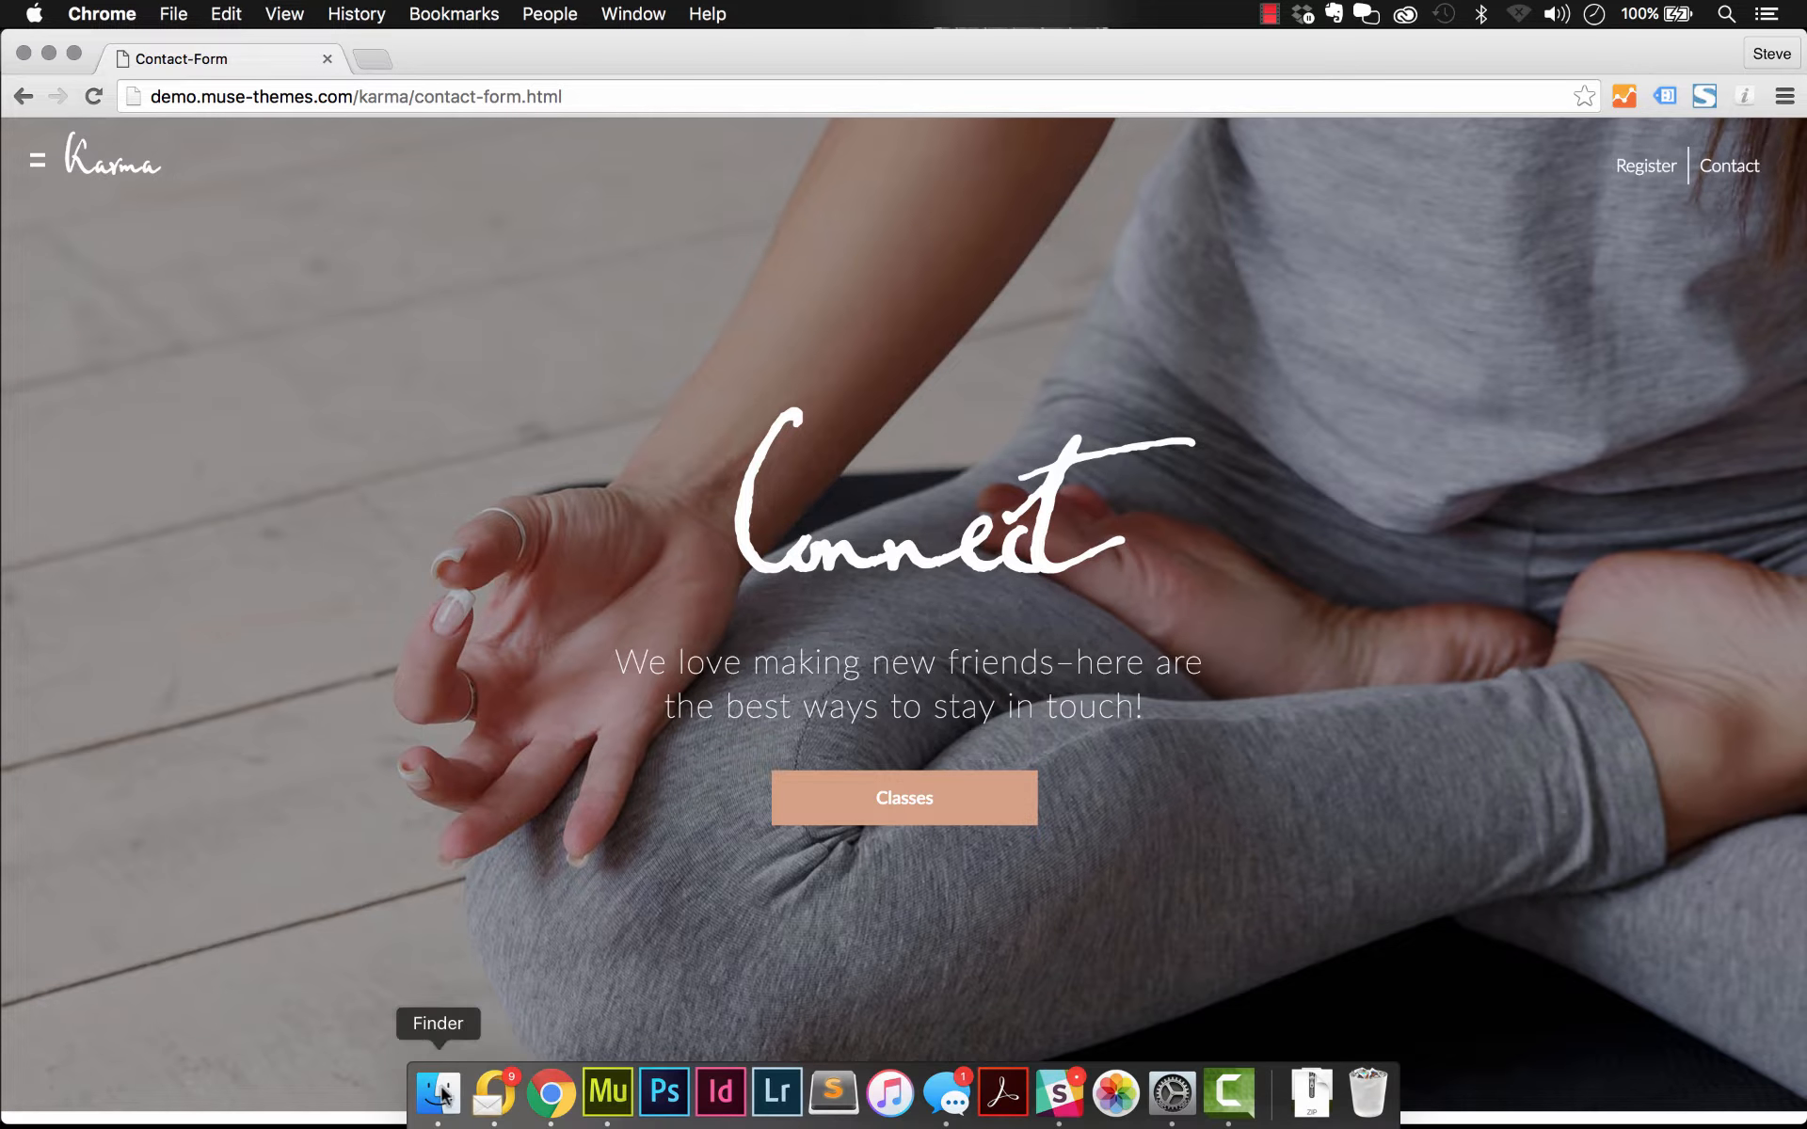
Step: Switch to Finder and open the Karma-Assets folder inside the Distro folder
click(443, 1089)
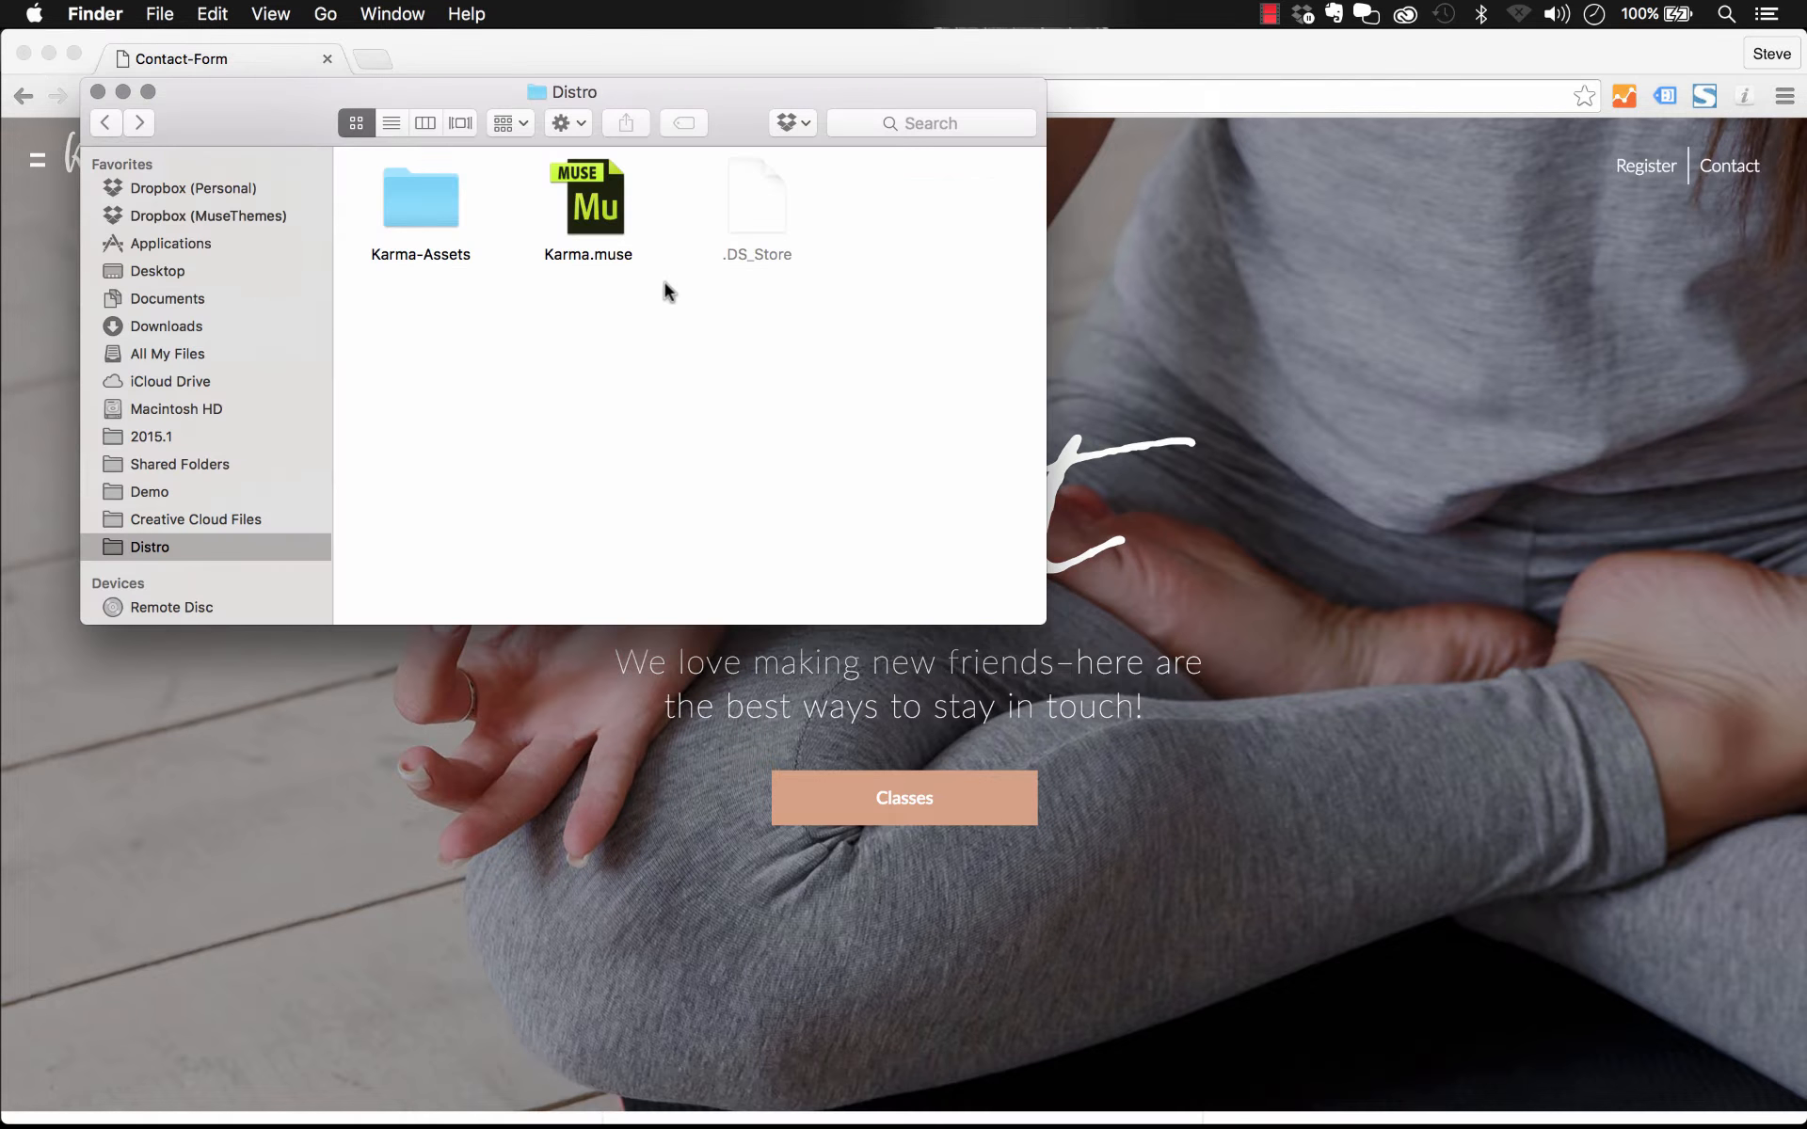
click(597, 199)
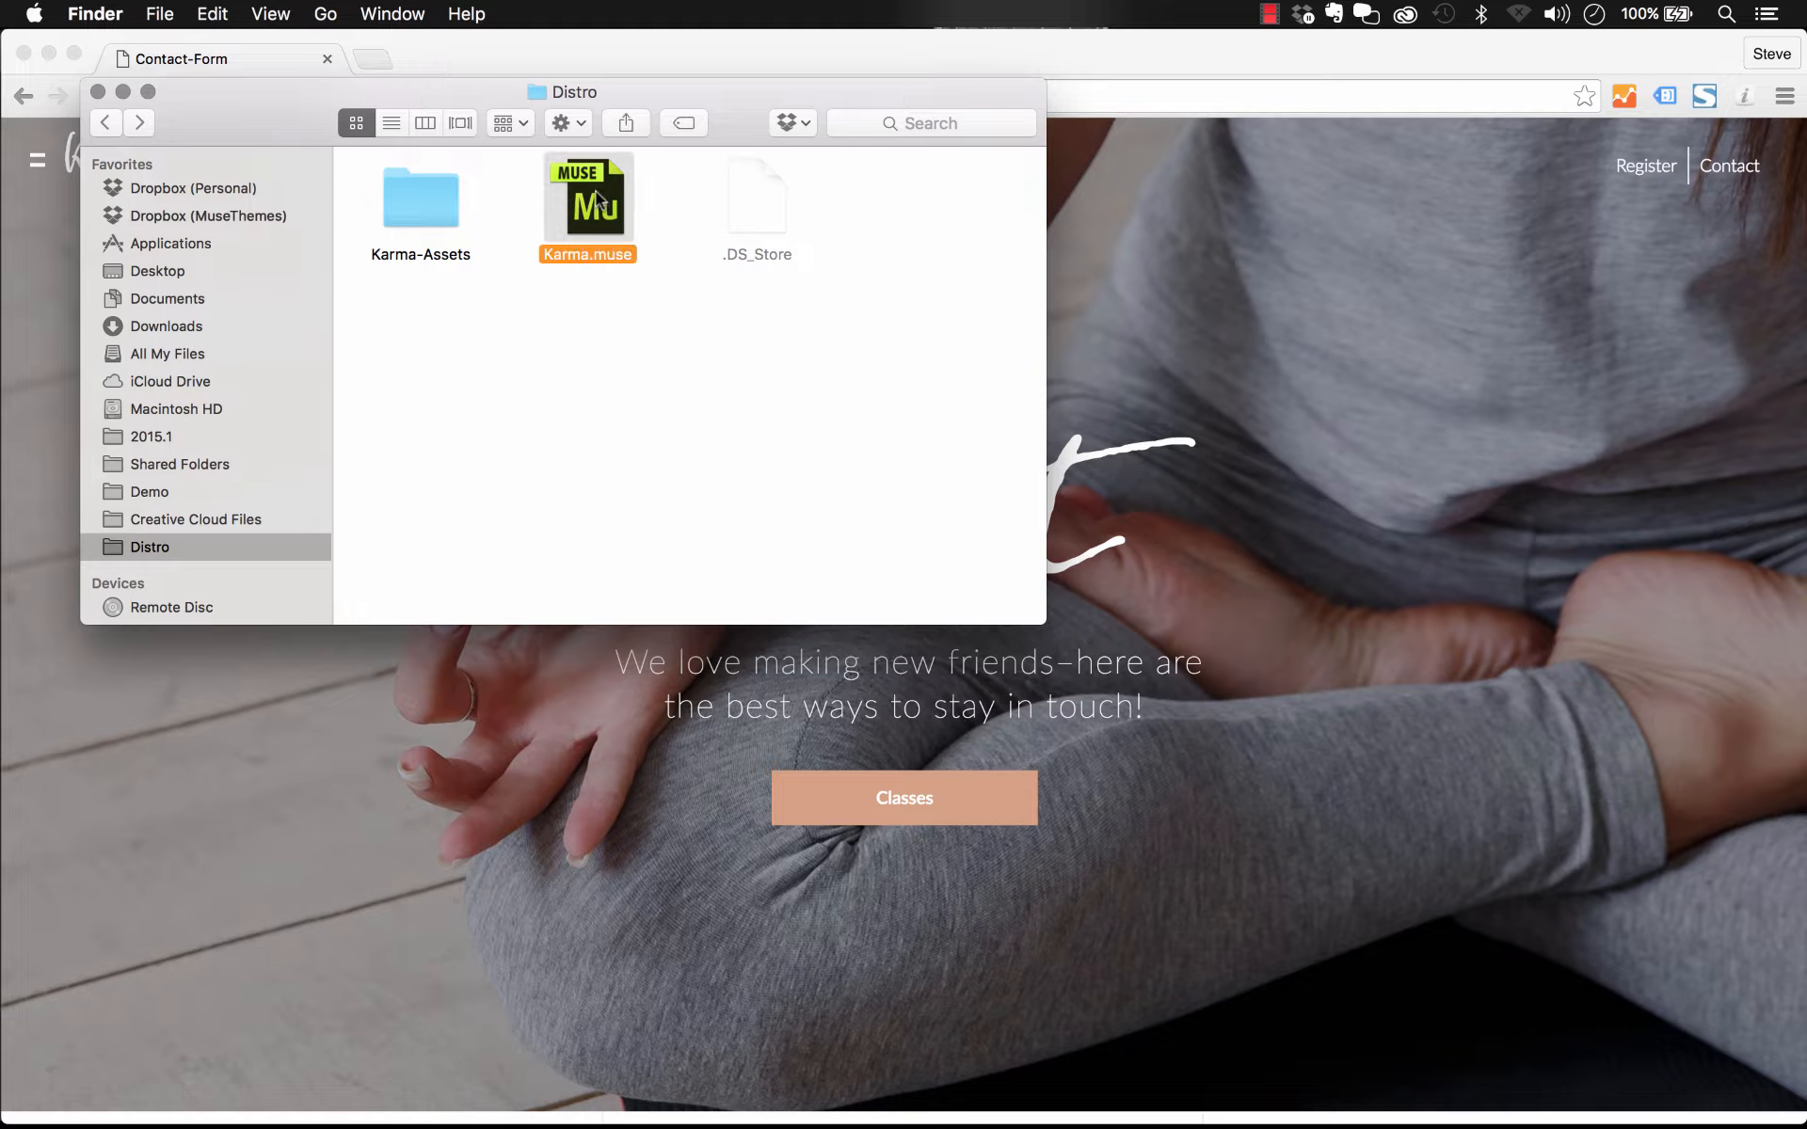
double_click(425, 198)
Step: Preview course1.jpg through courses-hero.jpg with Quick Look
scroll(473, 275, down, 3)
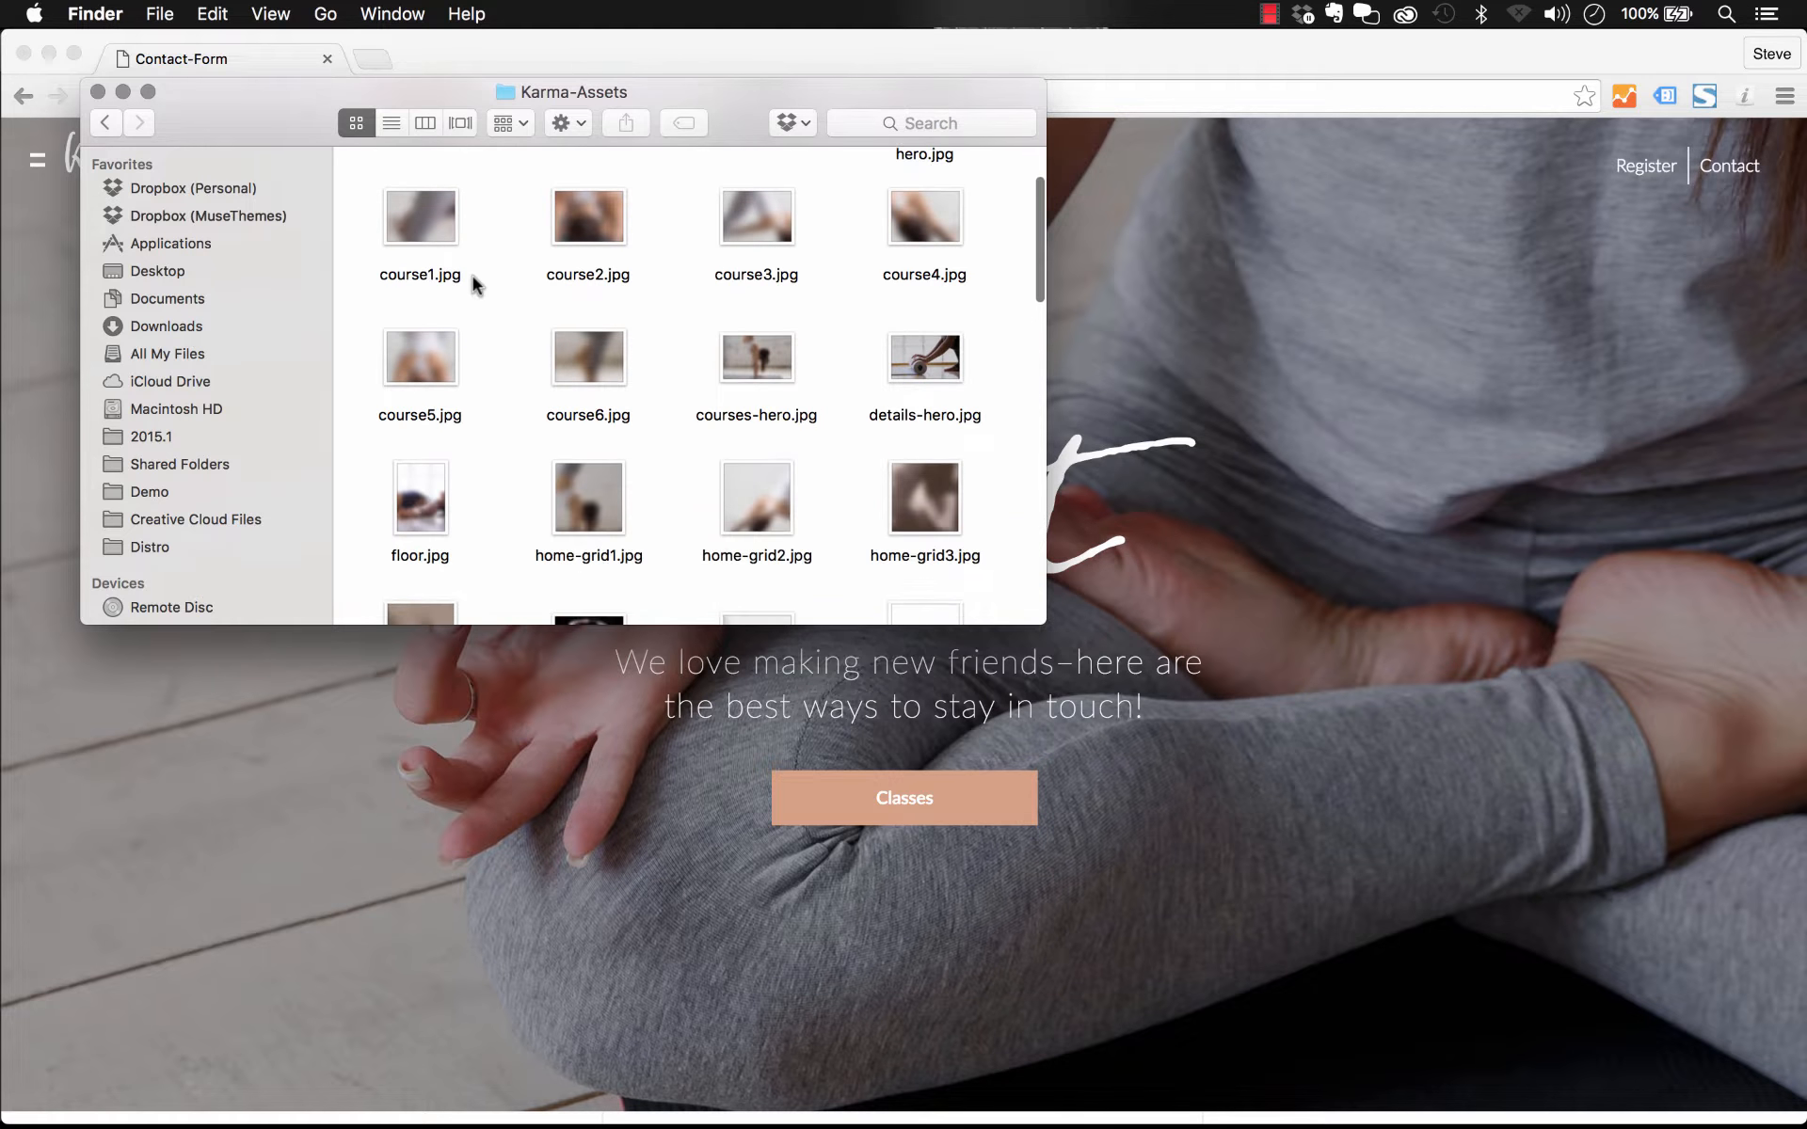
scroll(473, 275, up, 3)
click(431, 352)
key(space)
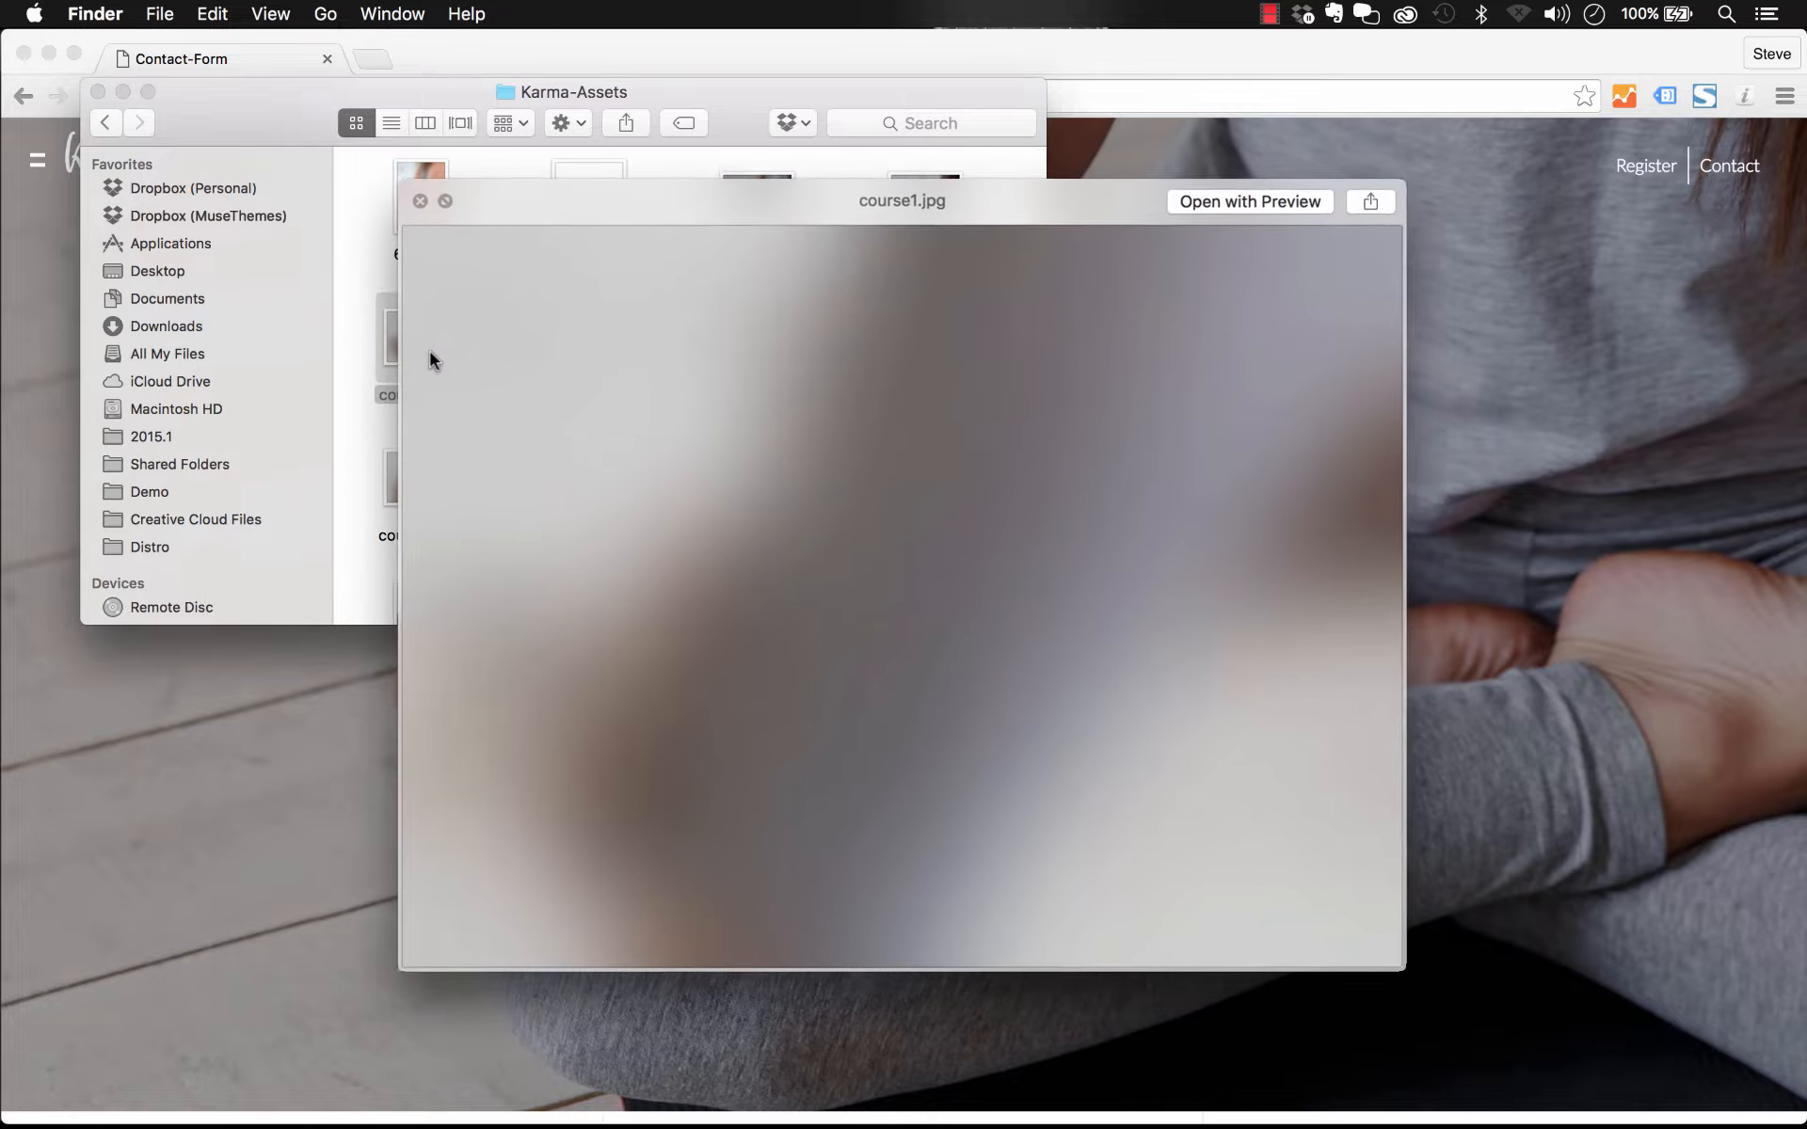
key(Right)
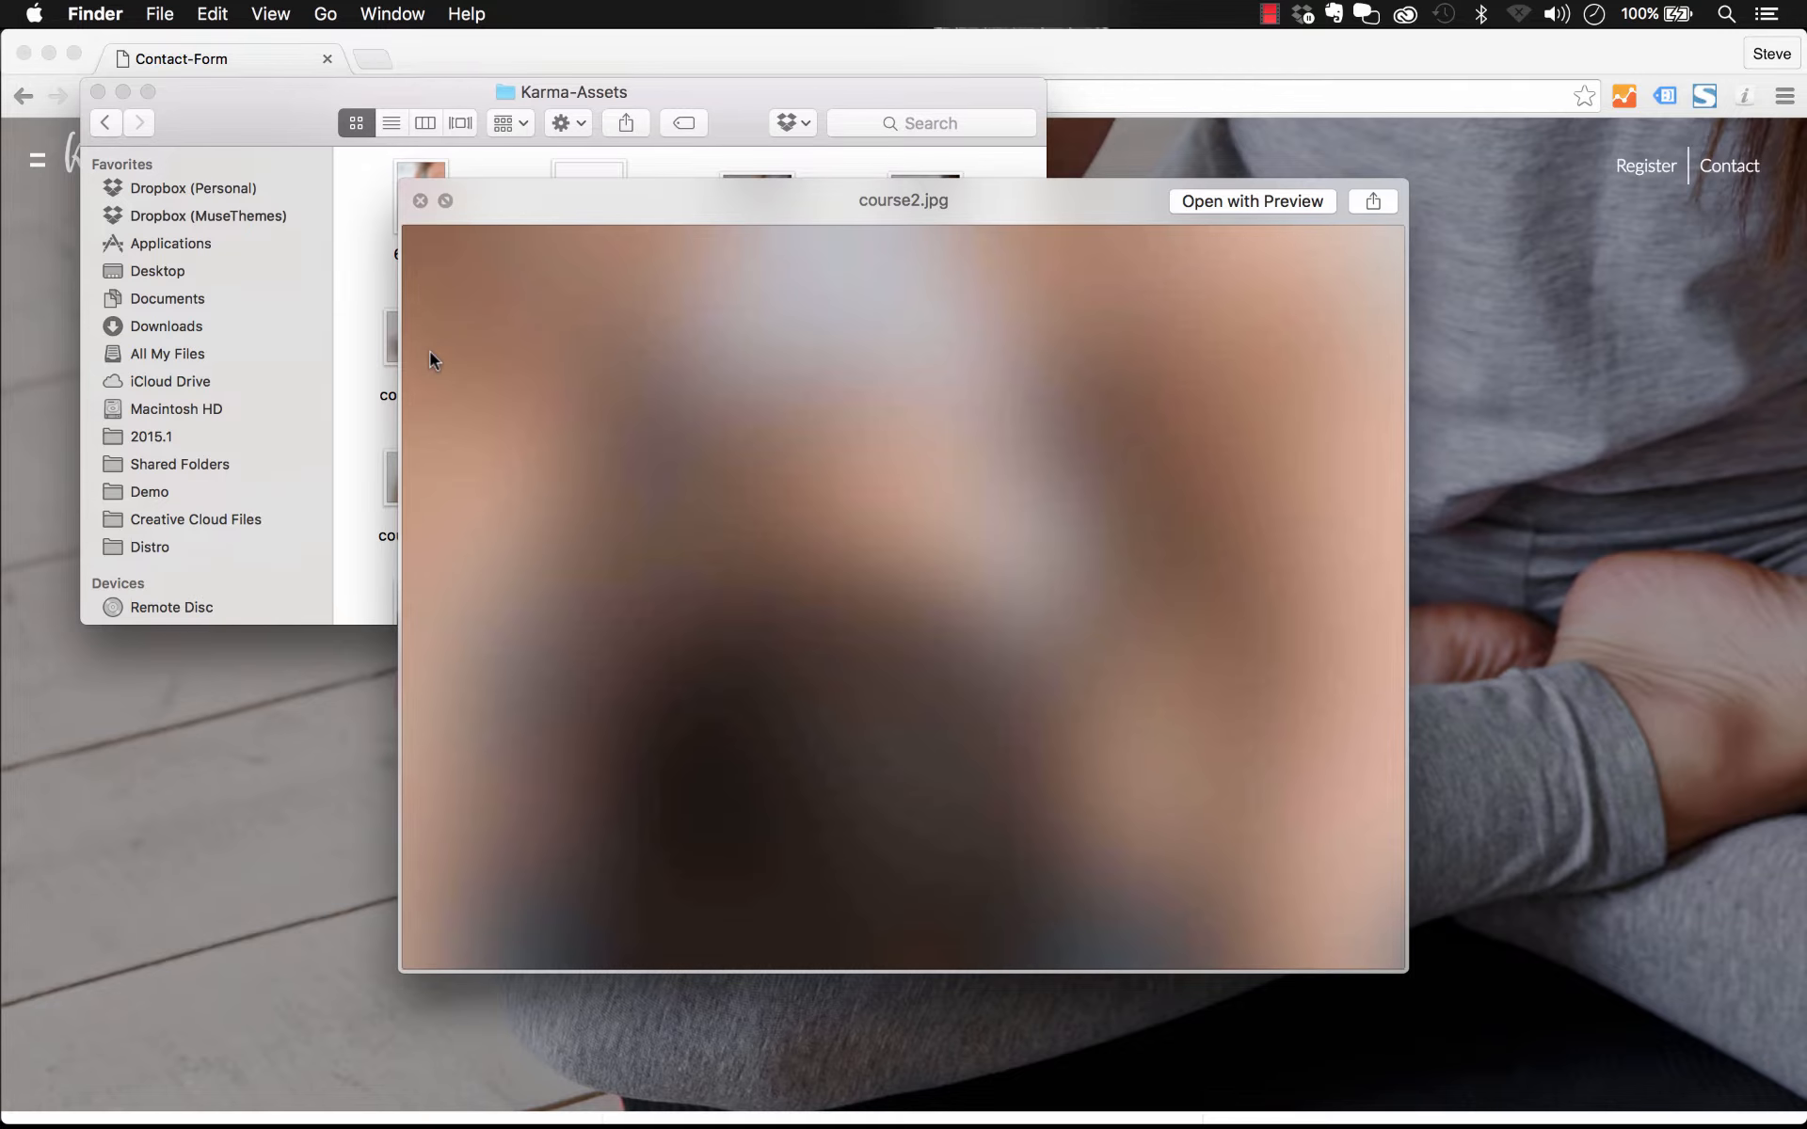
key(Right)
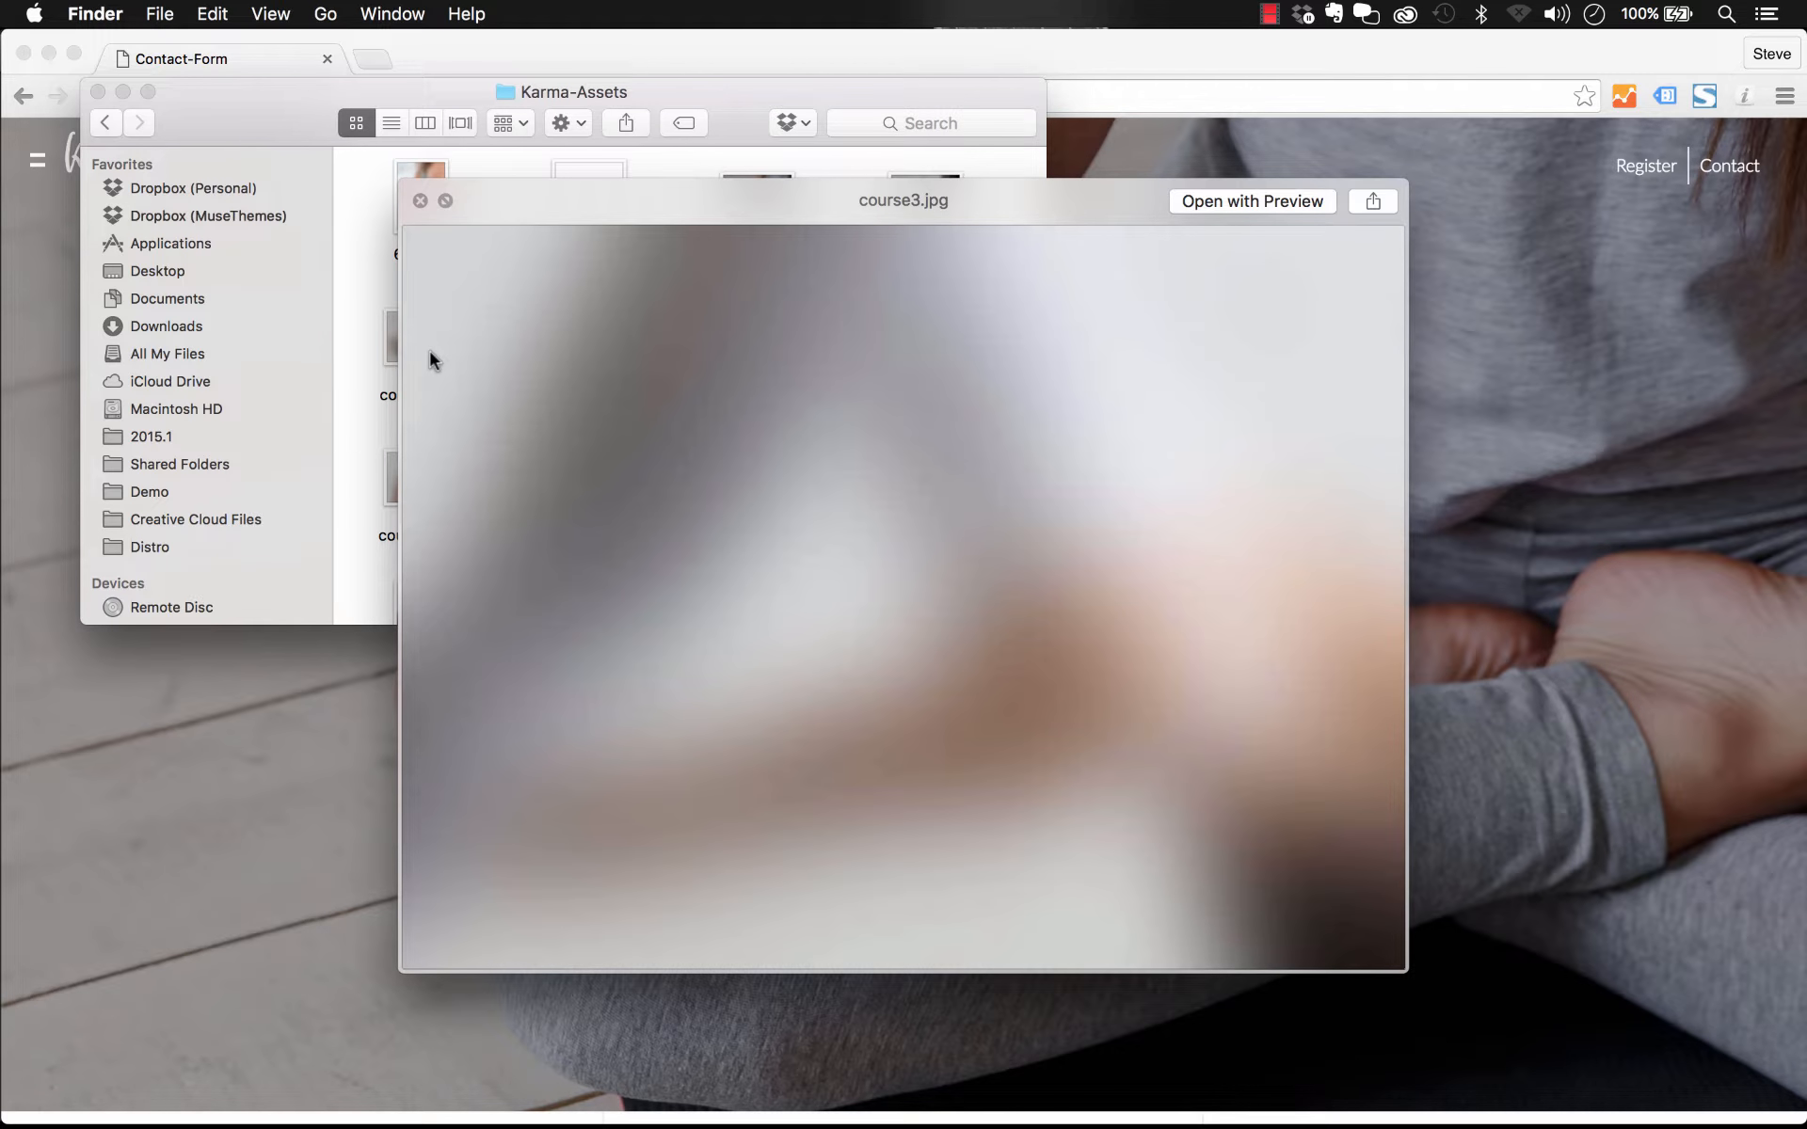
key(Right)
key(Down)
key(Left)
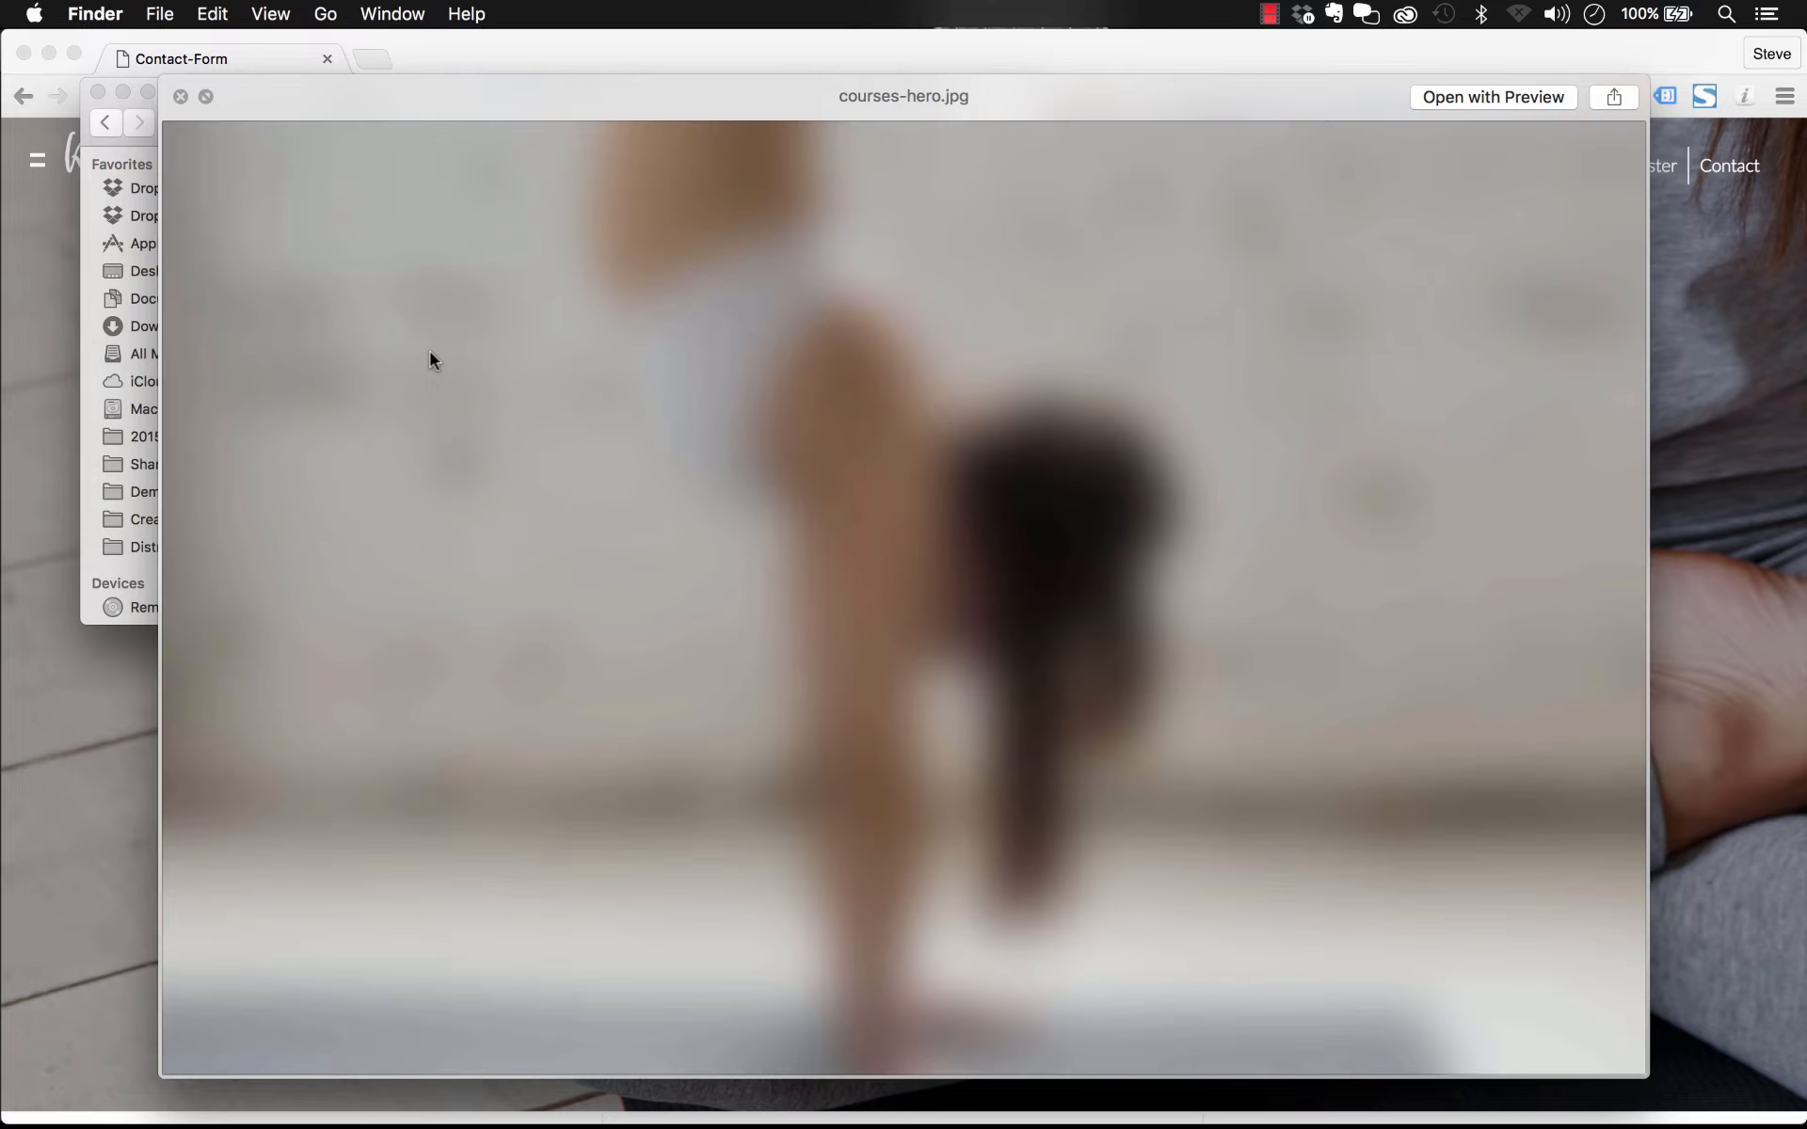
key(space)
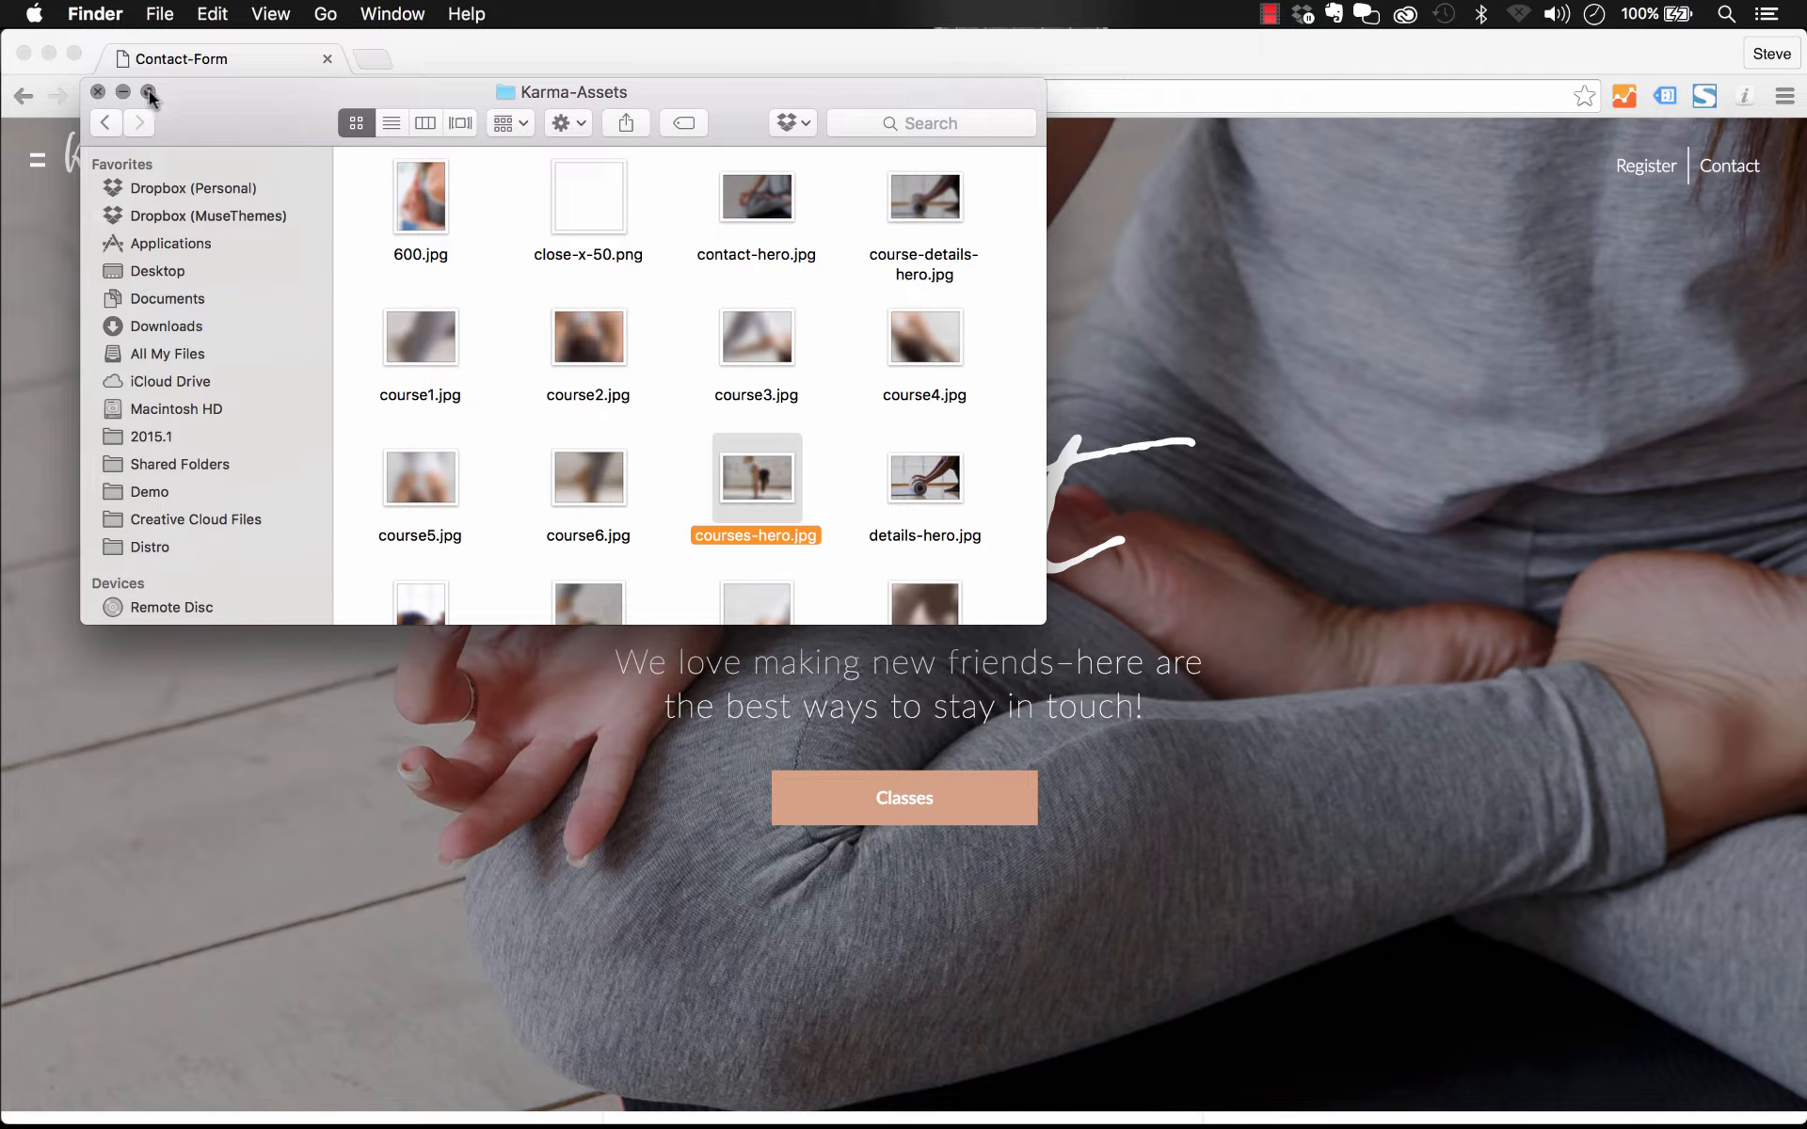
Step: Open Karma.muse in Muse and accept updating the modified asset links
click(111, 132)
double_click(612, 200)
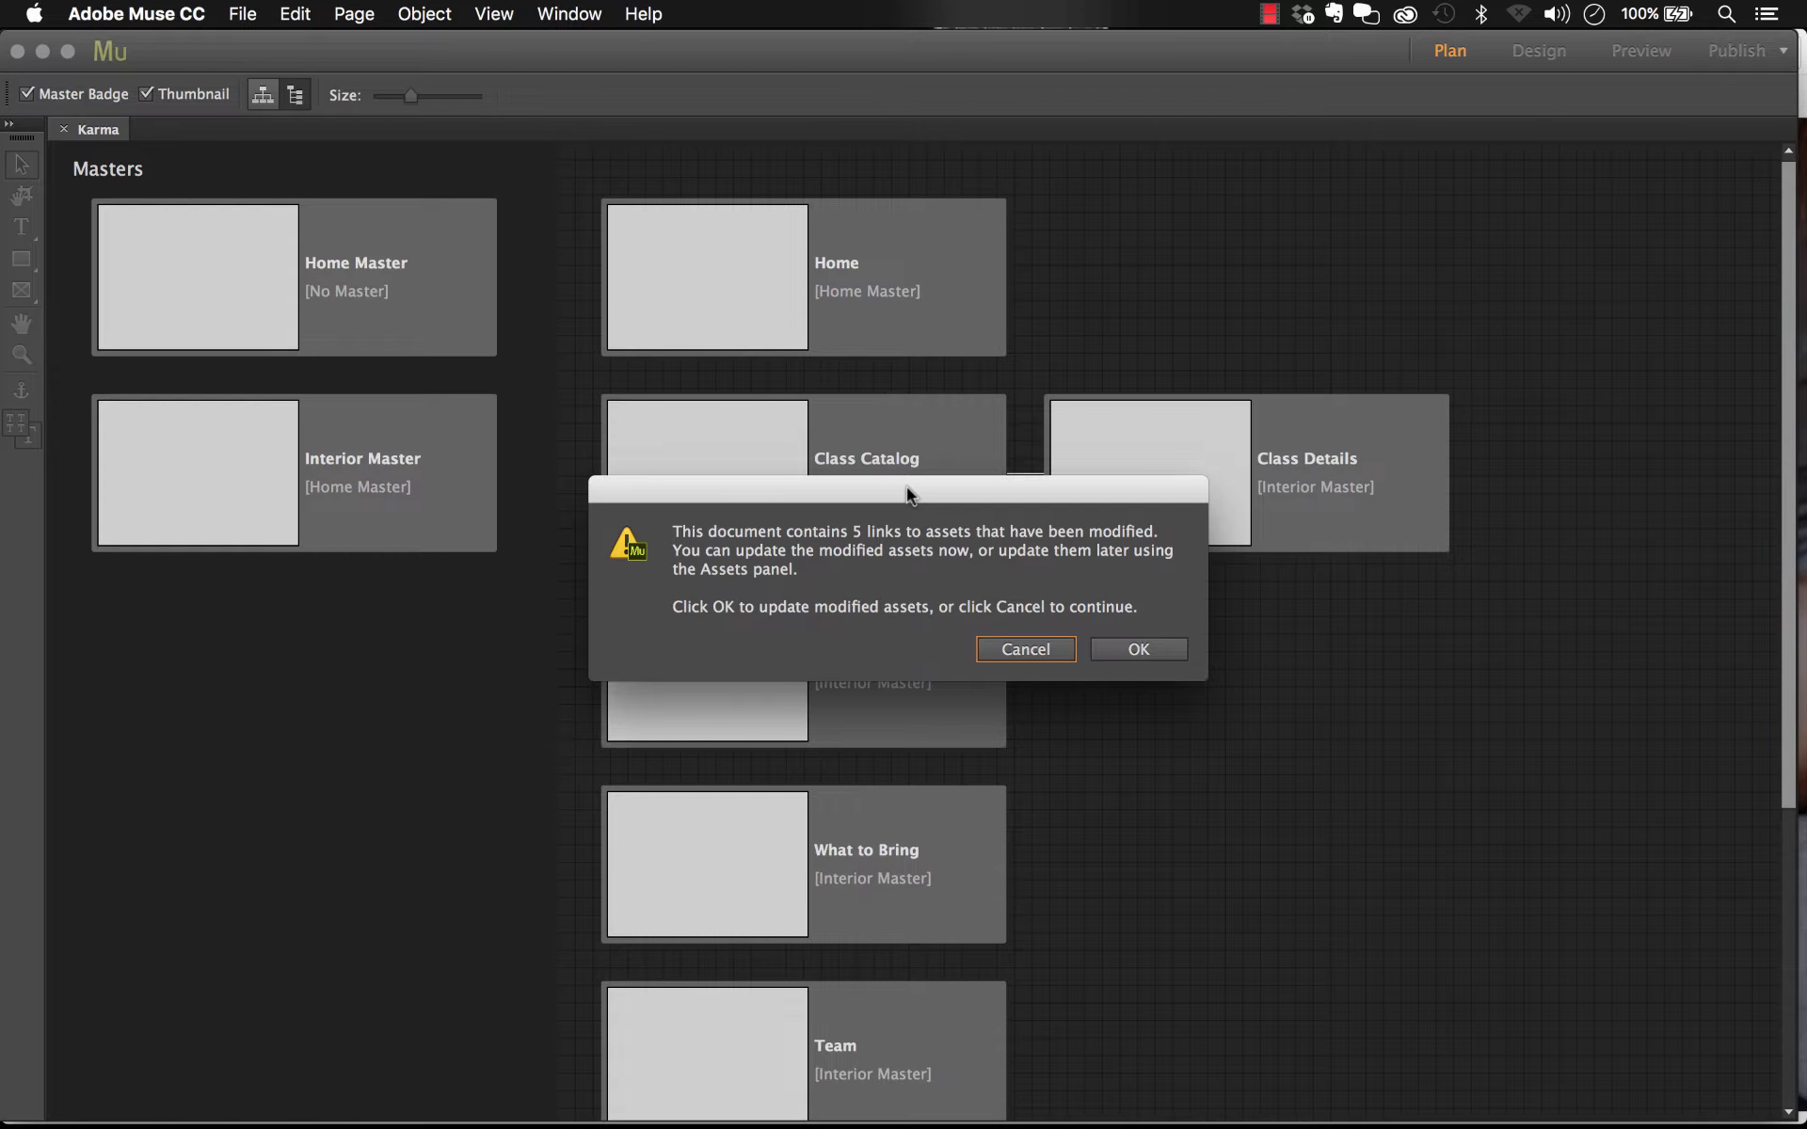
click(1138, 650)
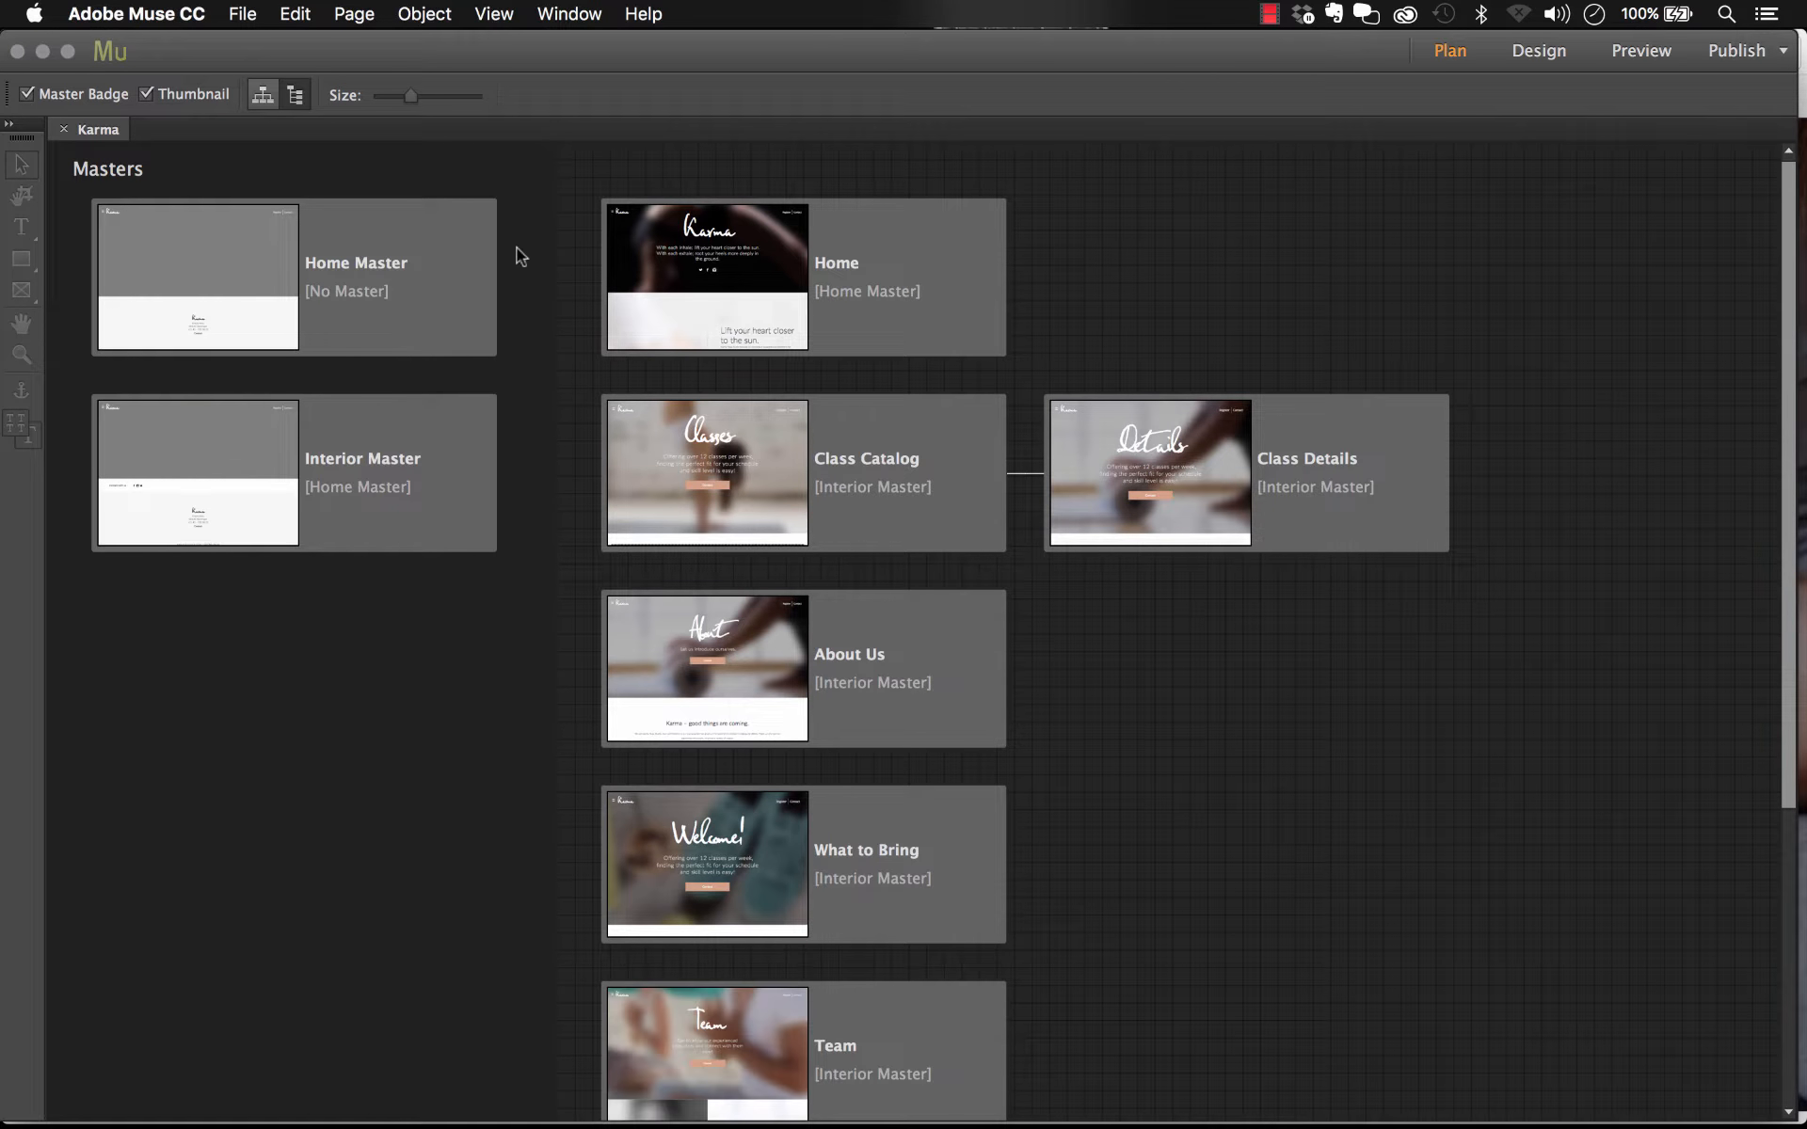
Step: Examine the site plan's master pages and page thumbnails
click(261, 99)
click(297, 98)
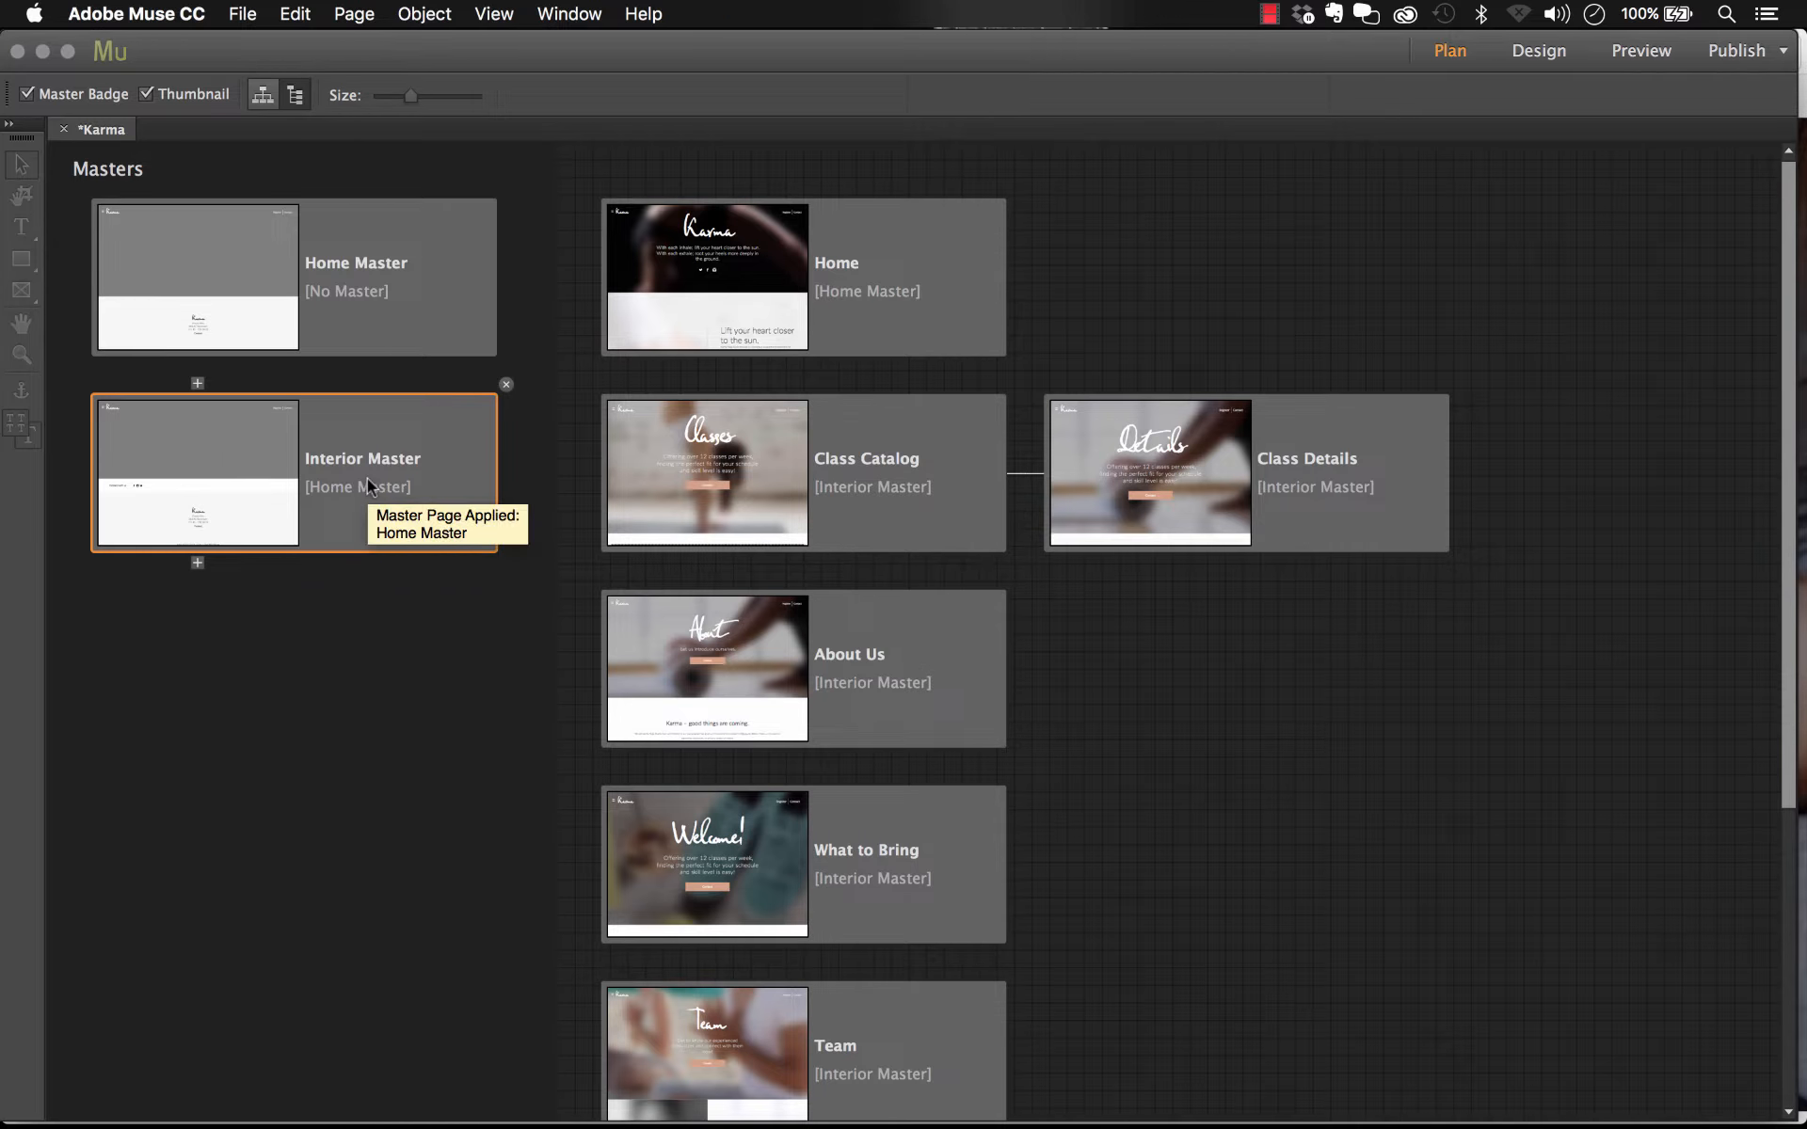
scroll(852, 501, down, 2)
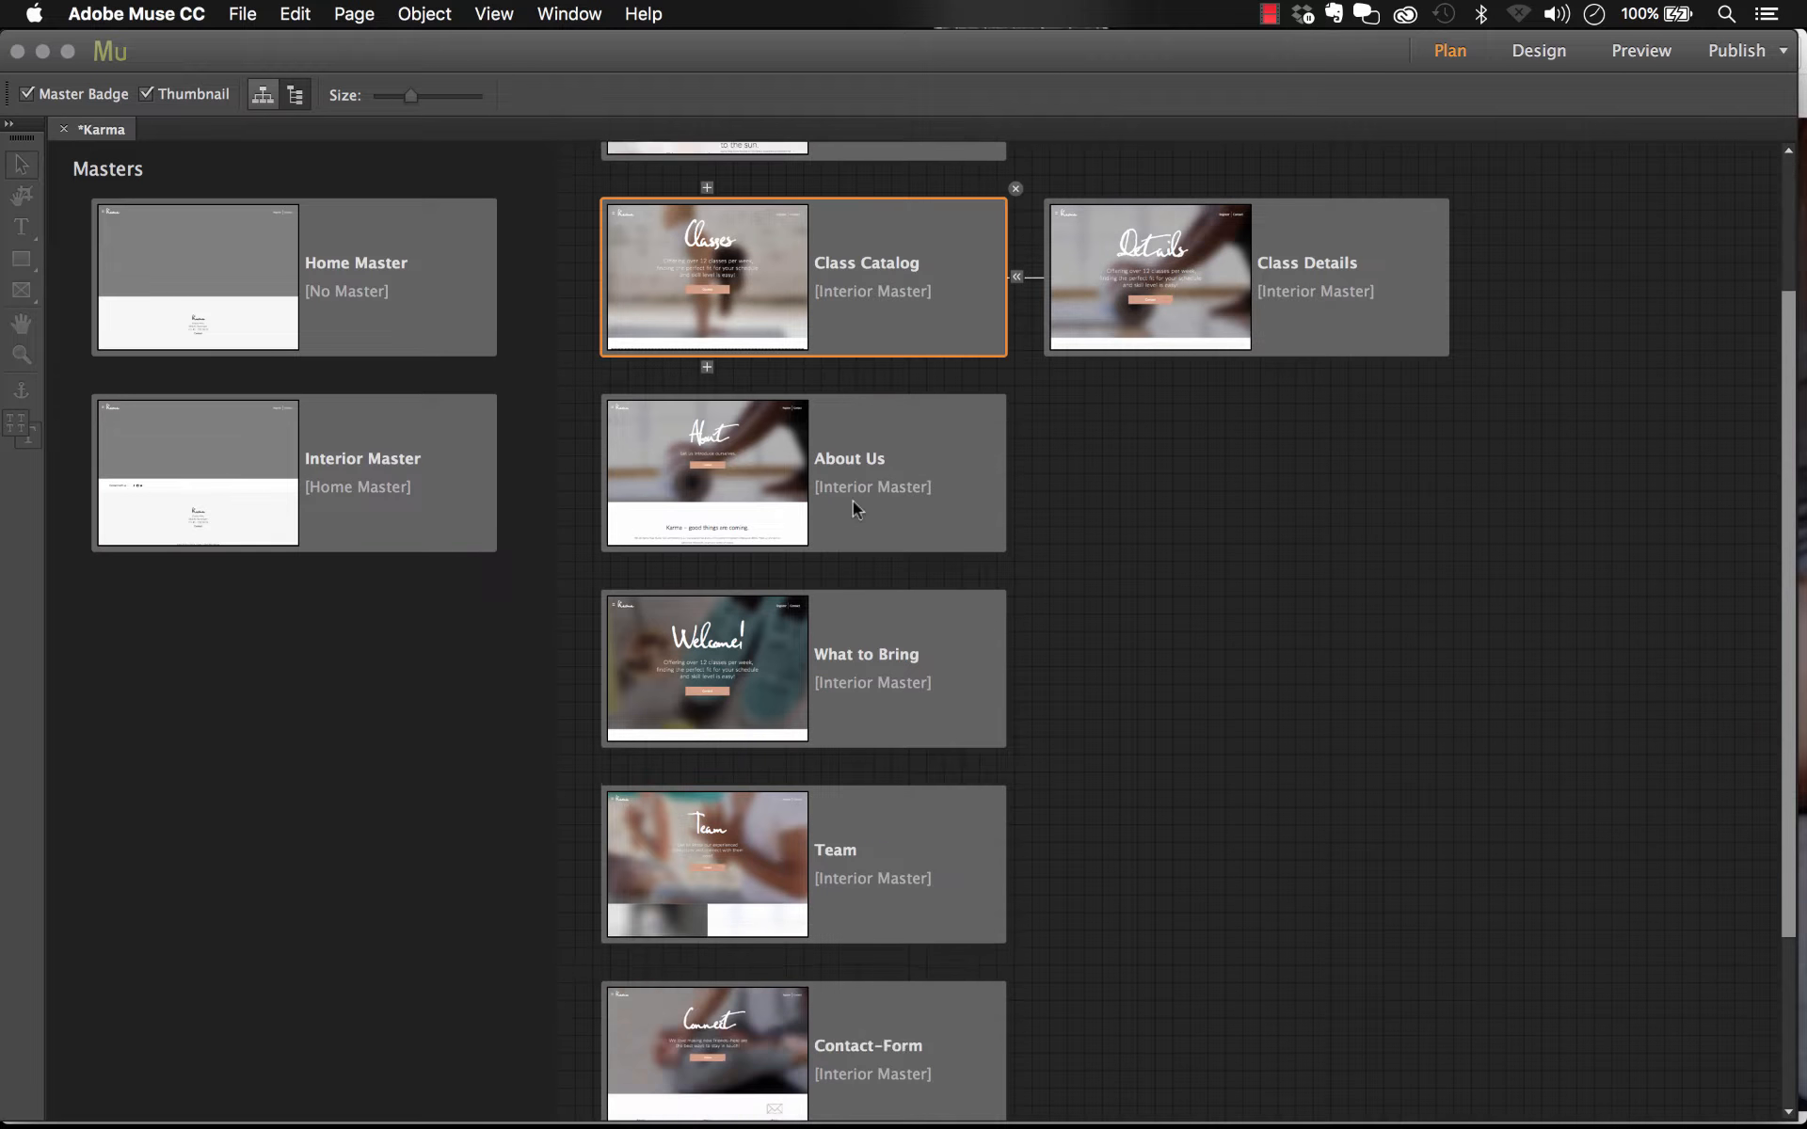
scroll(852, 500, down, 3)
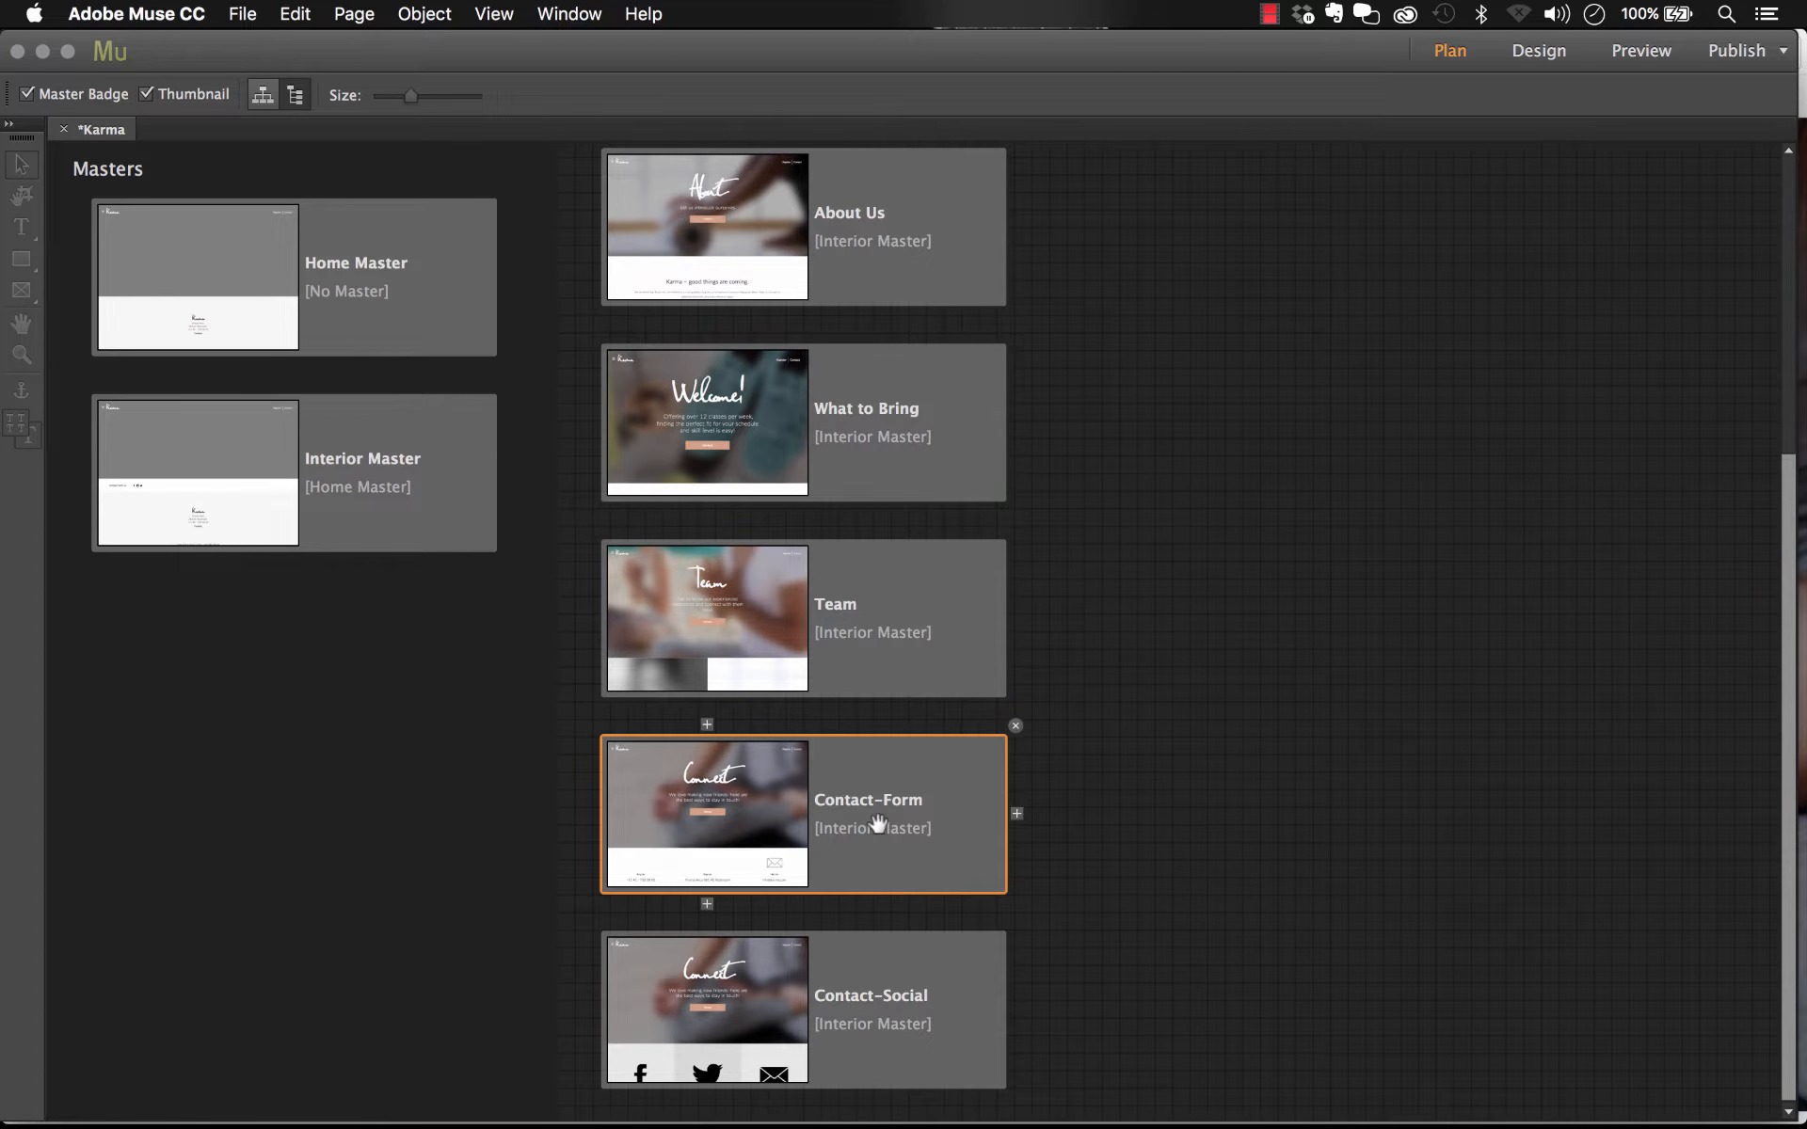
scroll(877, 822, up, 5)
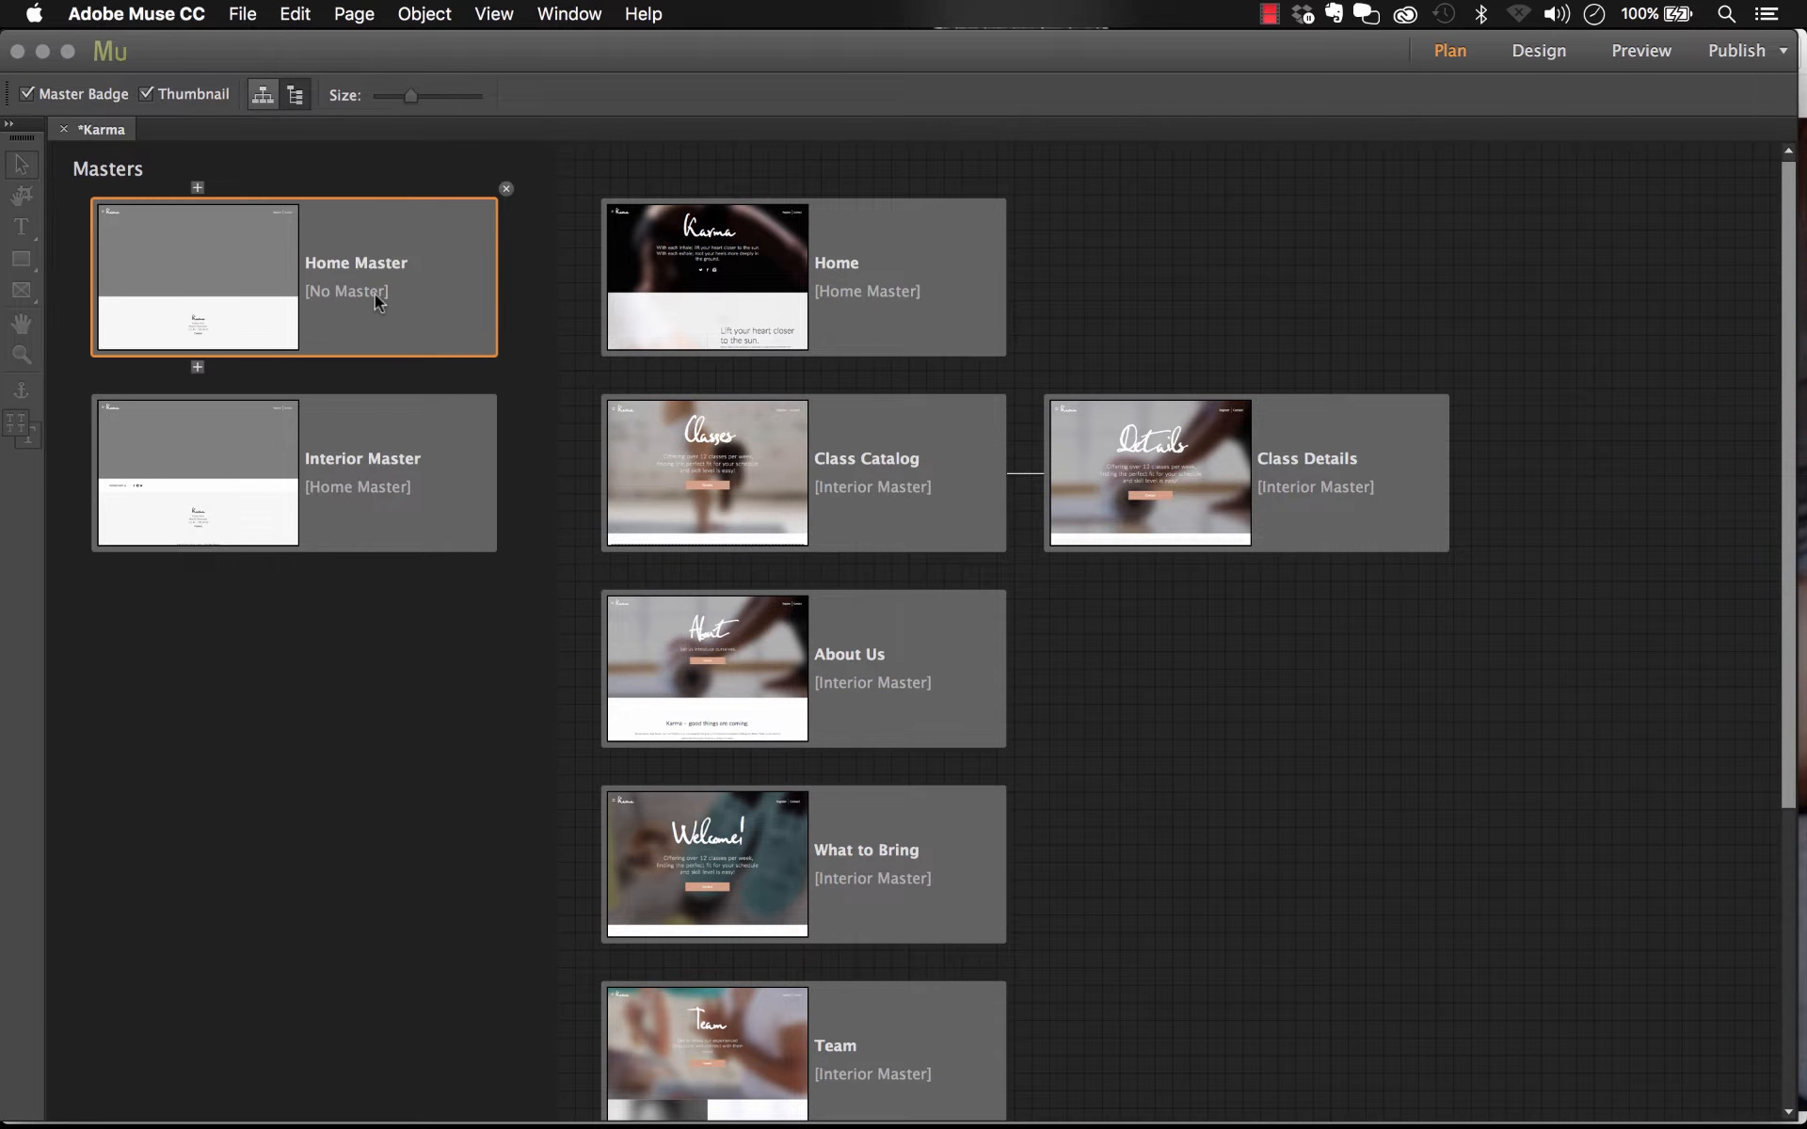
Step: Open the Home Master in Design view at 75% zoom on the 960 breakpoint
double_click(375, 301)
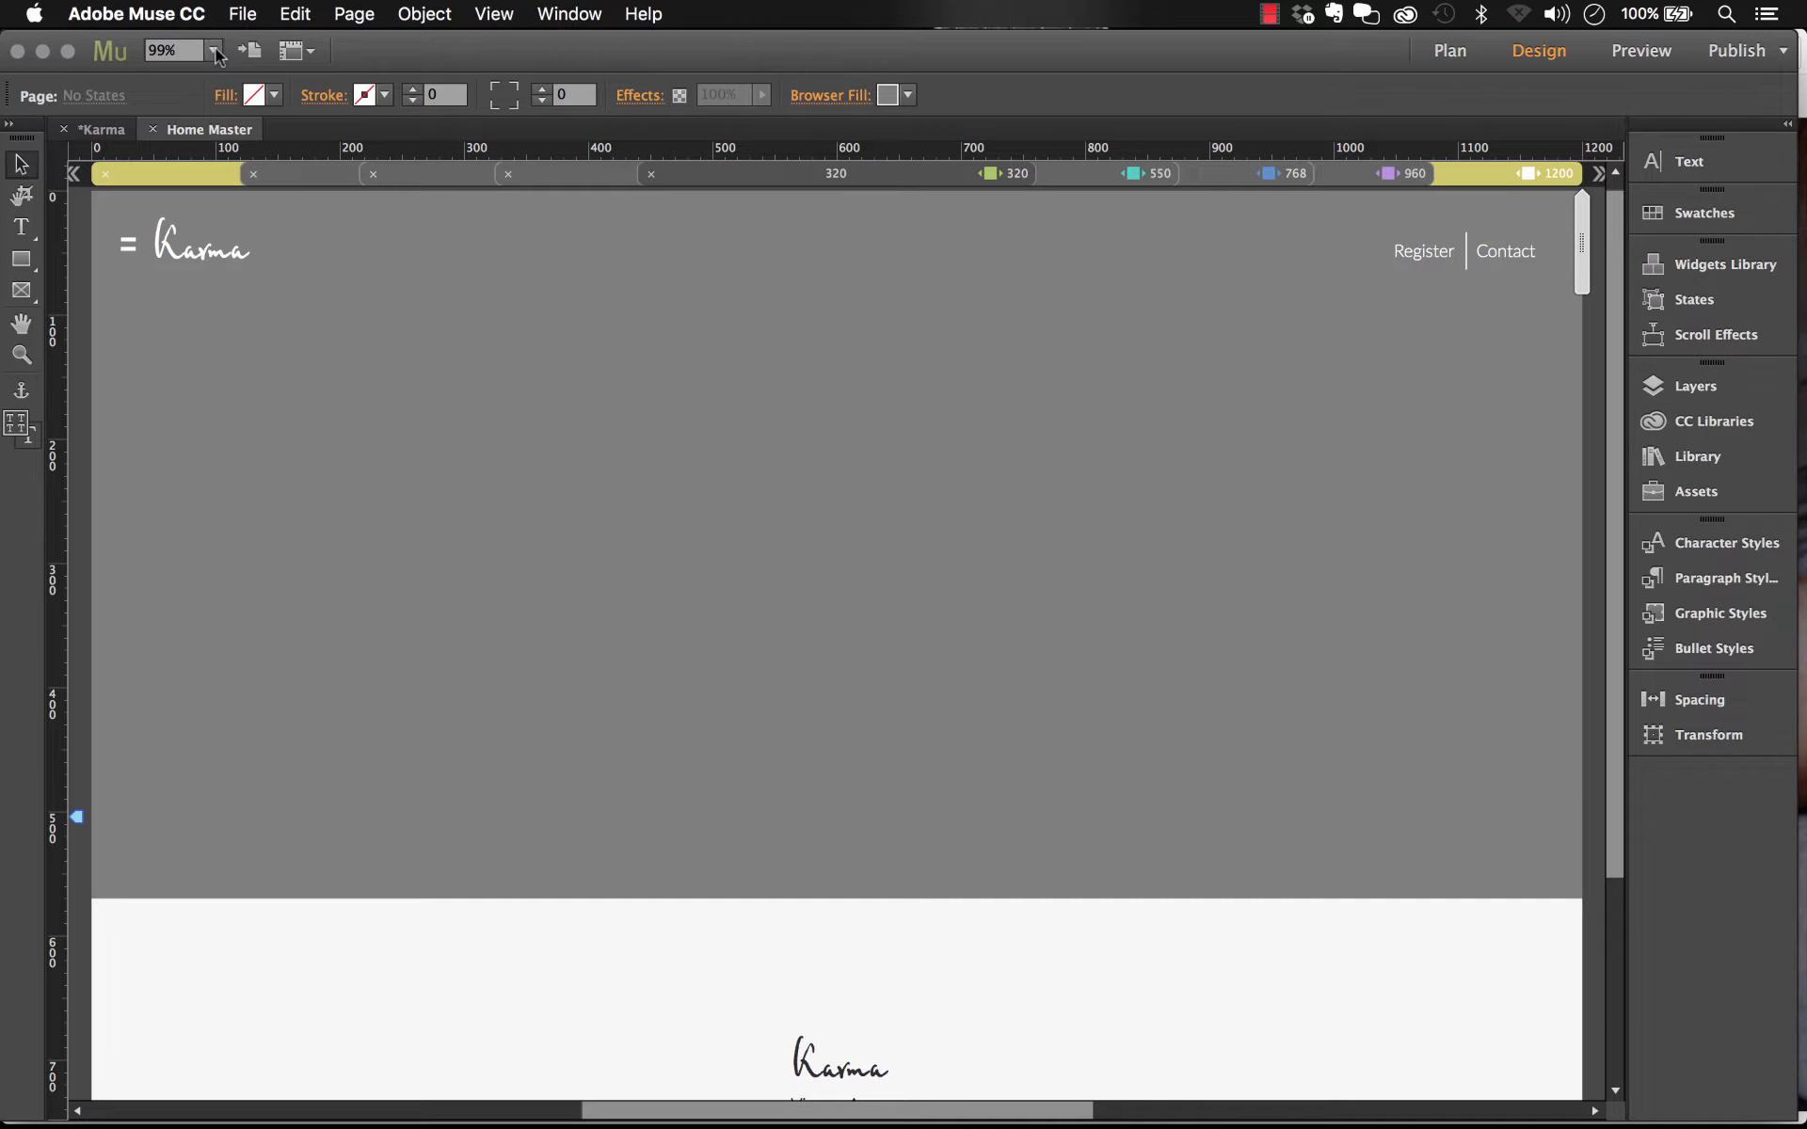
click(214, 50)
click(248, 107)
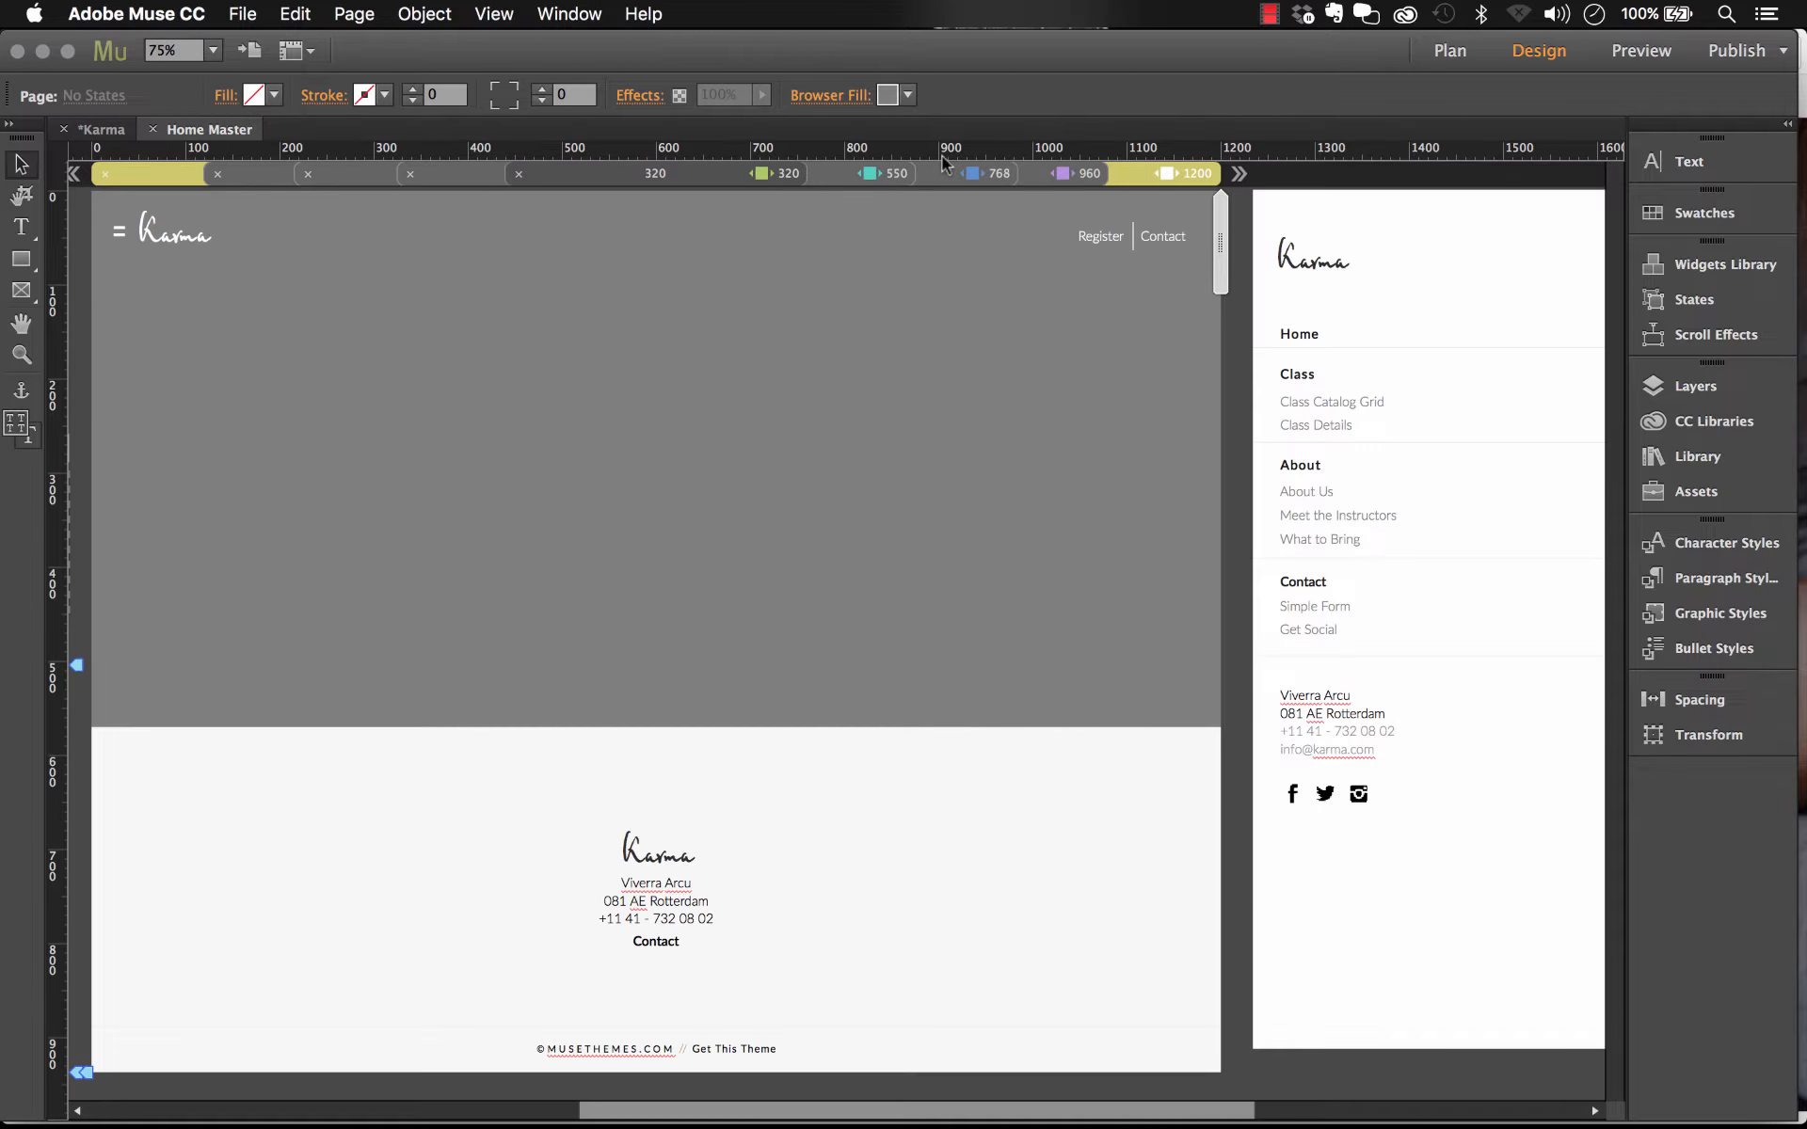
click(1076, 171)
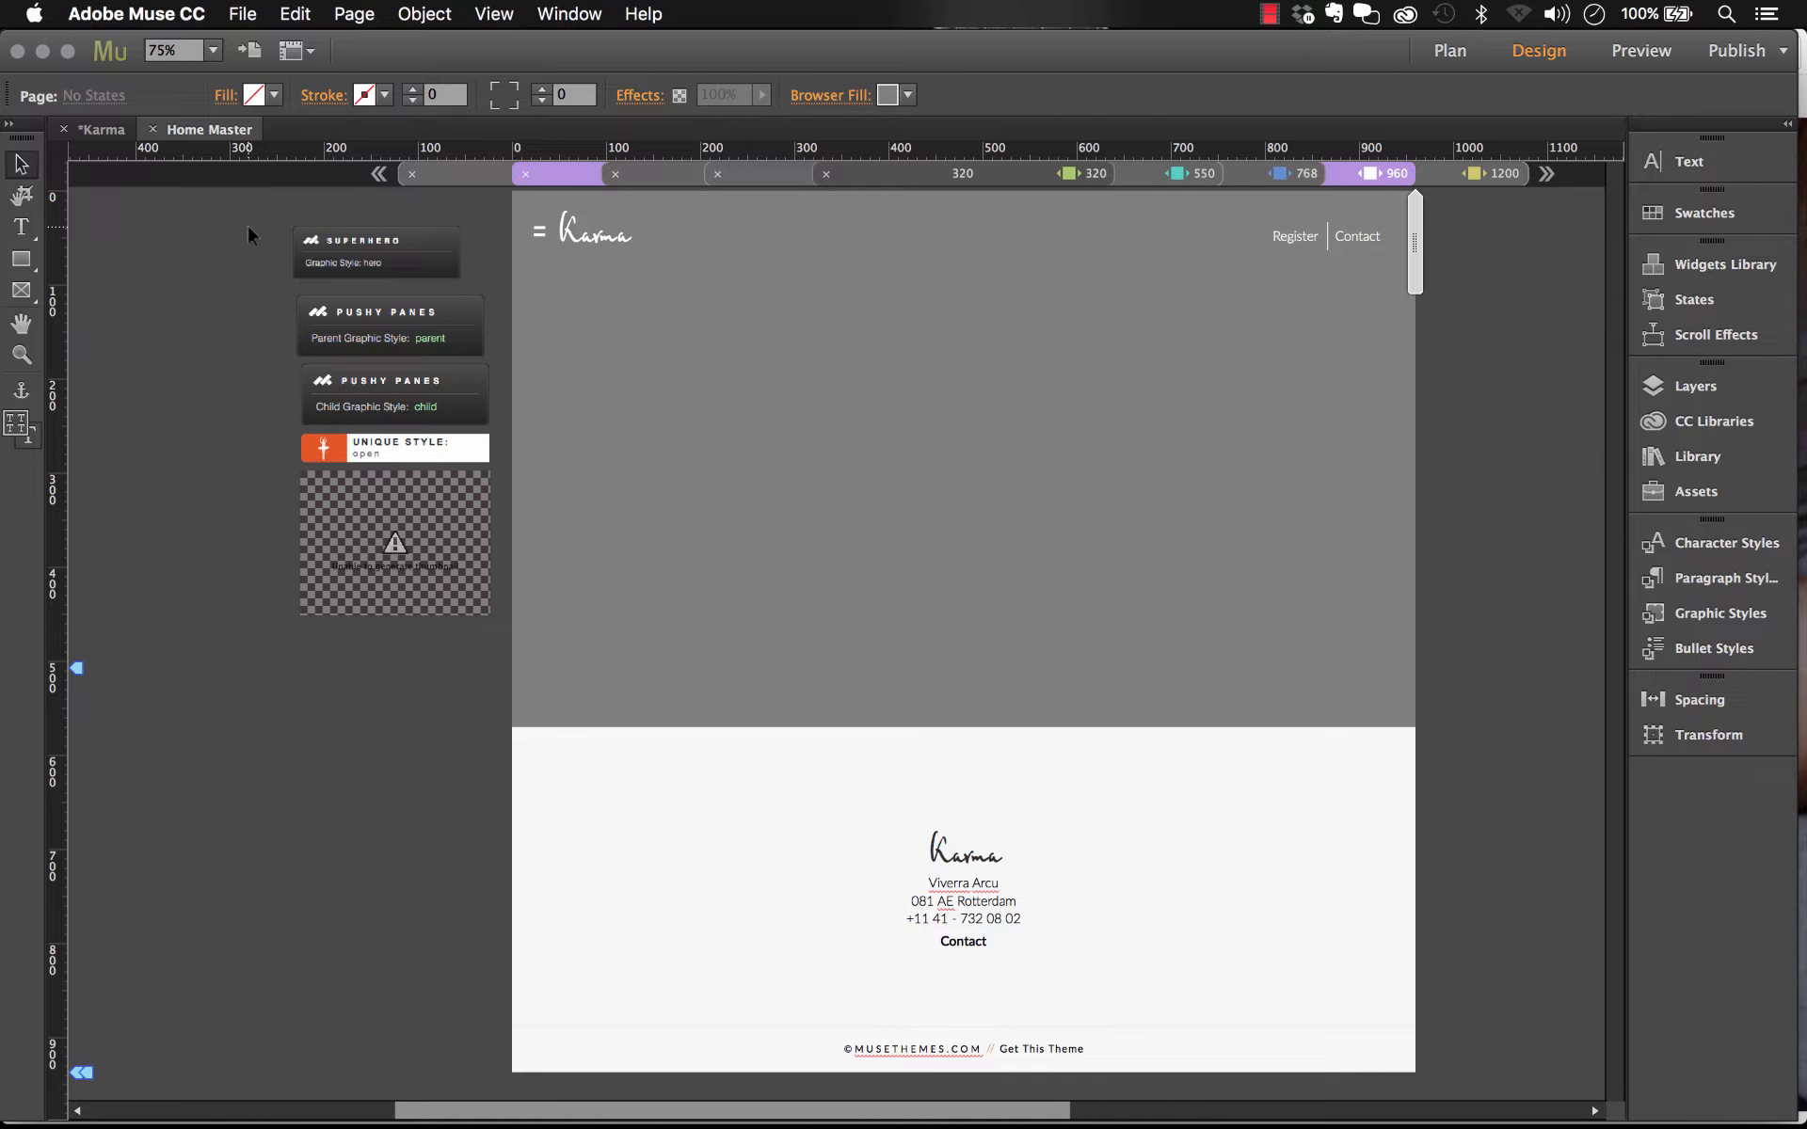
Step: Select the SuperHero widget beside the page and switch to the live Karma demo in Chrome
click(406, 258)
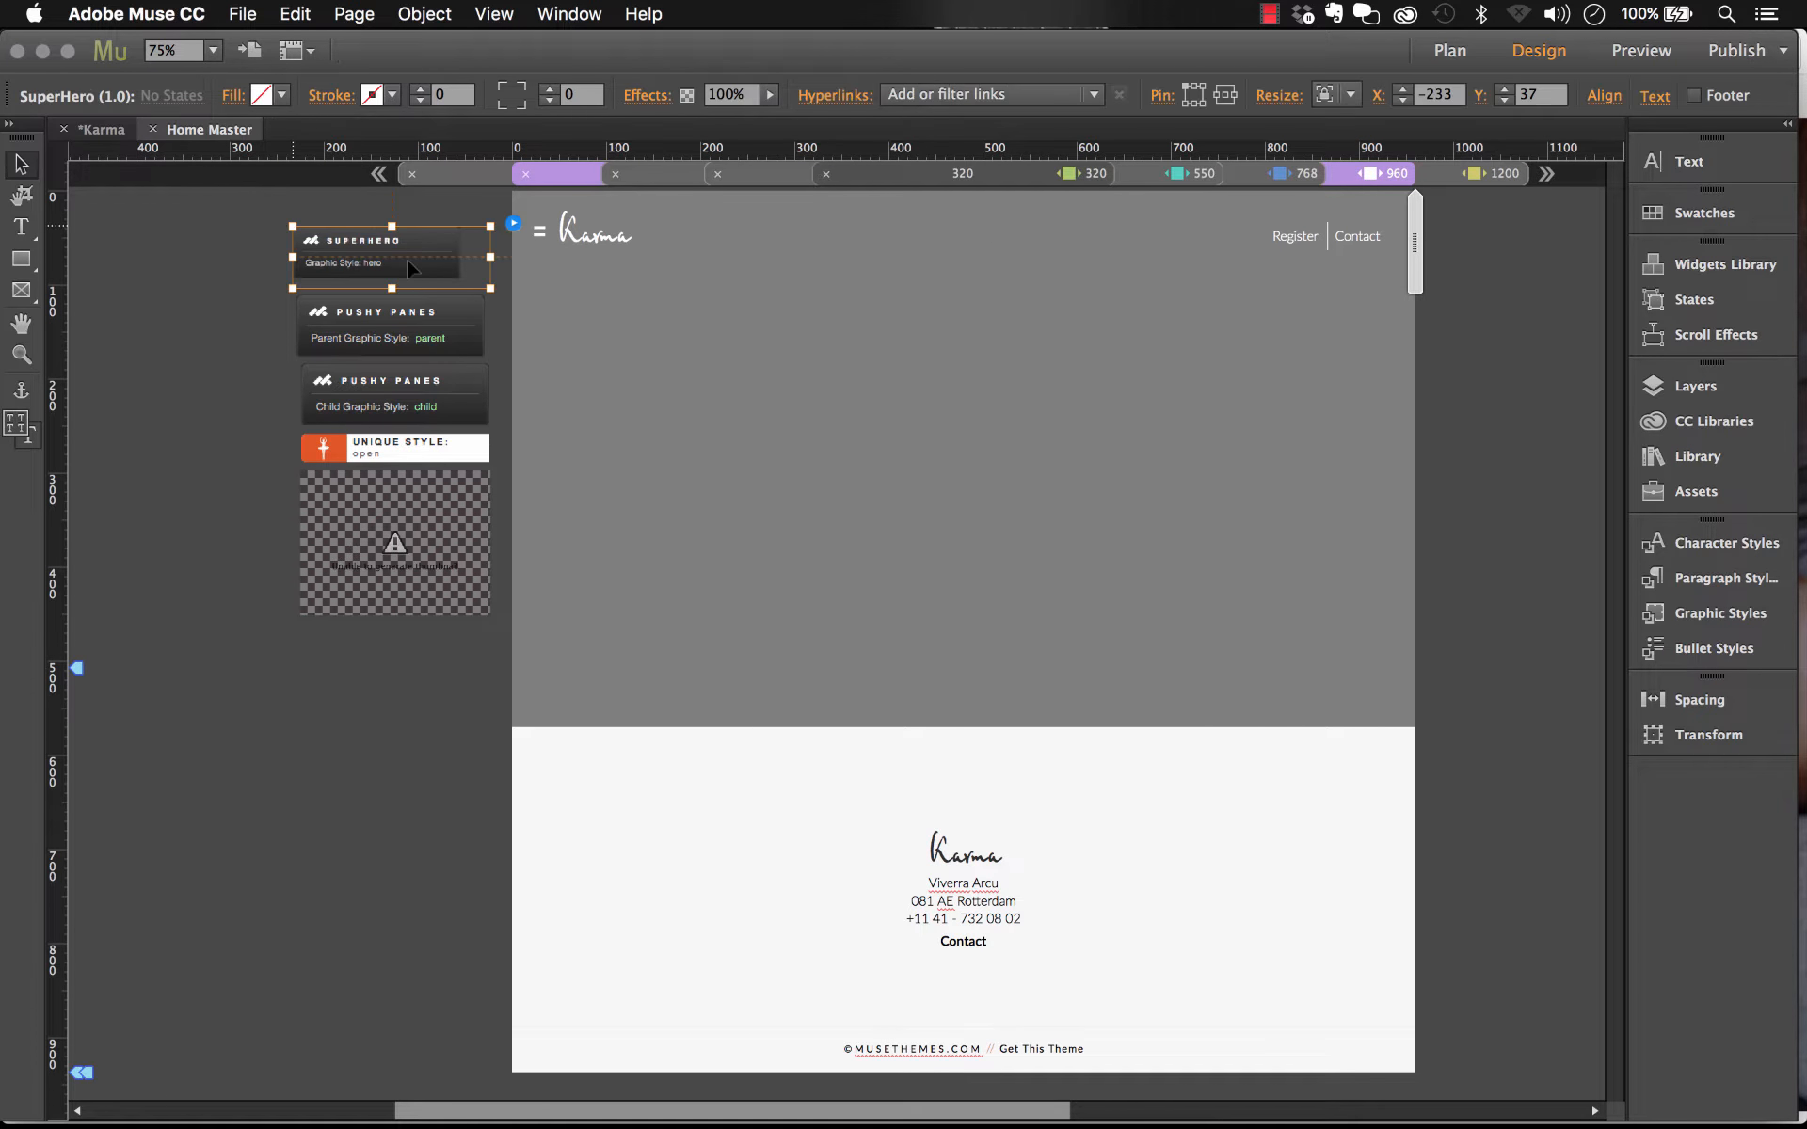
click(512, 225)
click(548, 1091)
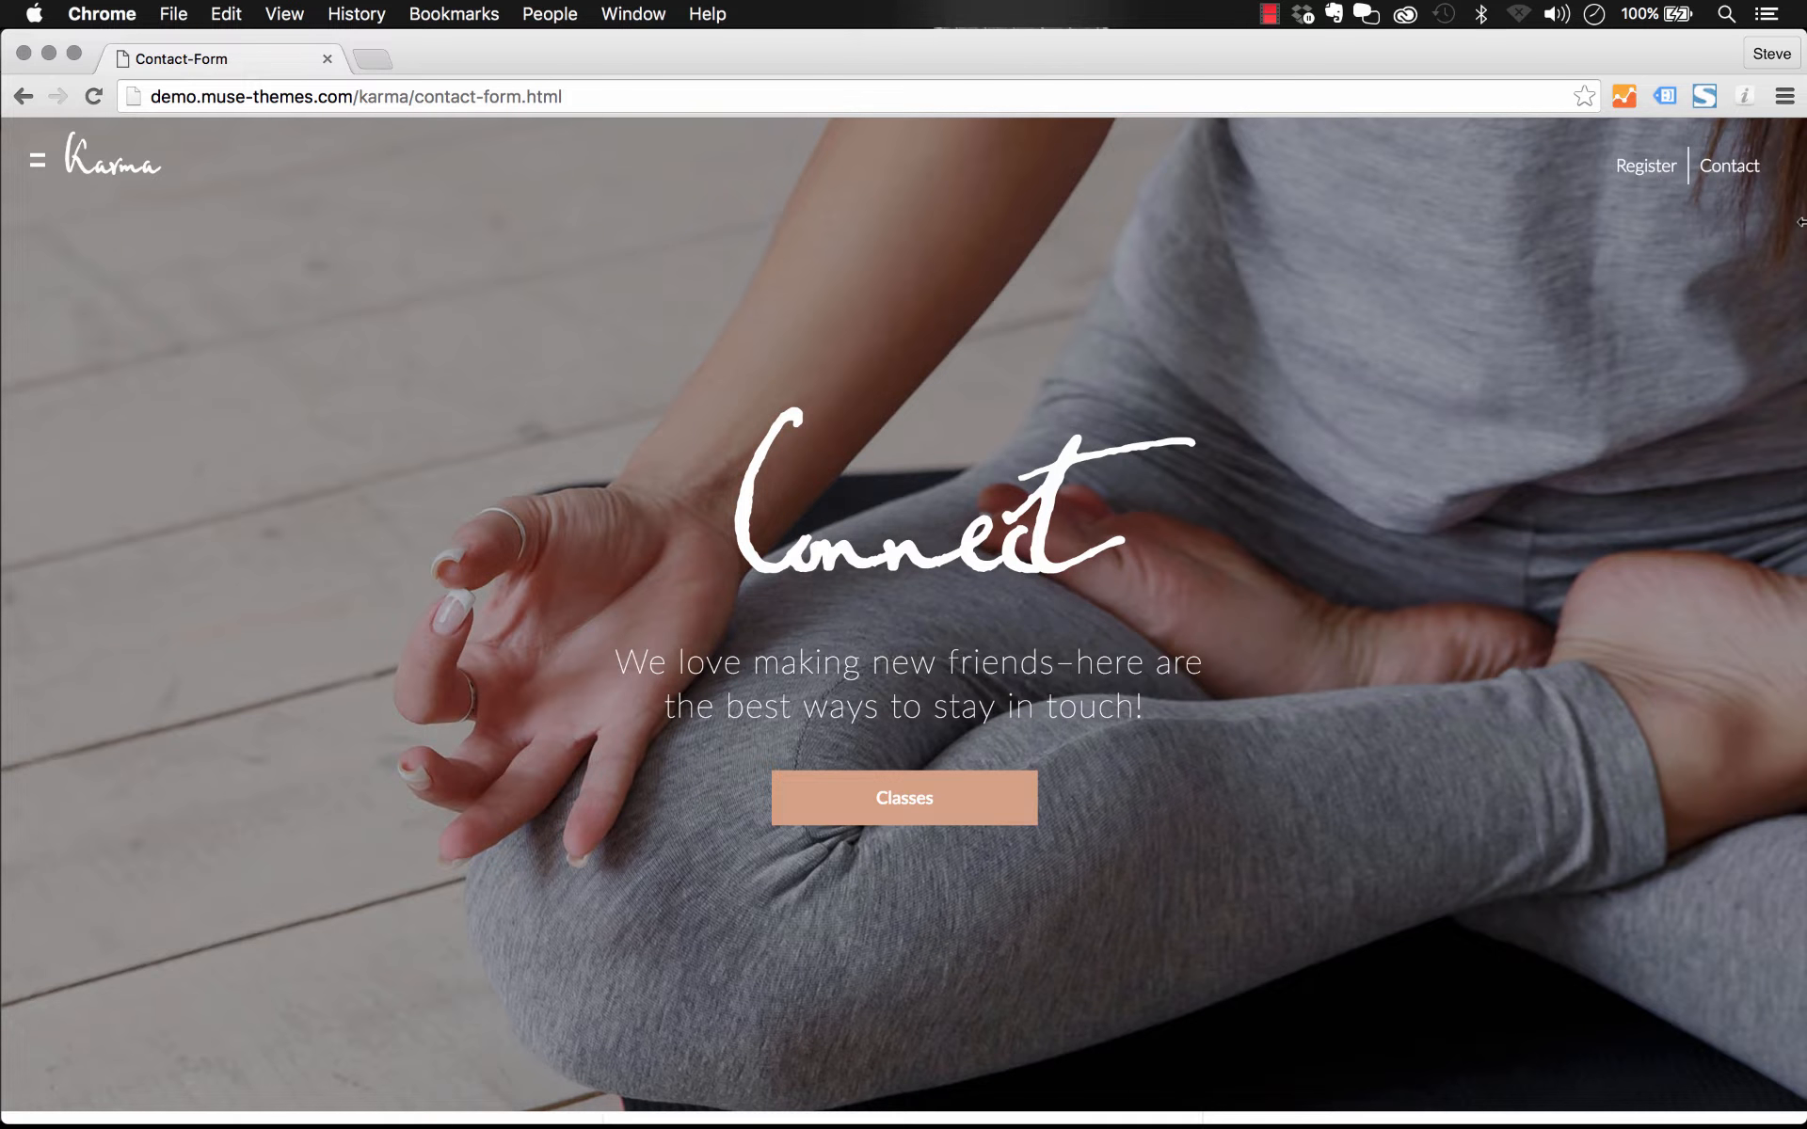
Step: Resize the browser window, open the demo's slide-out menu and go to its Home page
drag(1803, 196, 1329, 376)
click(33, 168)
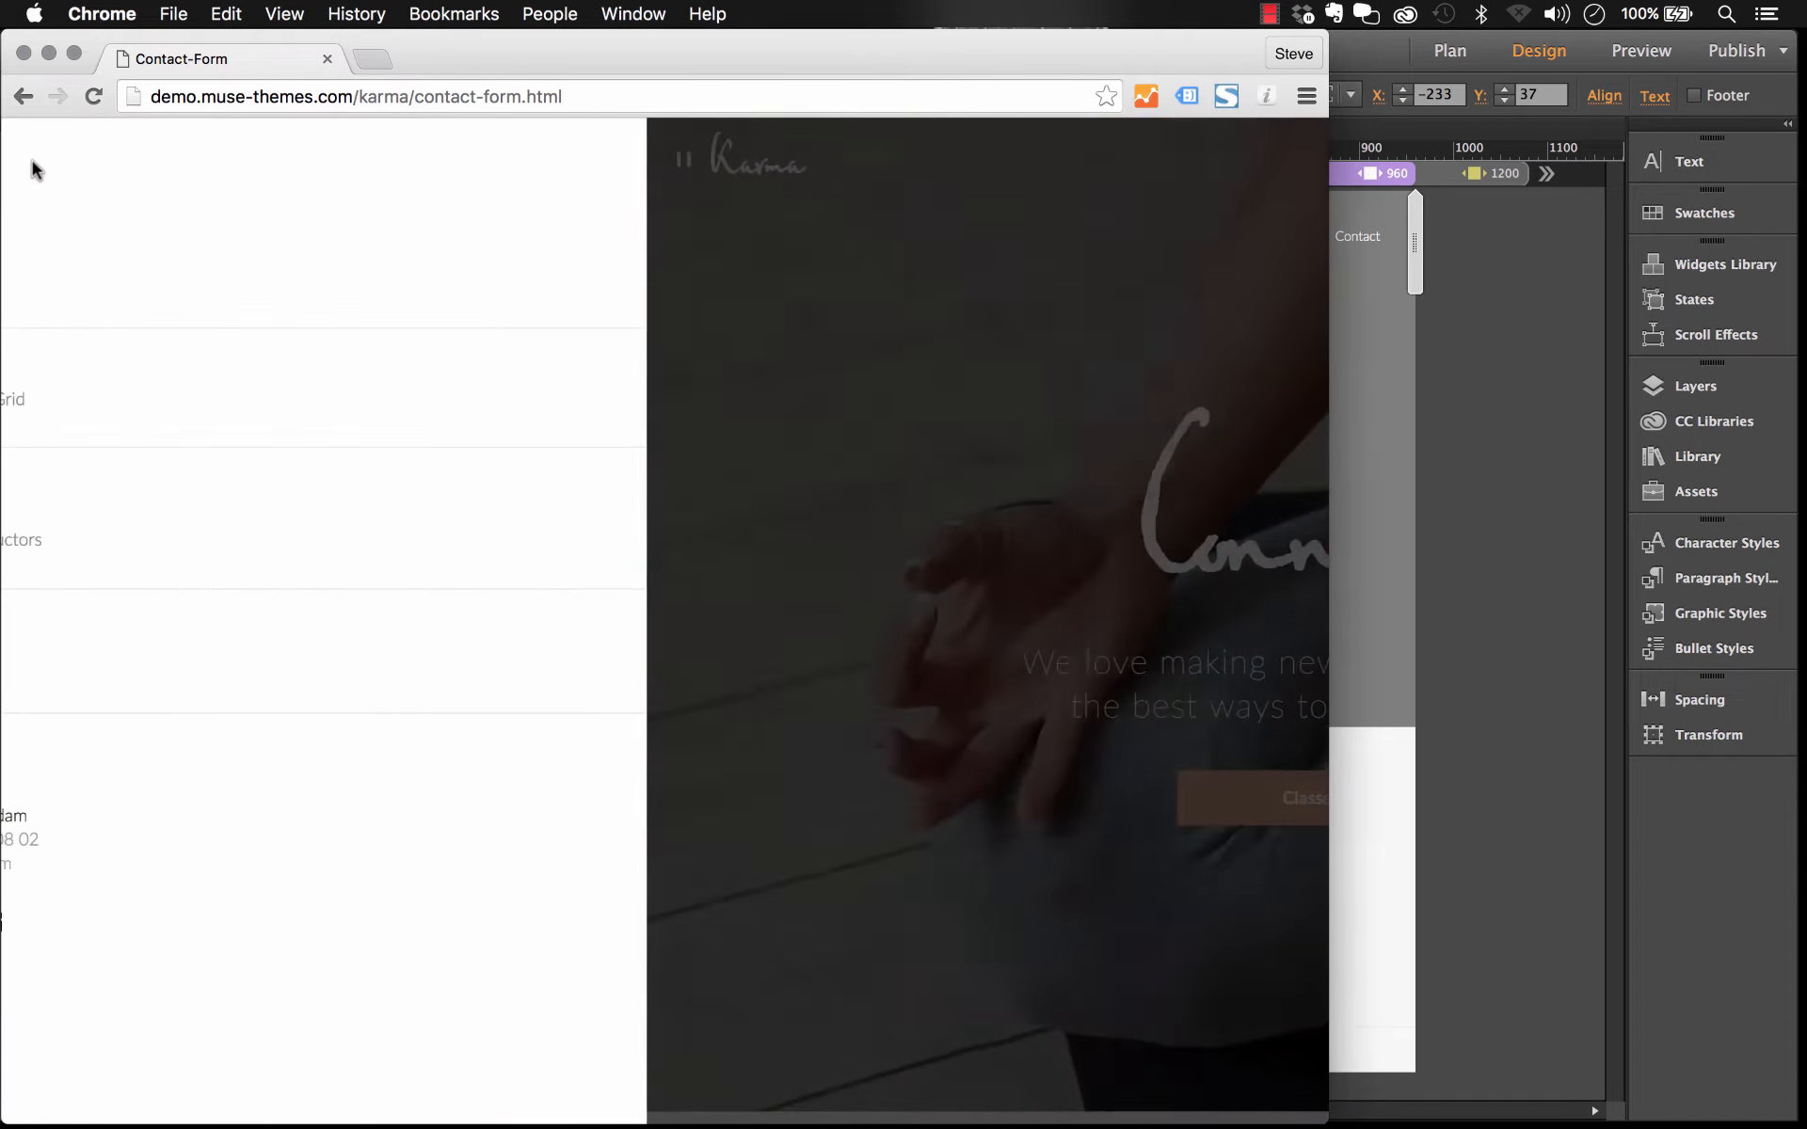
click(62, 309)
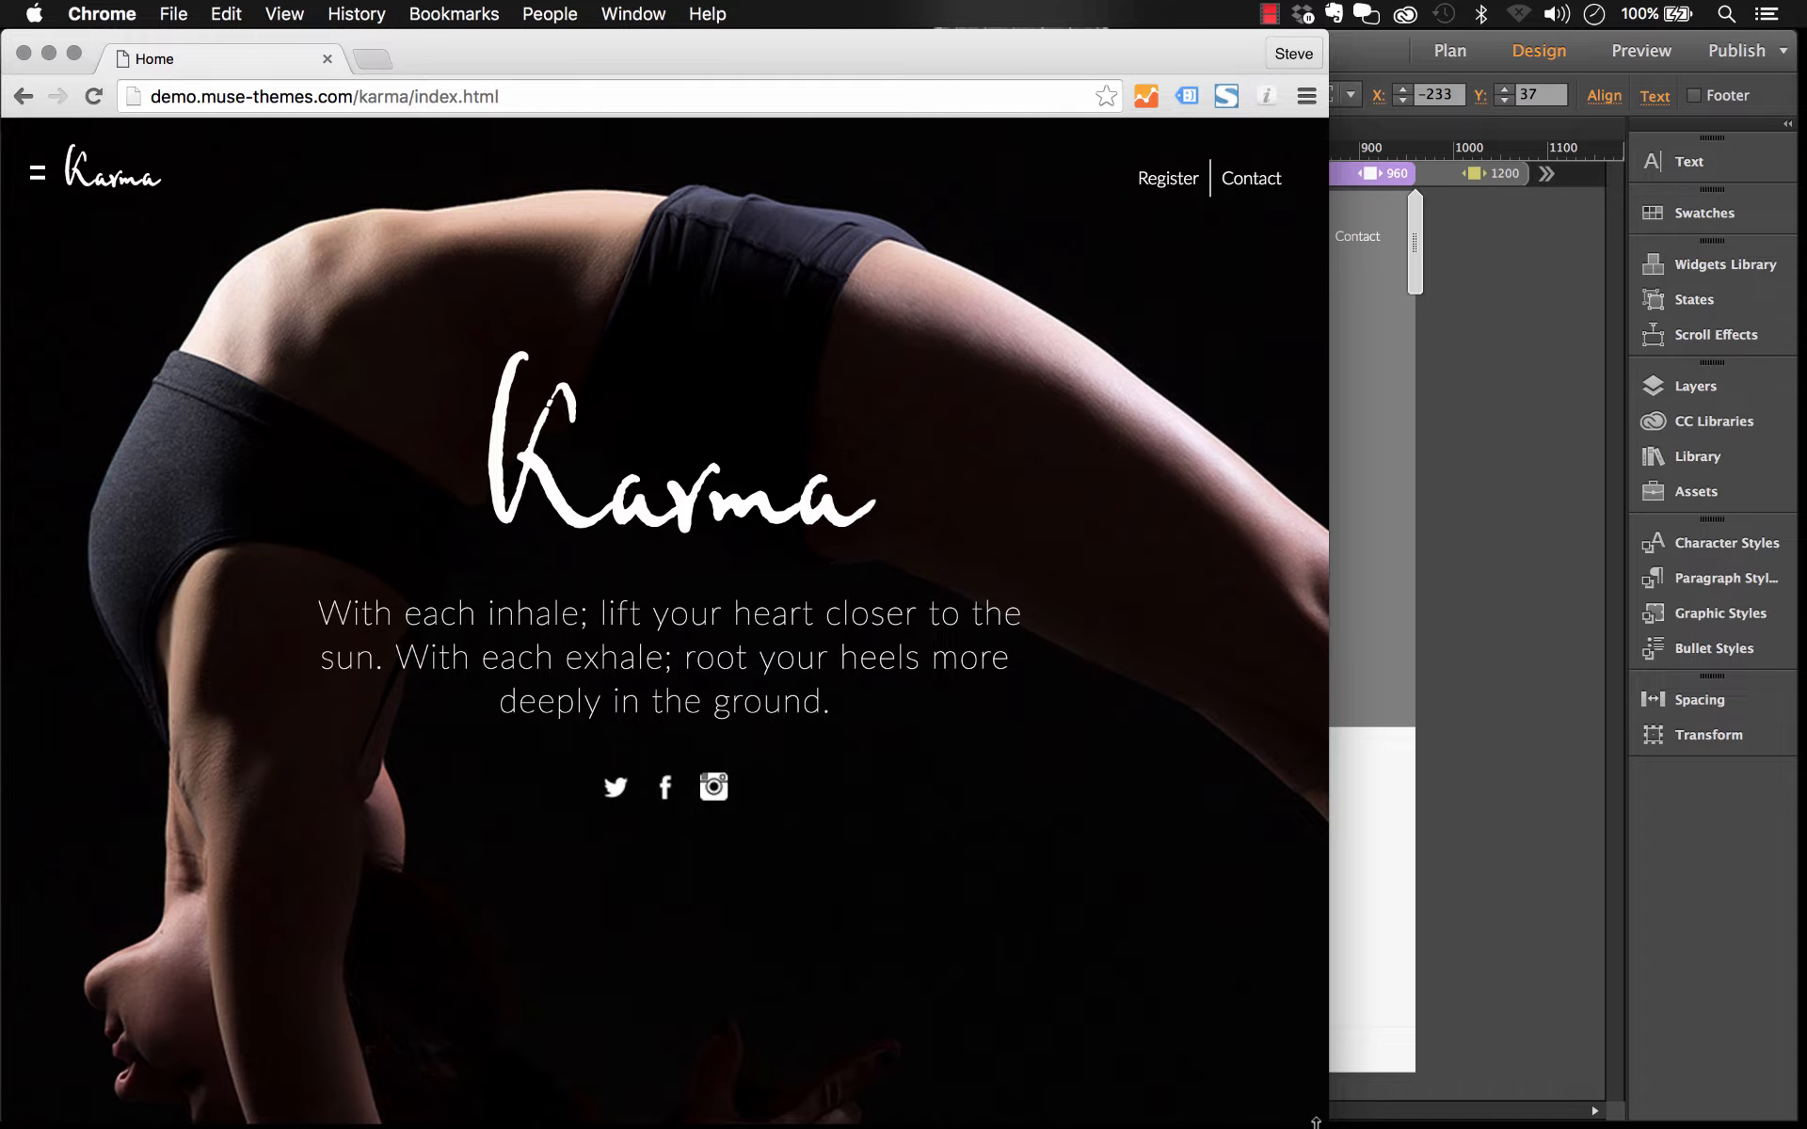
drag(1315, 1122, 1269, 719)
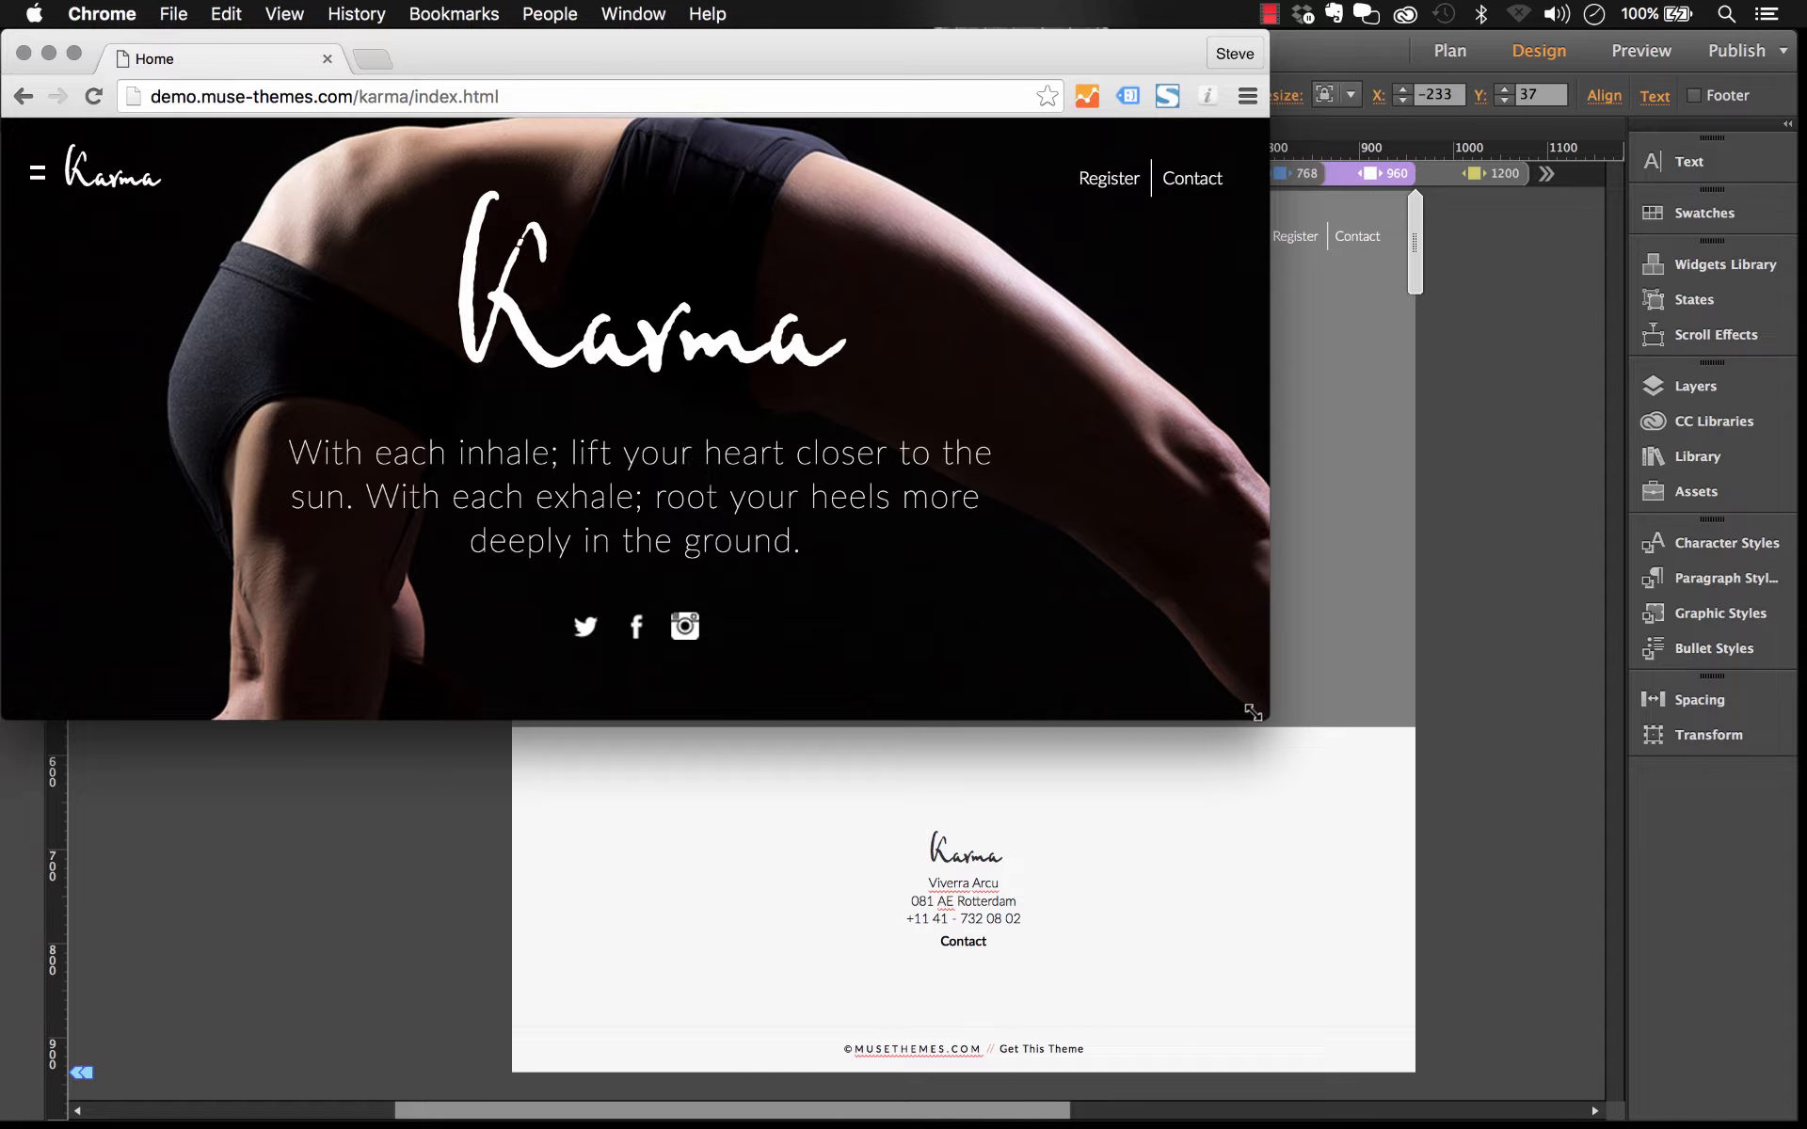
drag(1267, 718, 1351, 803)
Step: Open the SuperHero widget's options to inspect the hero image graphic style, then close them
click(397, 252)
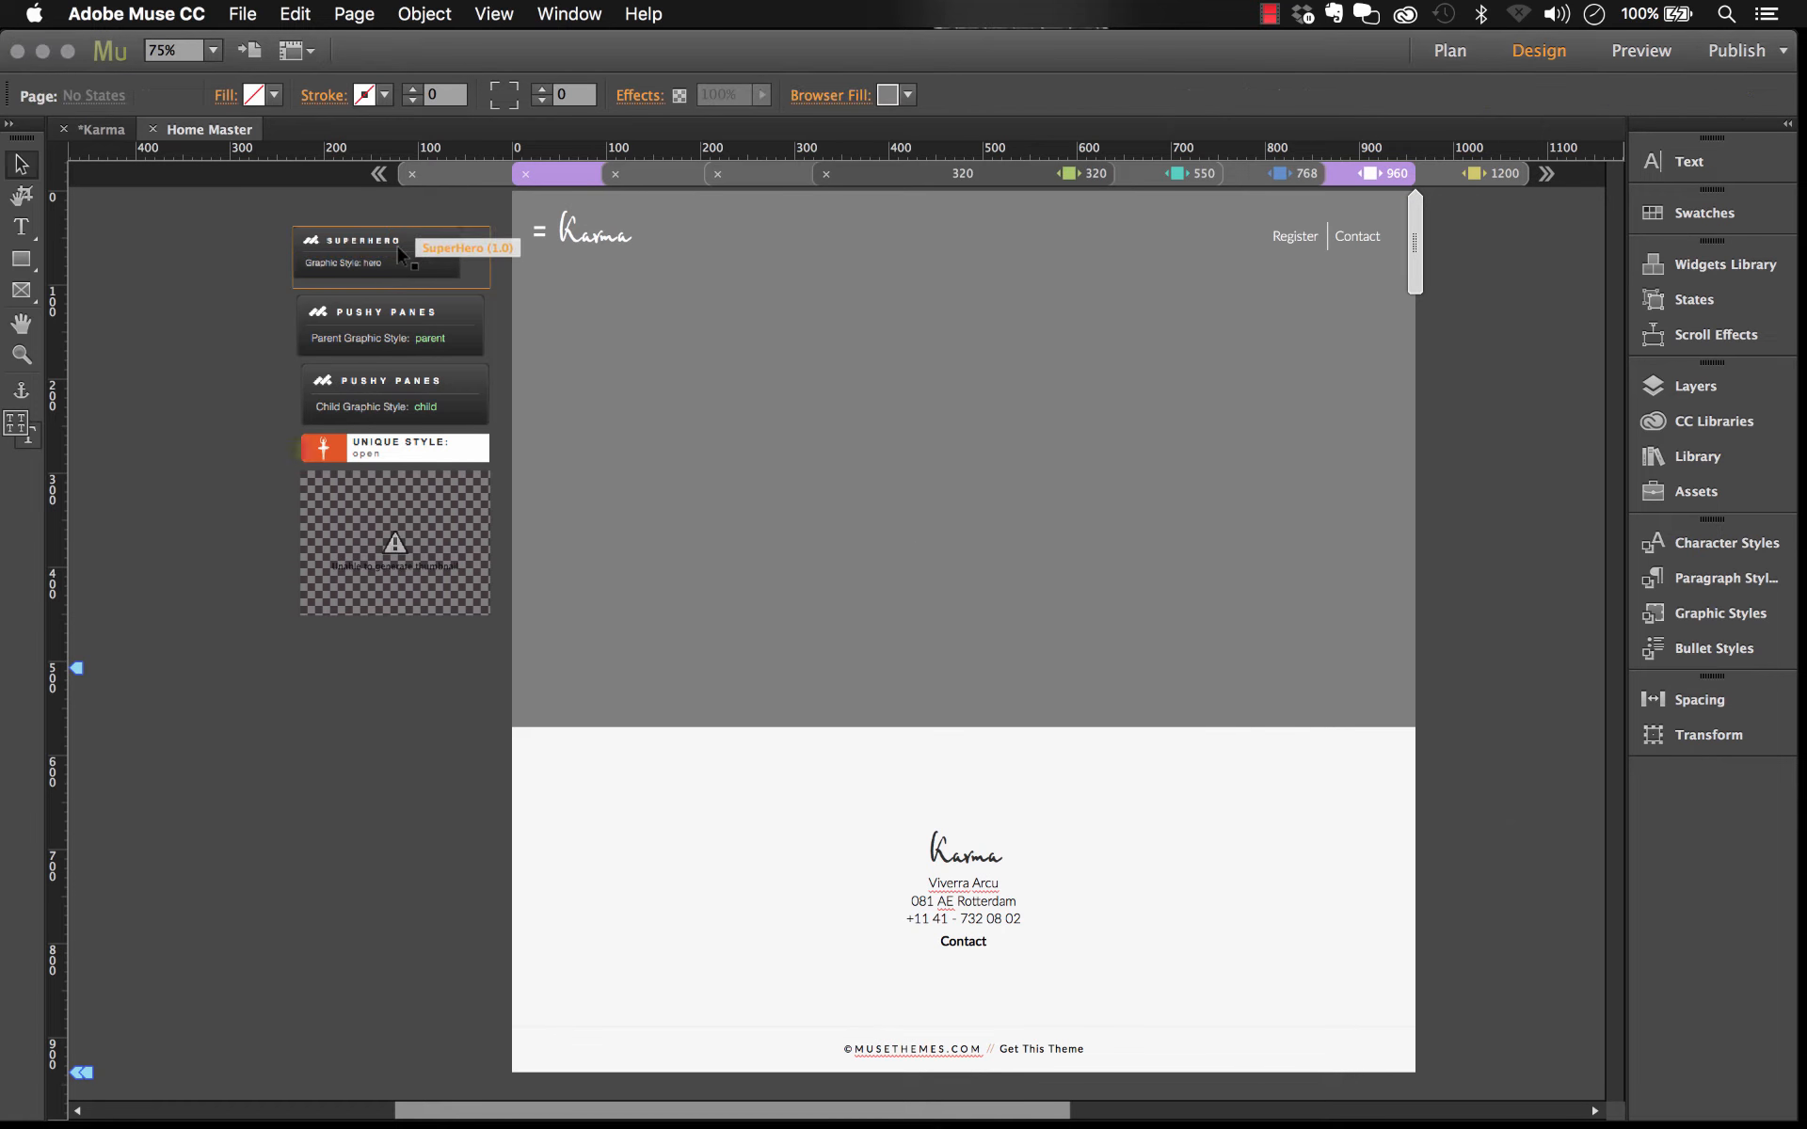
click(515, 225)
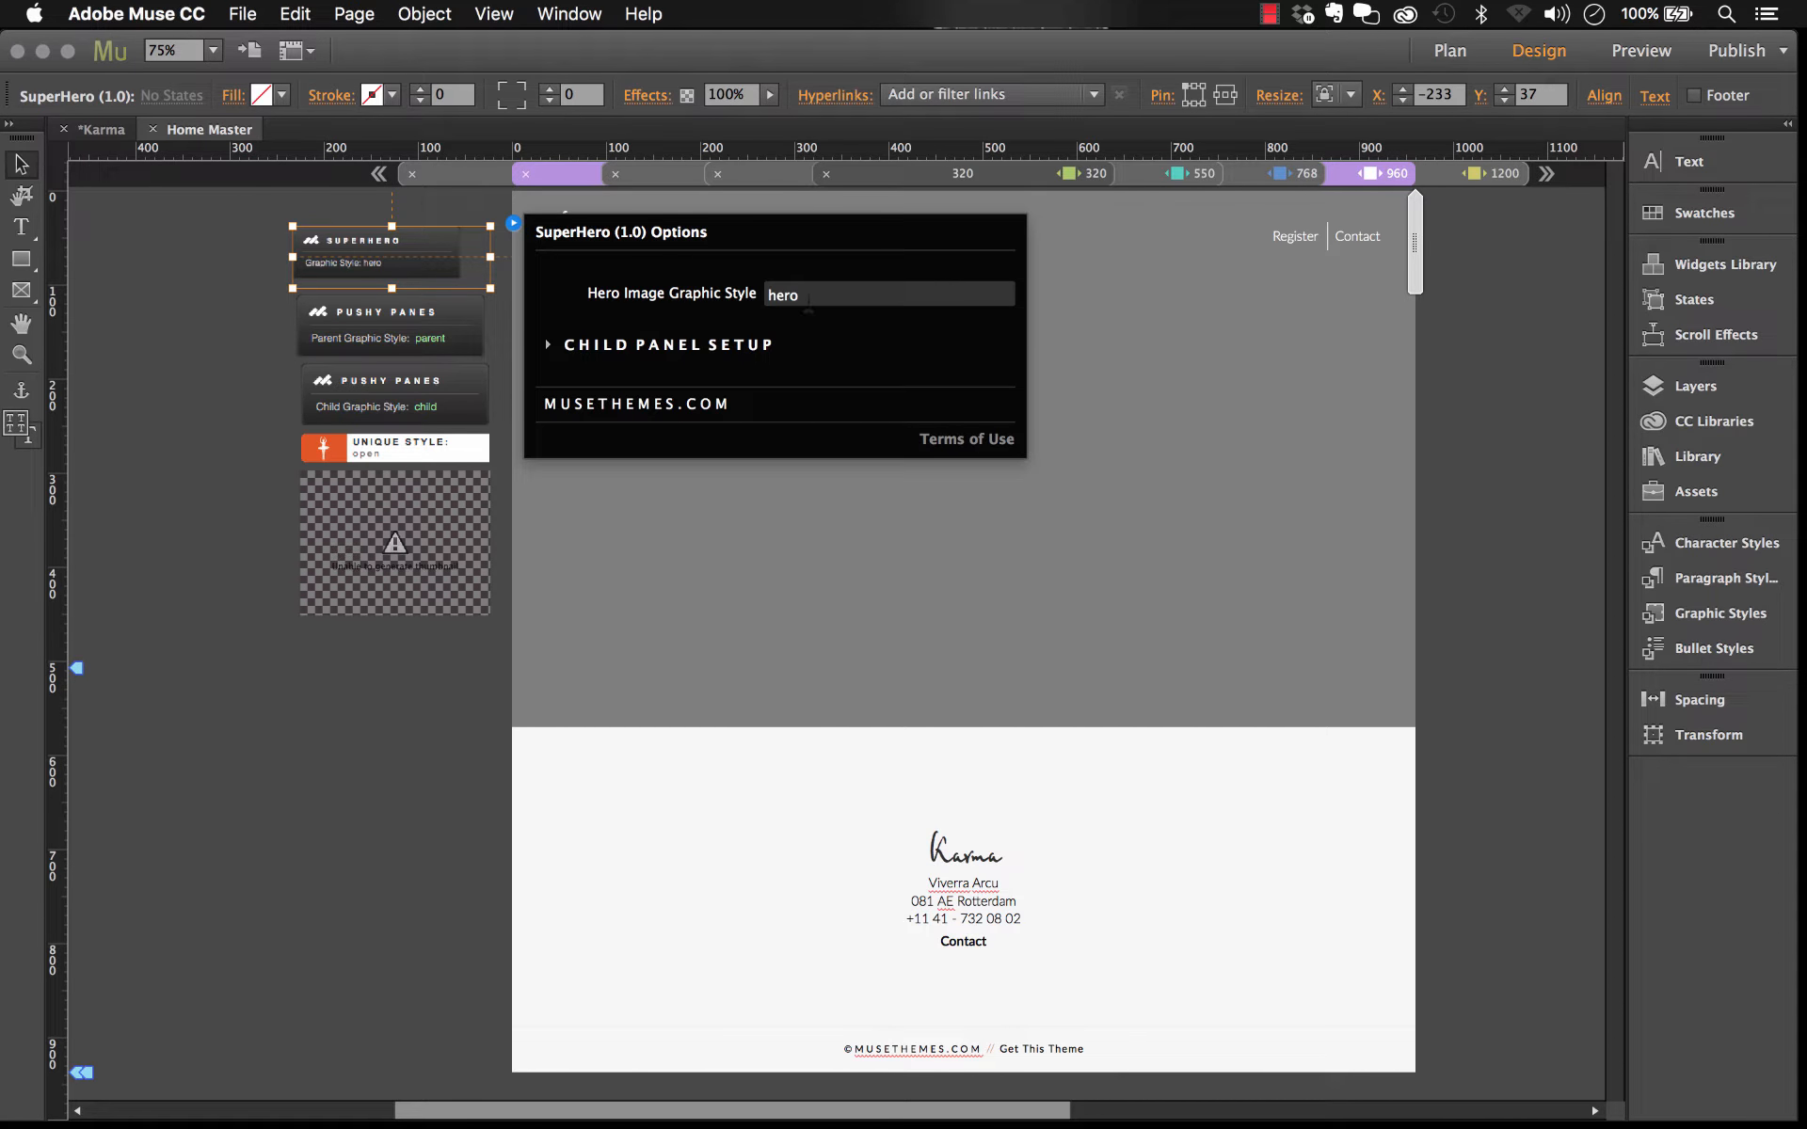
click(217, 287)
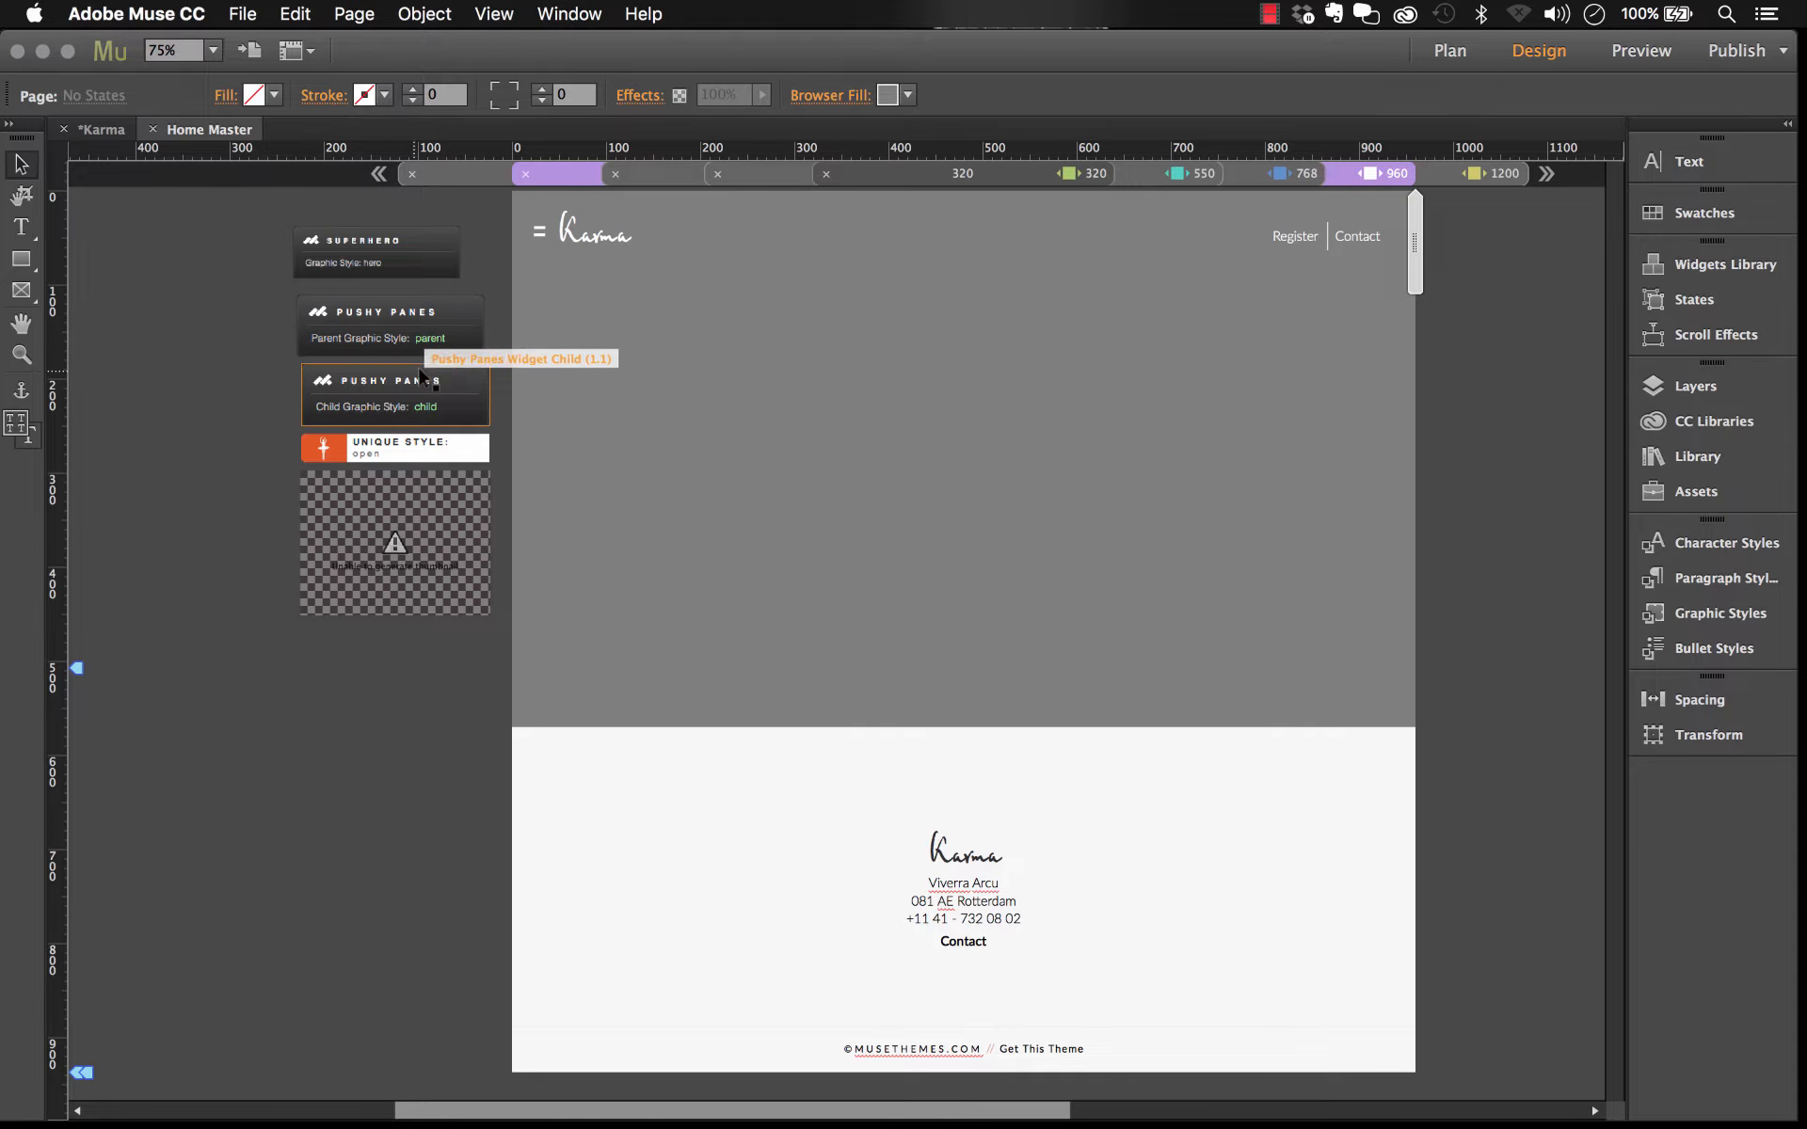
Step: Open the Pushy Panes Parent widget's options to review its button and pane settings
drag(928, 496, 847, 502)
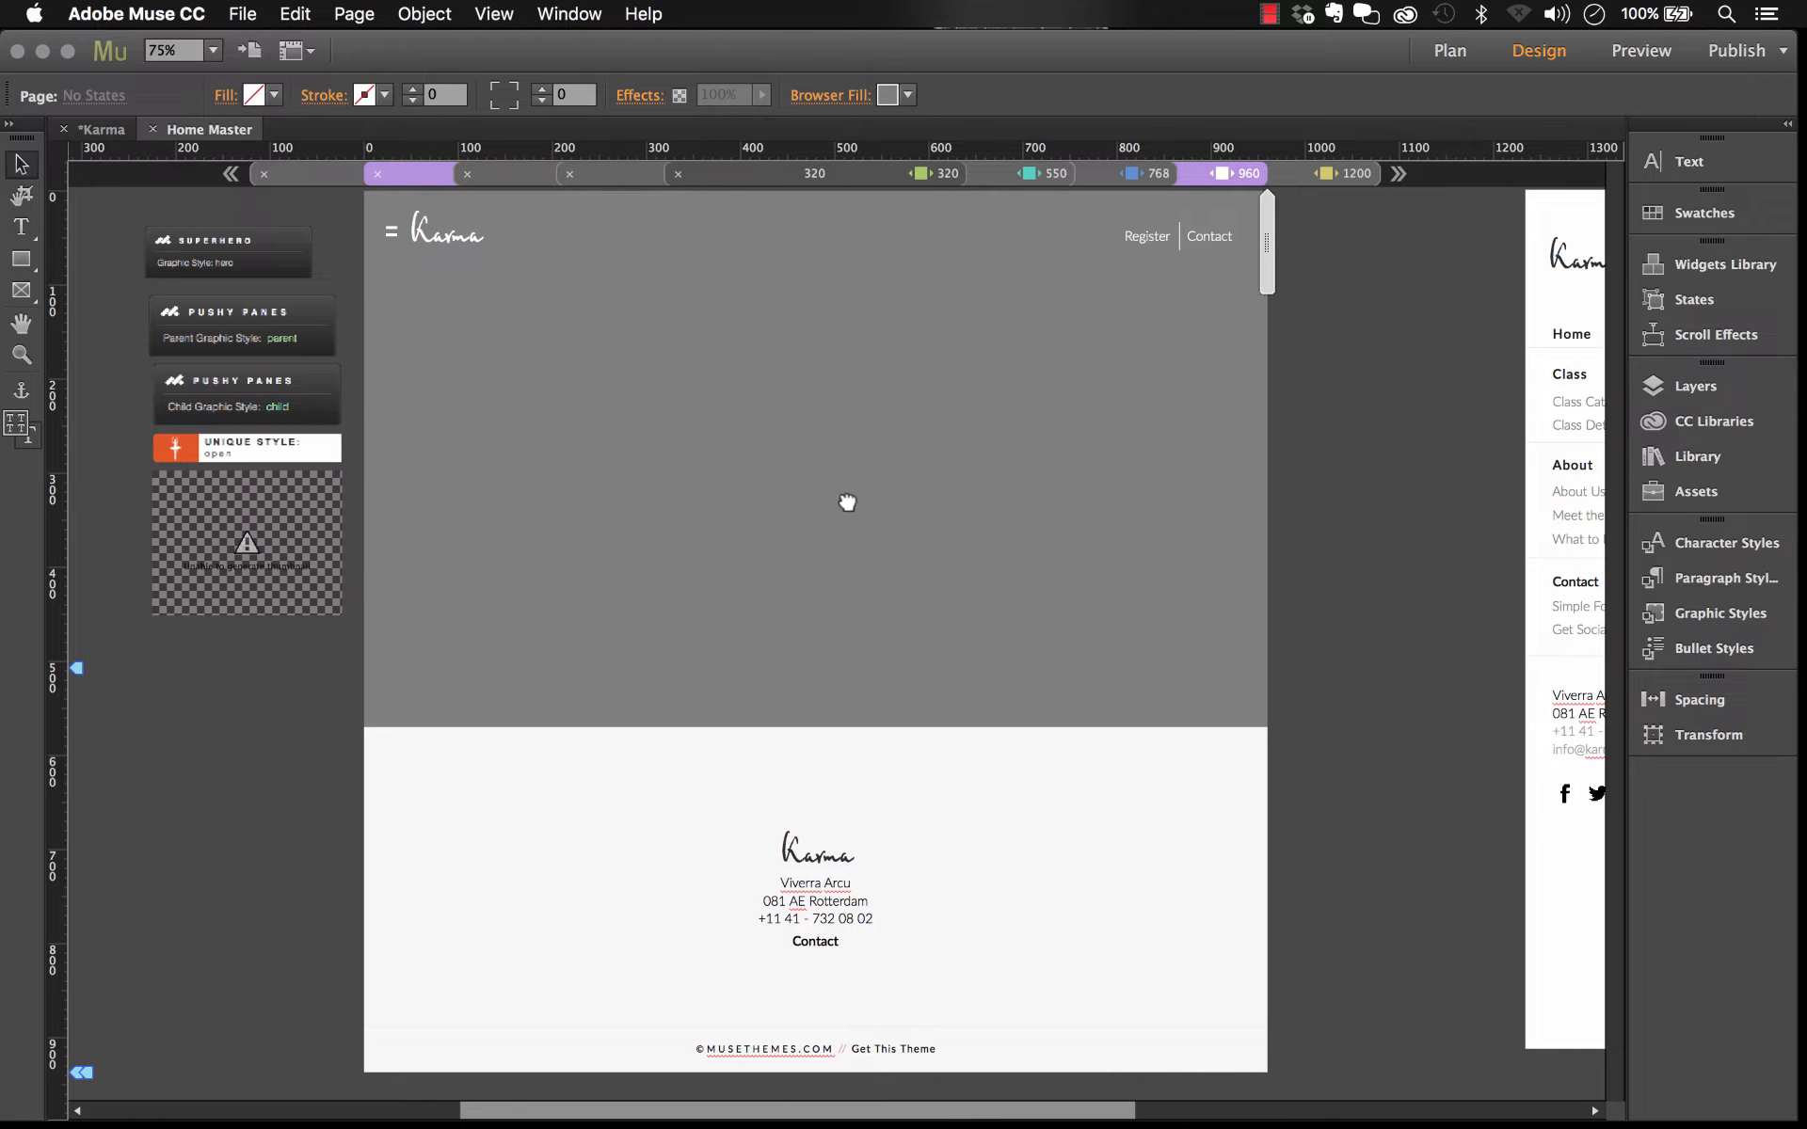
click(301, 321)
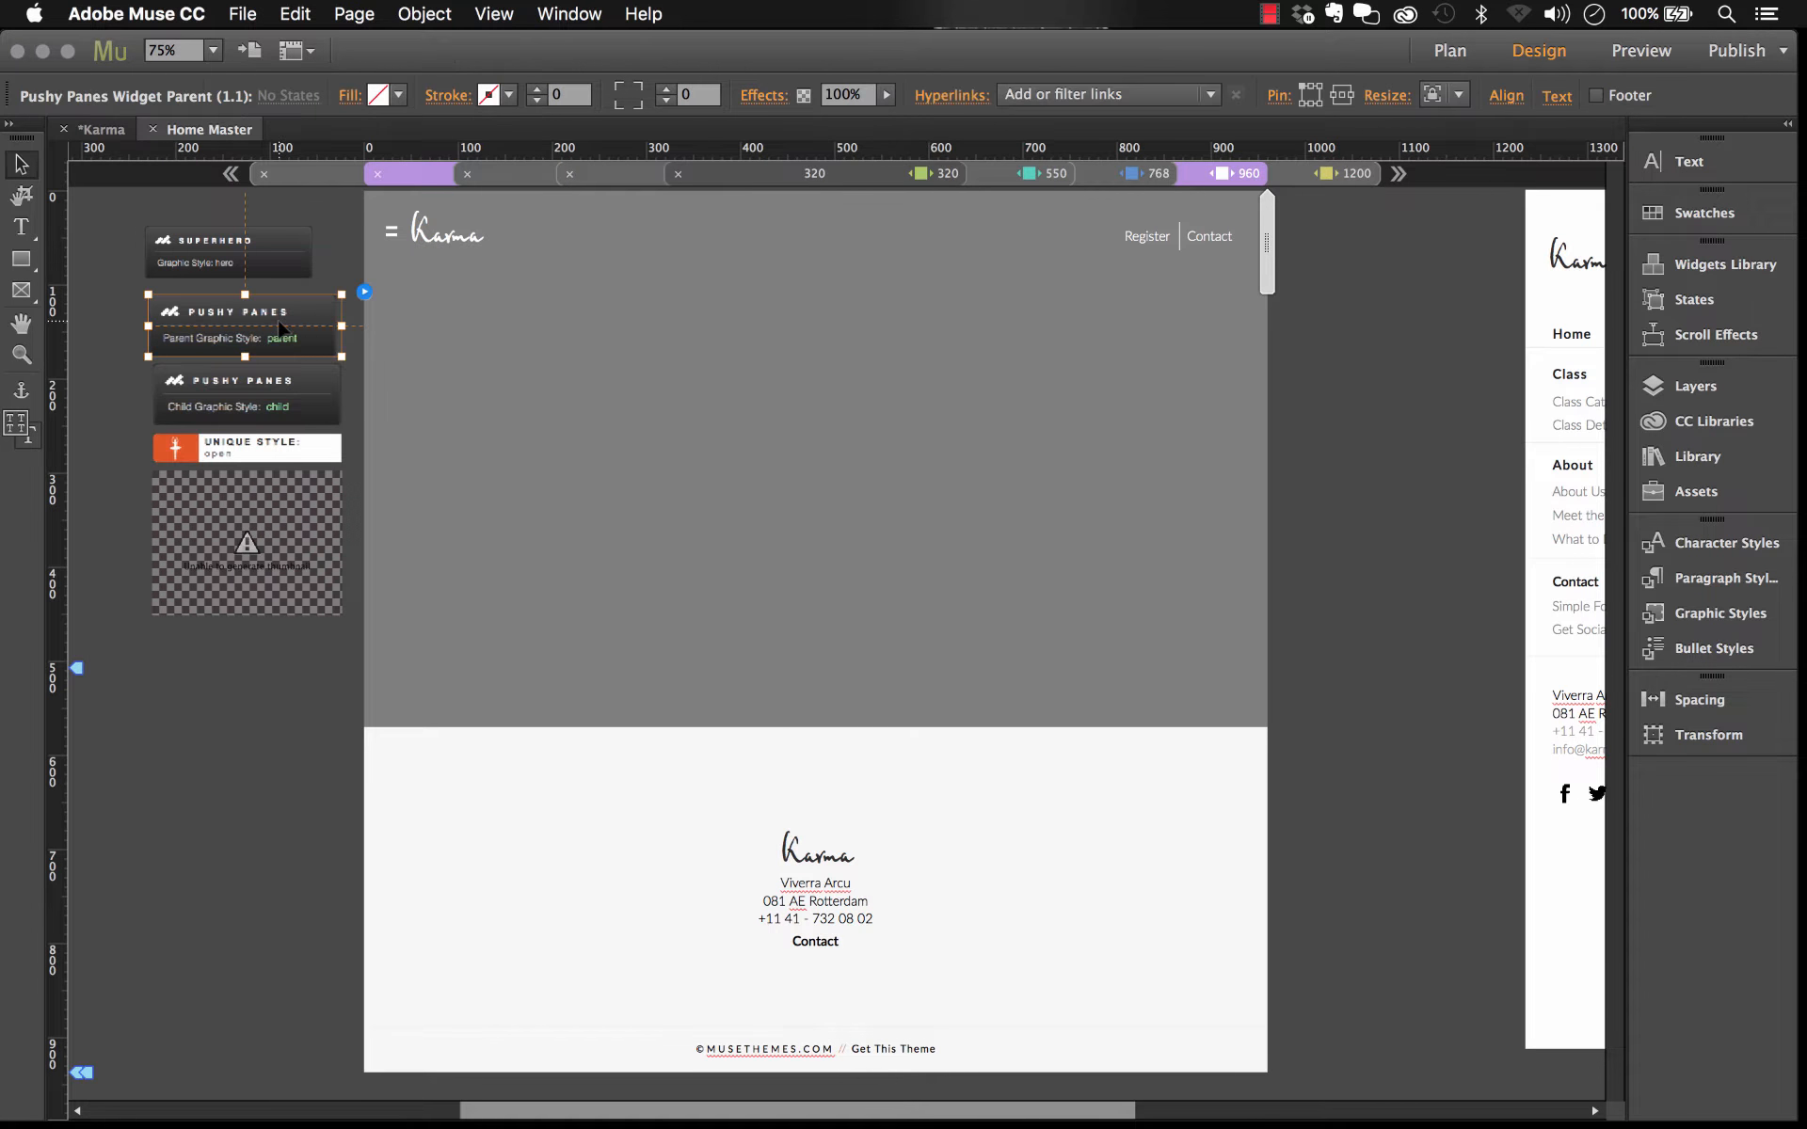
click(365, 291)
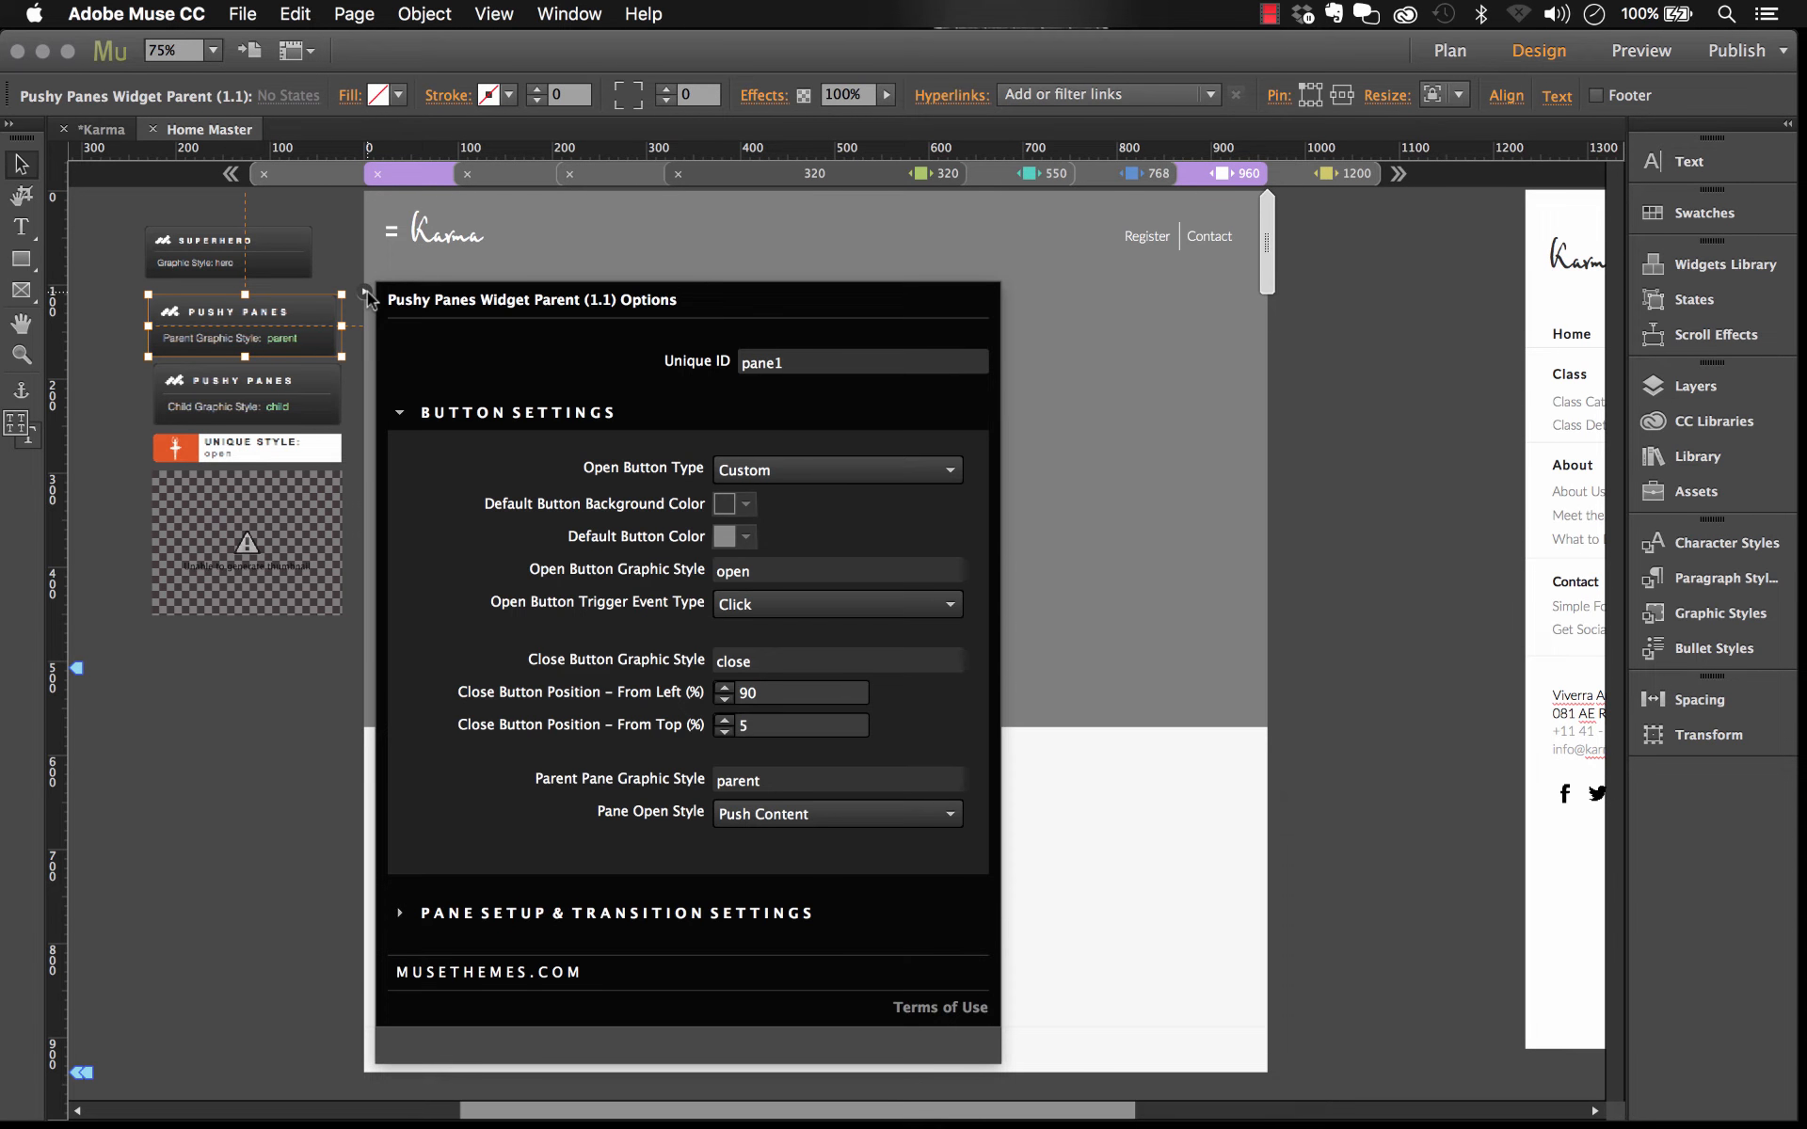
click(295, 406)
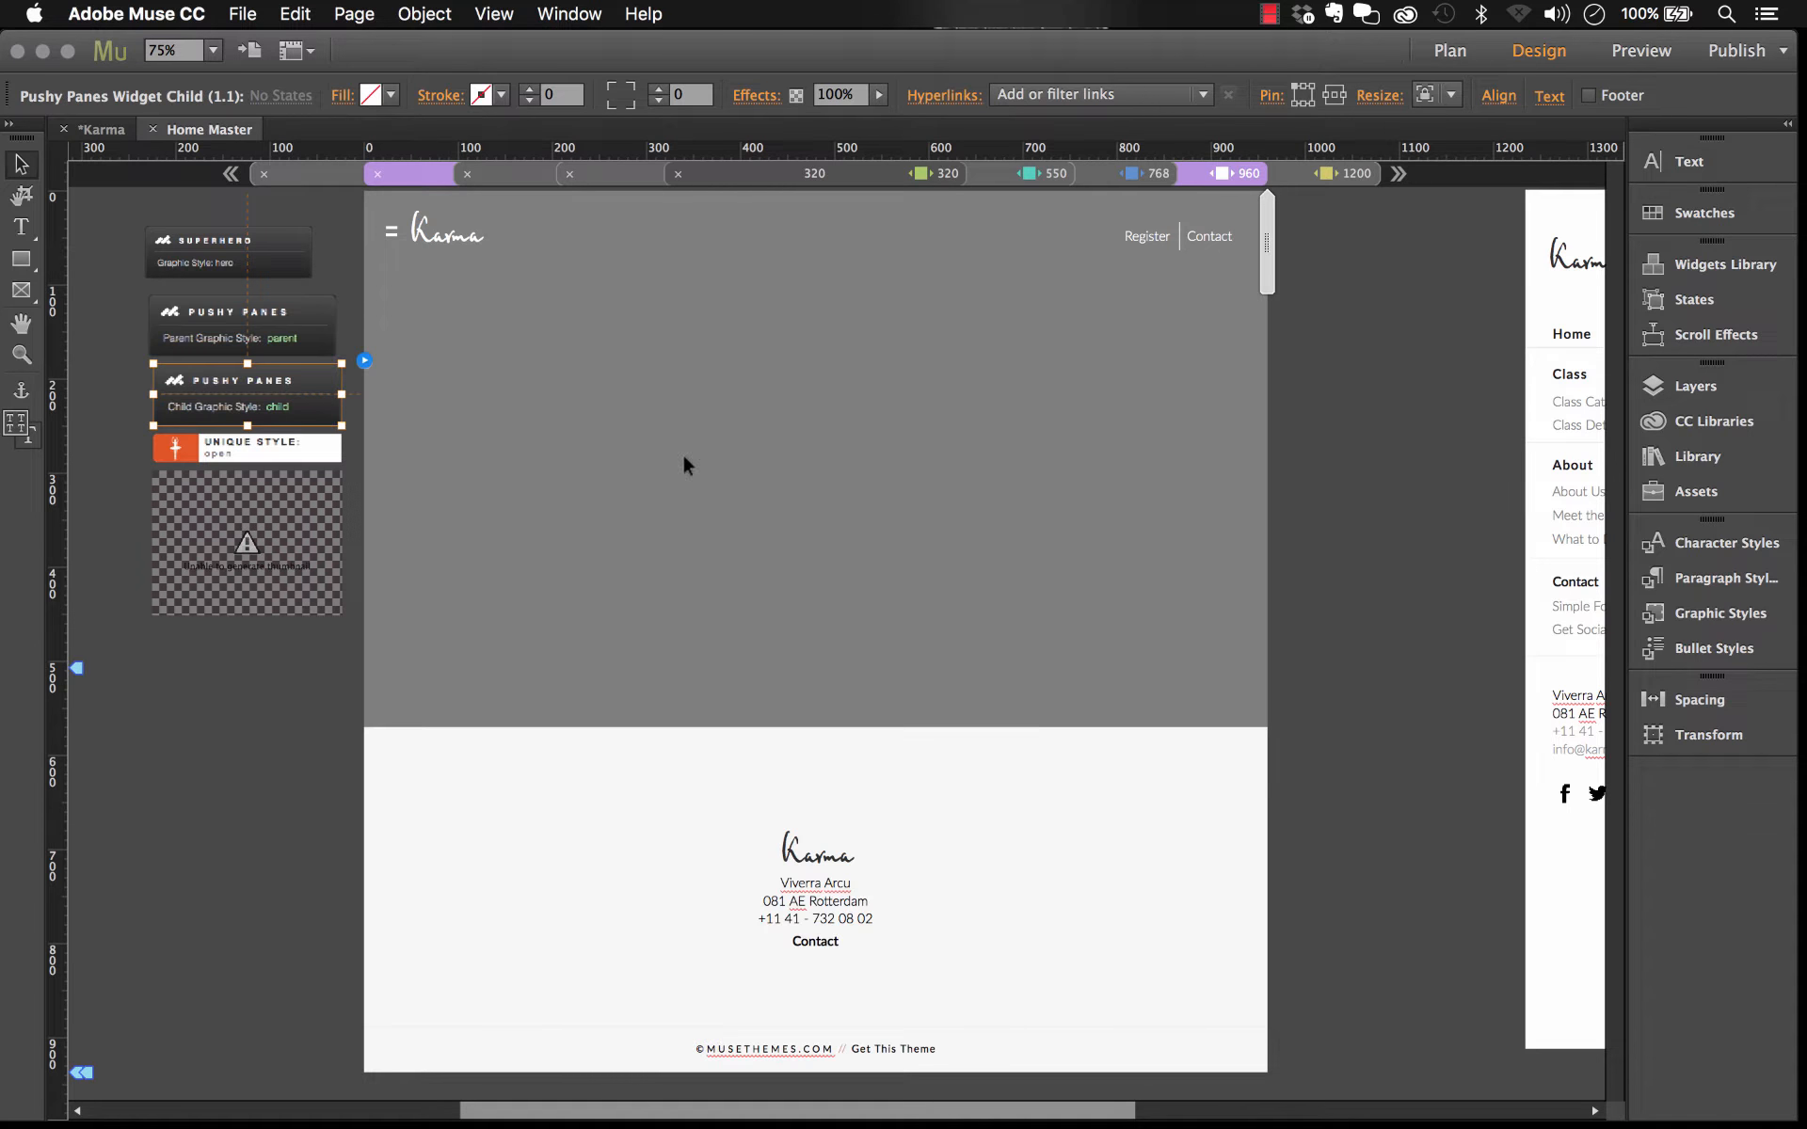
Step: Examine the slide-out menu pane beside the page and its Class state button
scroll(755, 527, right, 10)
scroll(756, 527, right, 2)
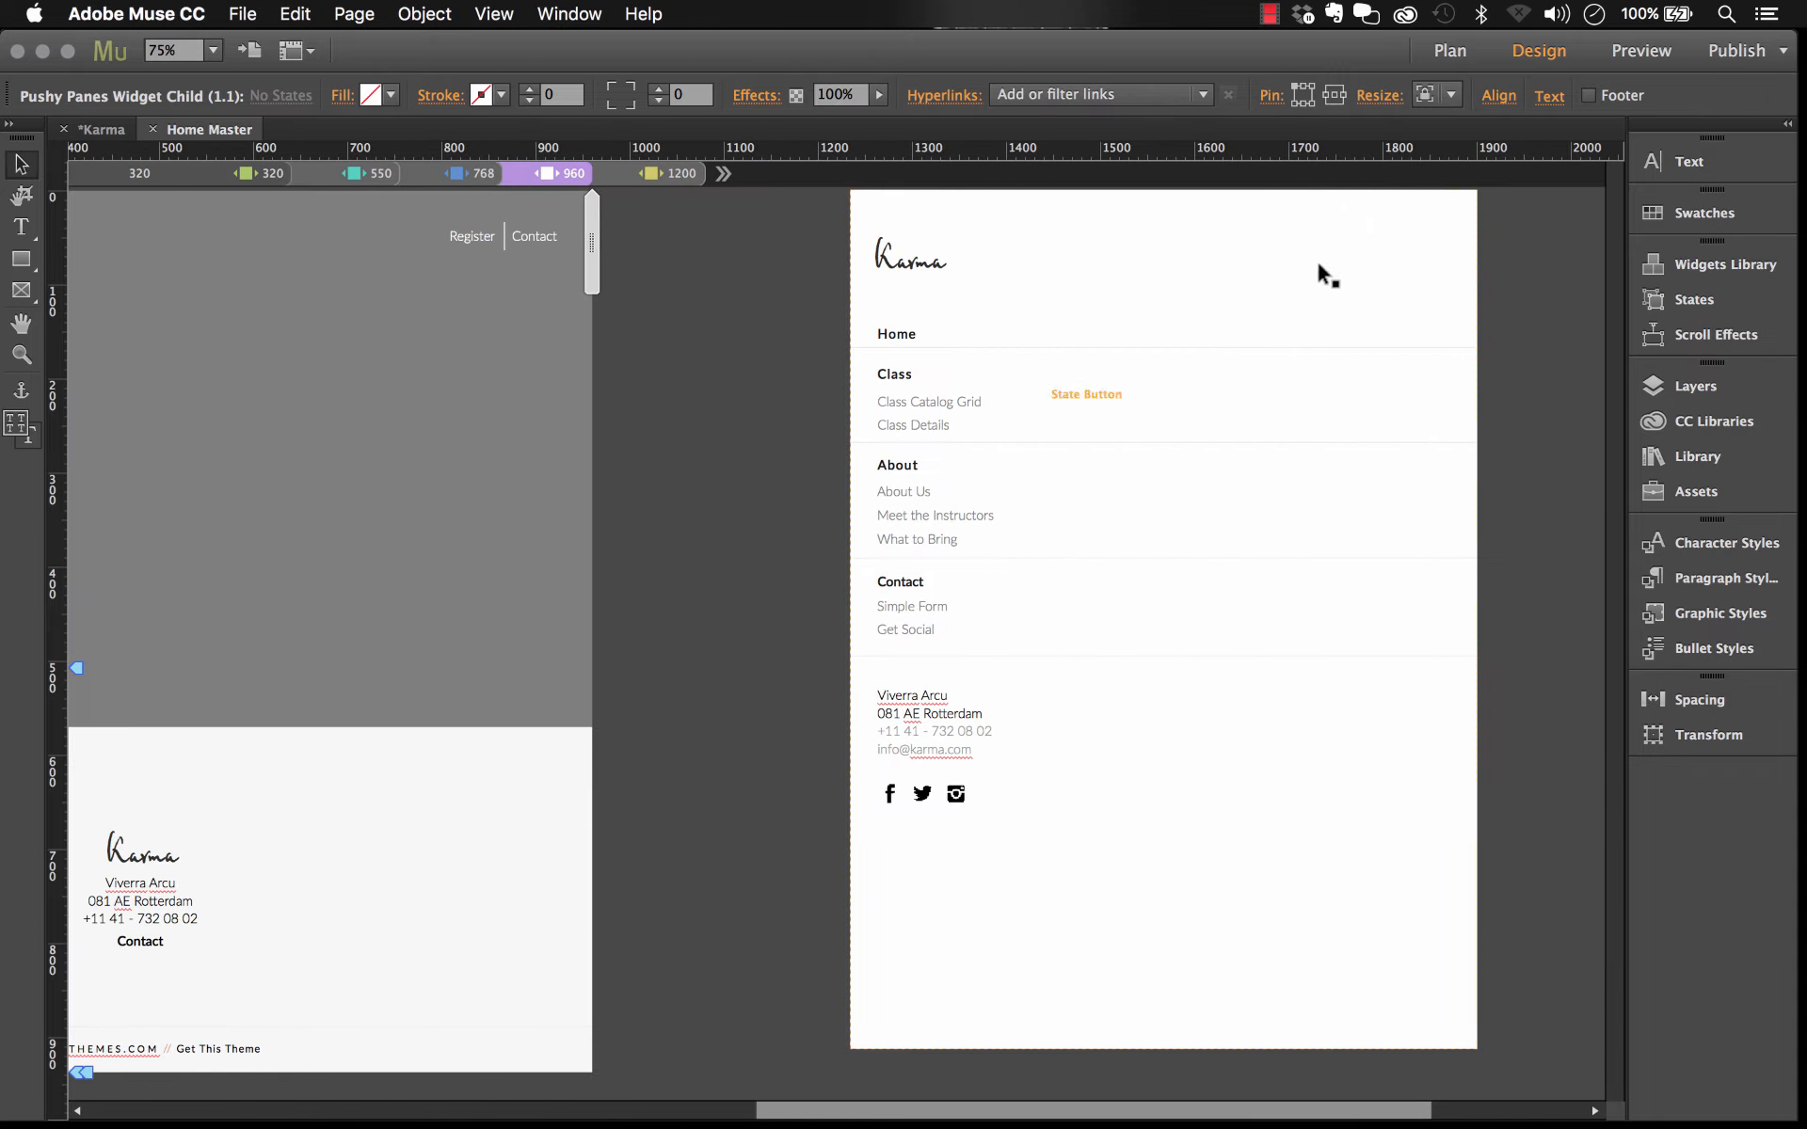
click(1316, 230)
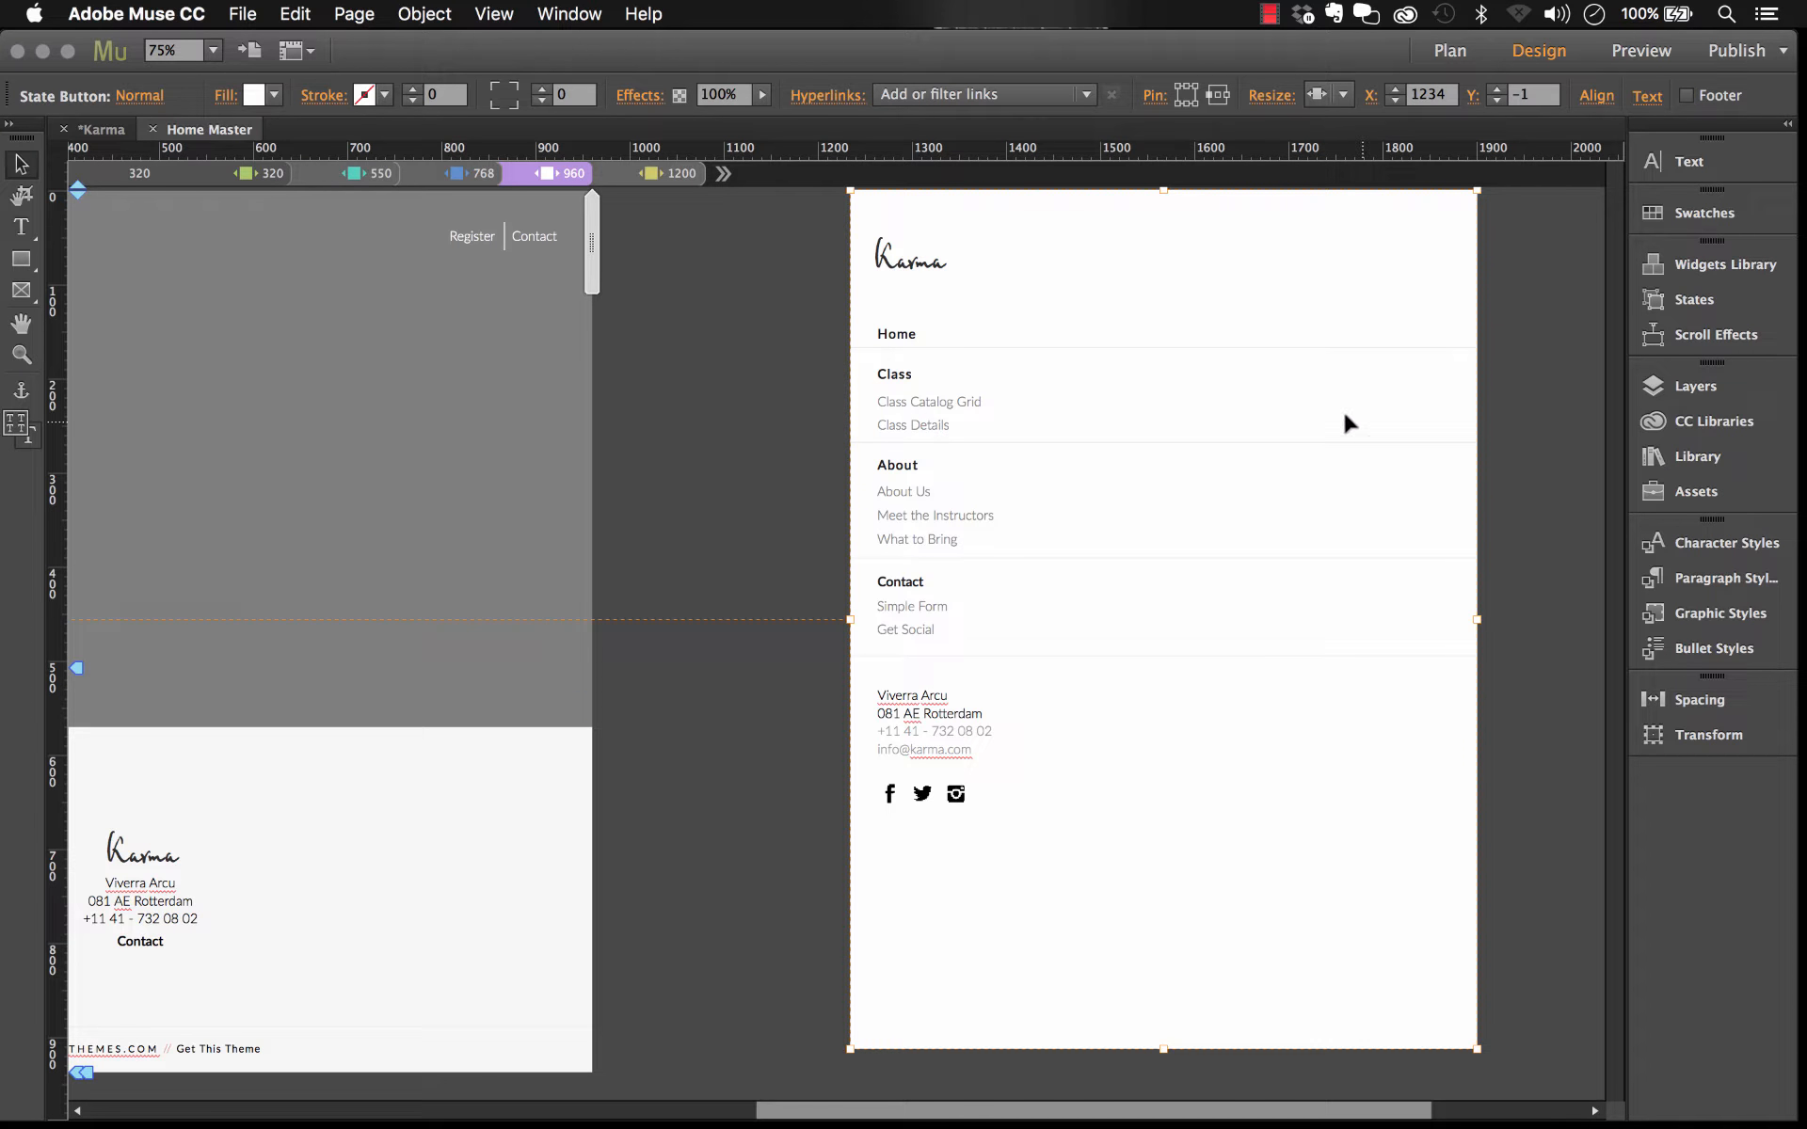
click(898, 374)
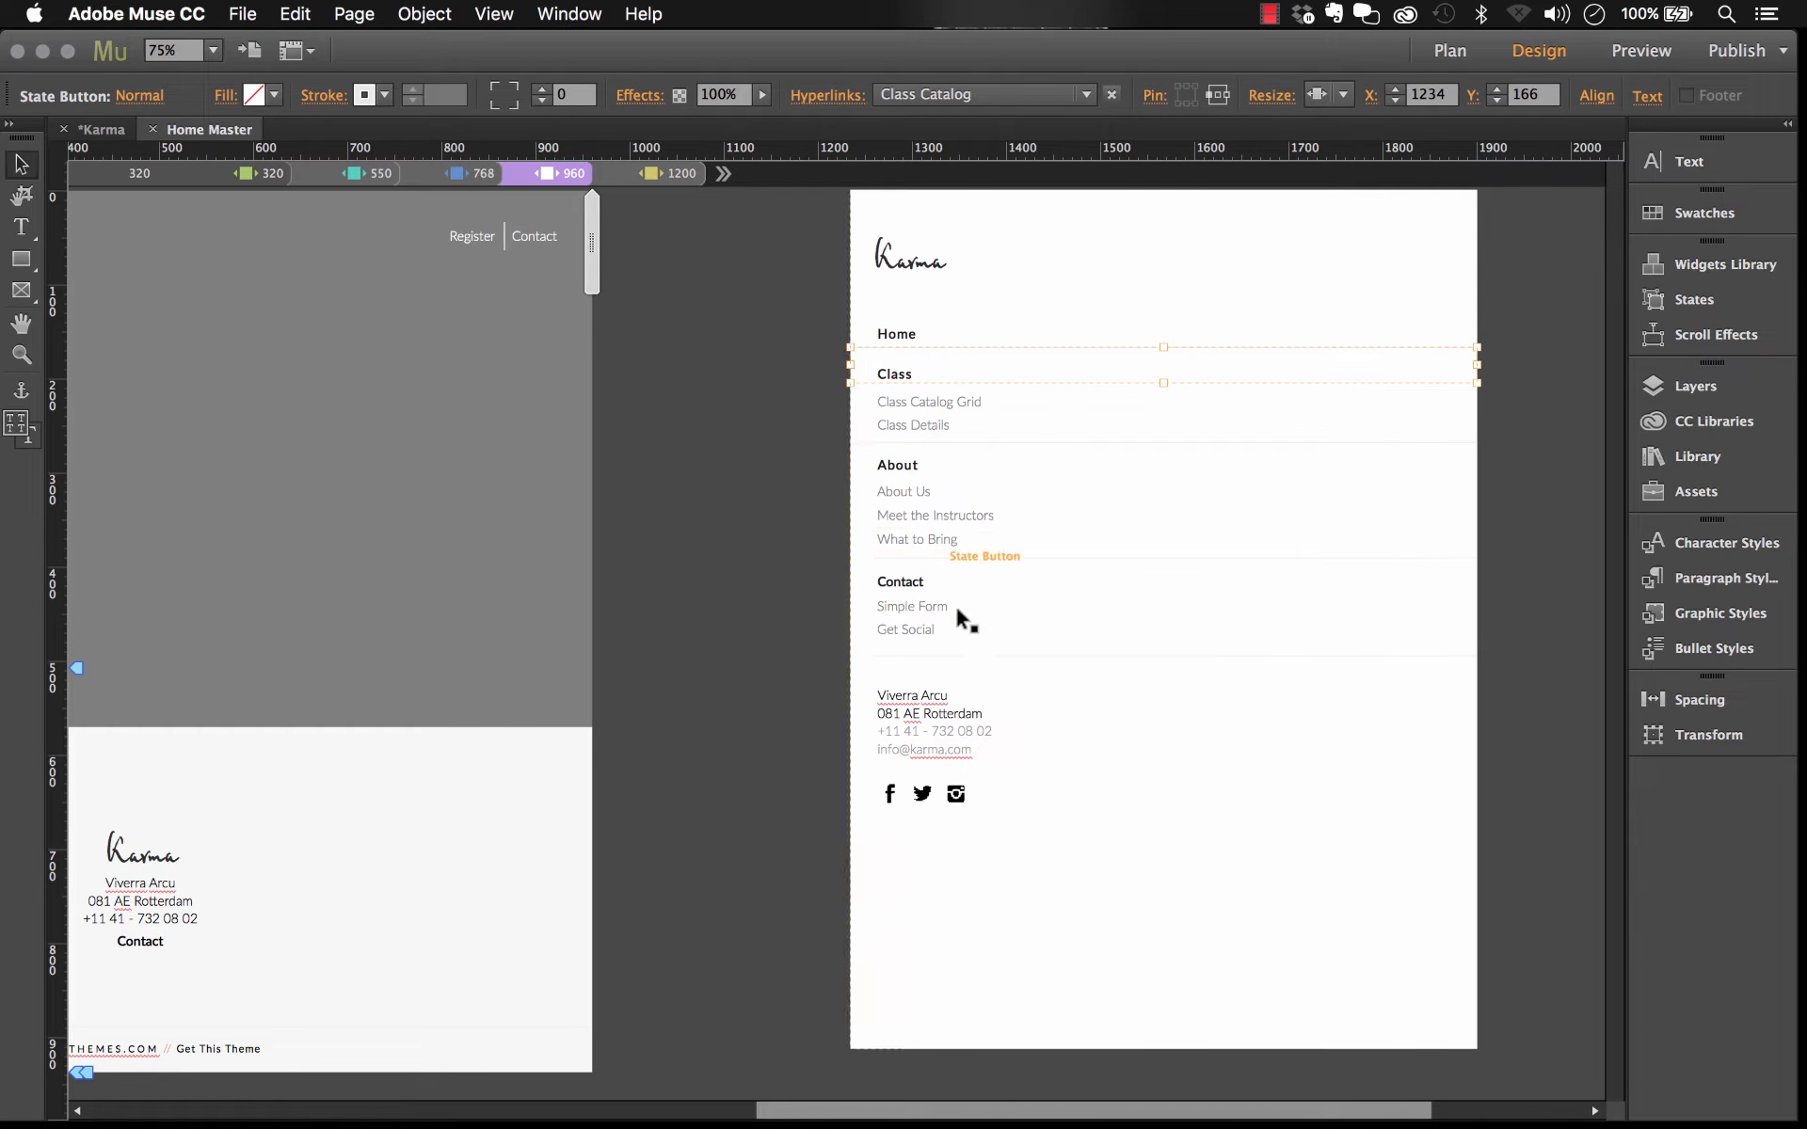
click(1007, 434)
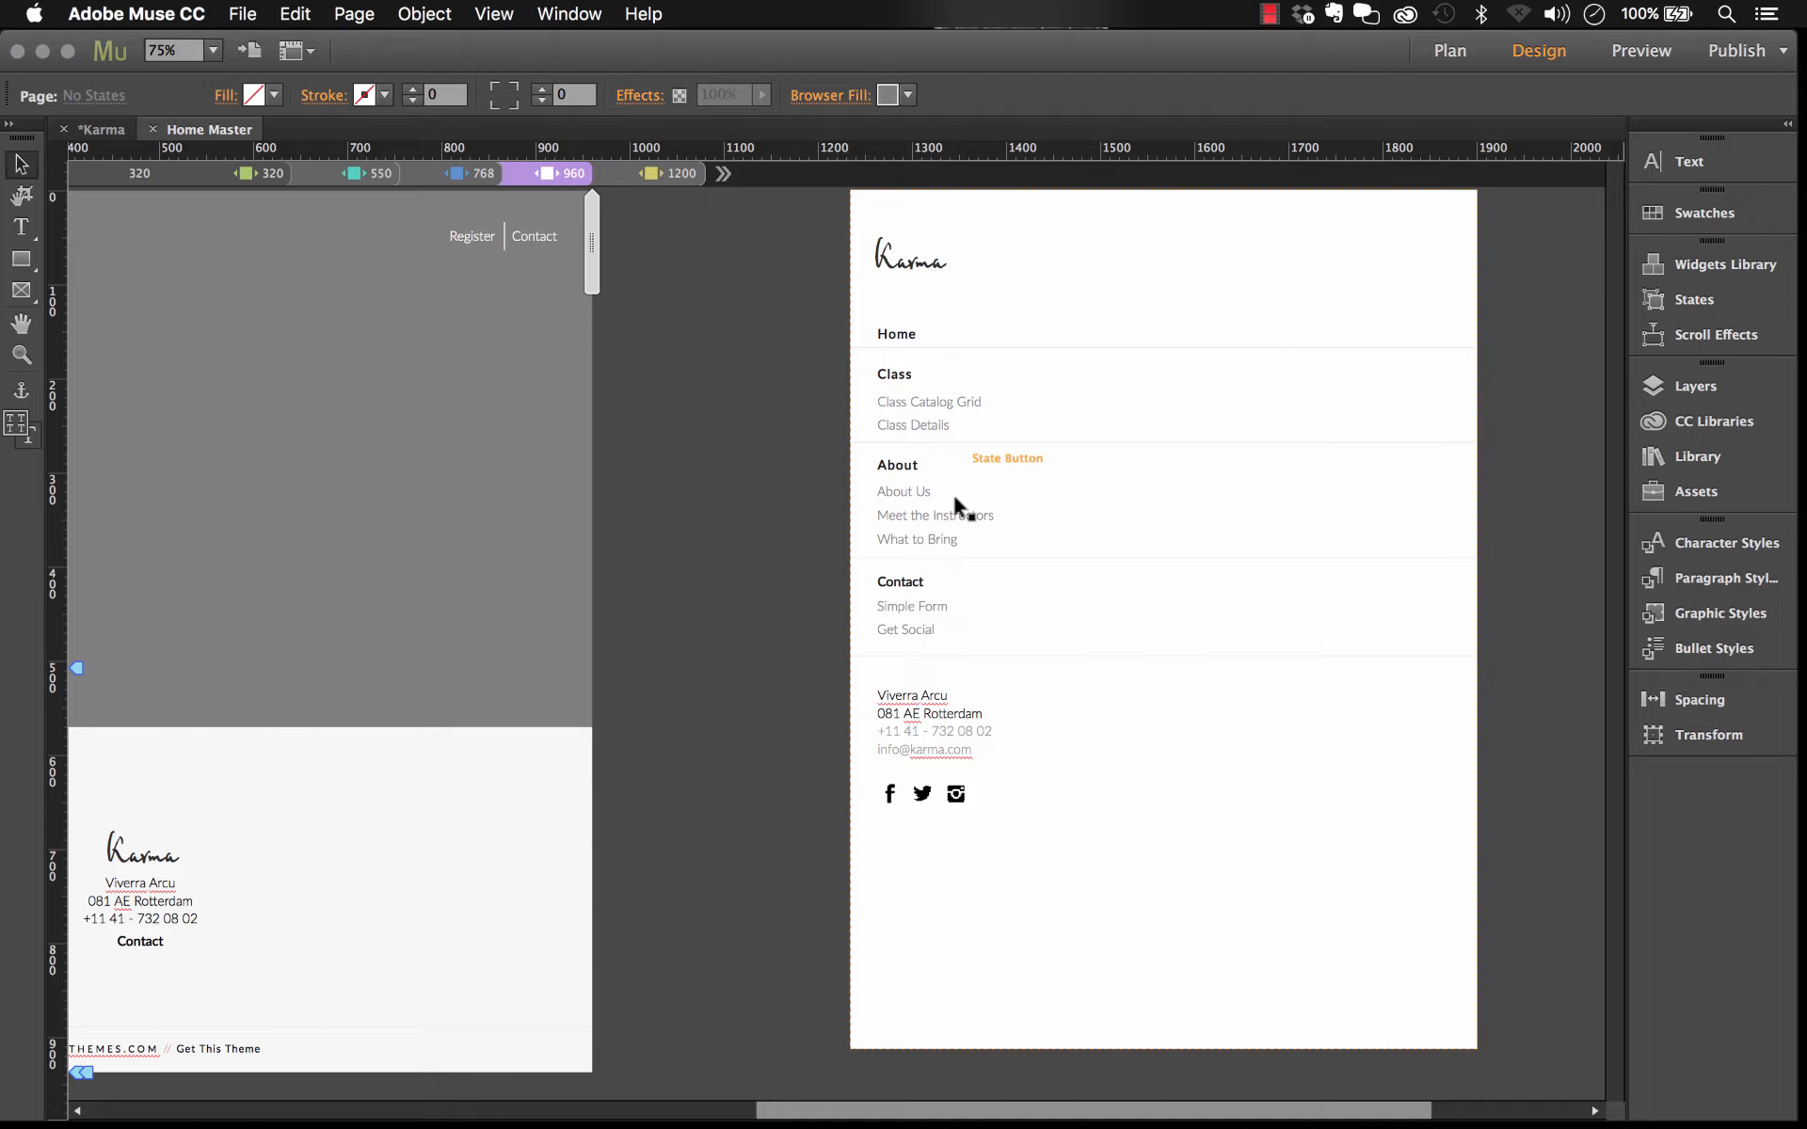
Step: Select the rotating animation widget and the menu button on the master
scroll(695, 834, left, 10)
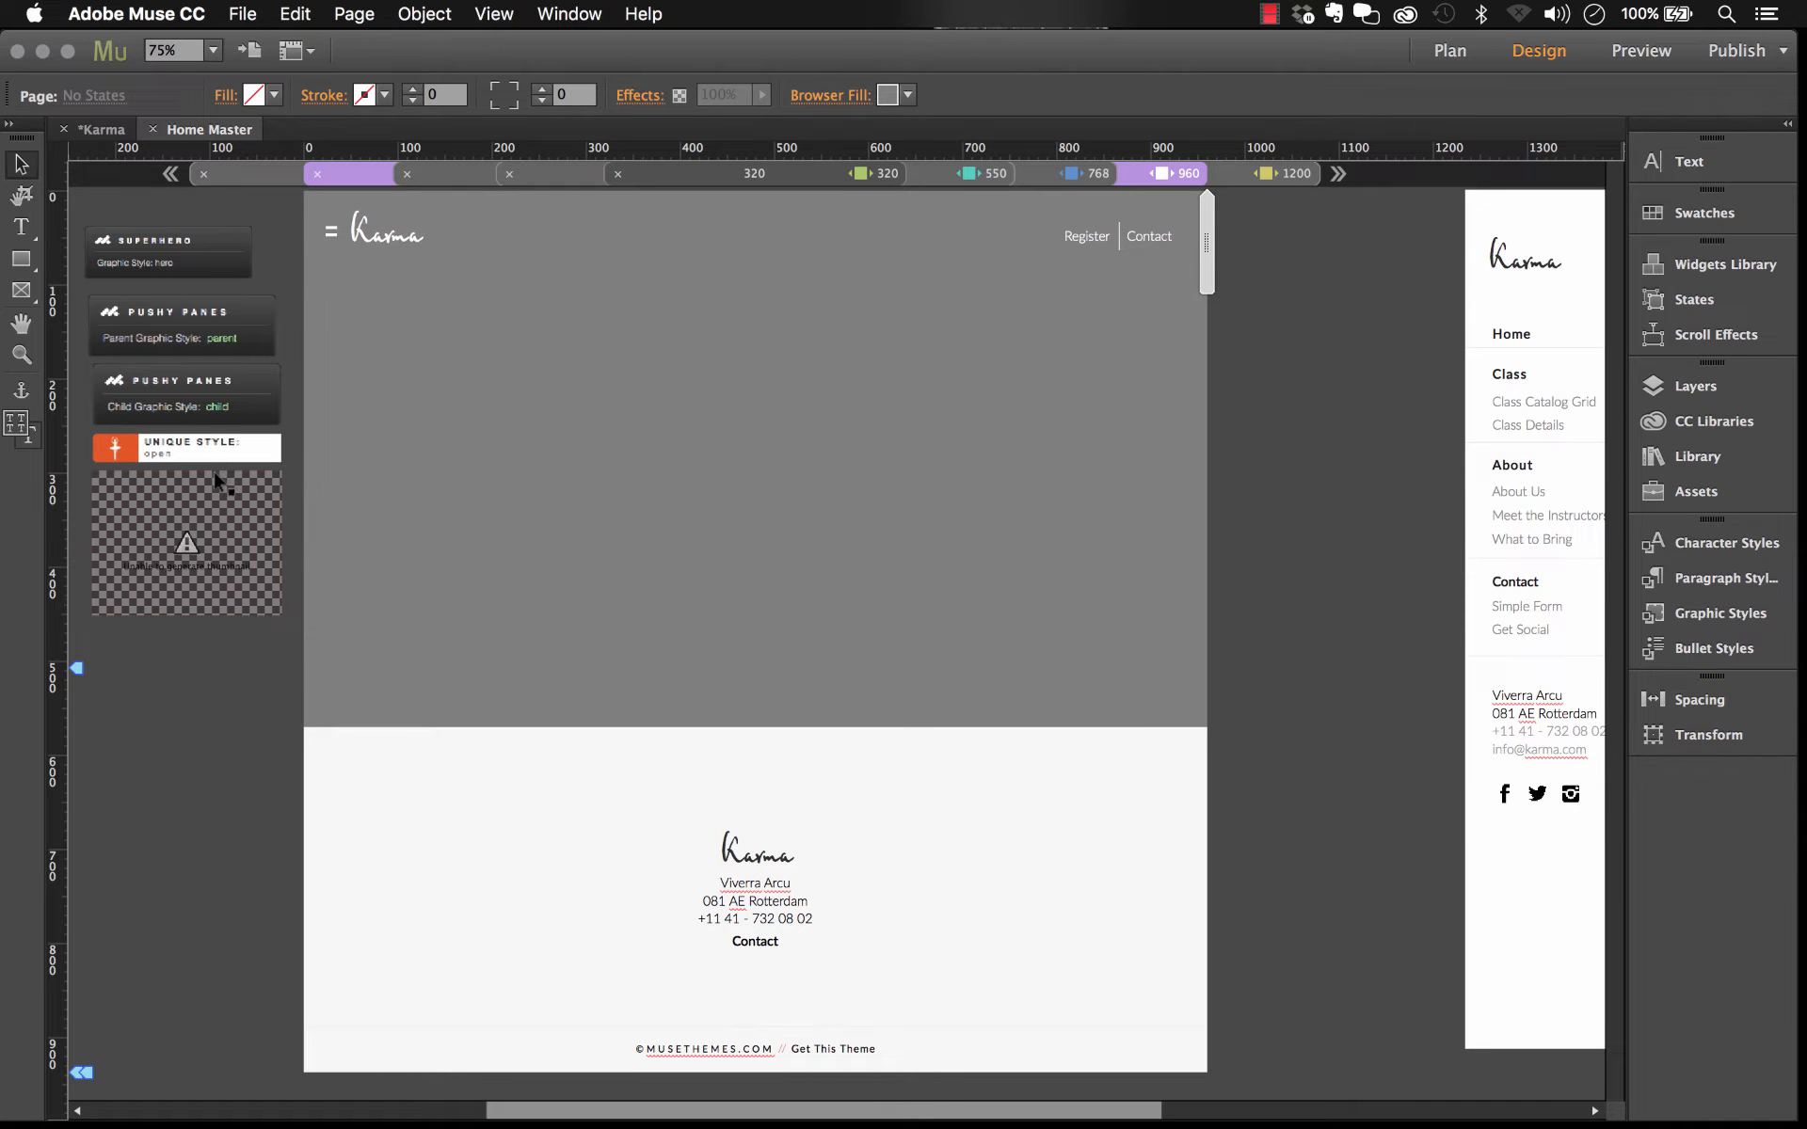
click(236, 459)
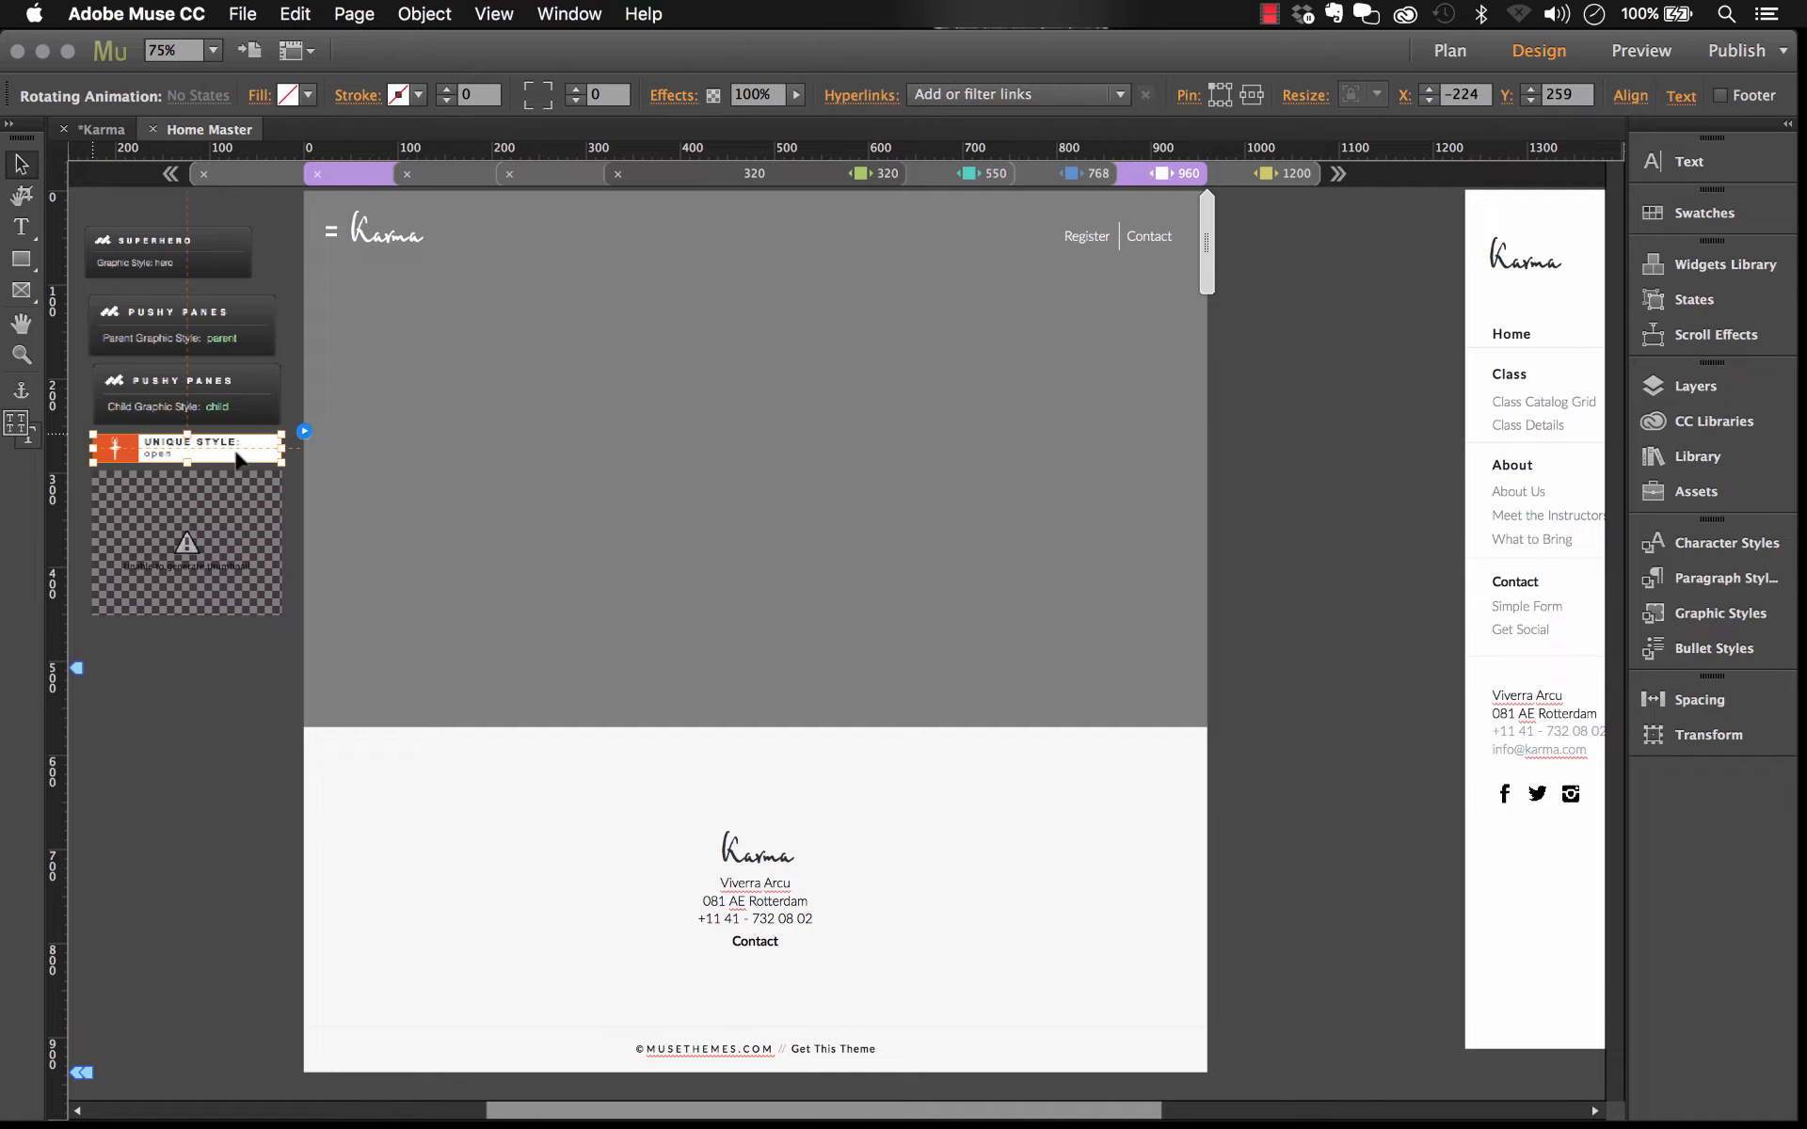
click(330, 231)
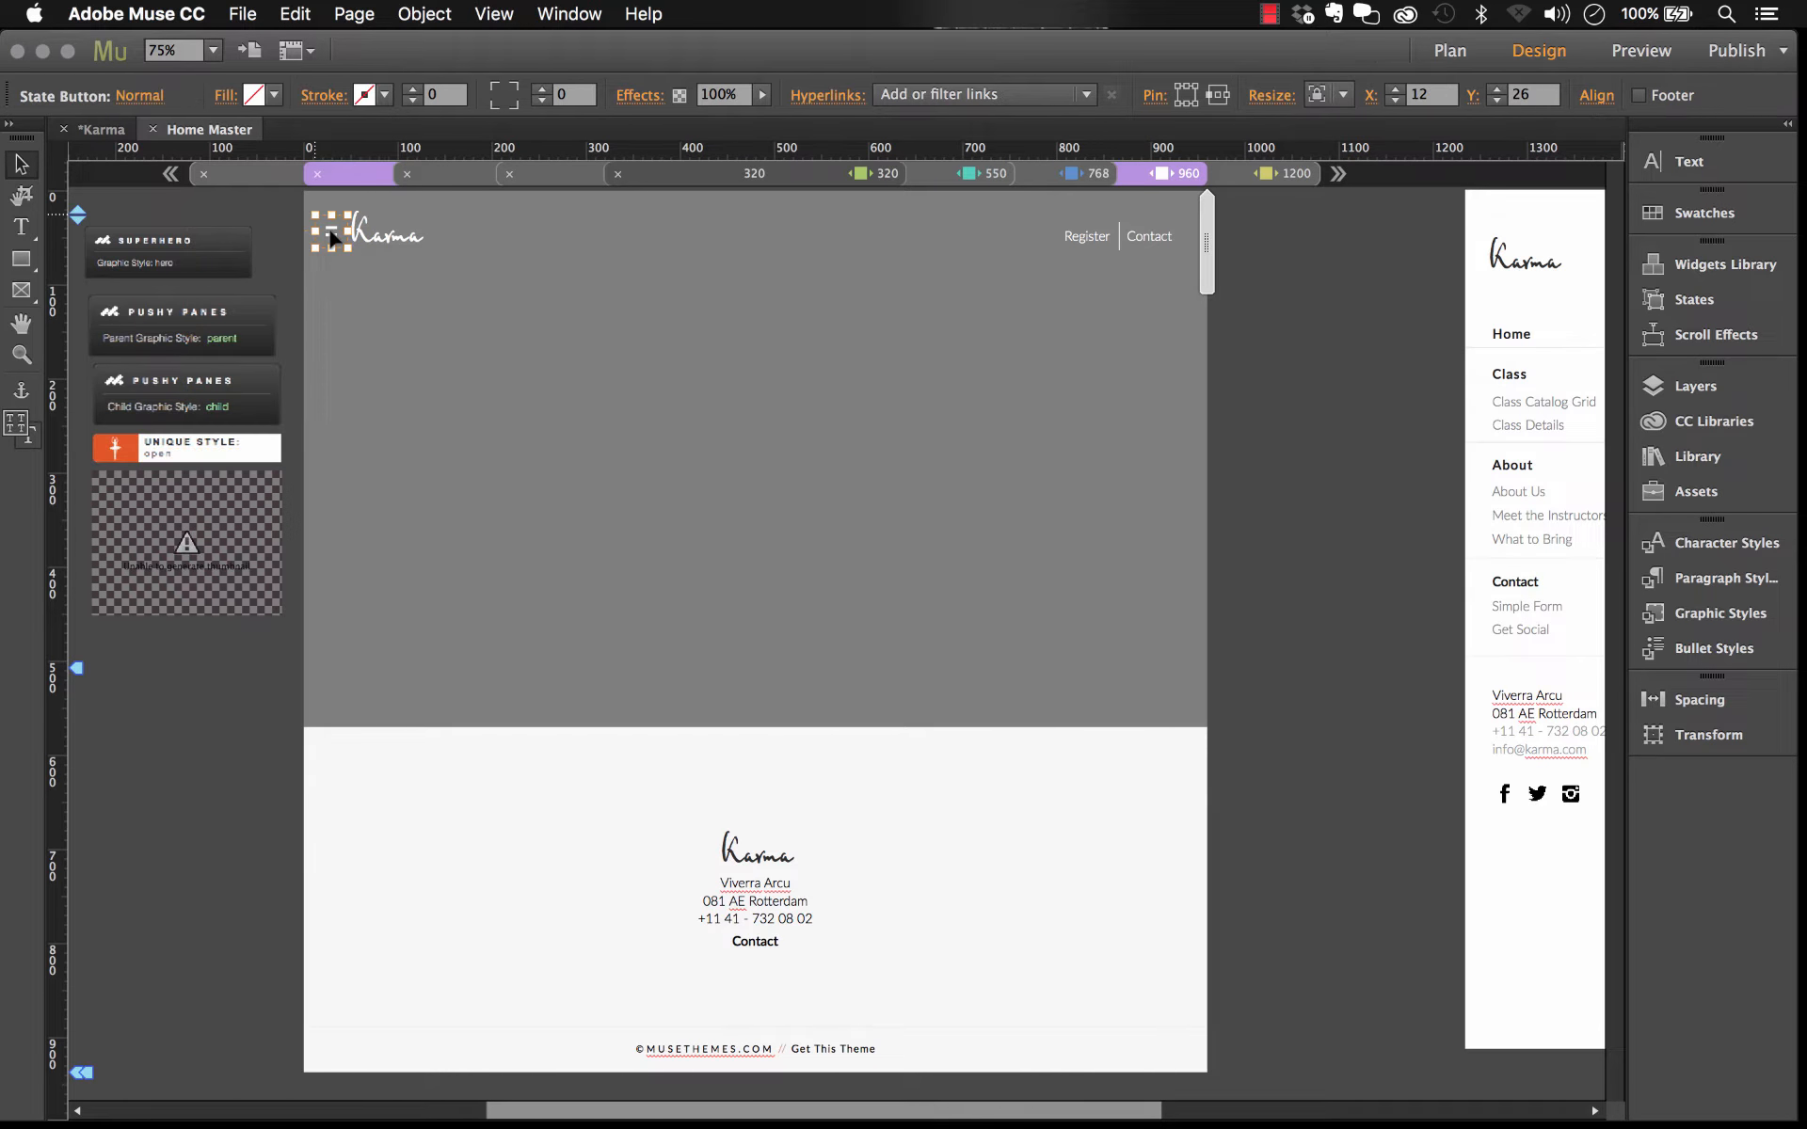
Step: Open the Setmore Booking Integration Widget's options to review its embed and button settings
click(212, 569)
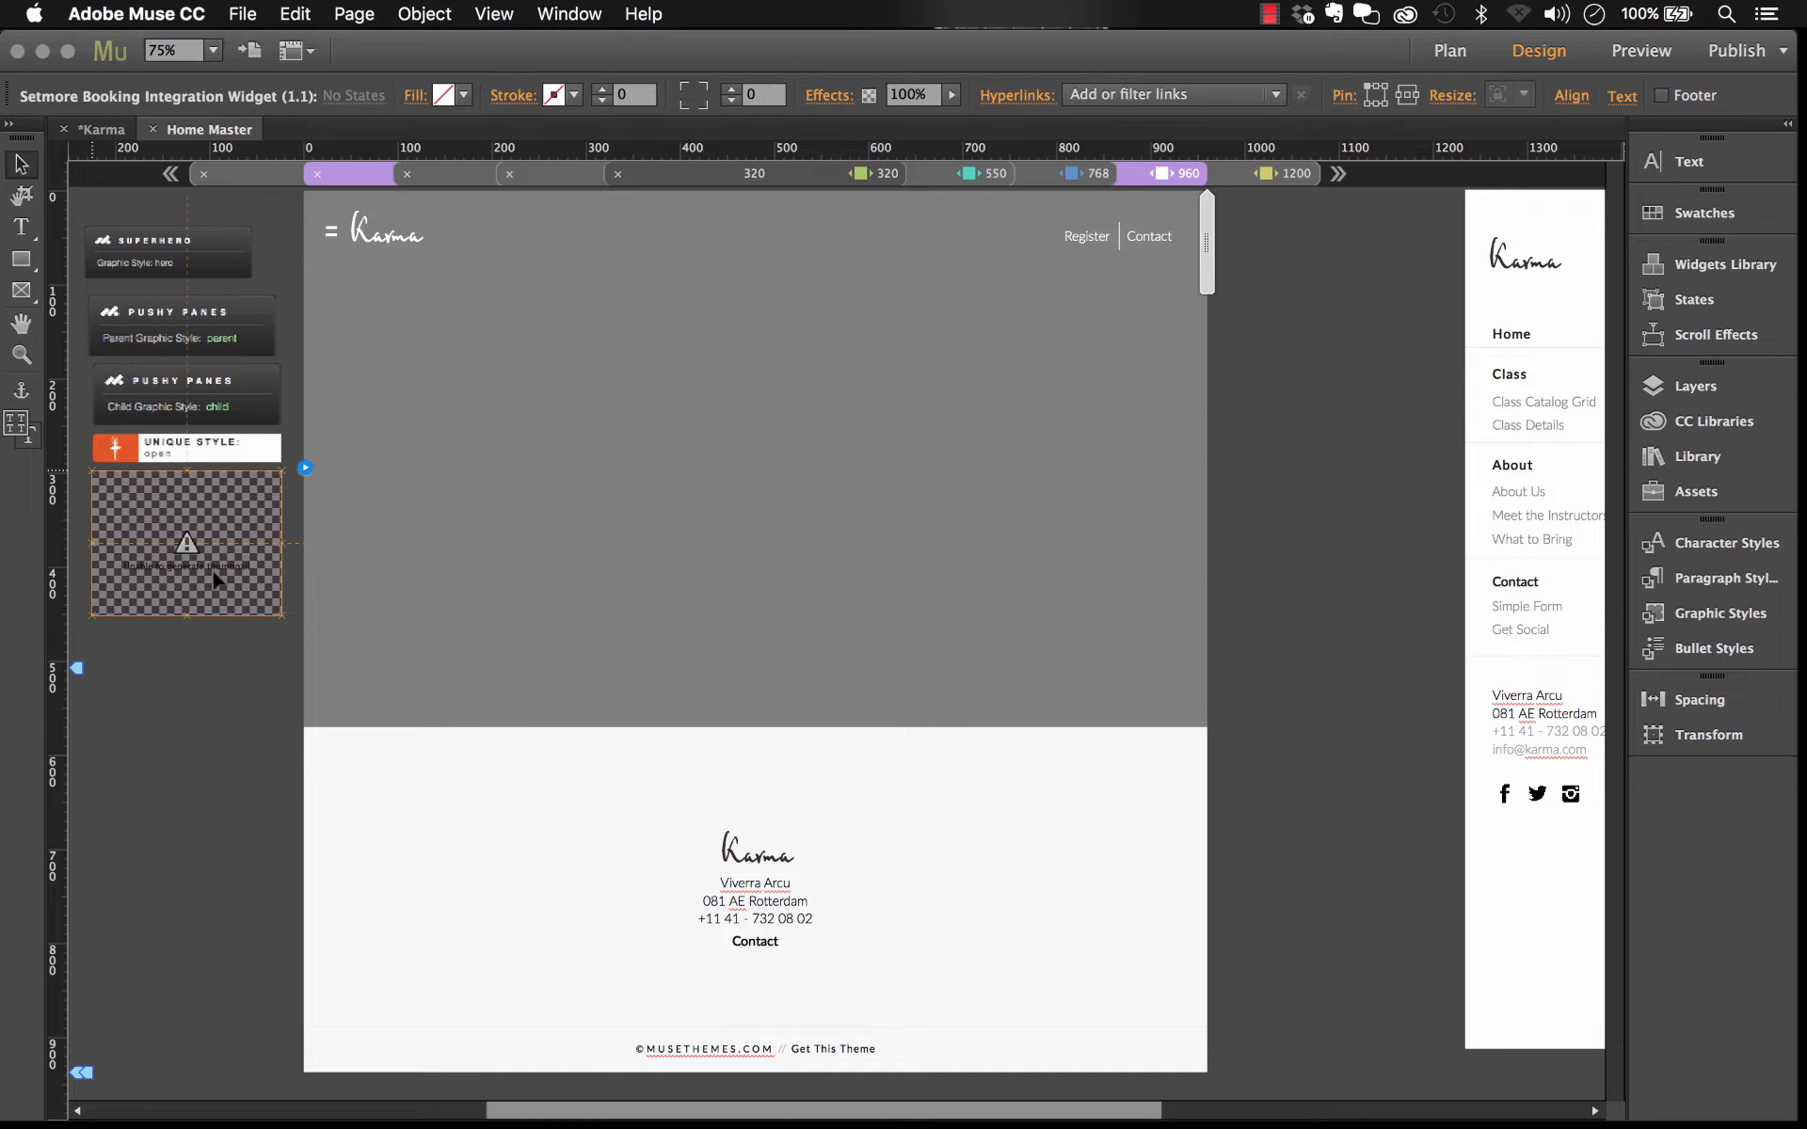
click(306, 468)
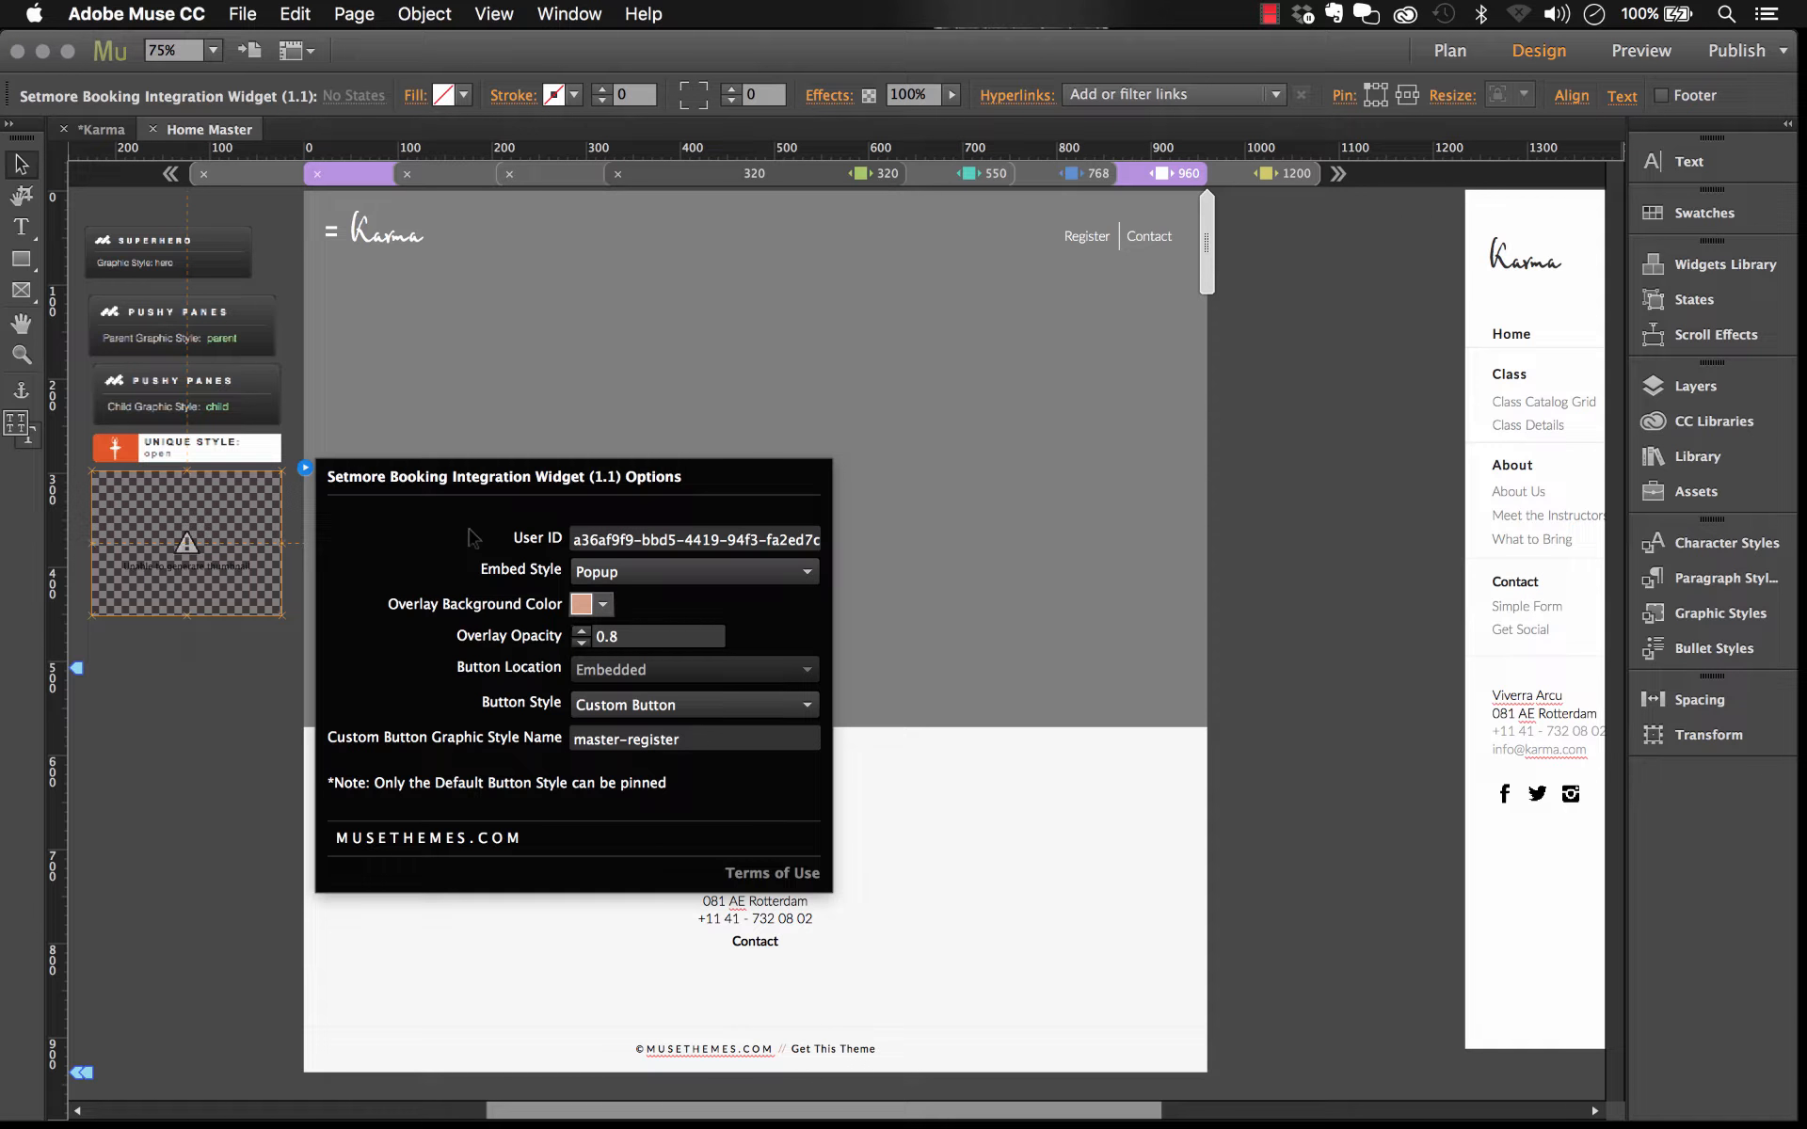
click(207, 749)
scroll(160, 168, left, 5)
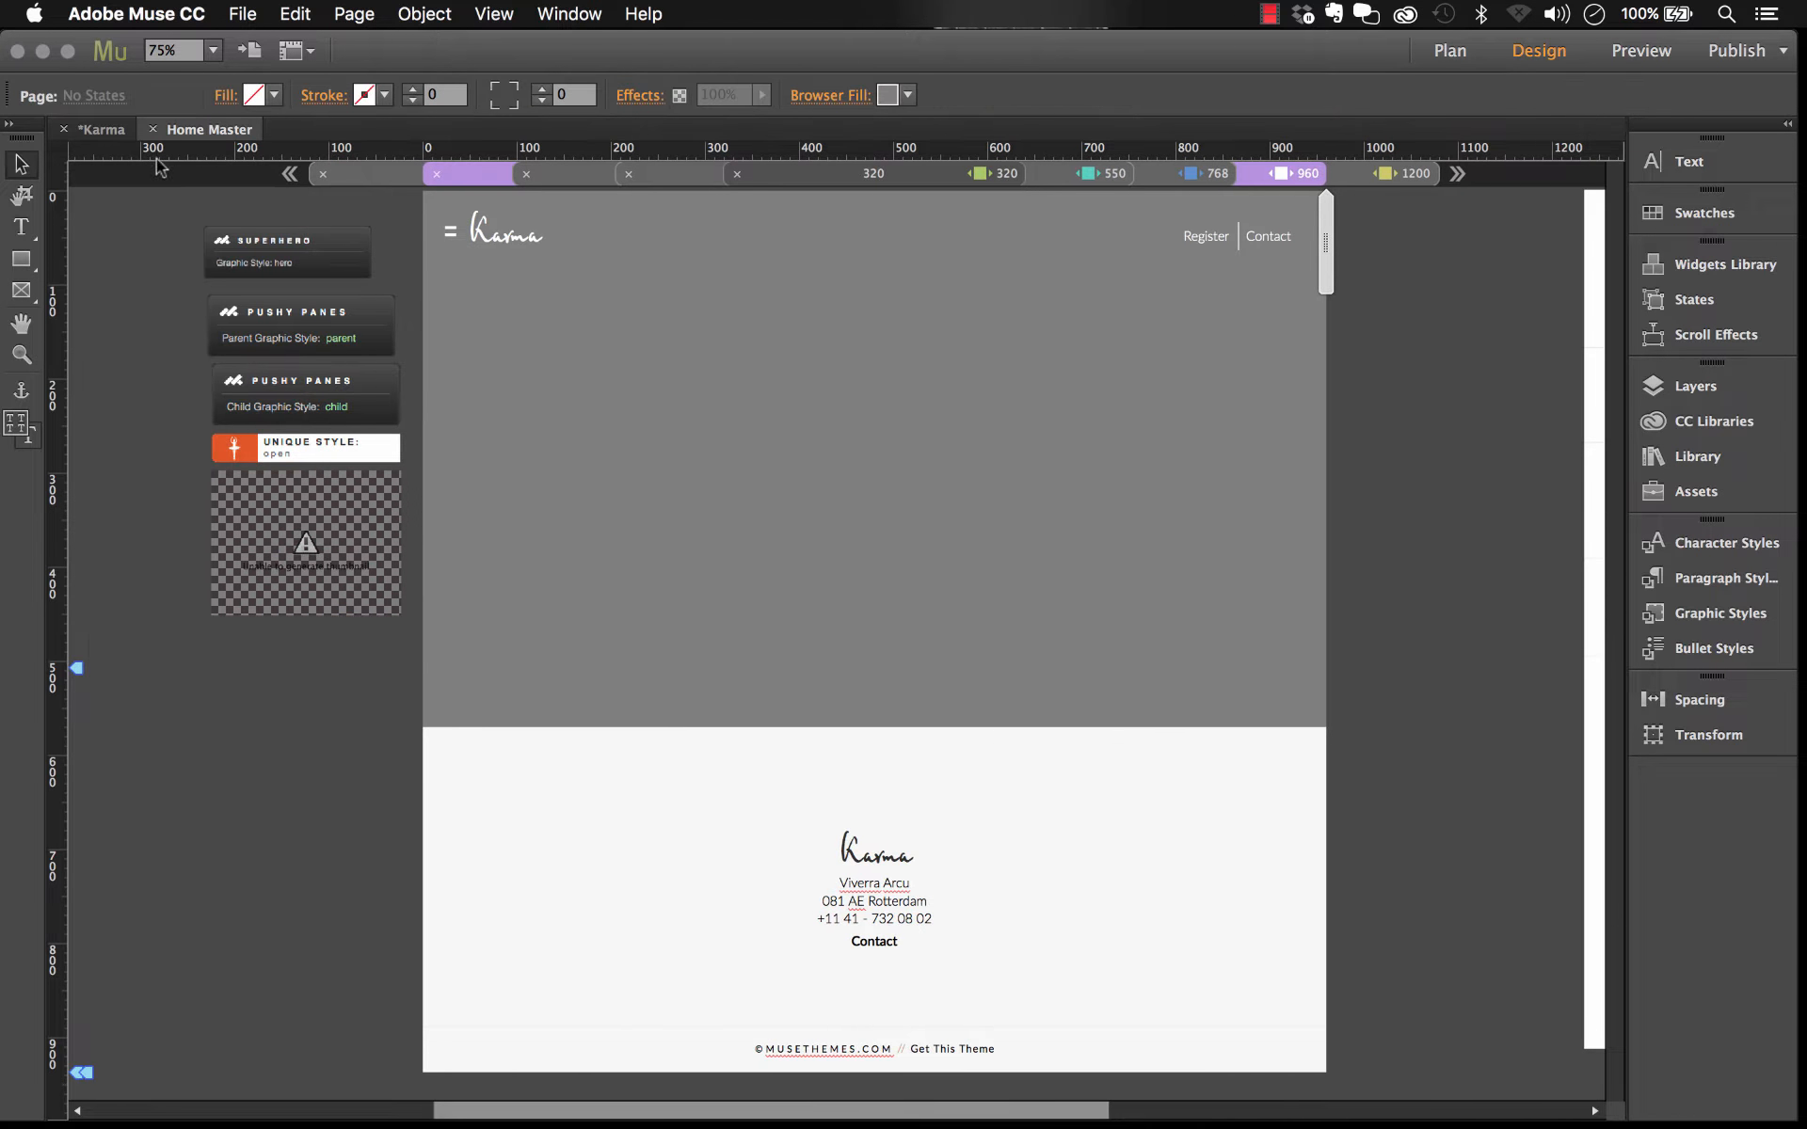
Step: Return to the site plan and open the Interior Master in Design view
click(152, 129)
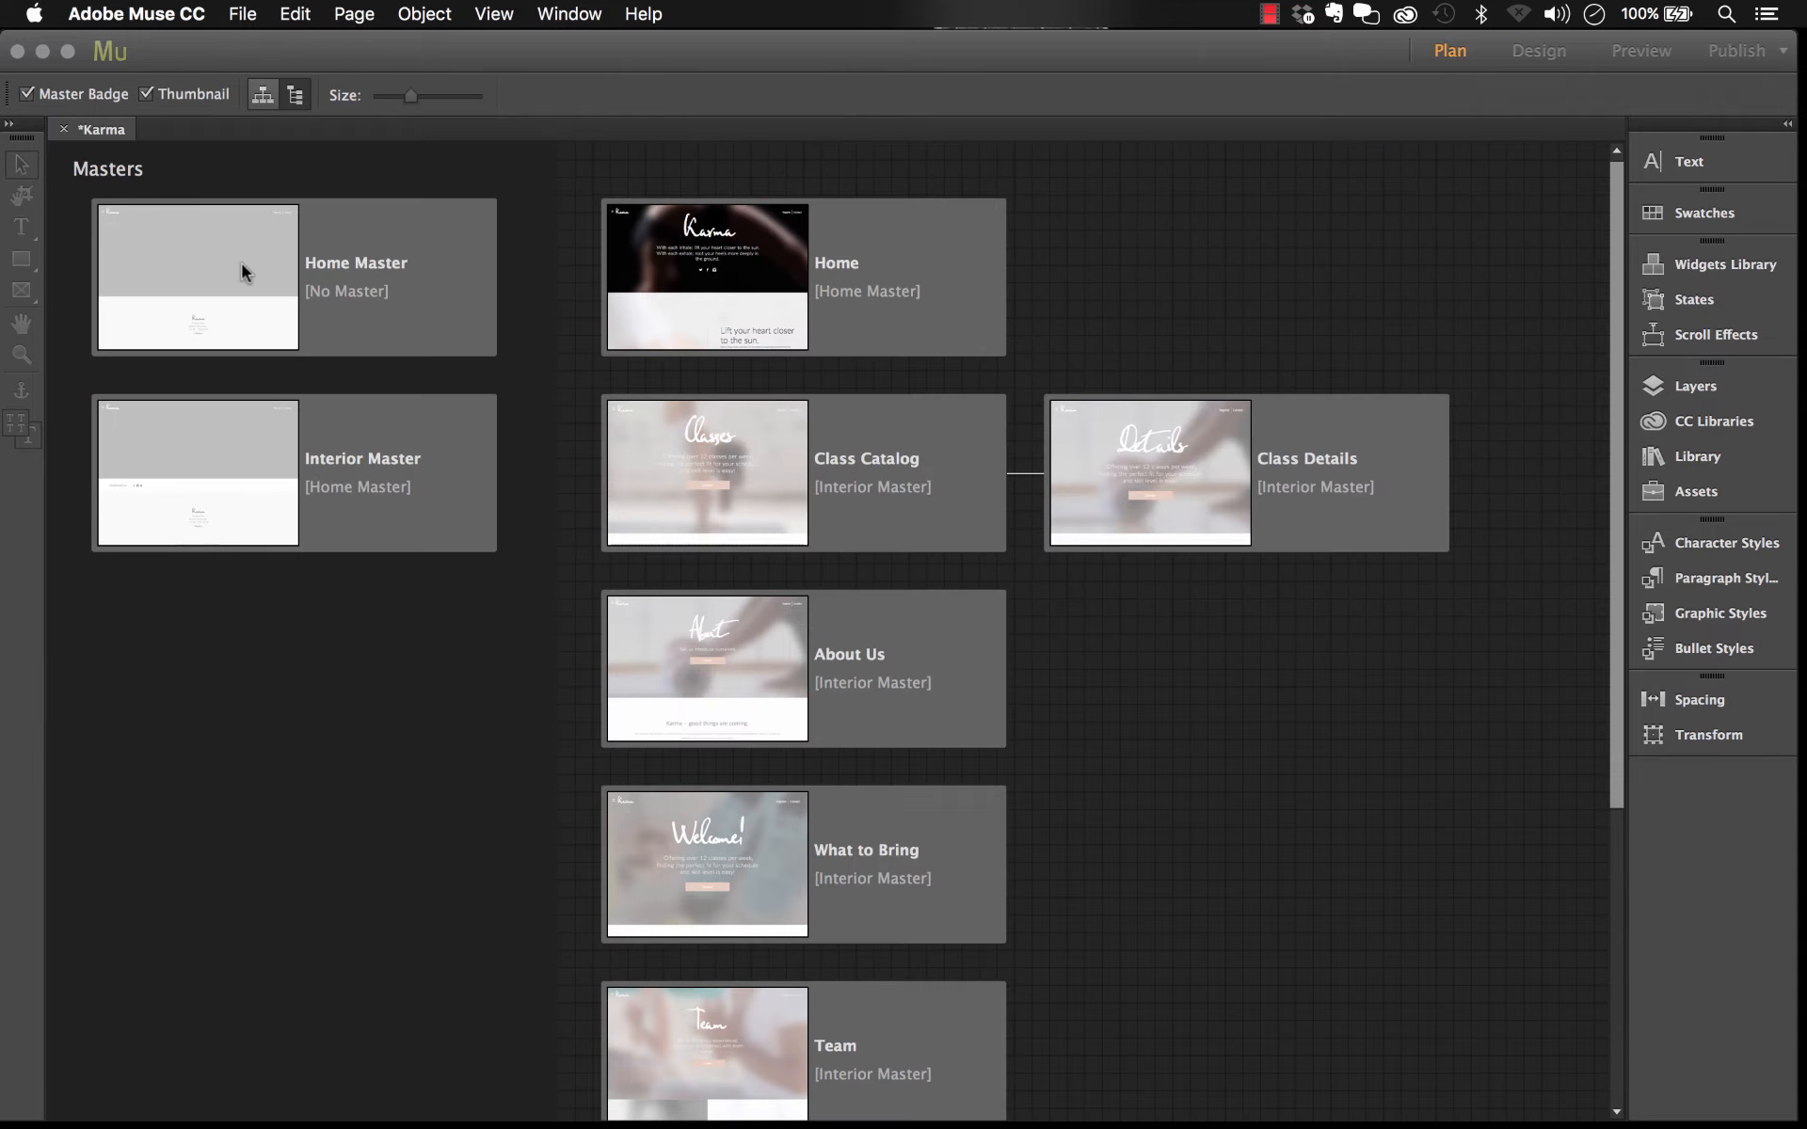
click(400, 494)
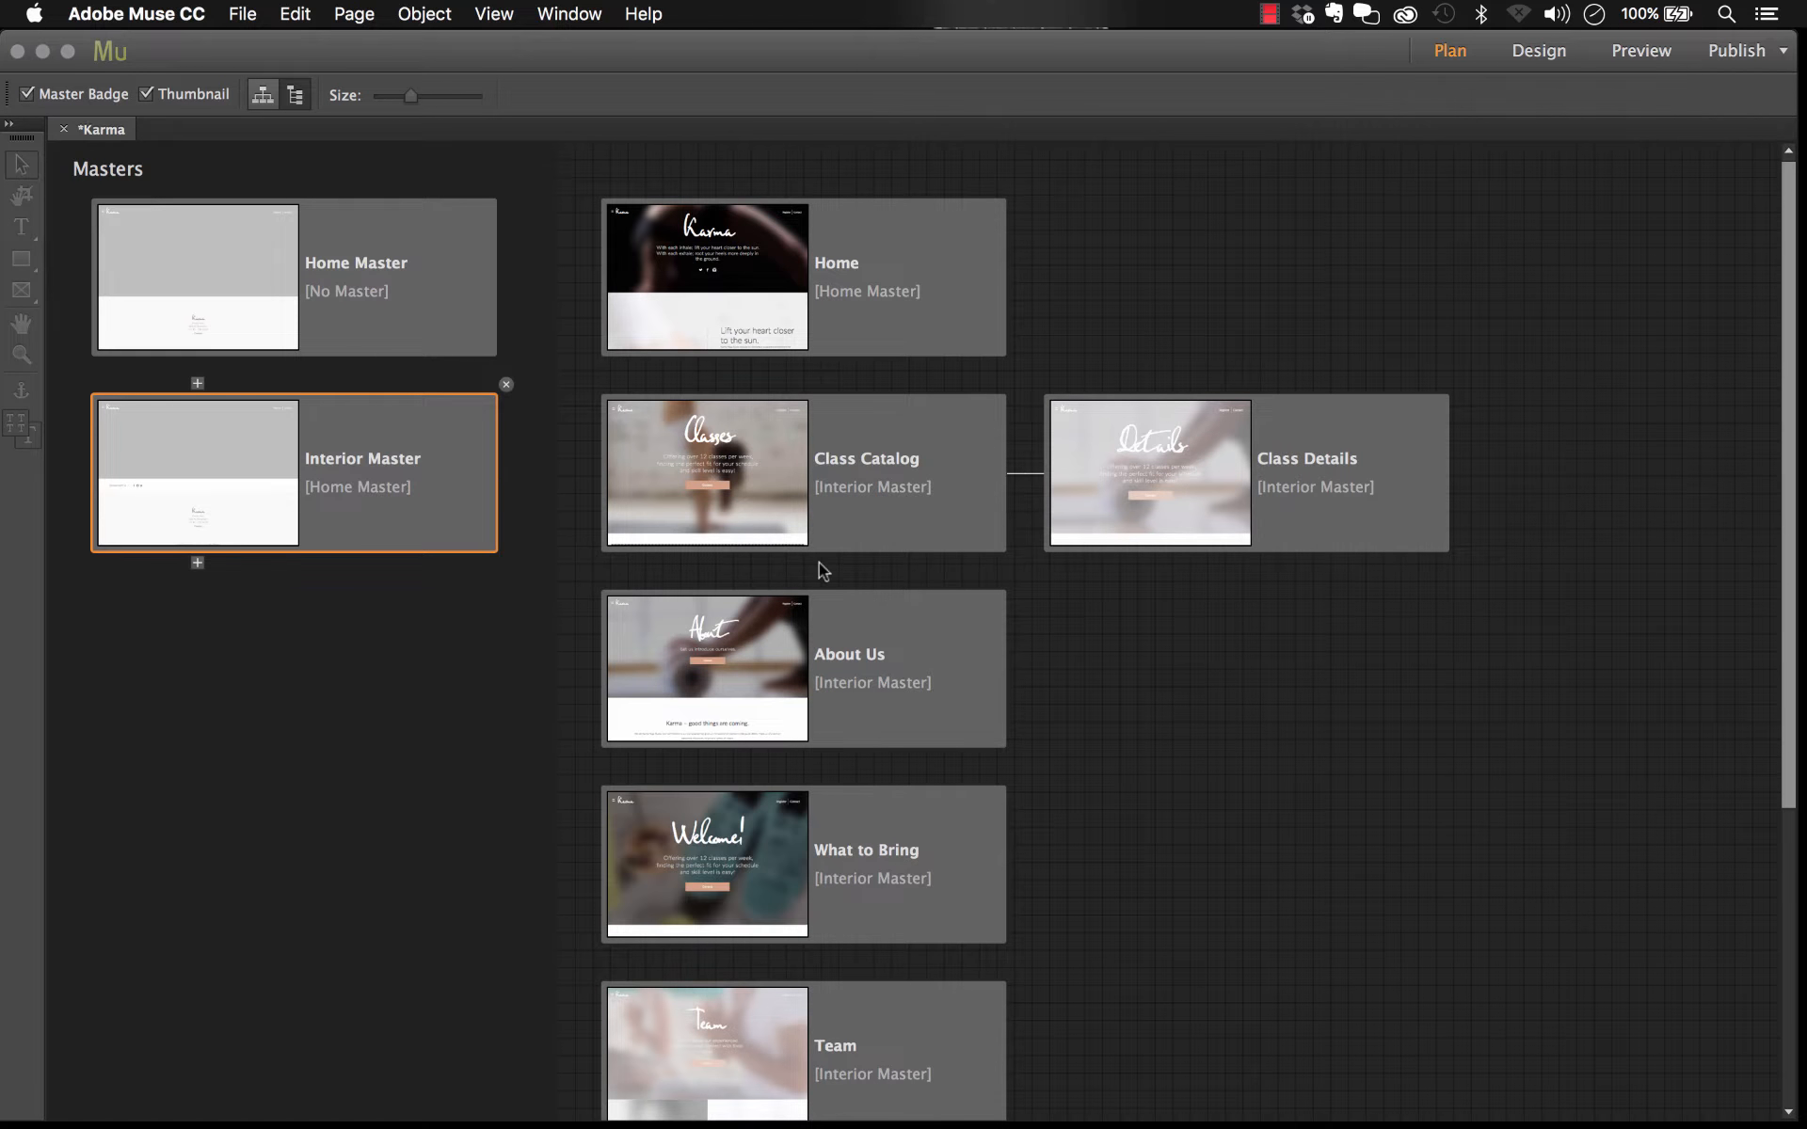
double_click(442, 456)
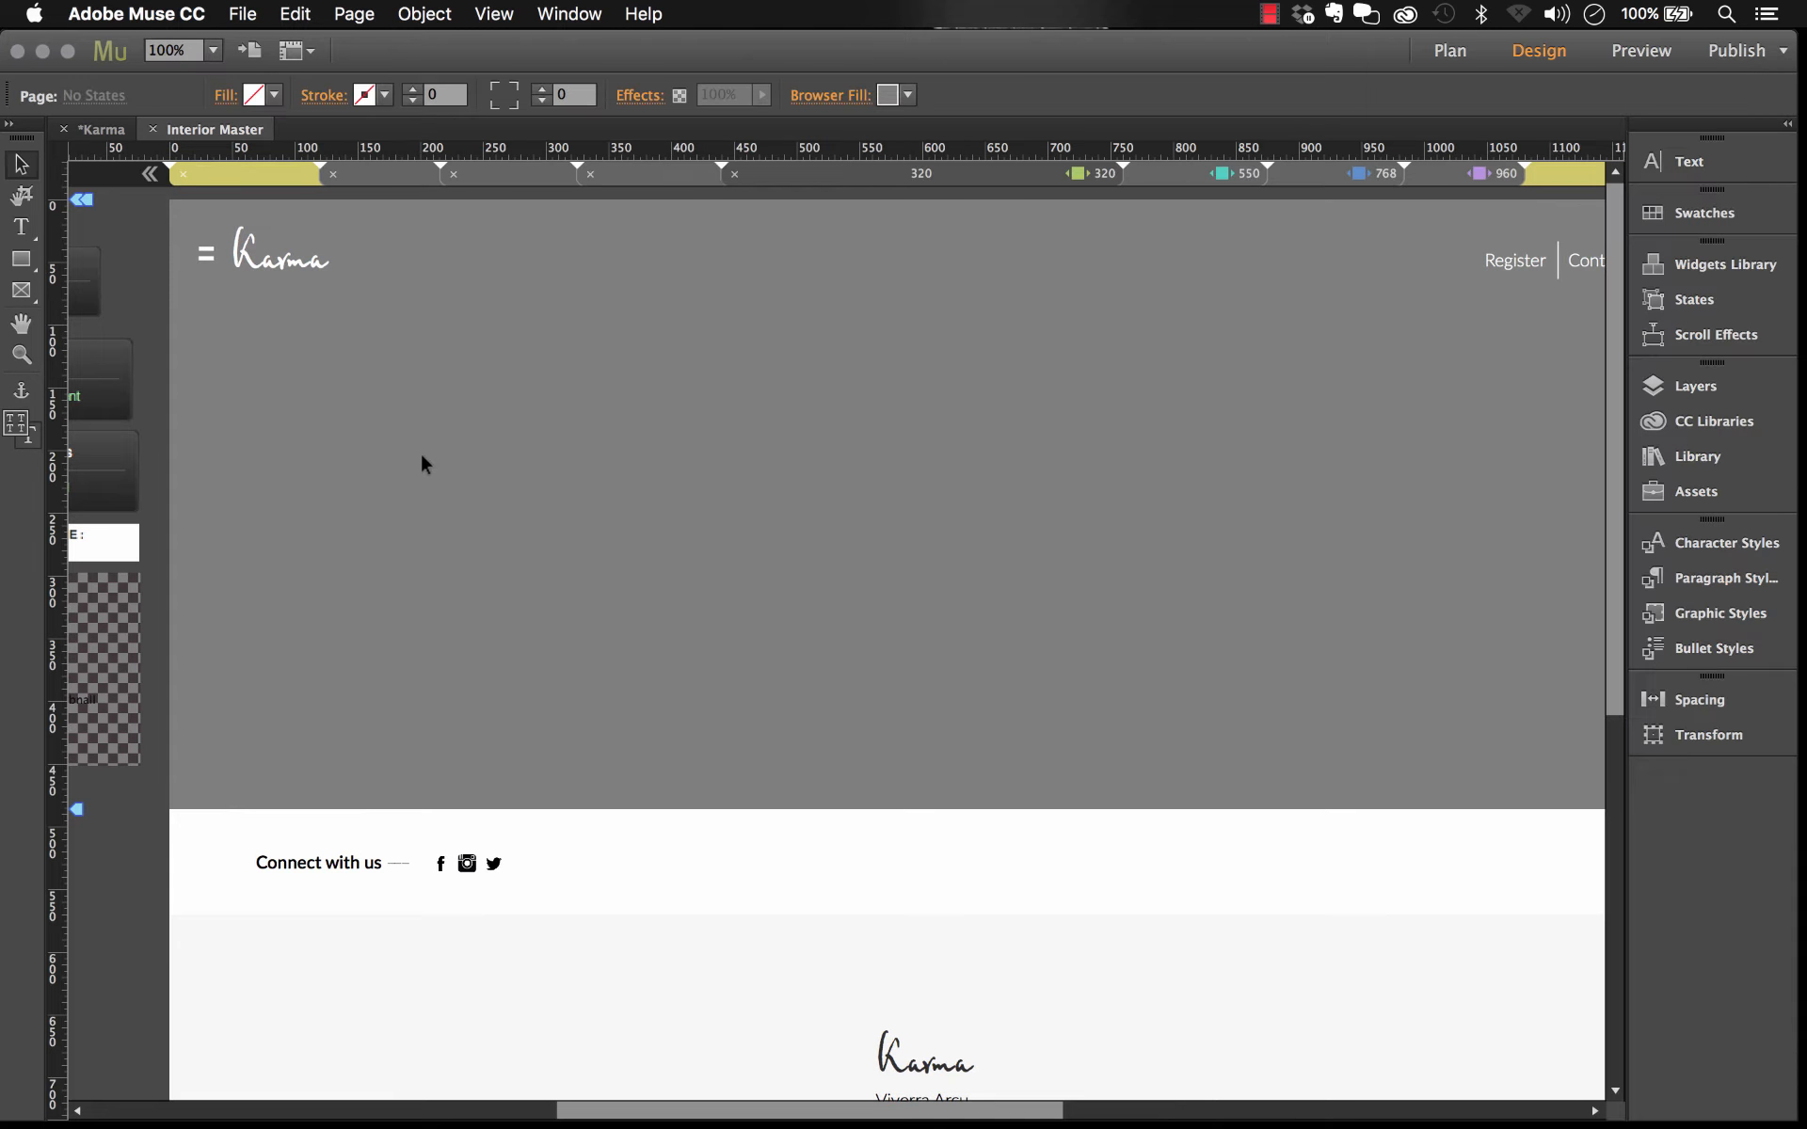
drag(201, 414, 540, 400)
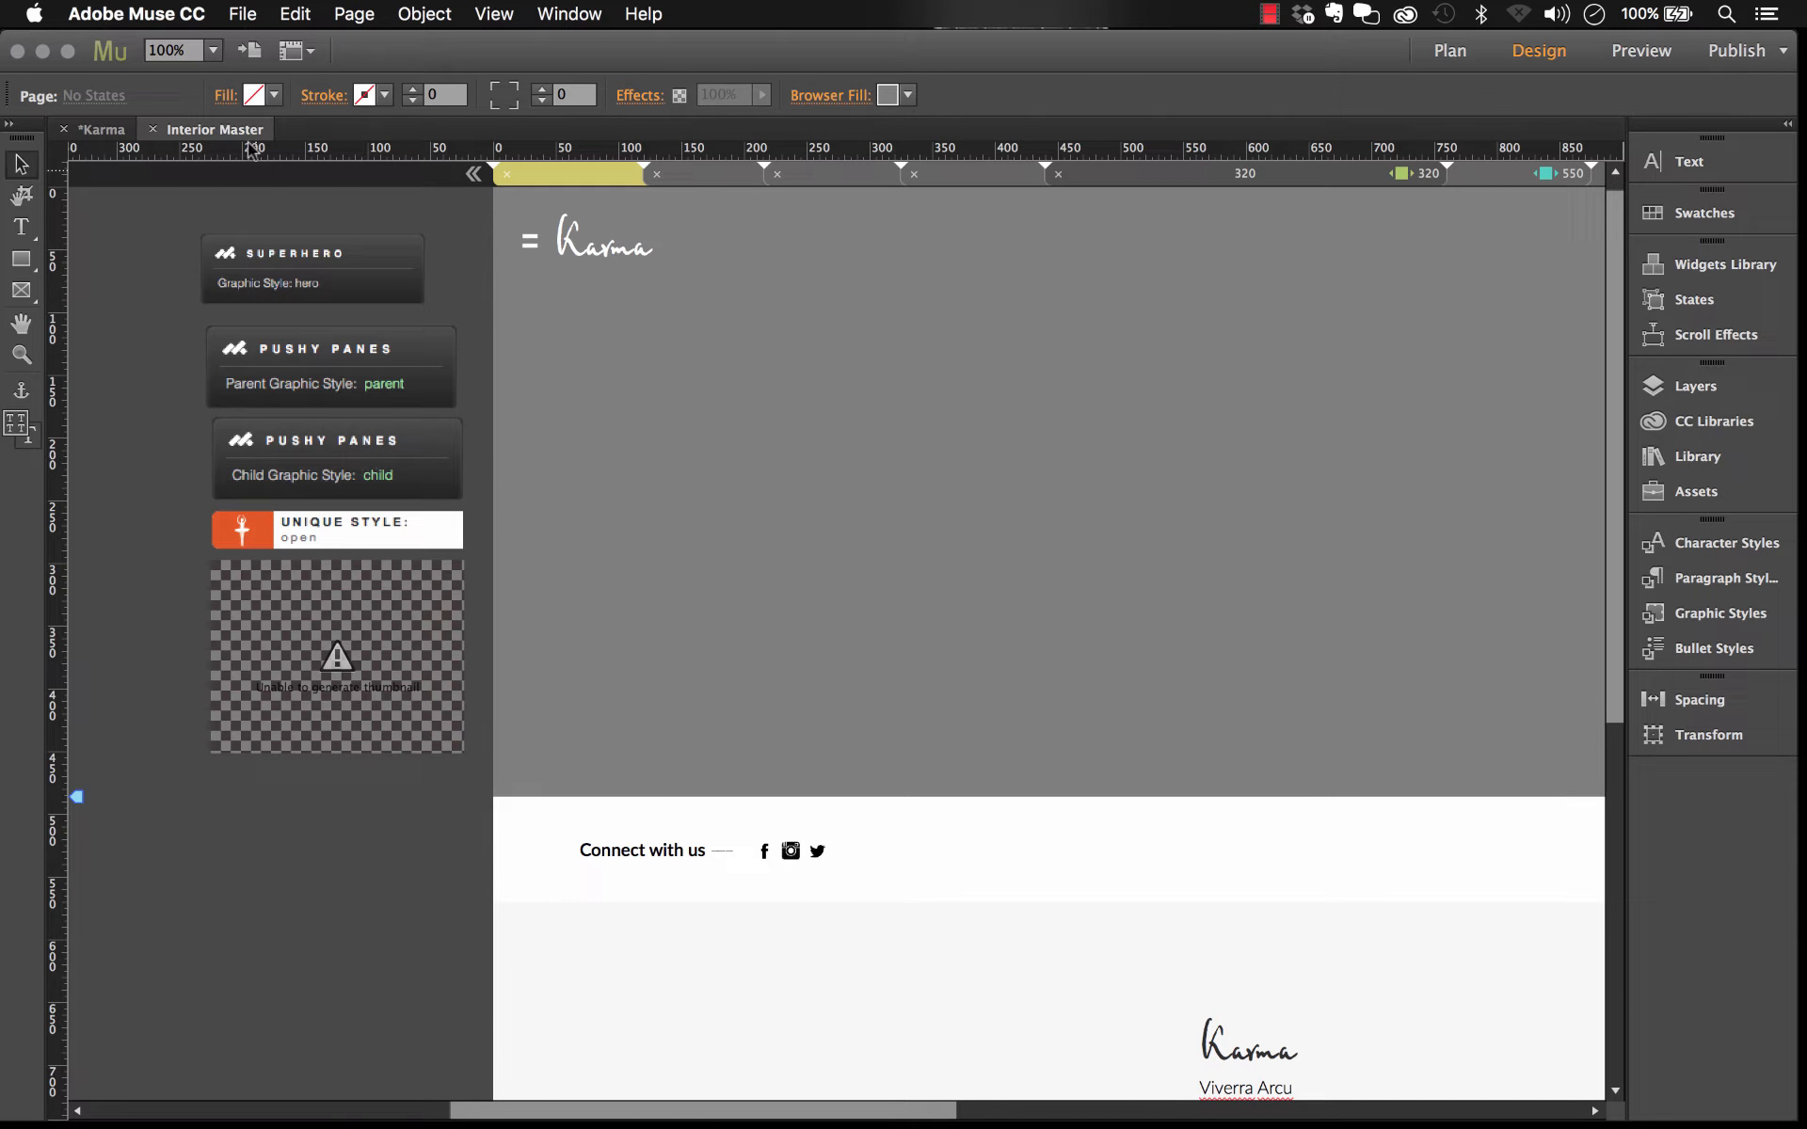
Step: Zoom to 75% and examine the Interior Master's Connect with us footer strip and menu pane
click(214, 50)
click(235, 99)
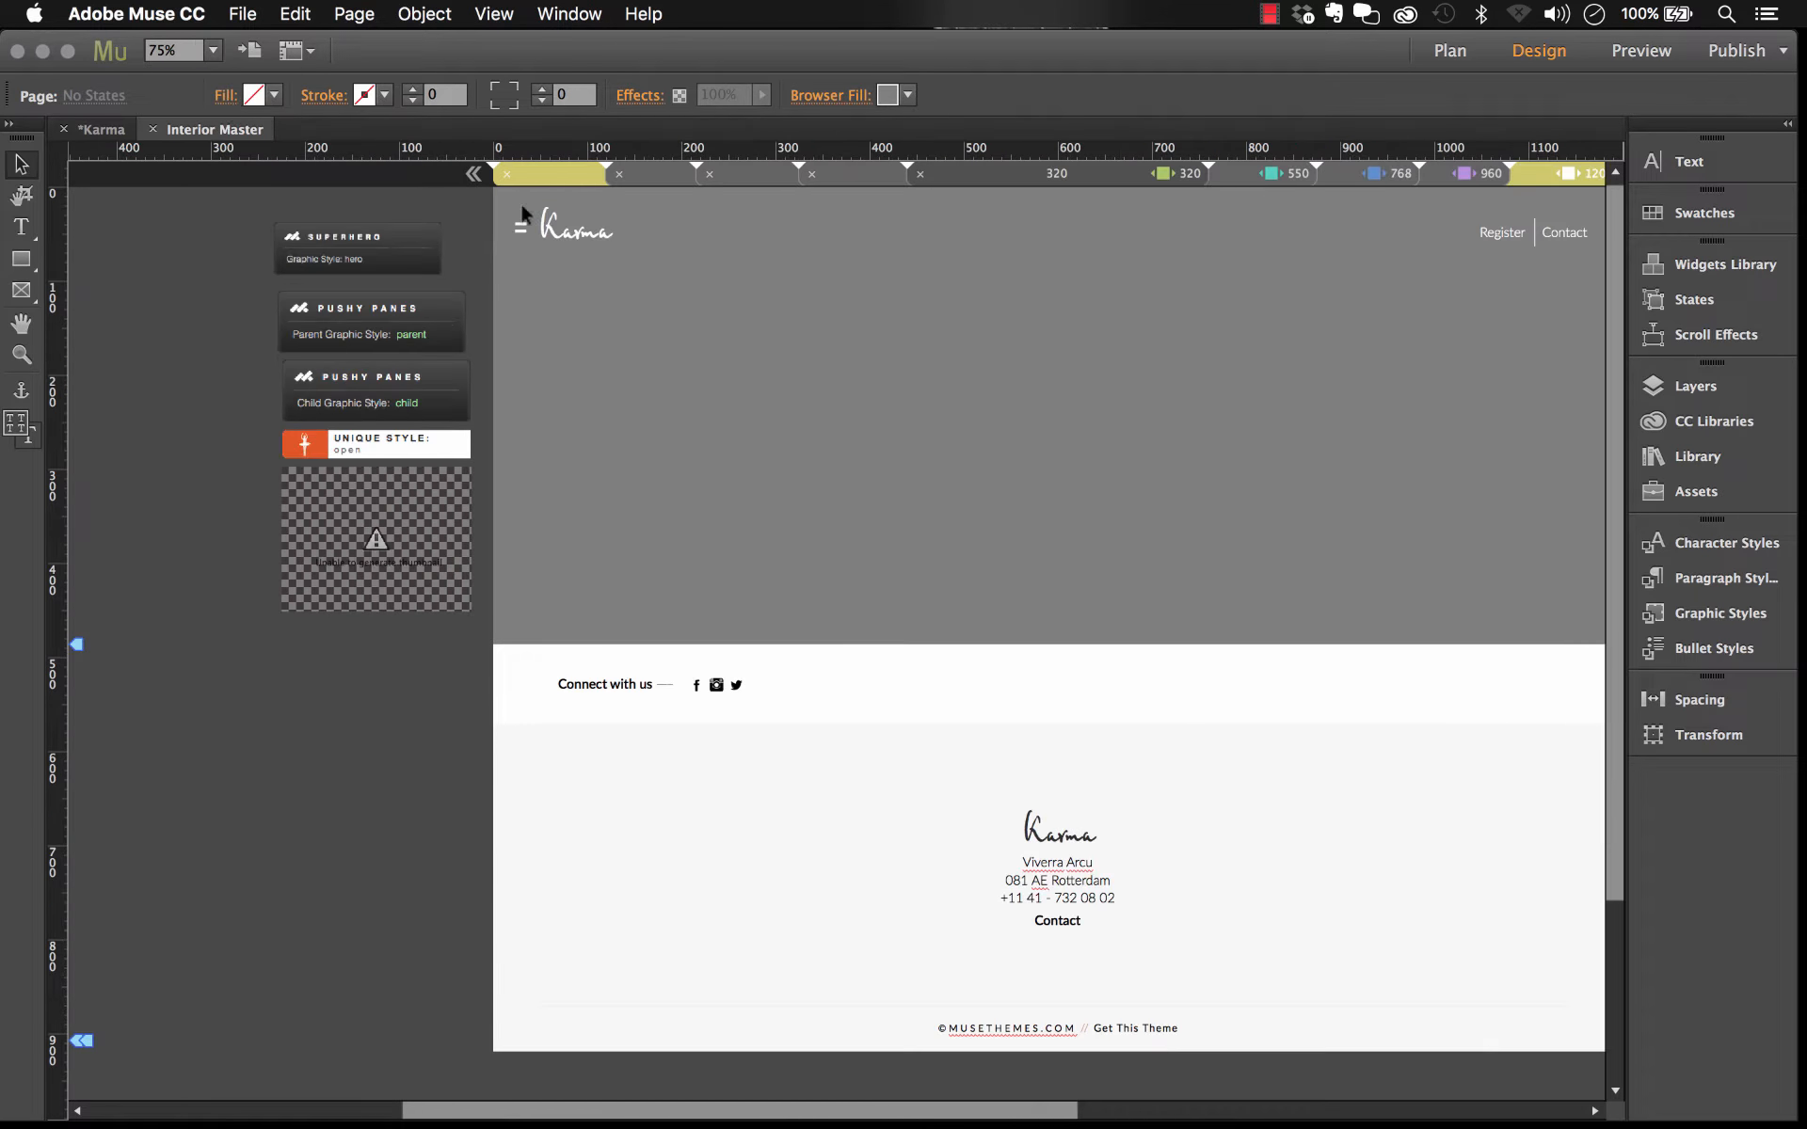
drag(1219, 527, 976, 525)
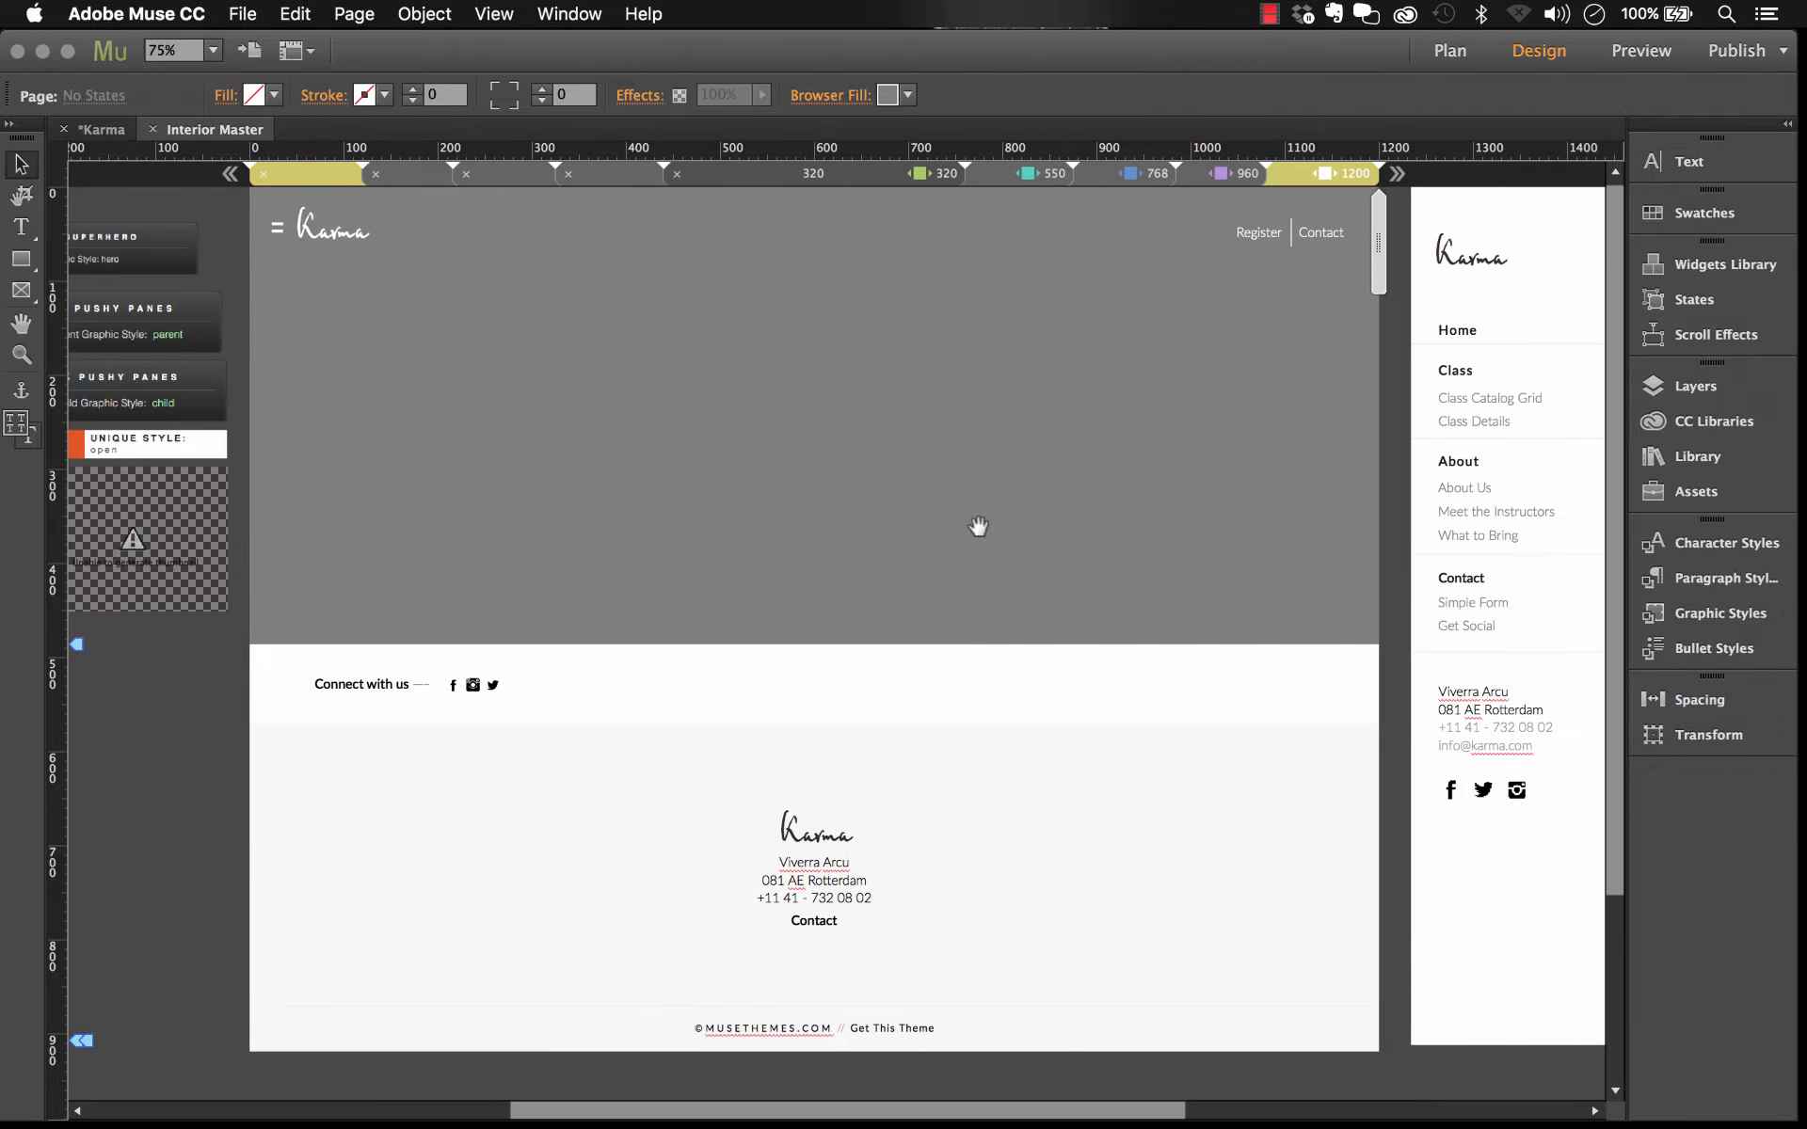
click(448, 684)
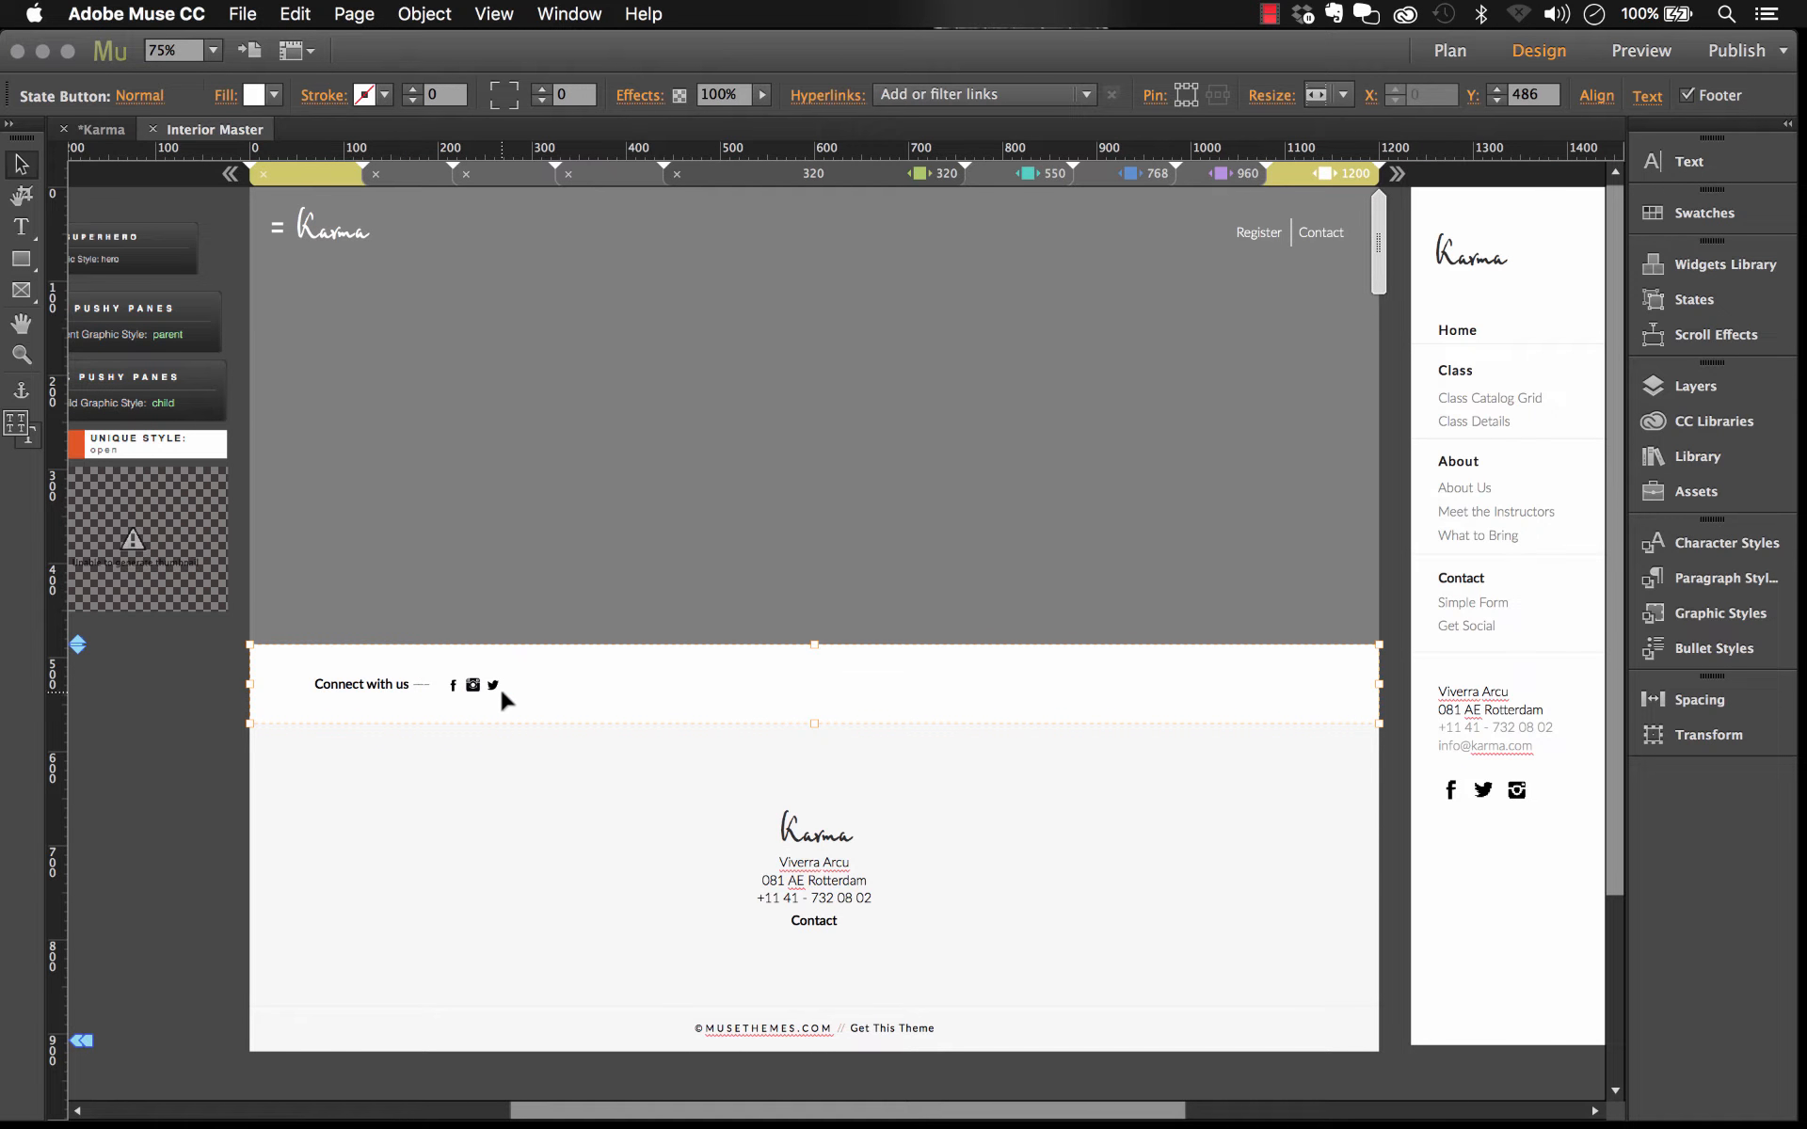
Step: Return to the site plan and open the Home page in Design view
click(153, 129)
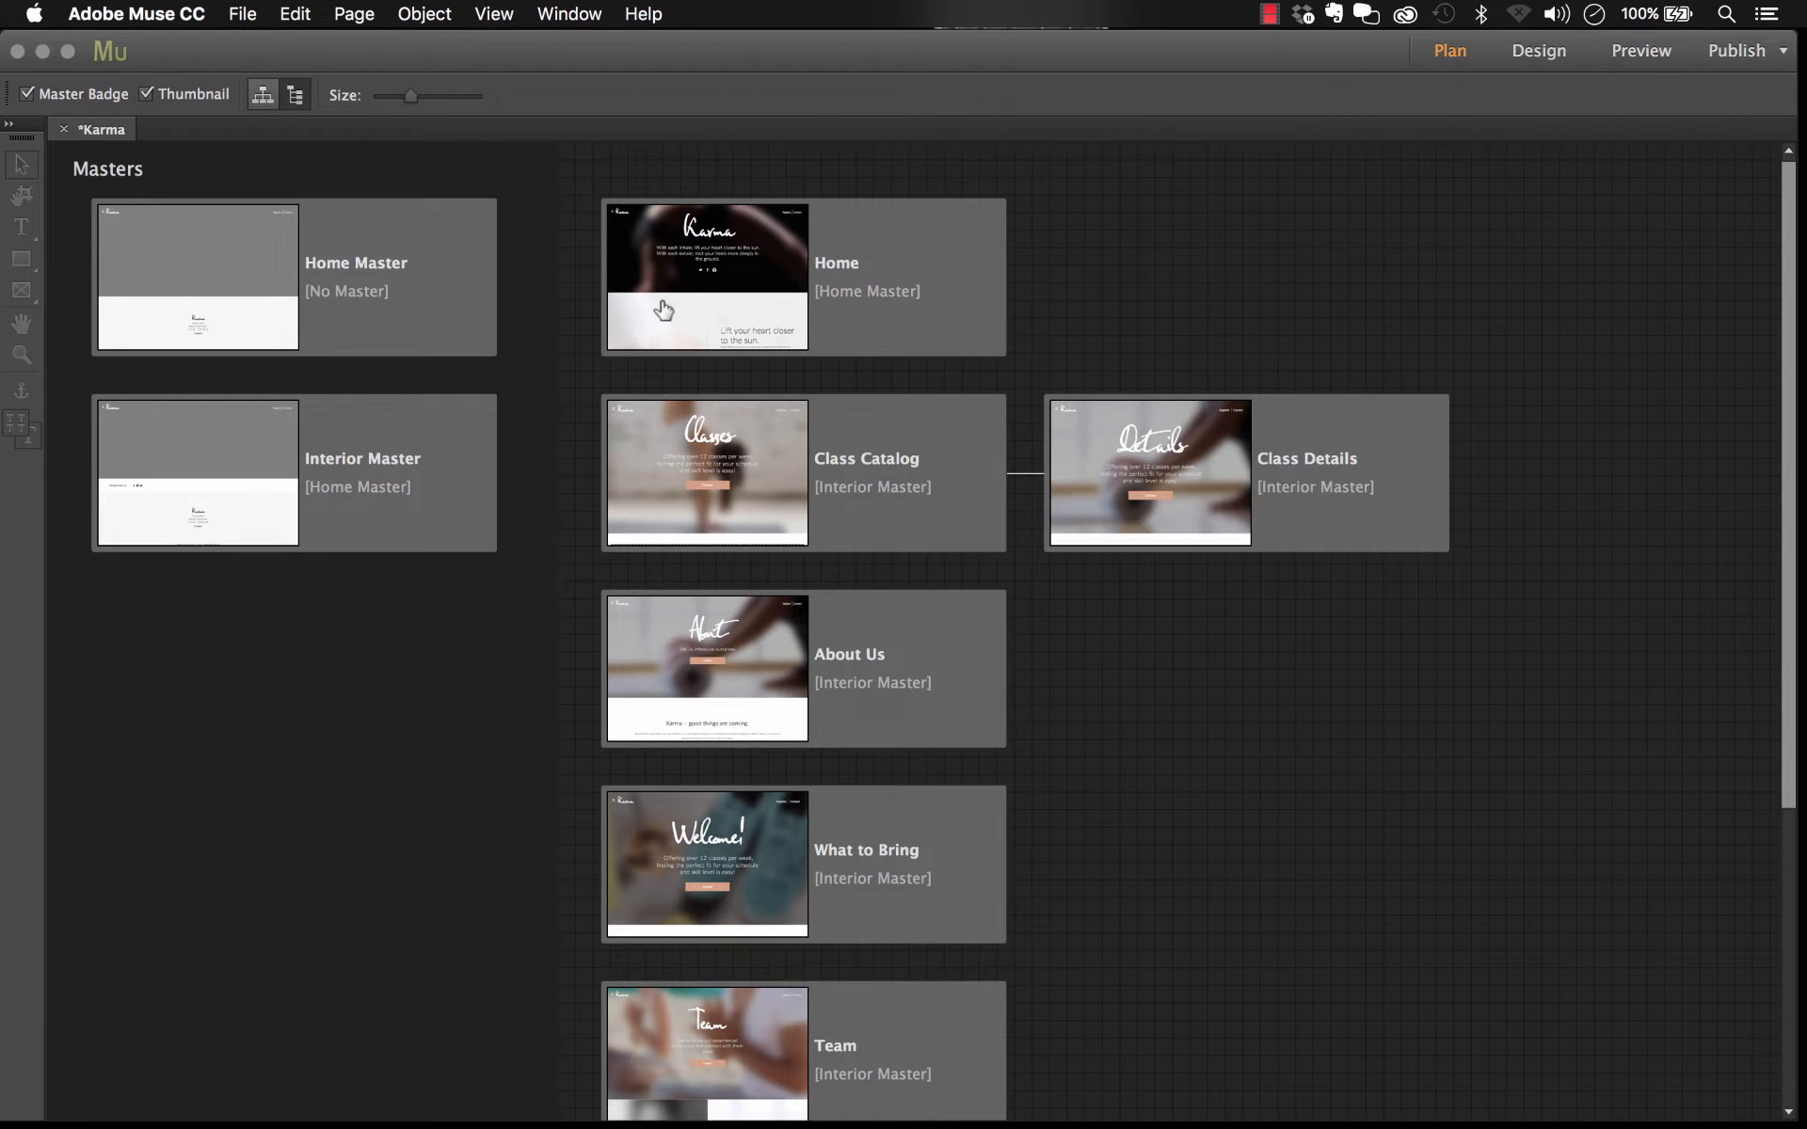
click(899, 261)
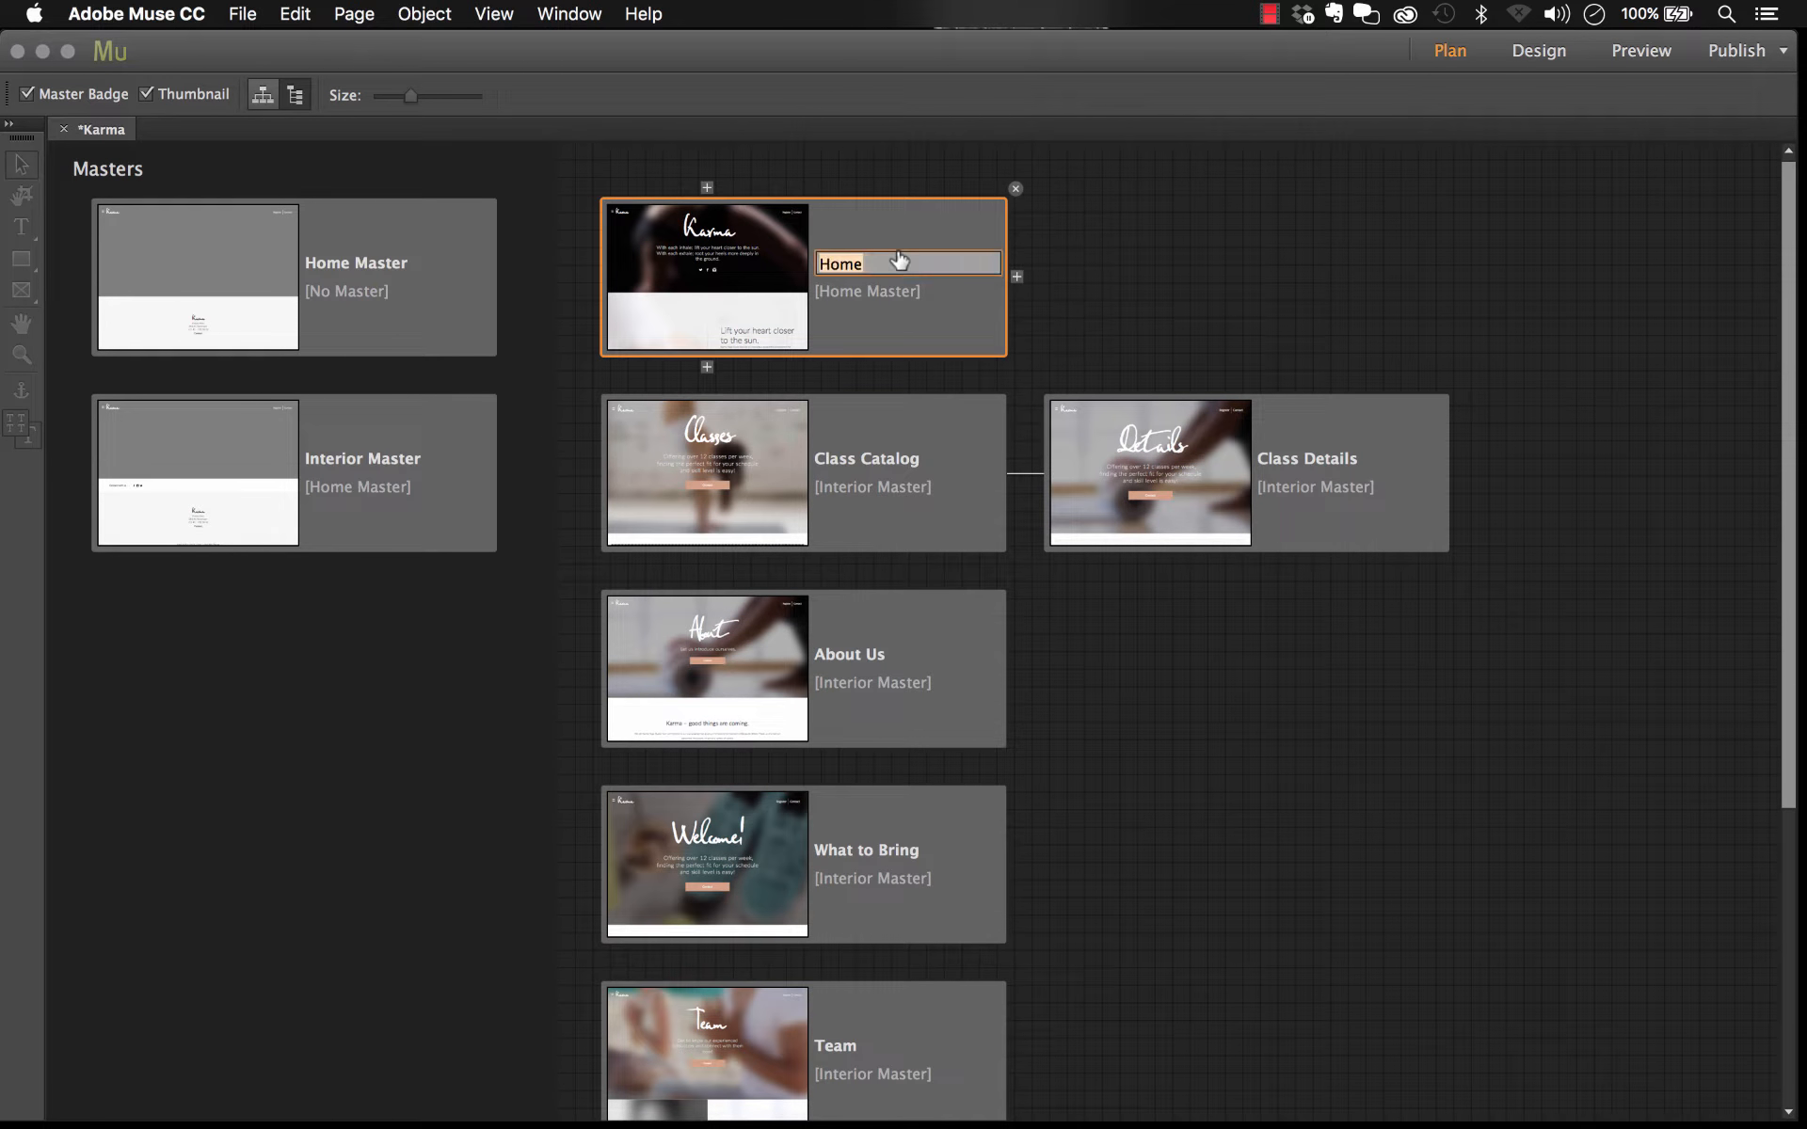
double_click(891, 221)
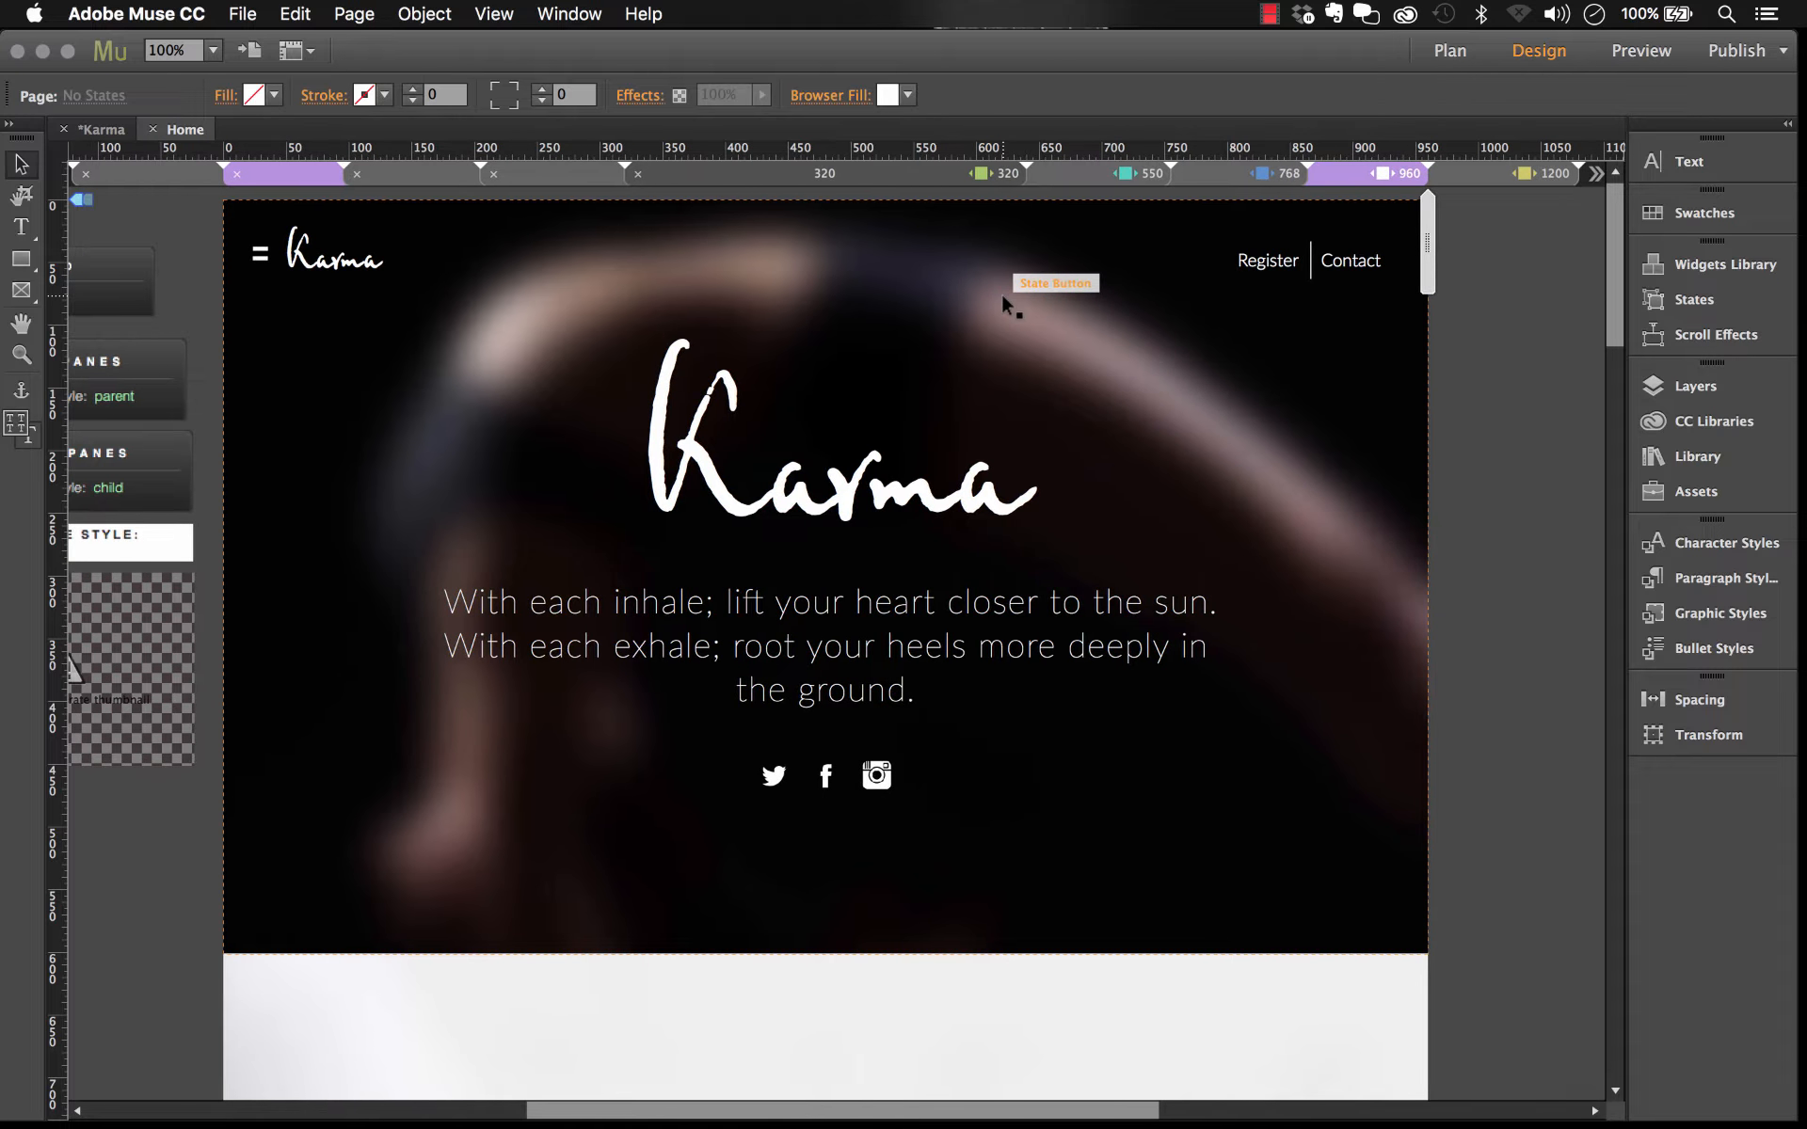
Step: Select the Home page's hero strip and check its applied graphic style
click(1001, 293)
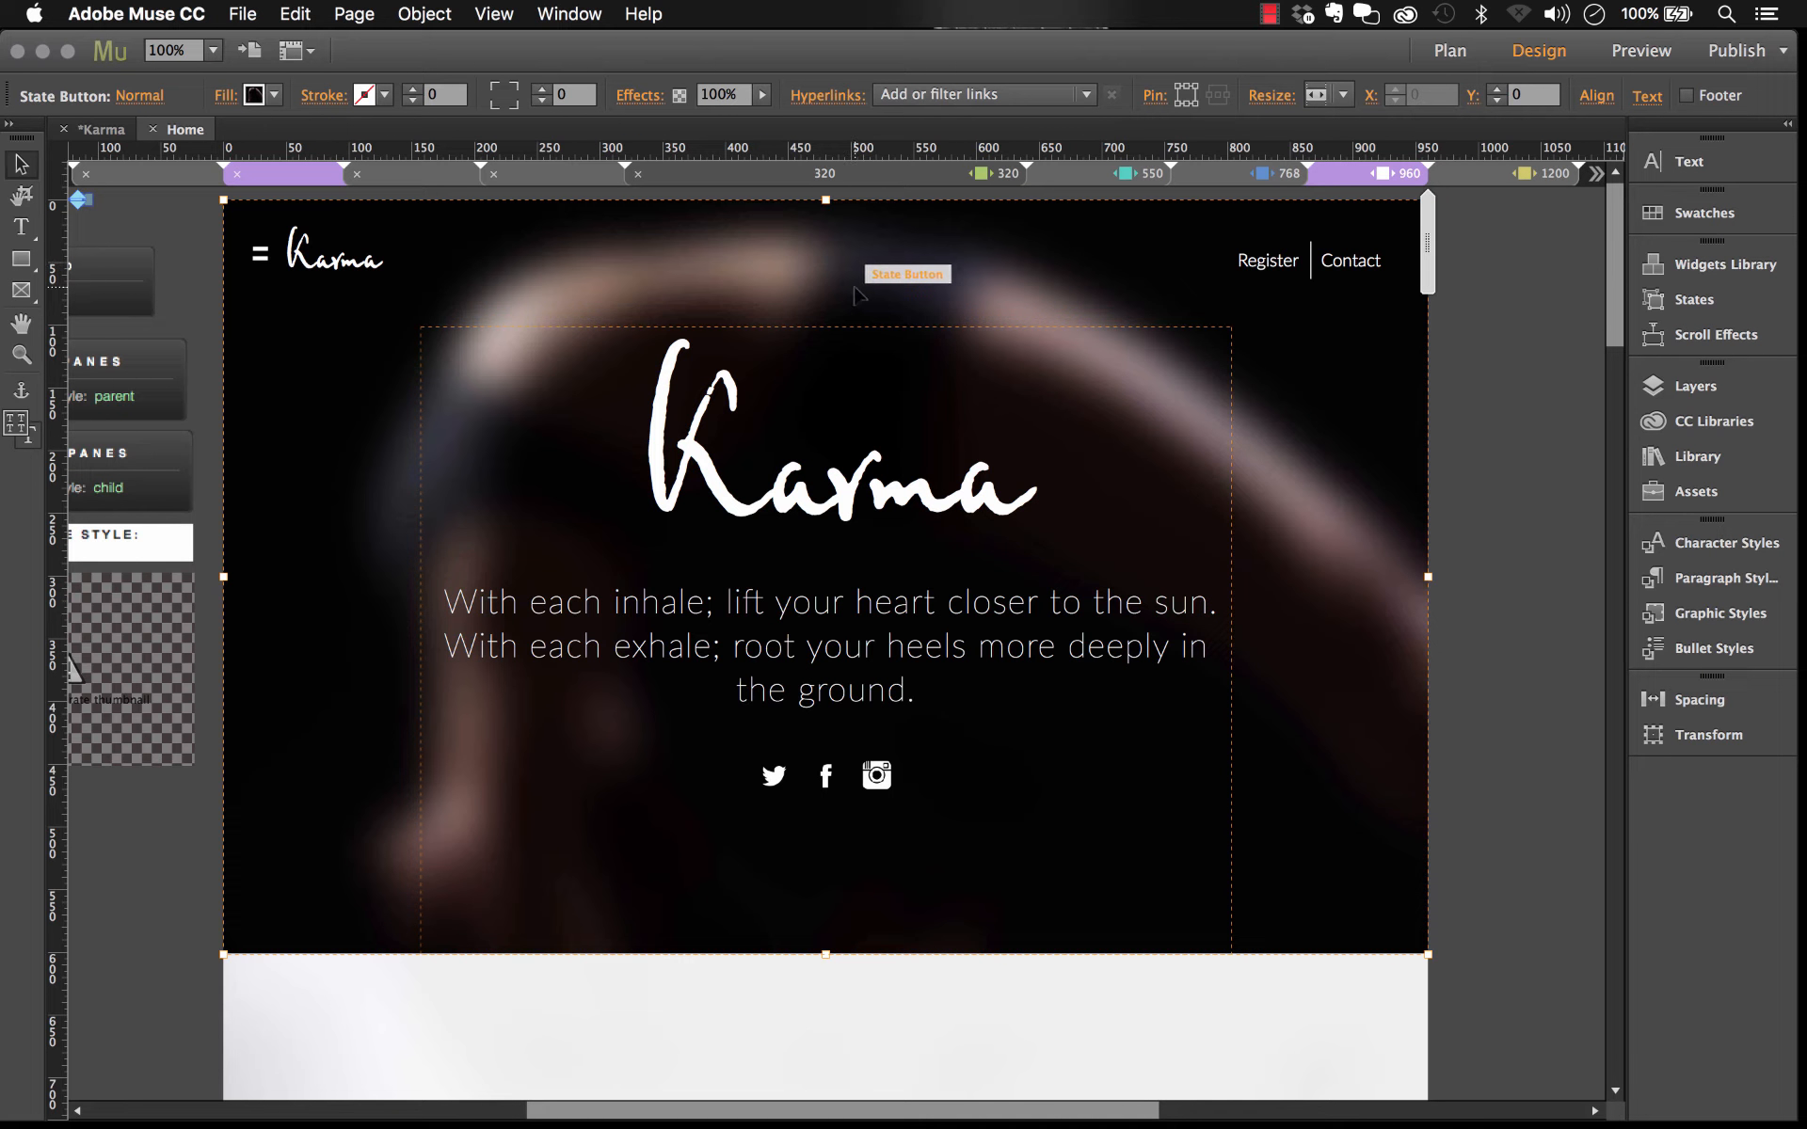
click(1715, 612)
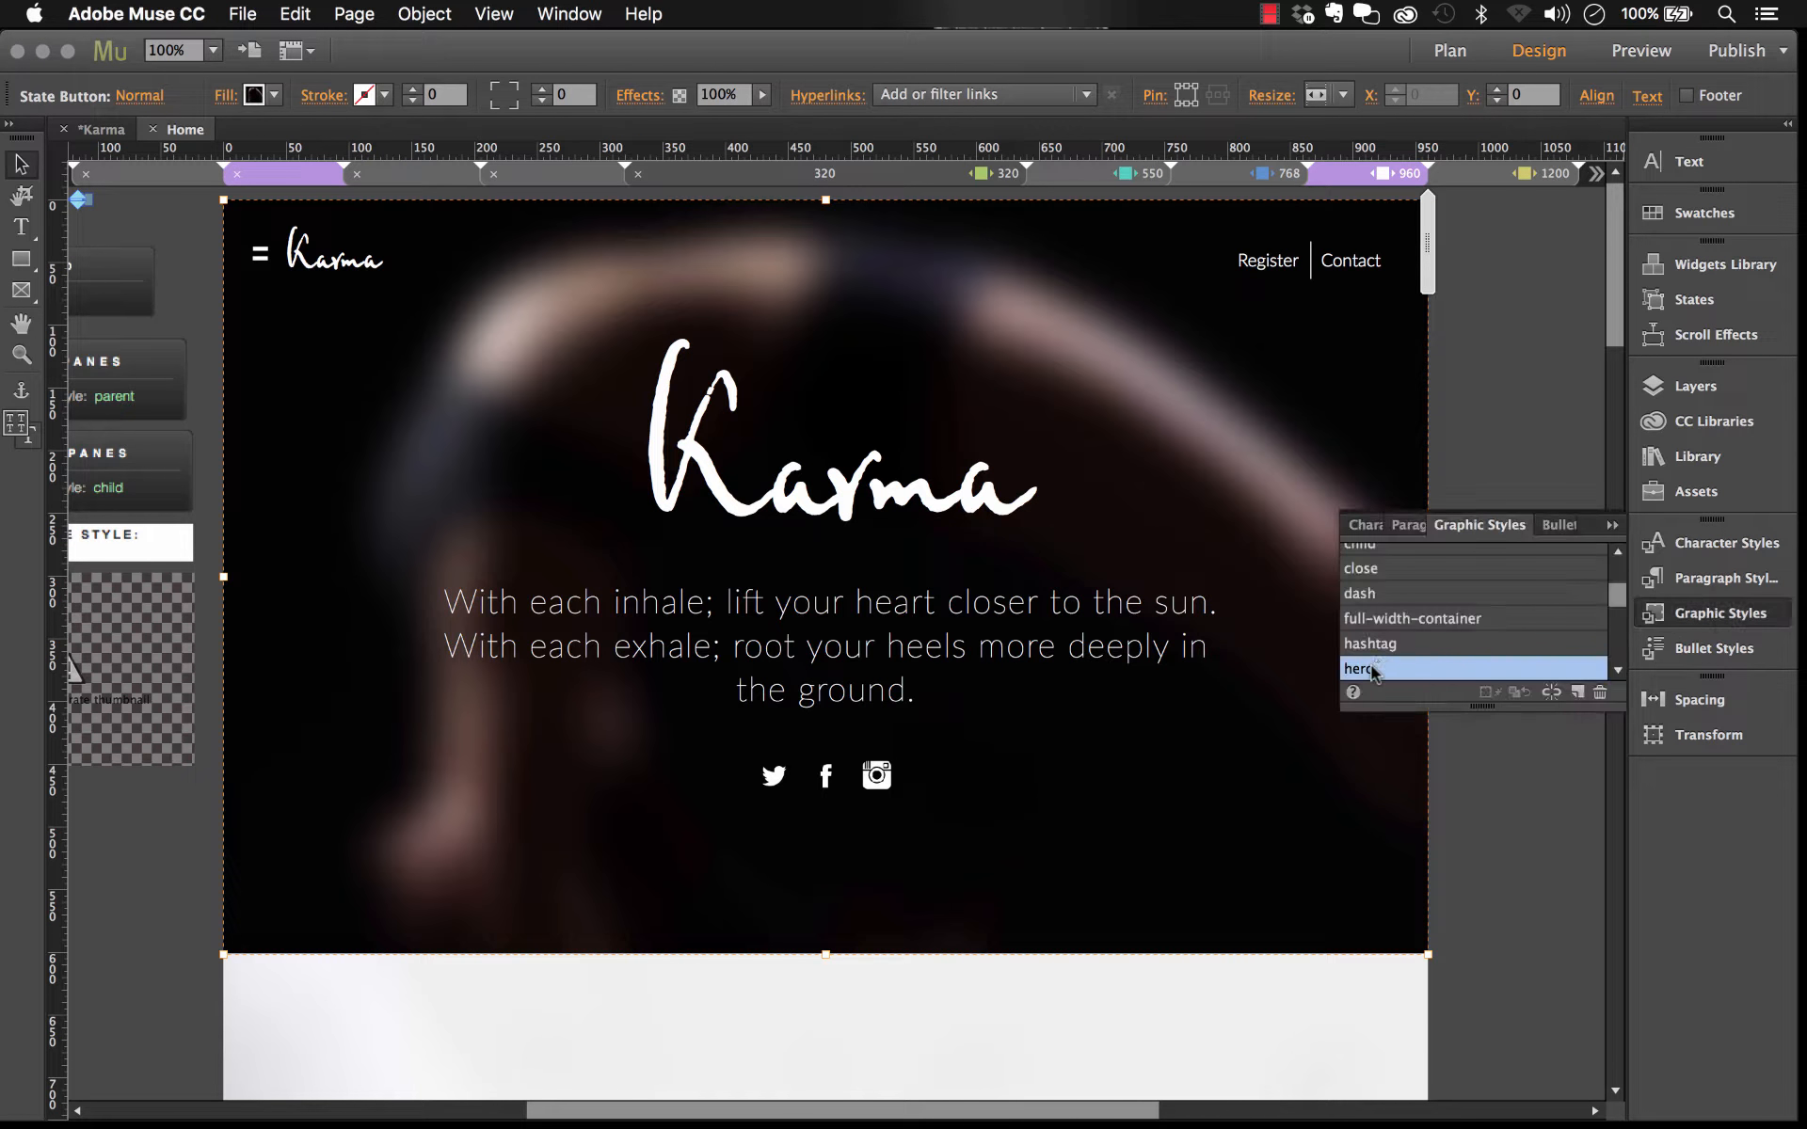
click(1577, 363)
click(1385, 360)
Step: Replace the hero's background fill image with img-01.jpg from the Demo folder
click(229, 99)
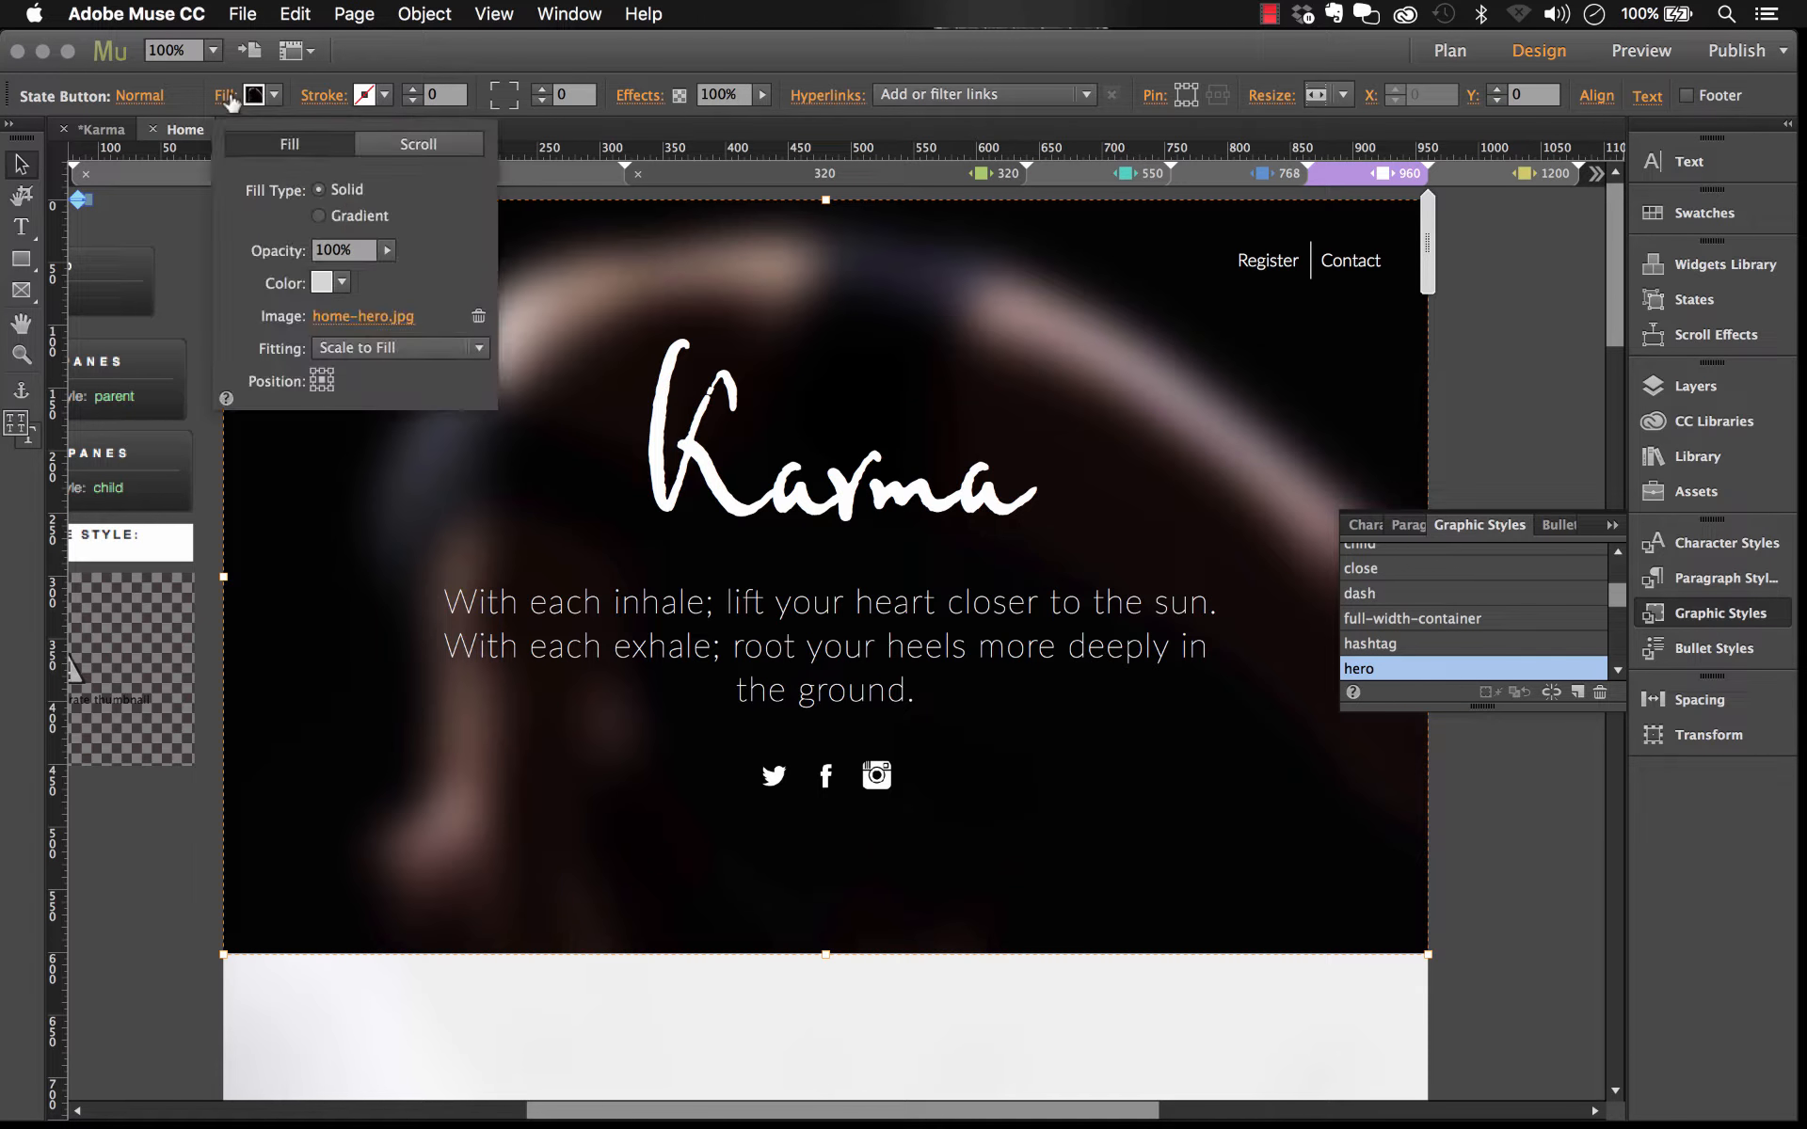
click(390, 323)
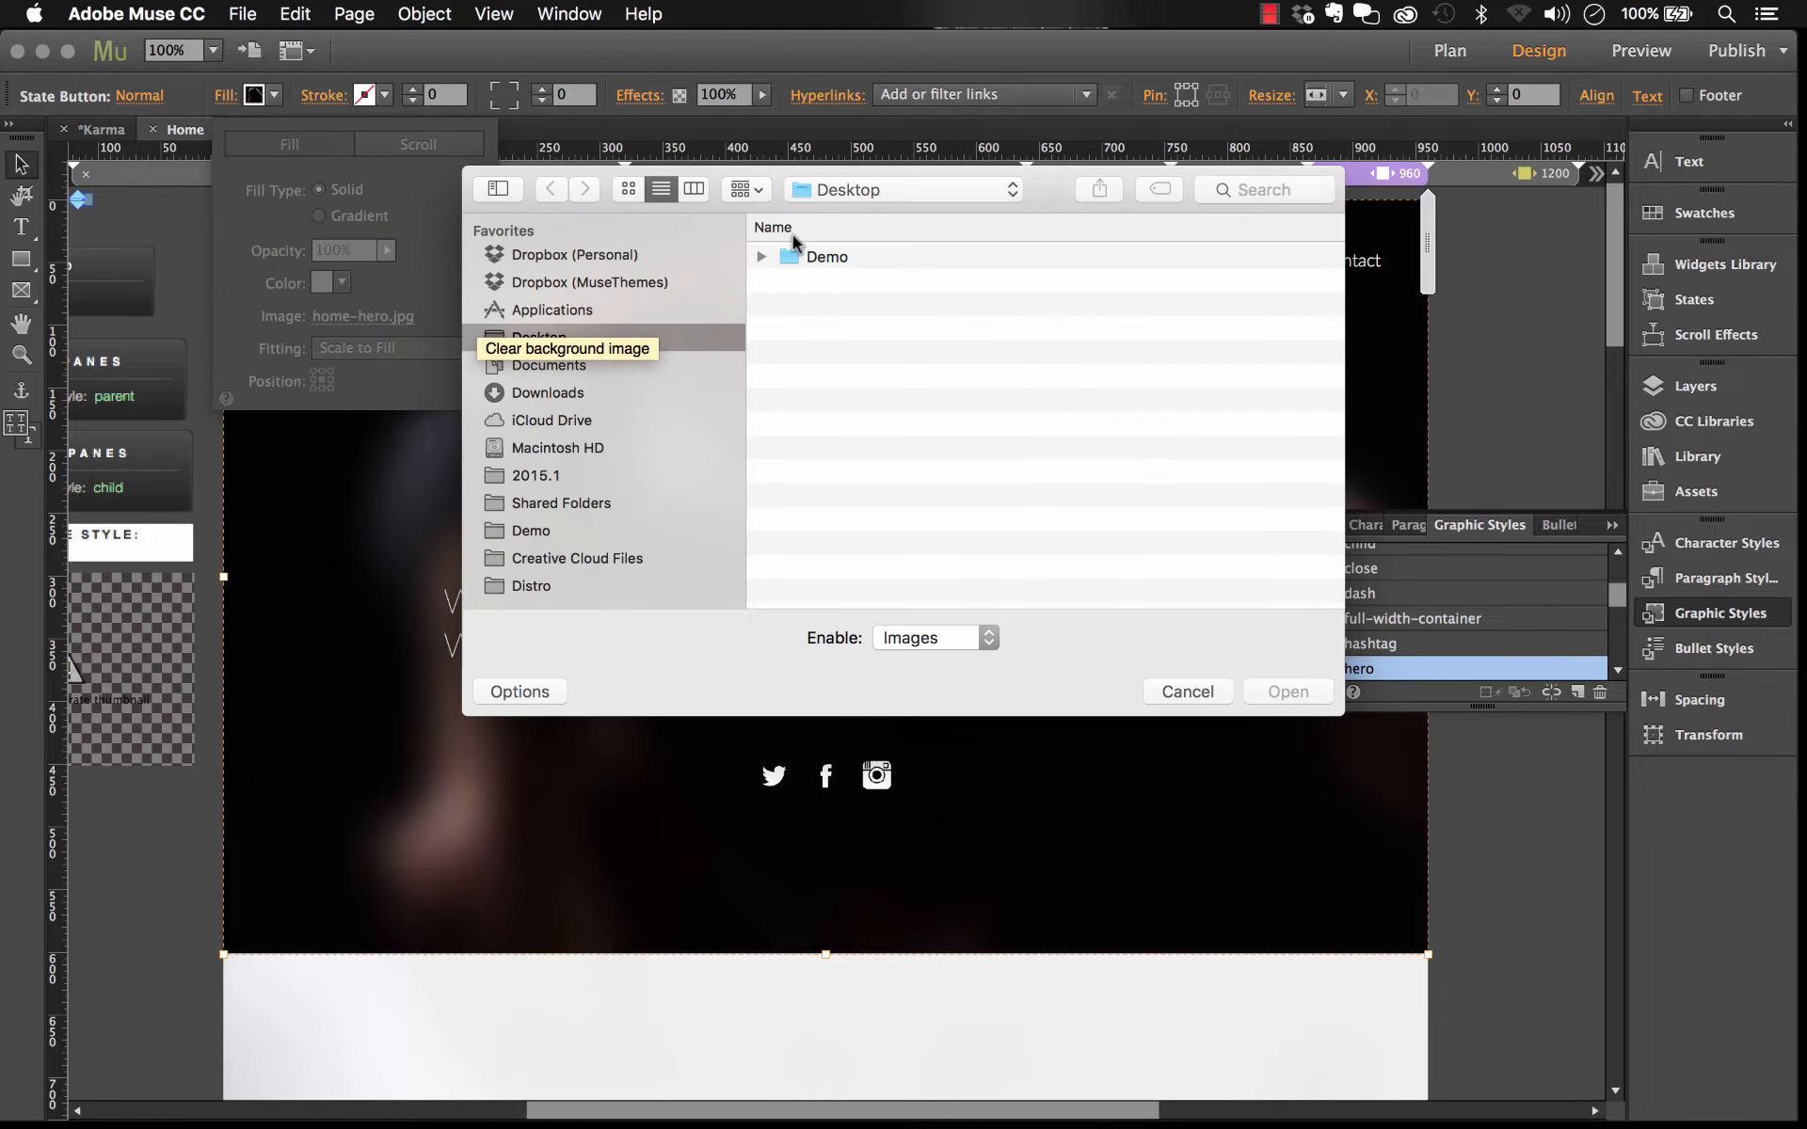
click(762, 256)
click(856, 281)
key(space)
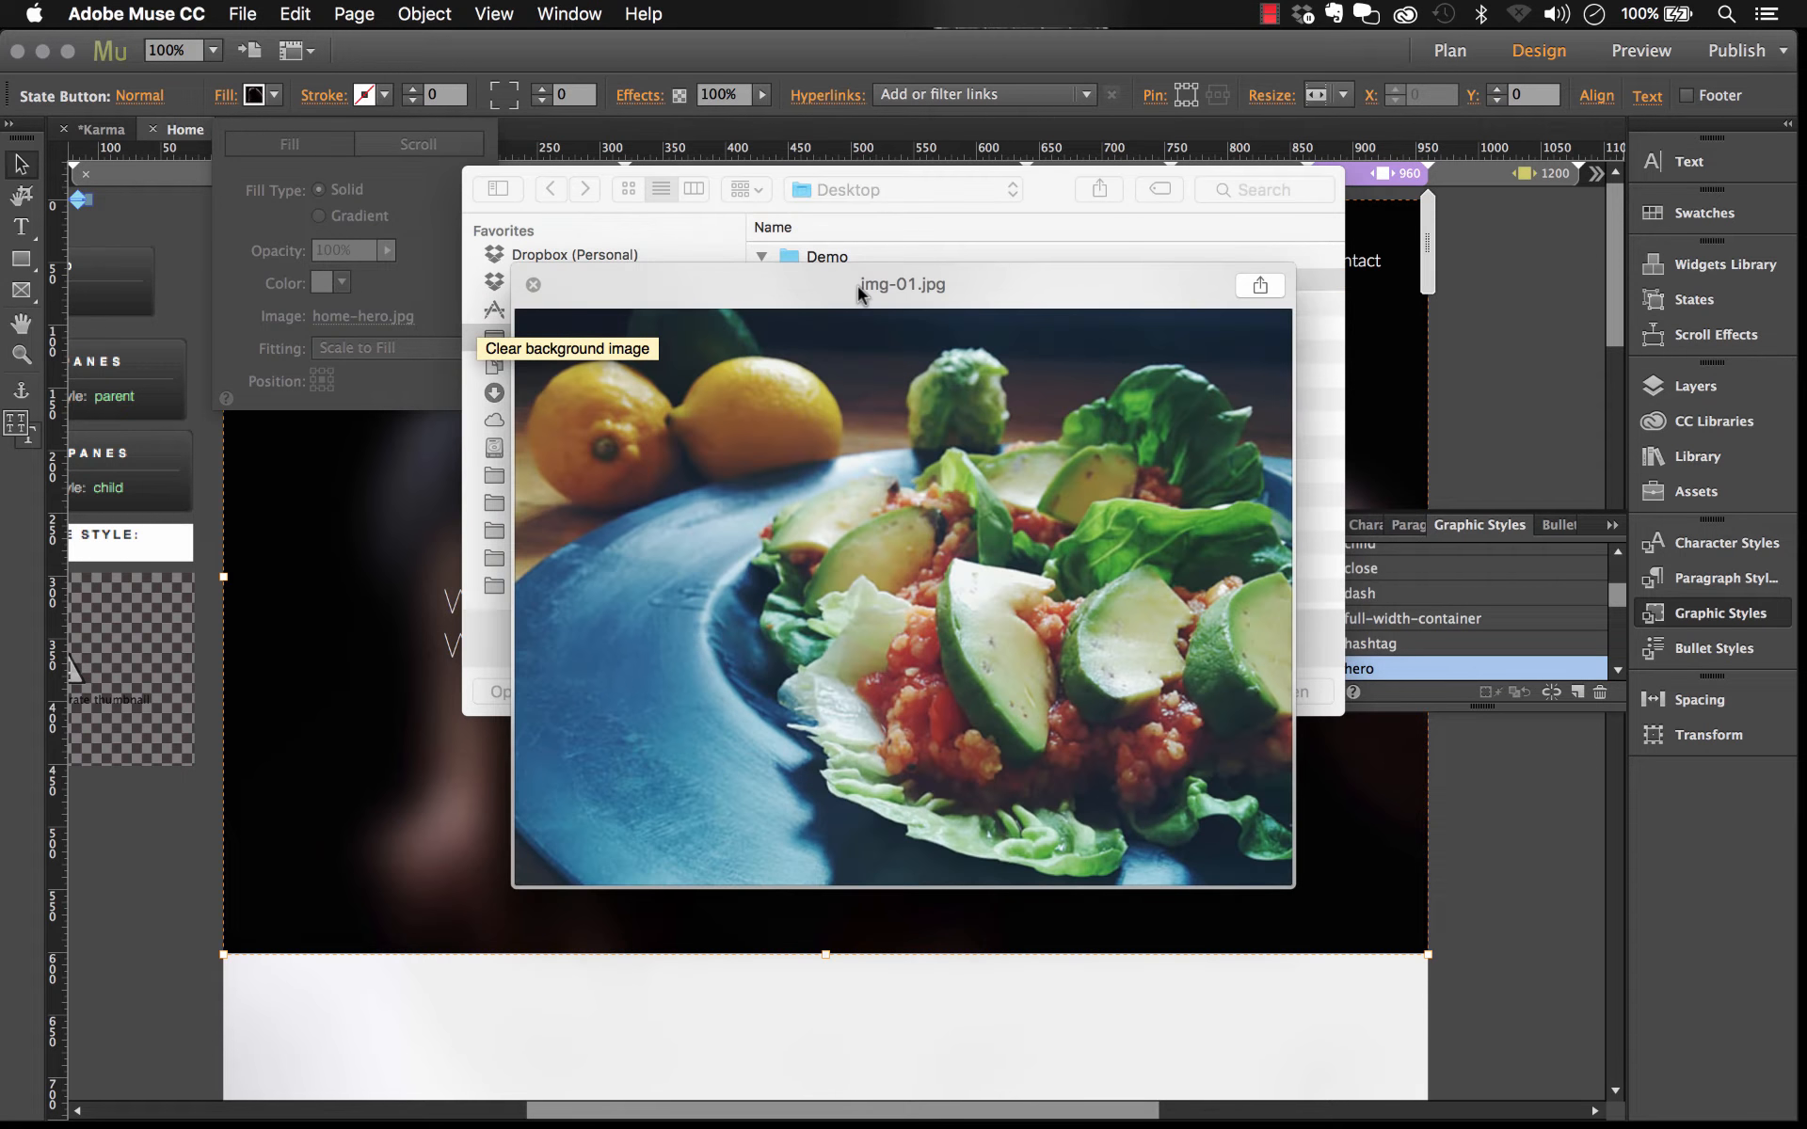
key(space)
click(1287, 690)
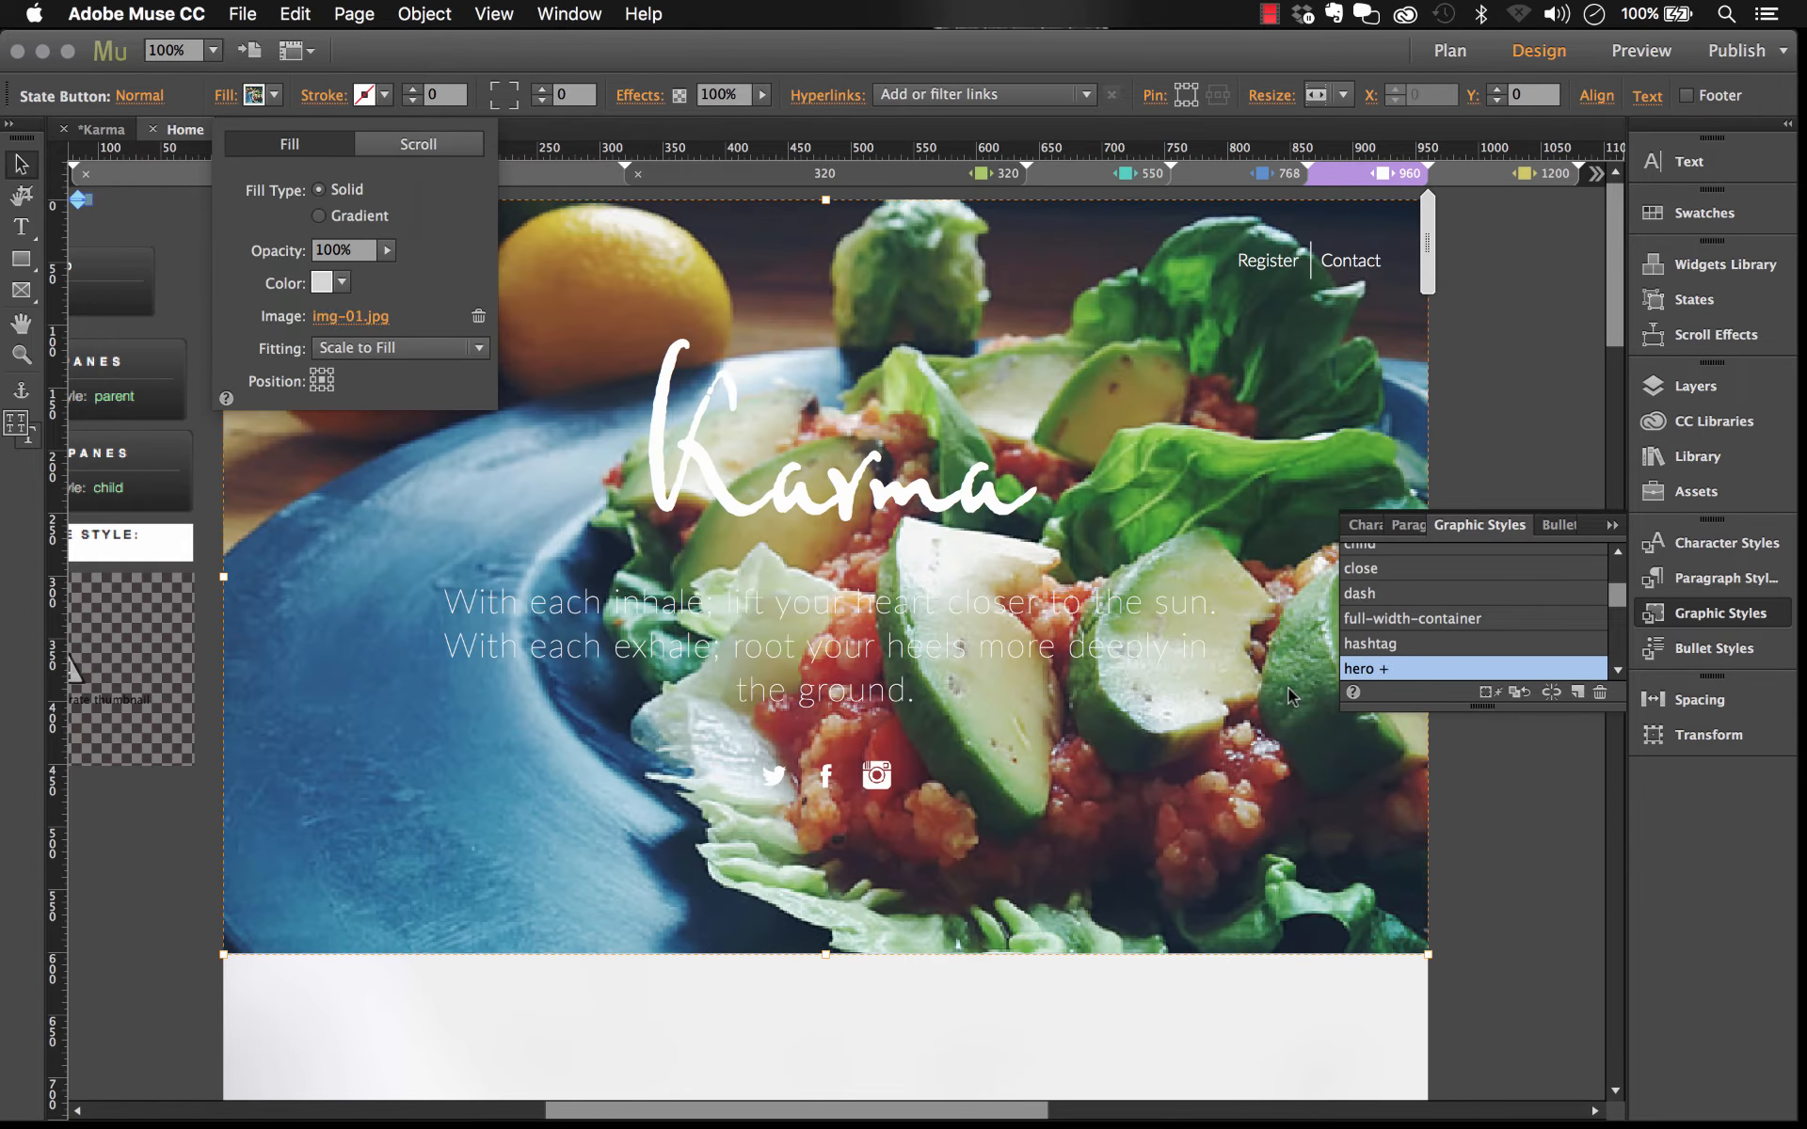
Step: Redefine the hero graphic style to match the new background image
mouse_move(1391, 670)
click(1381, 670)
right_click(1381, 671)
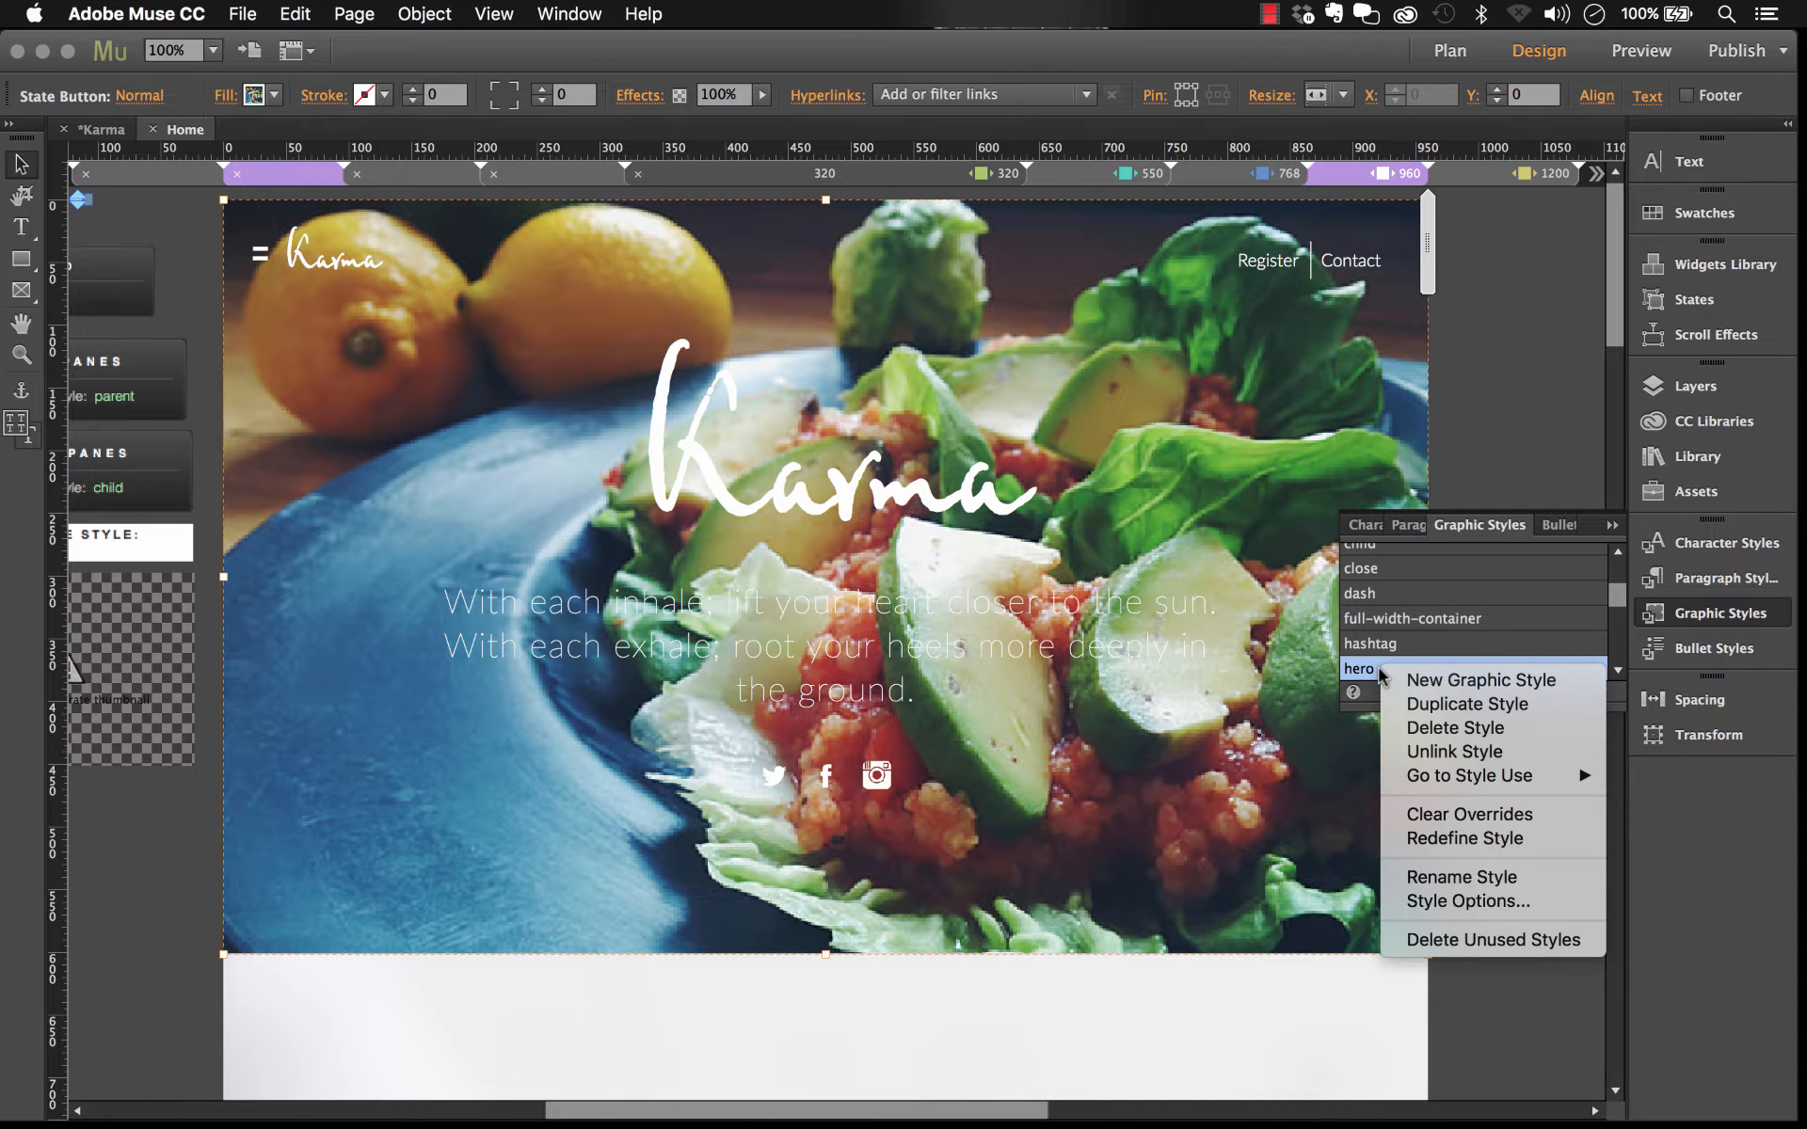
click(1474, 841)
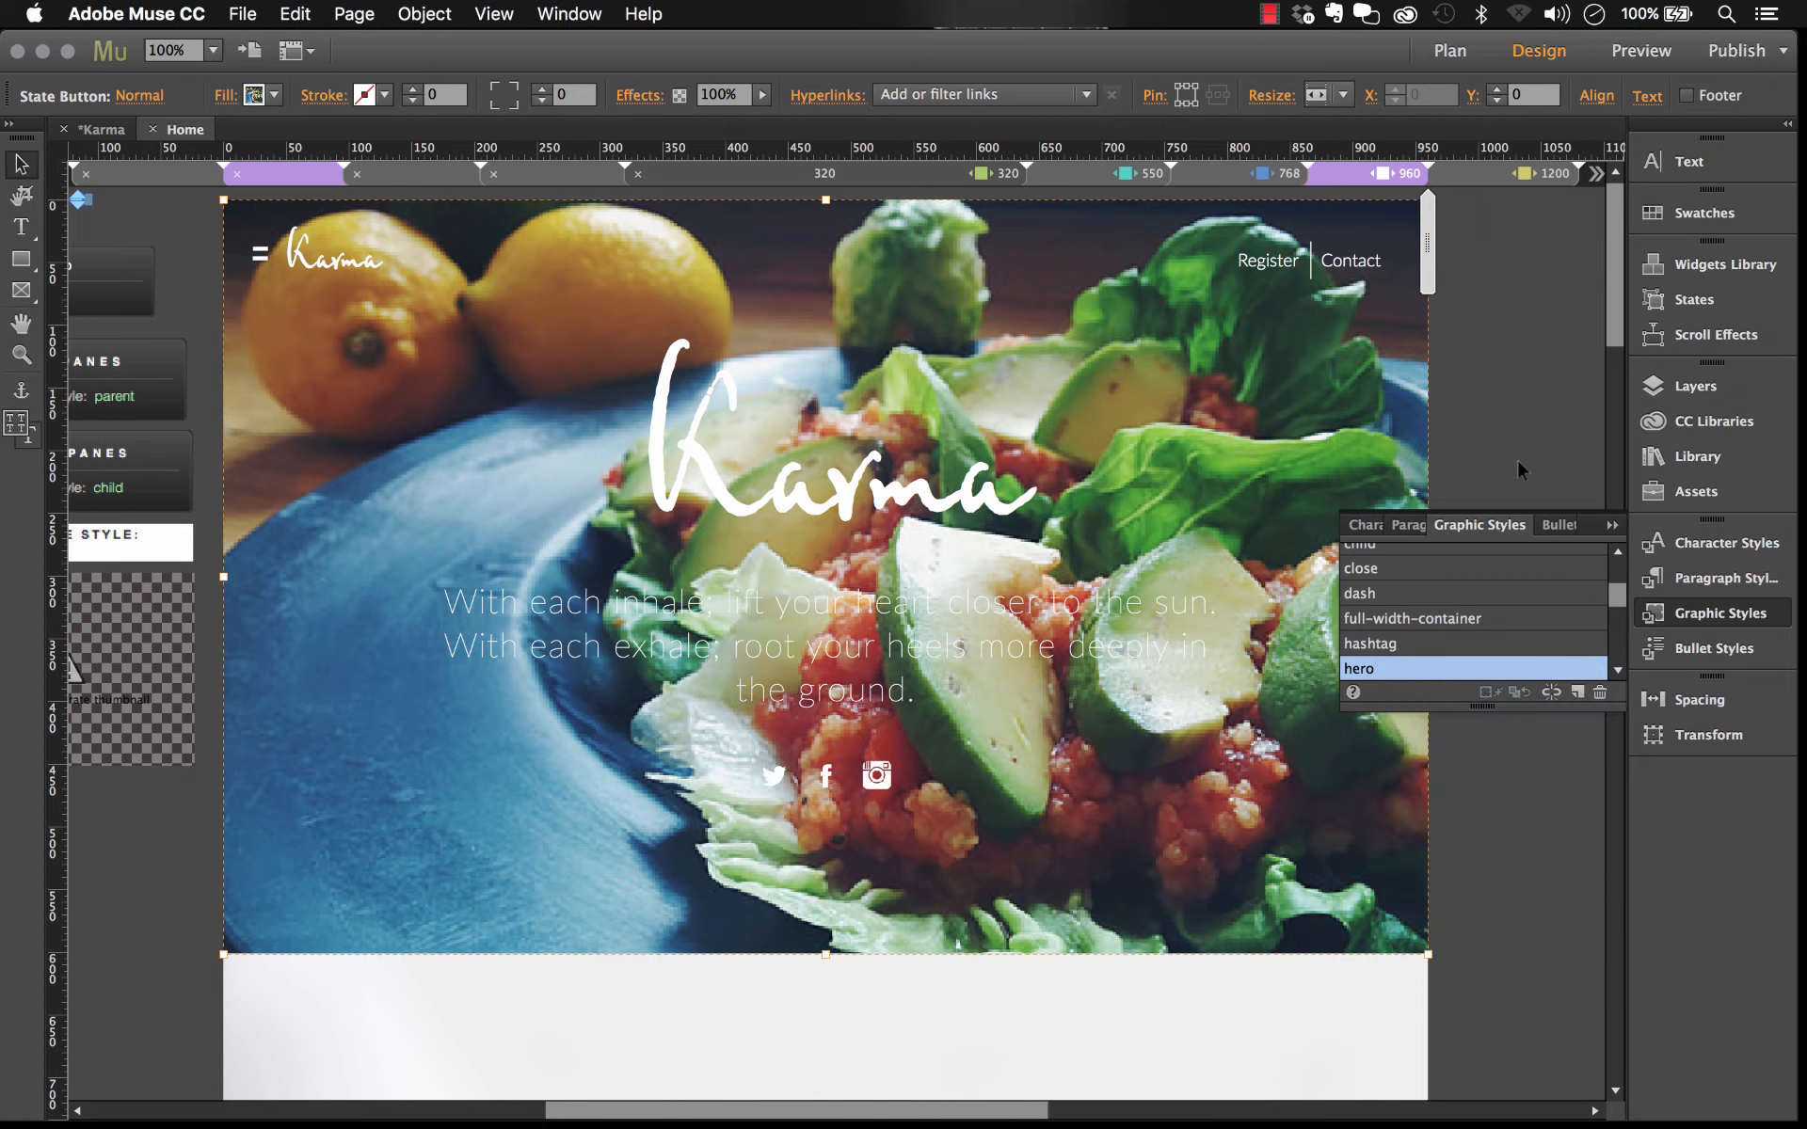
Step: Deselect the hero and open the Class Catalog page from the site plan
click(1536, 430)
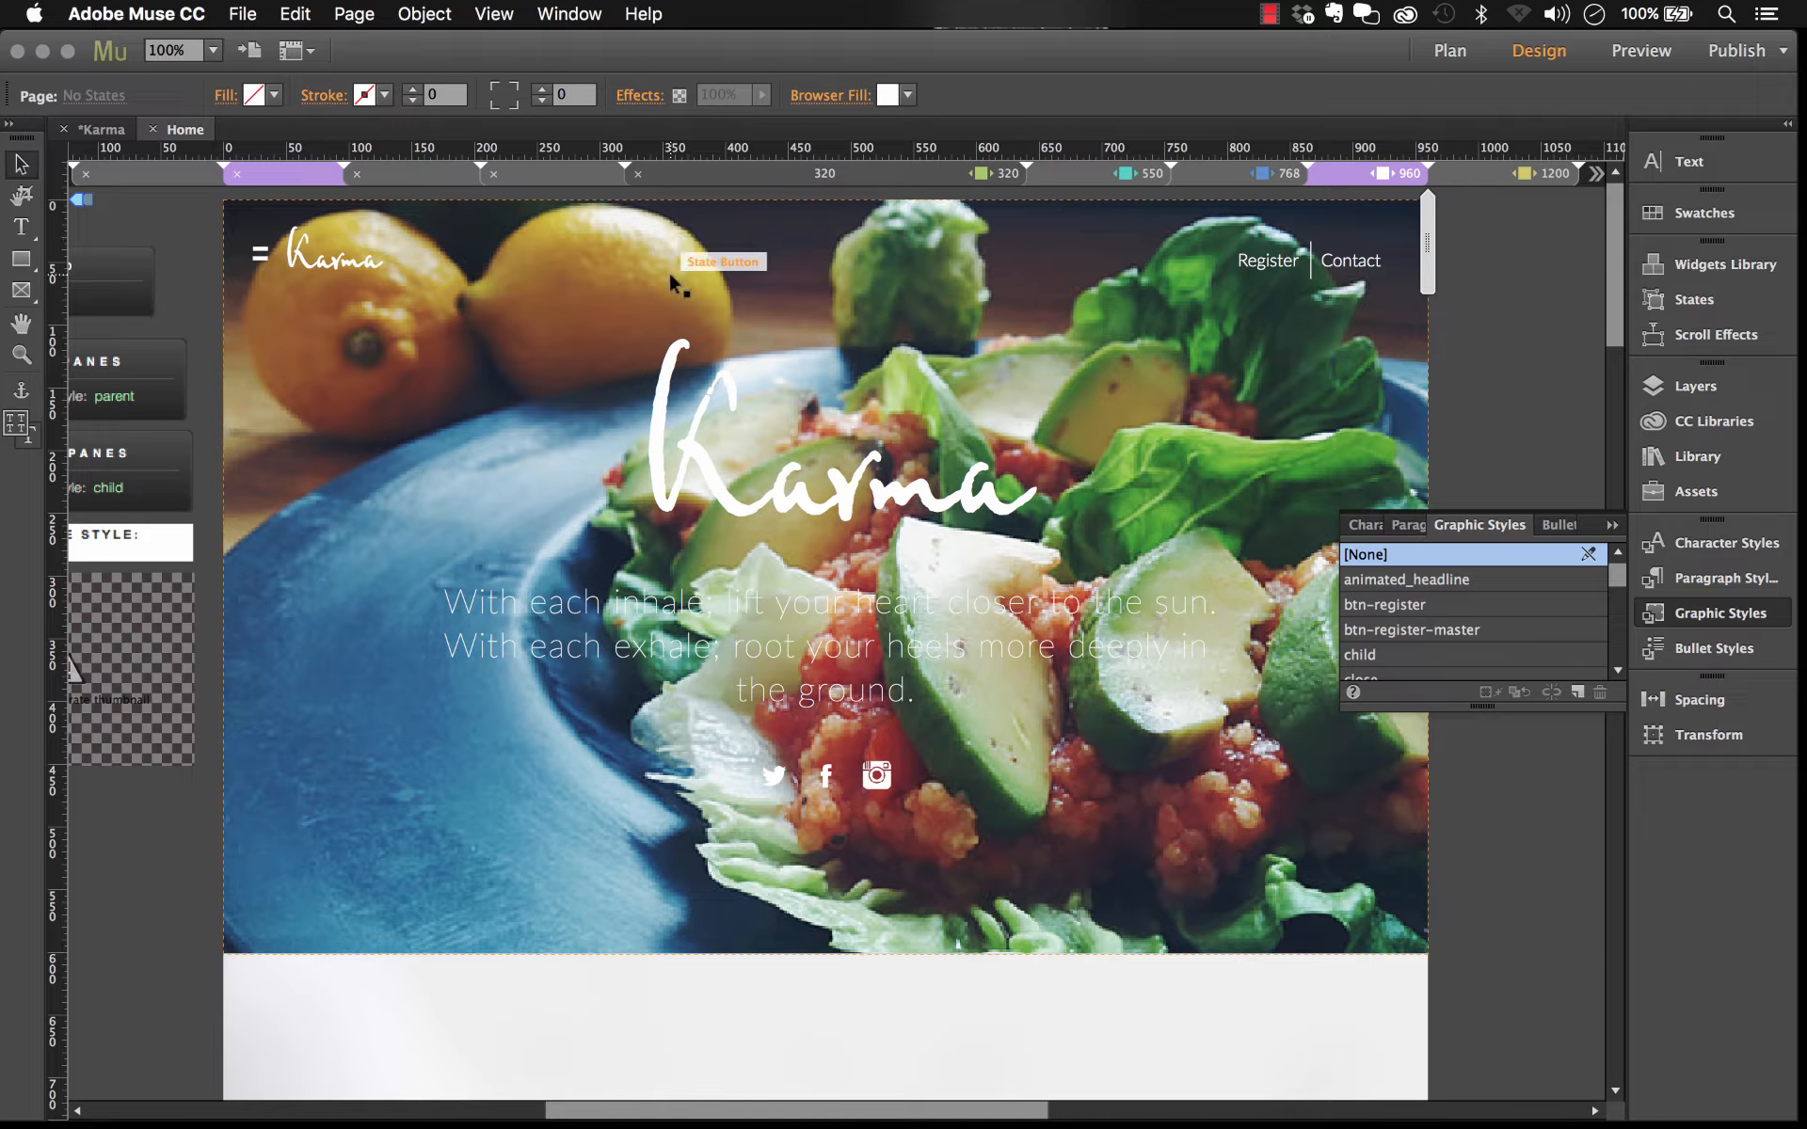
click(99, 129)
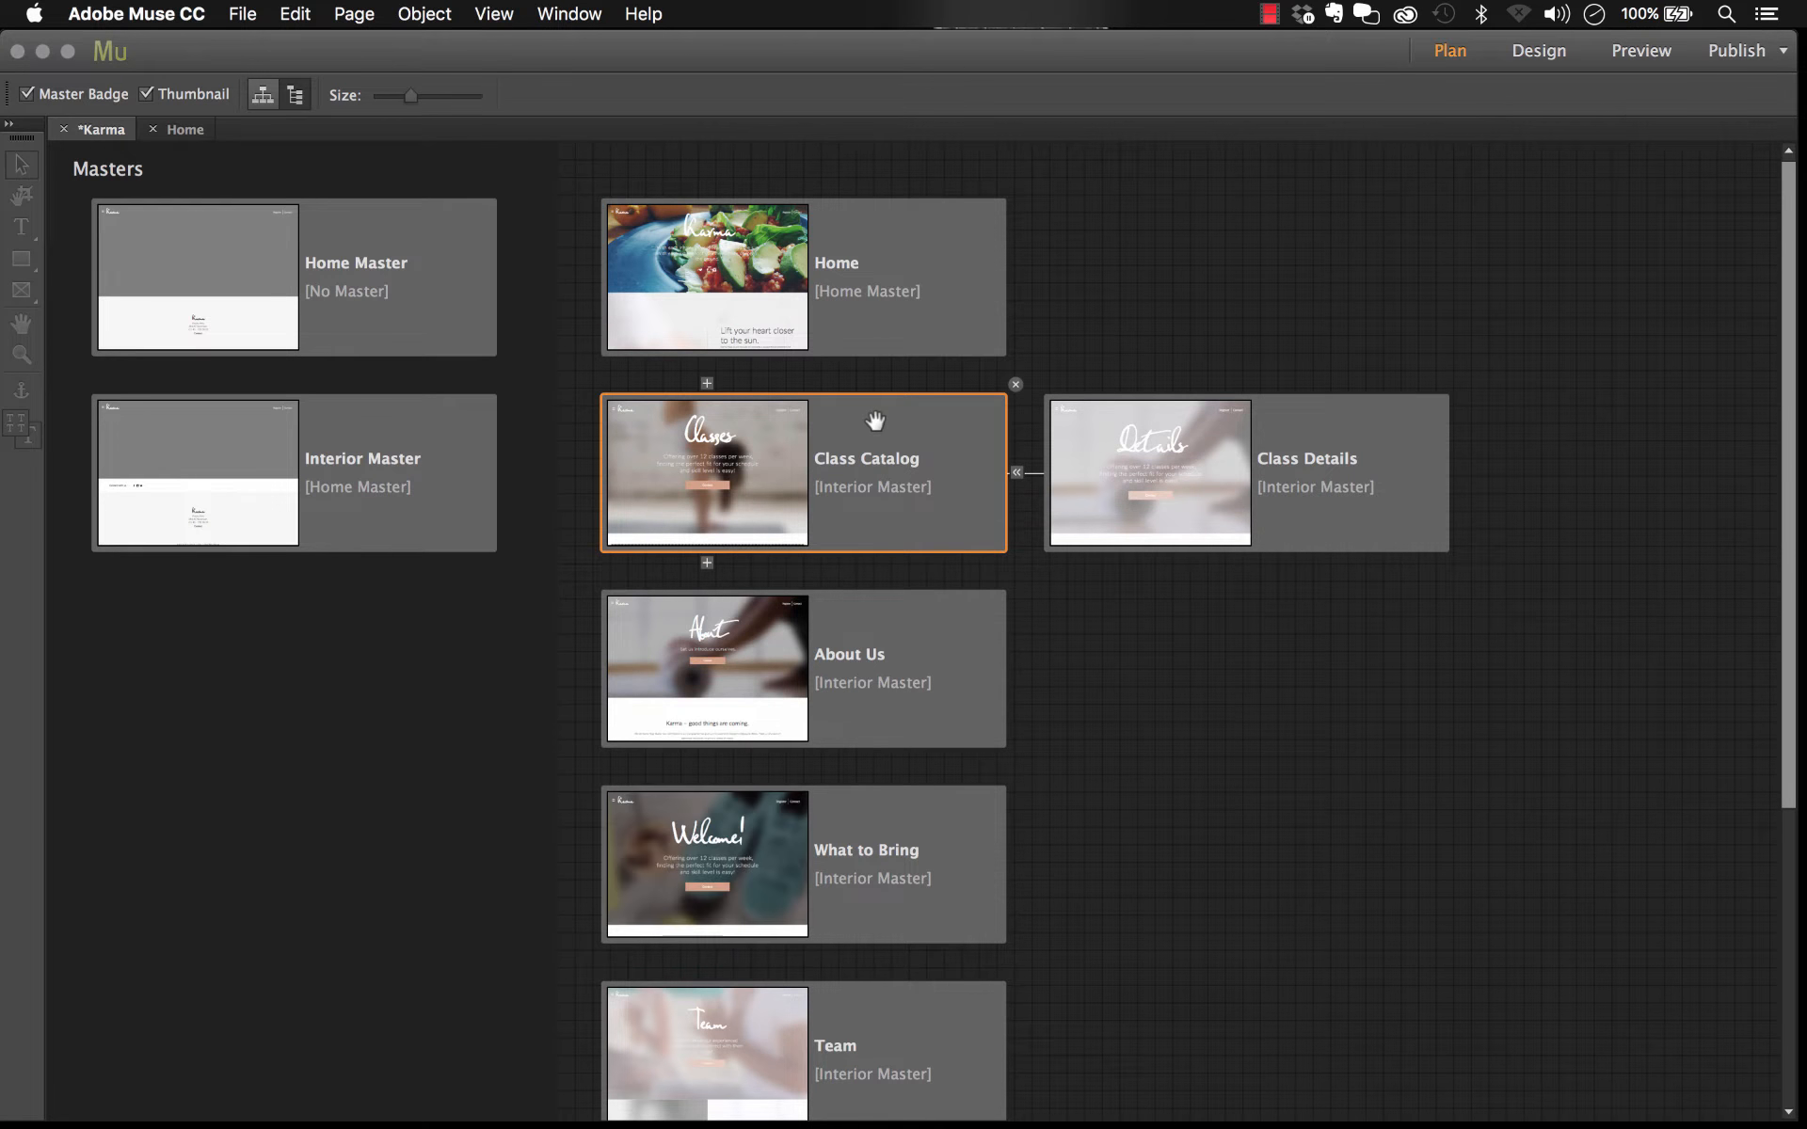
double_click(852, 414)
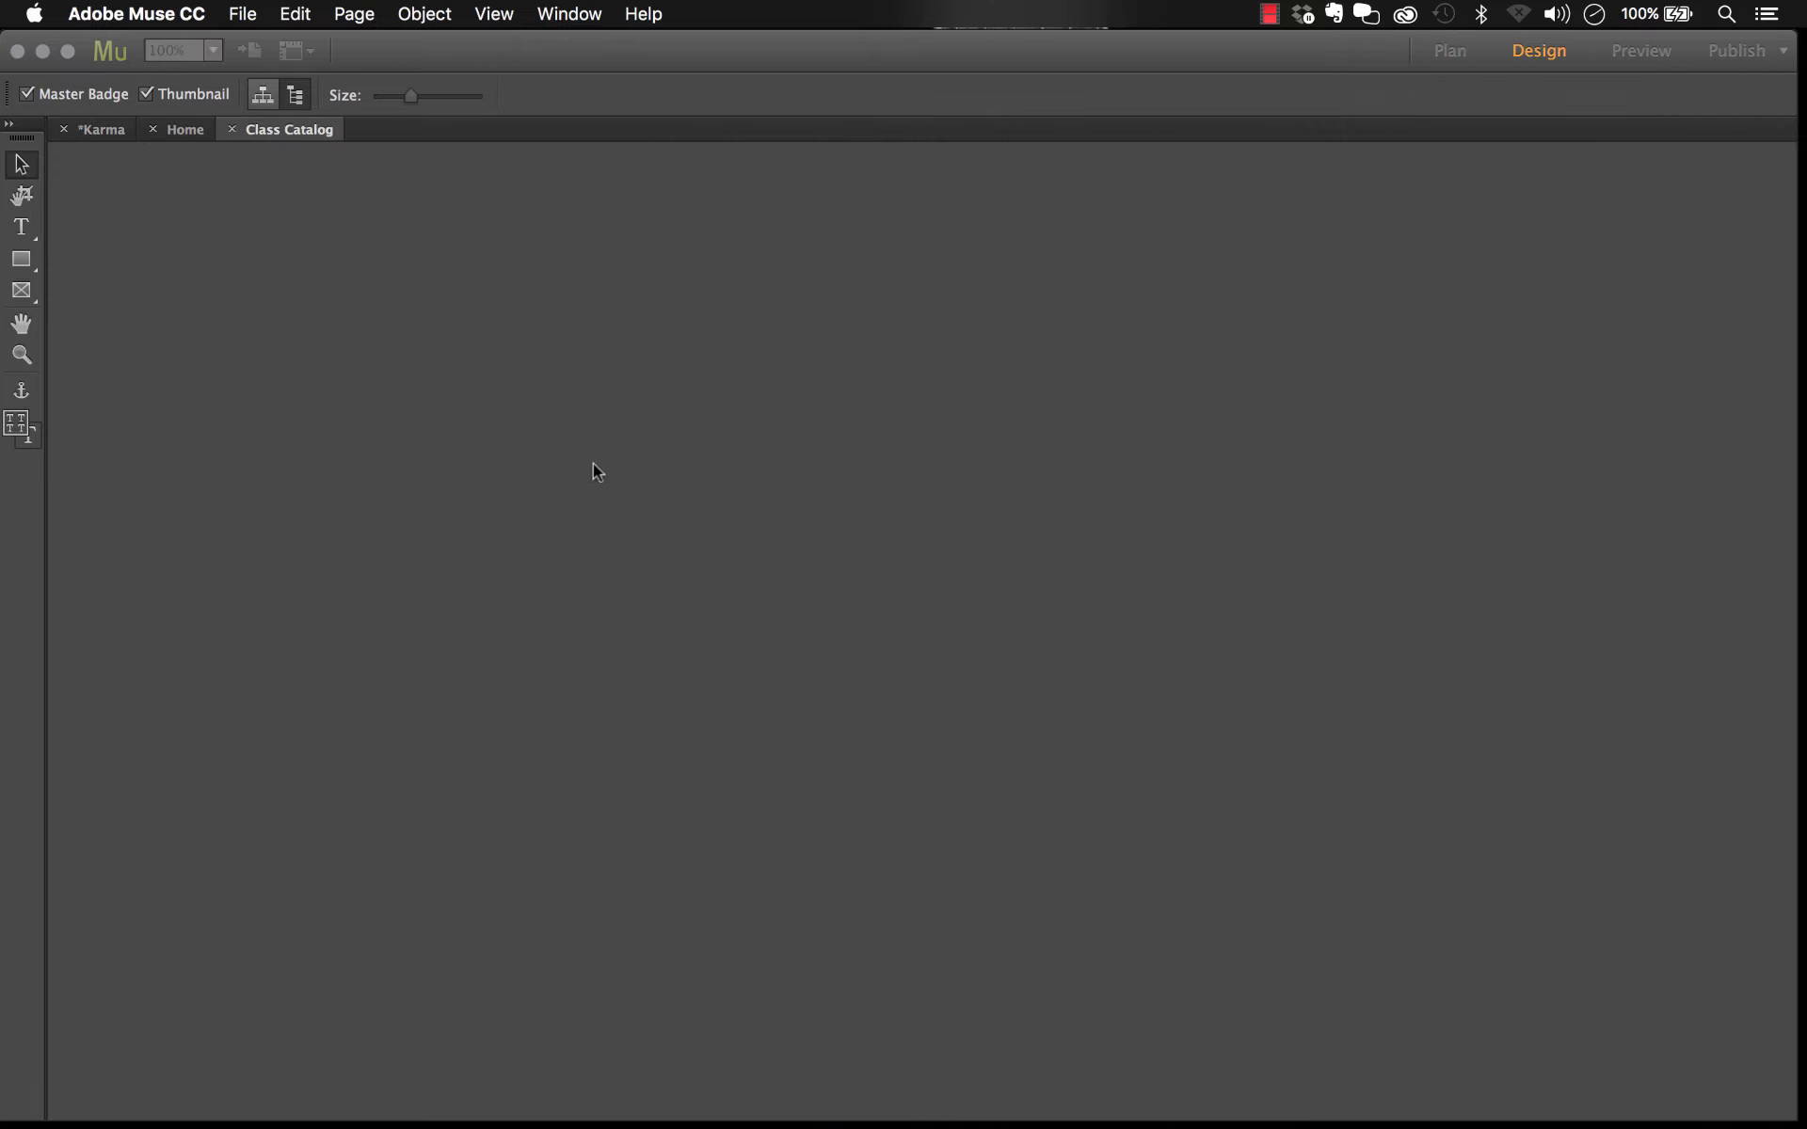
Step: Return to the Home page, reselect its hero and scroll down to the introduction section
click(184, 129)
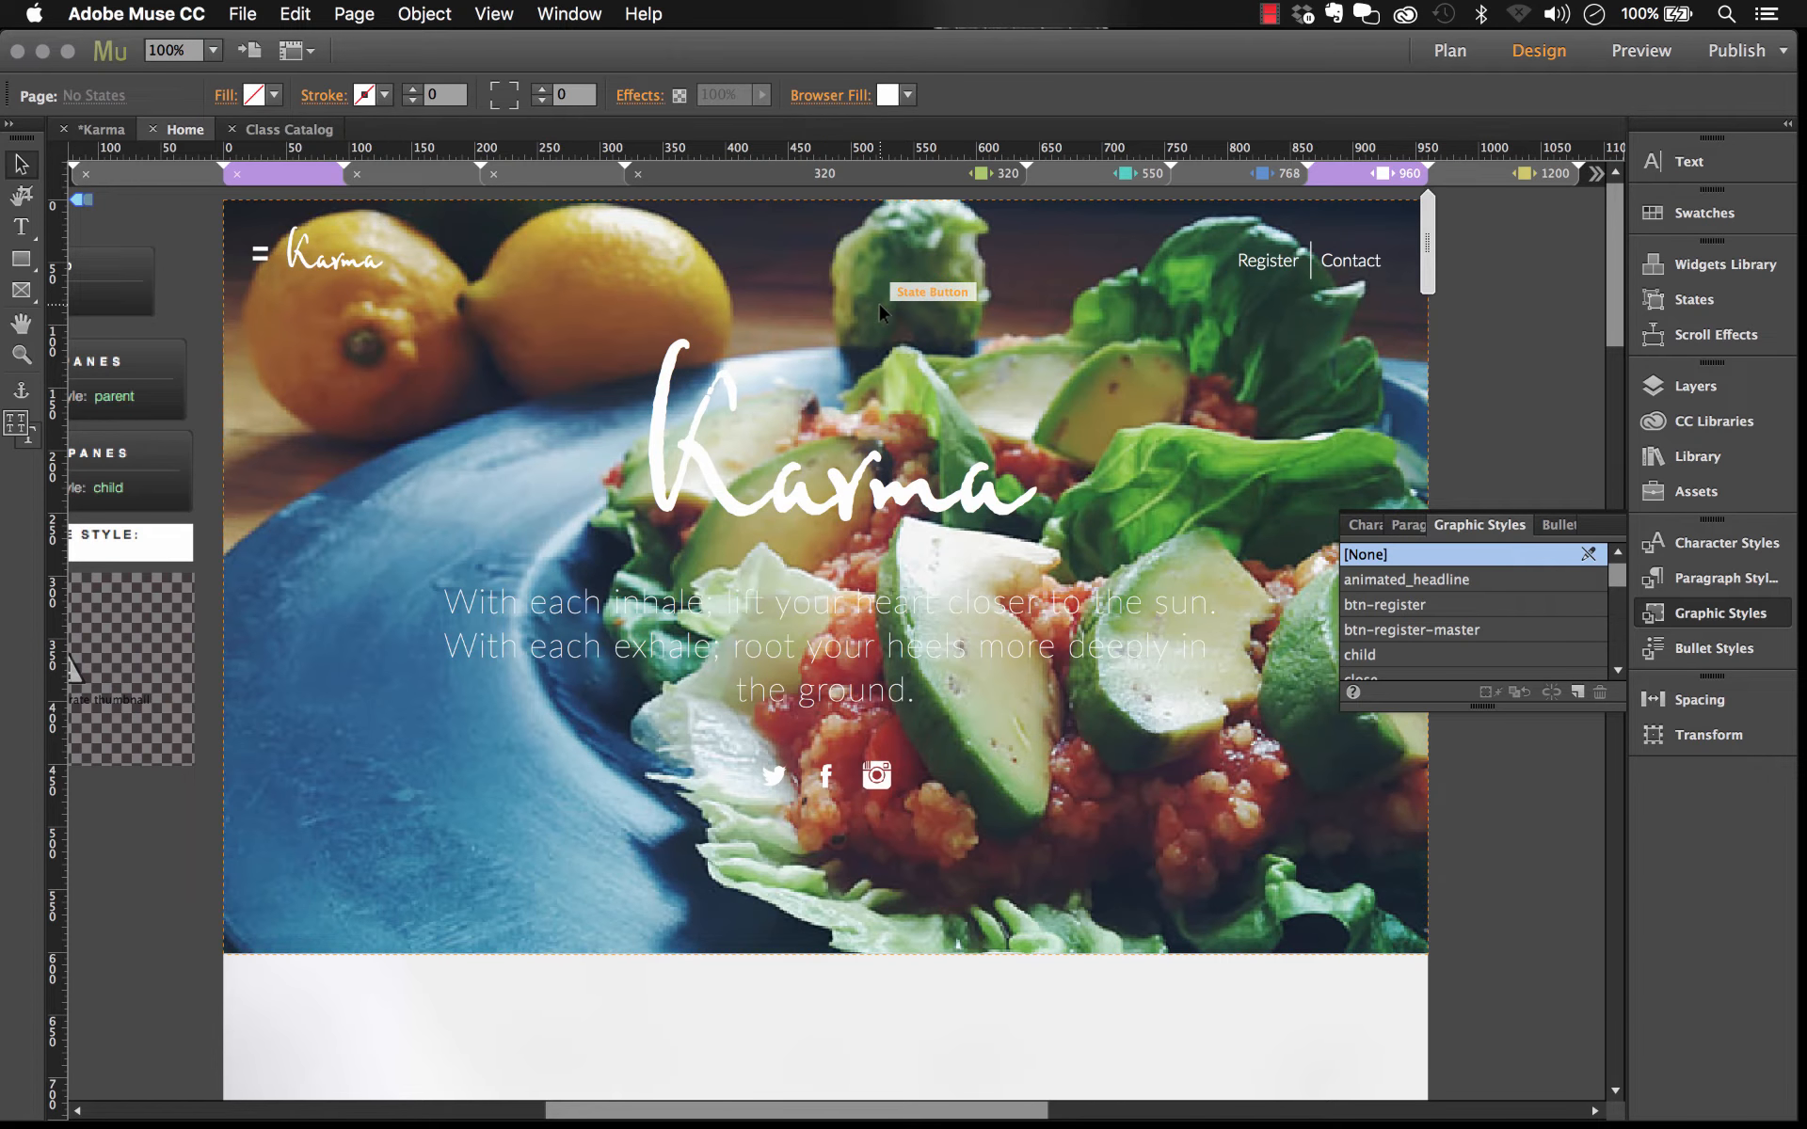
click(878, 301)
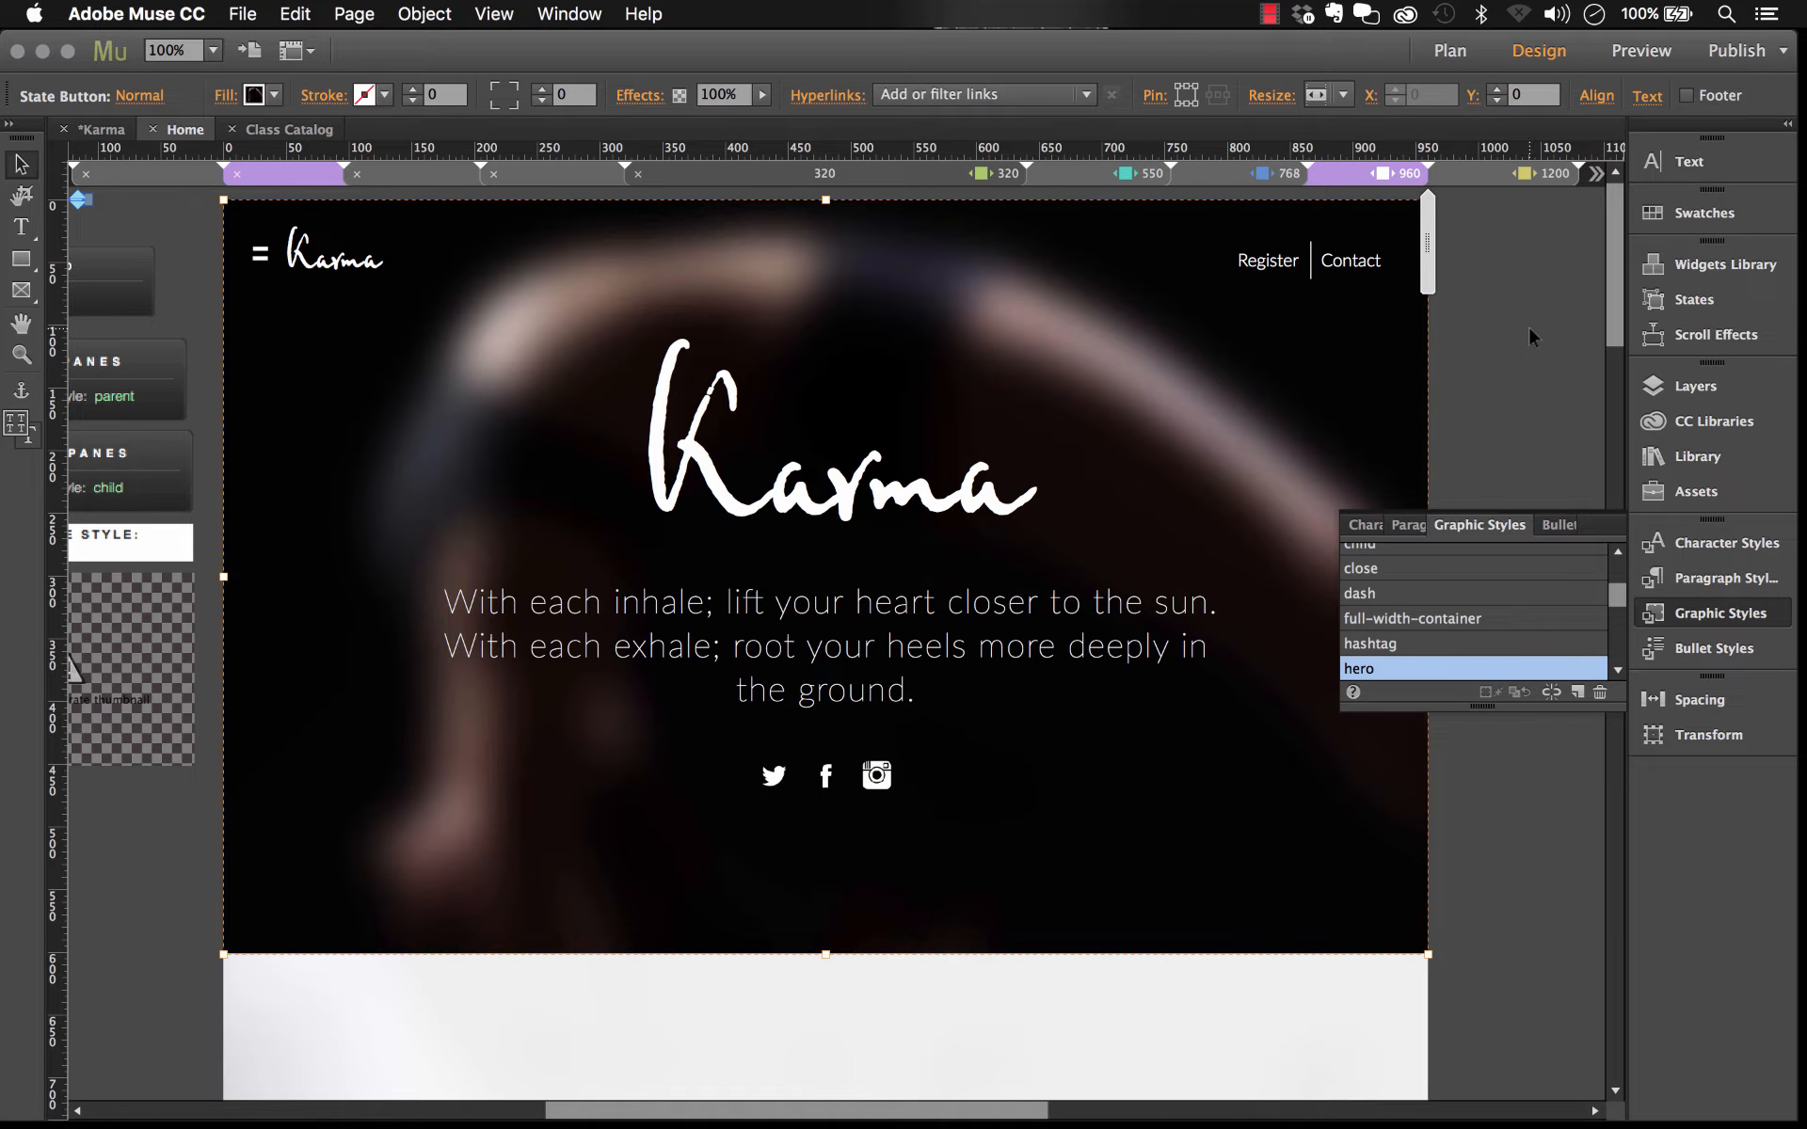
click(1529, 328)
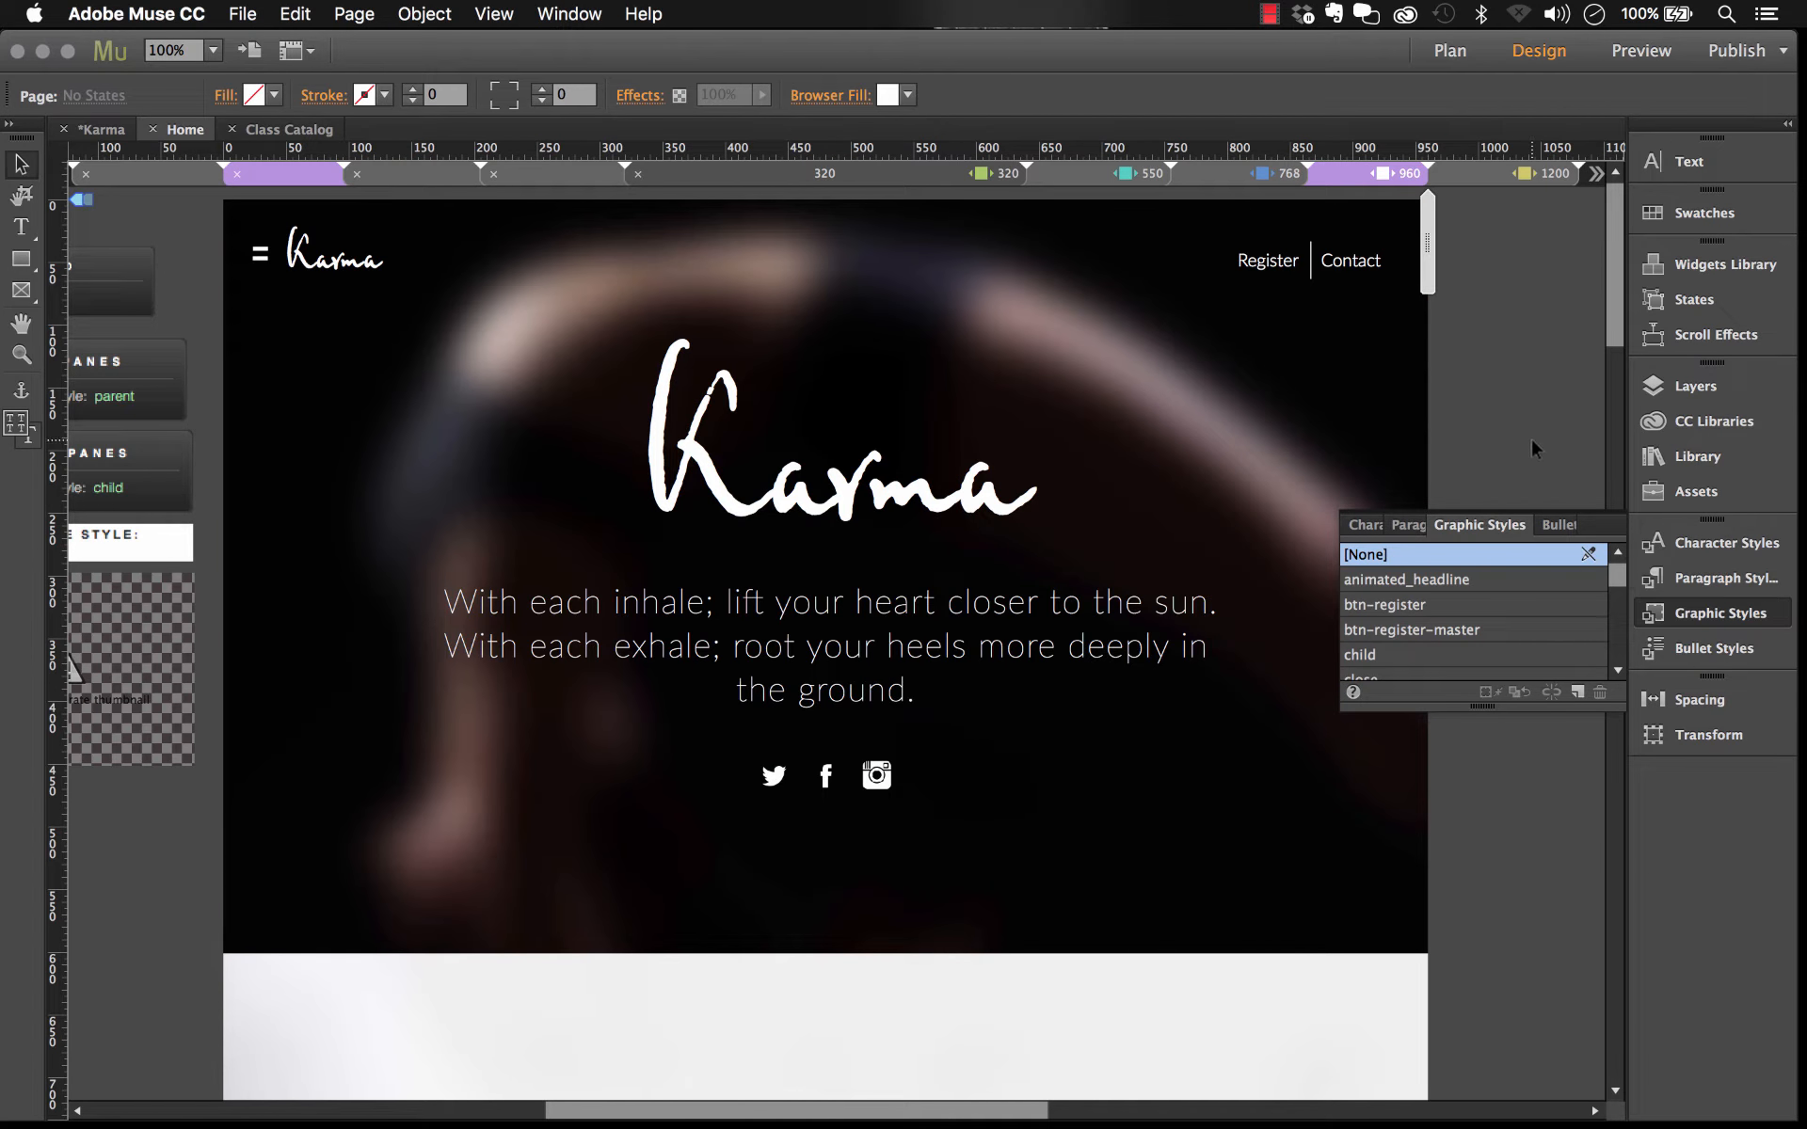
scroll(1530, 437, down, 6)
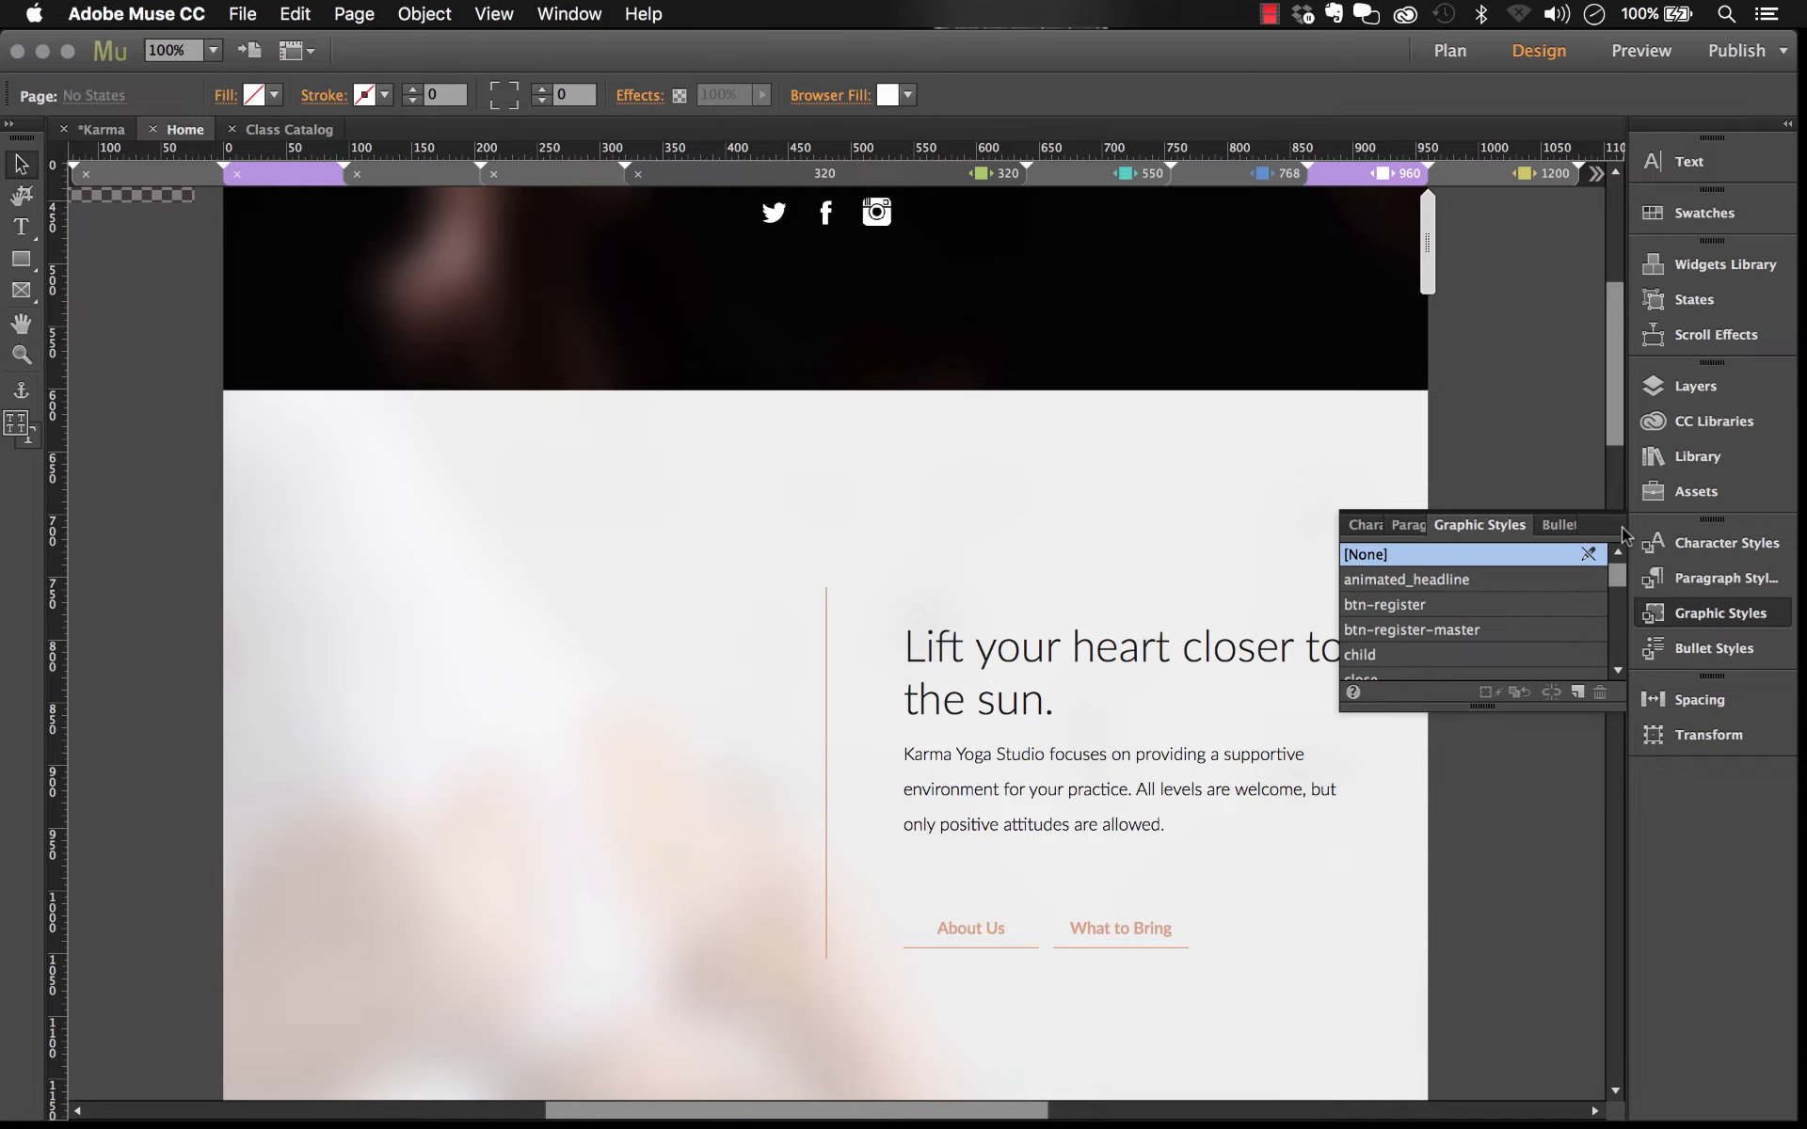
click(1696, 611)
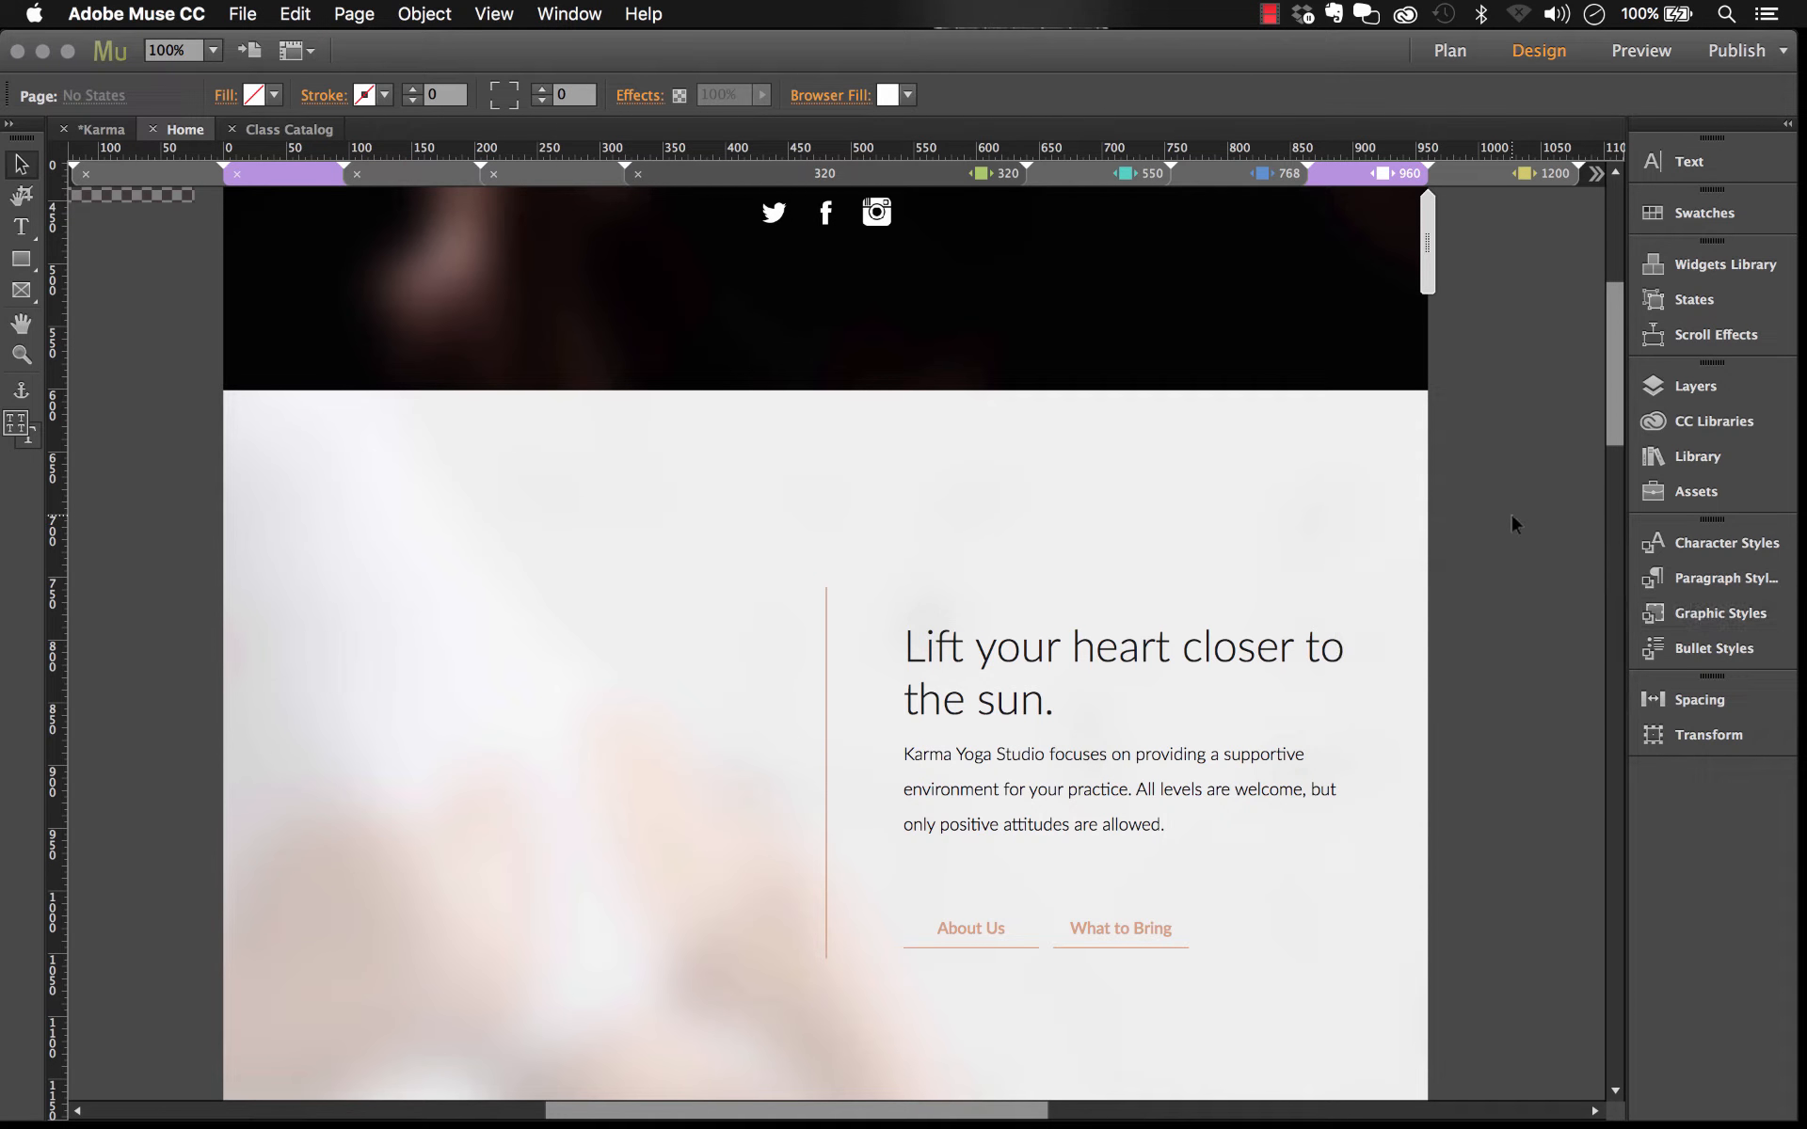
scroll(1511, 516, down, 3)
scroll(1511, 516, up, 1)
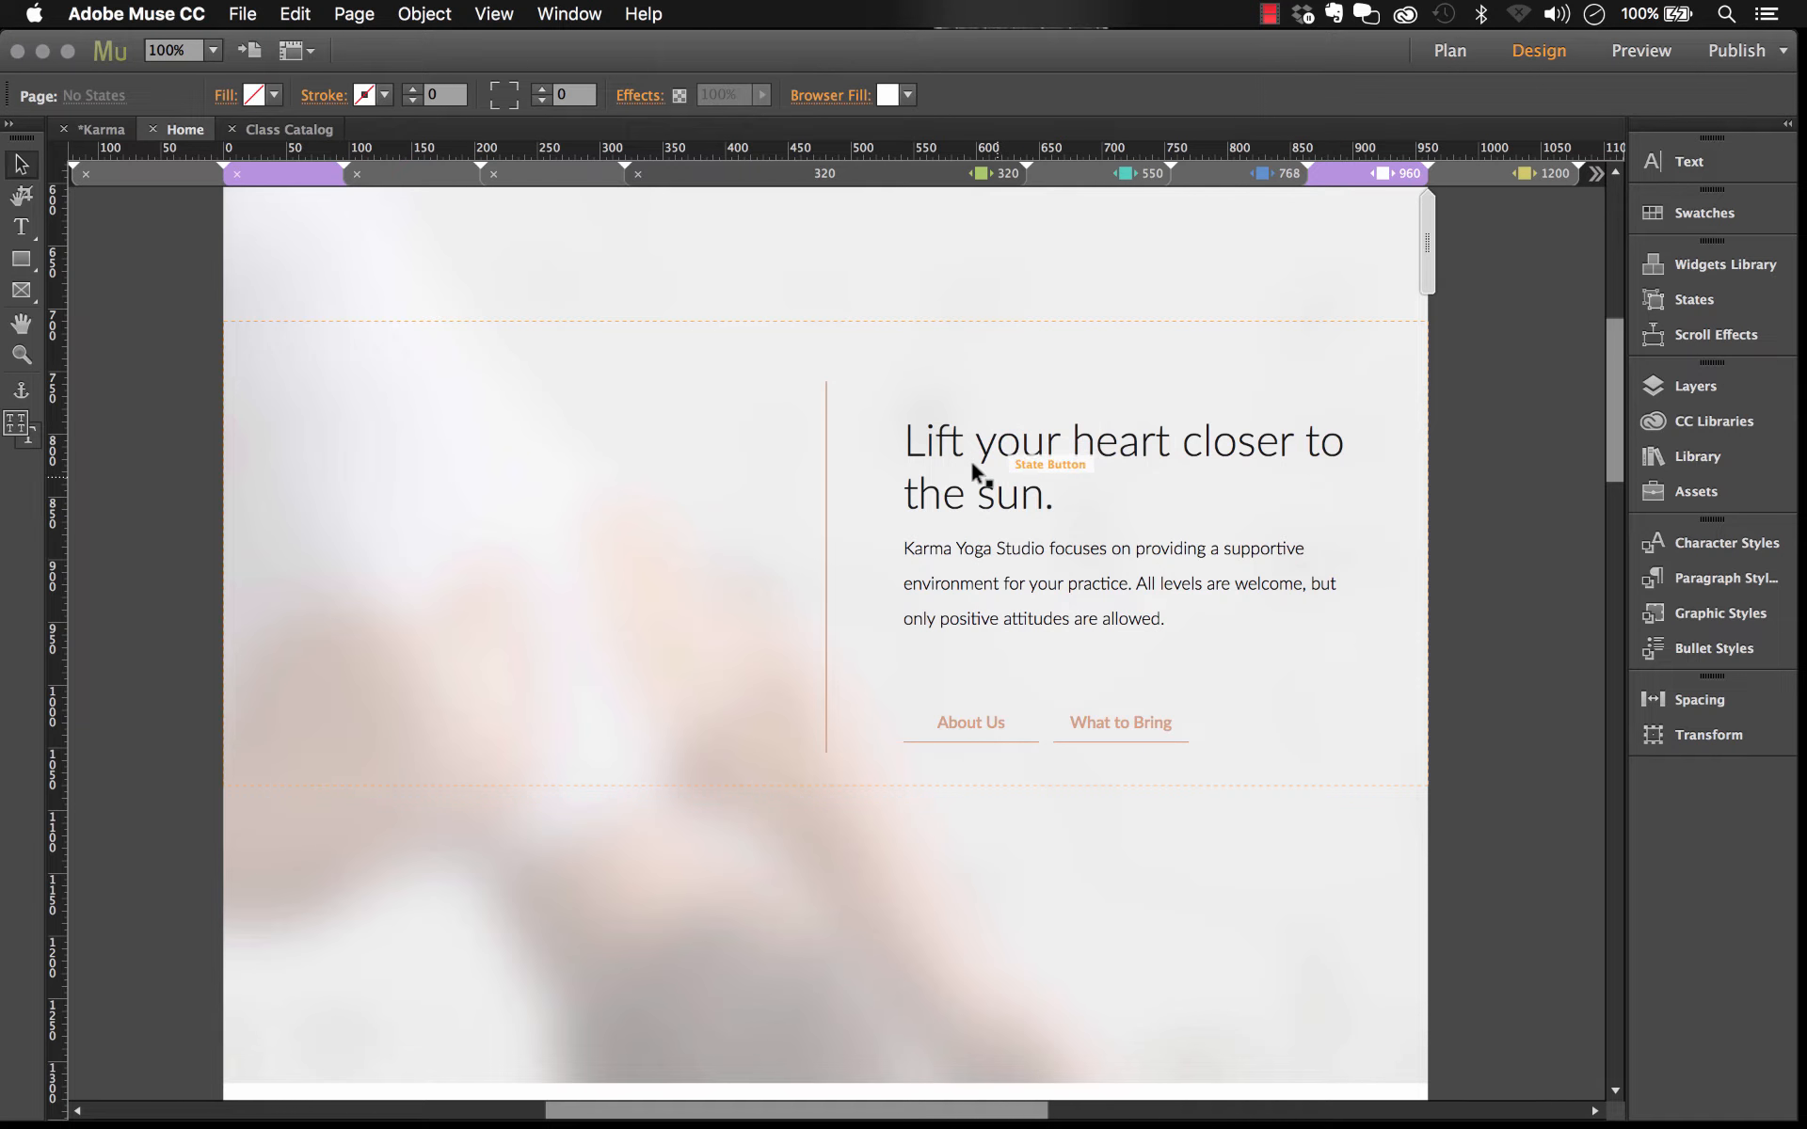
Step: Examine the frames of the 'Lift your heart closer to the sun.' section
click(948, 428)
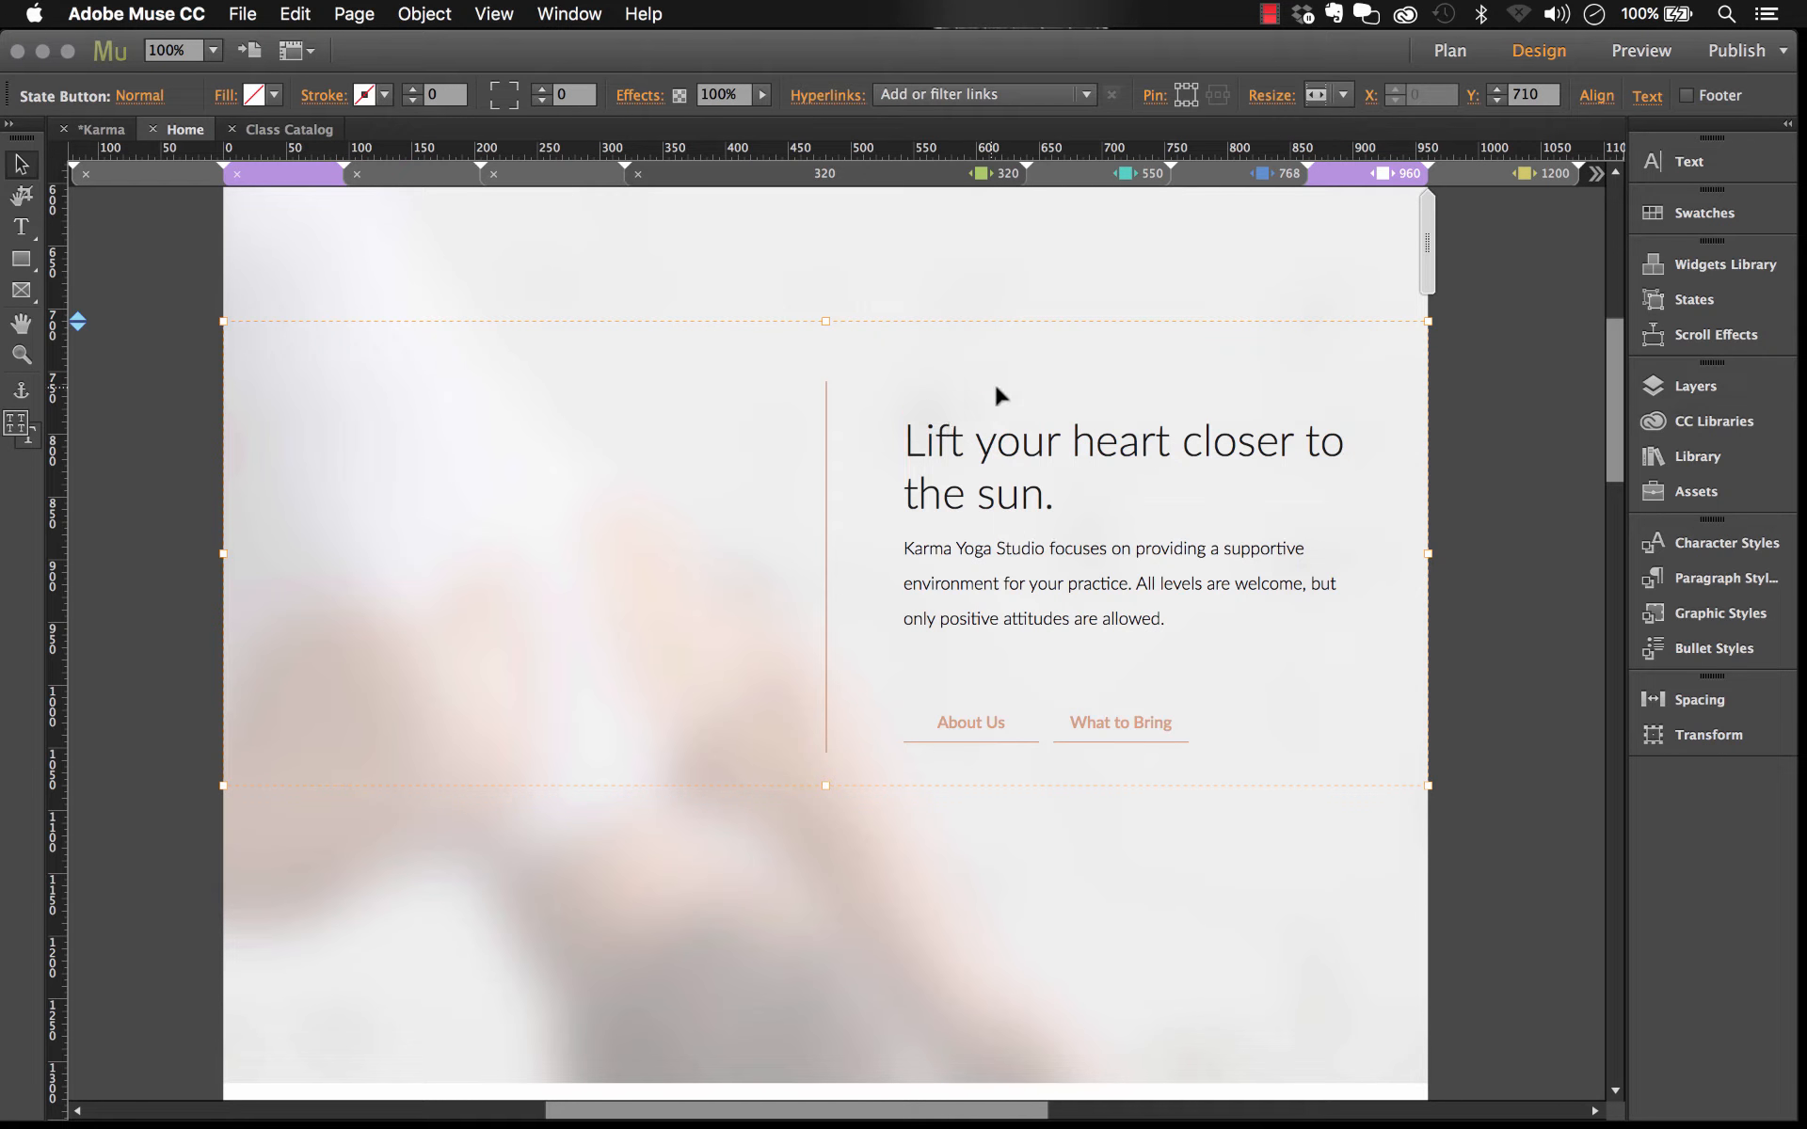
click(990, 480)
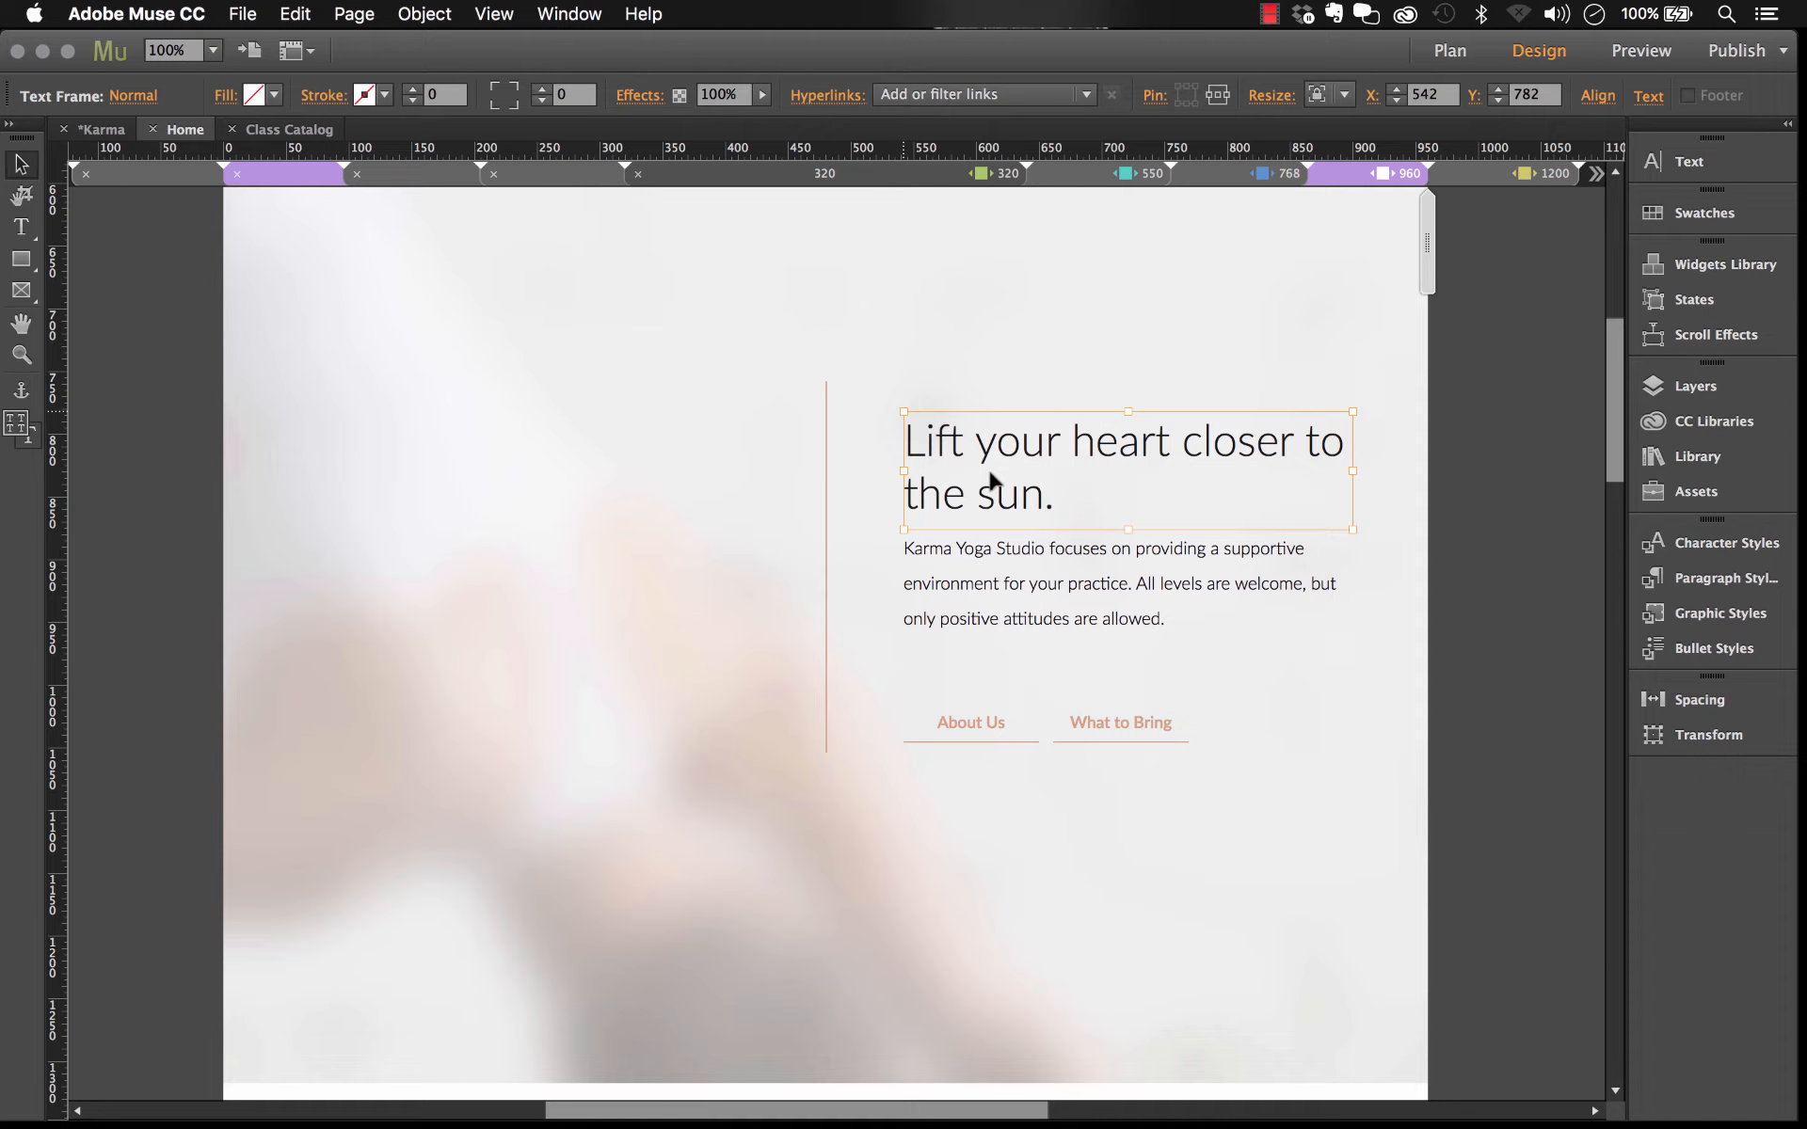
click(995, 607)
click(1016, 498)
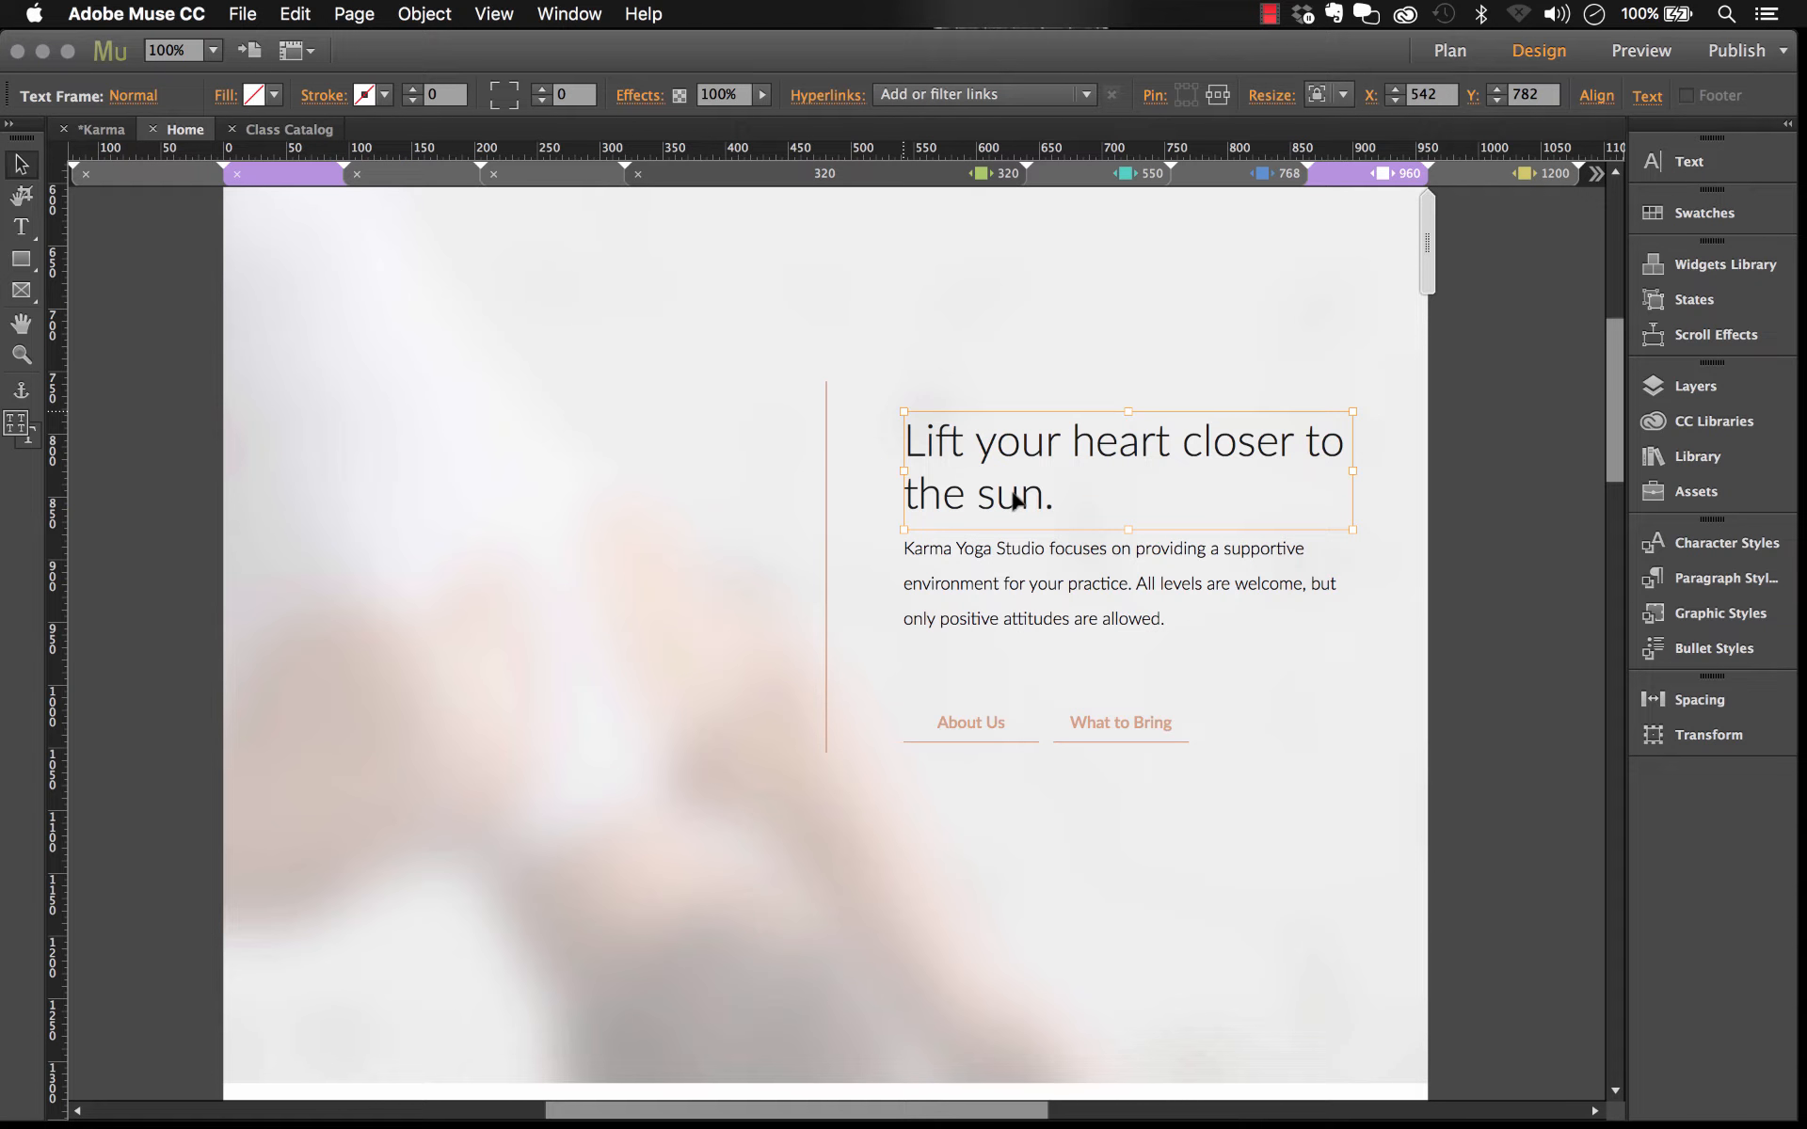
click(985, 348)
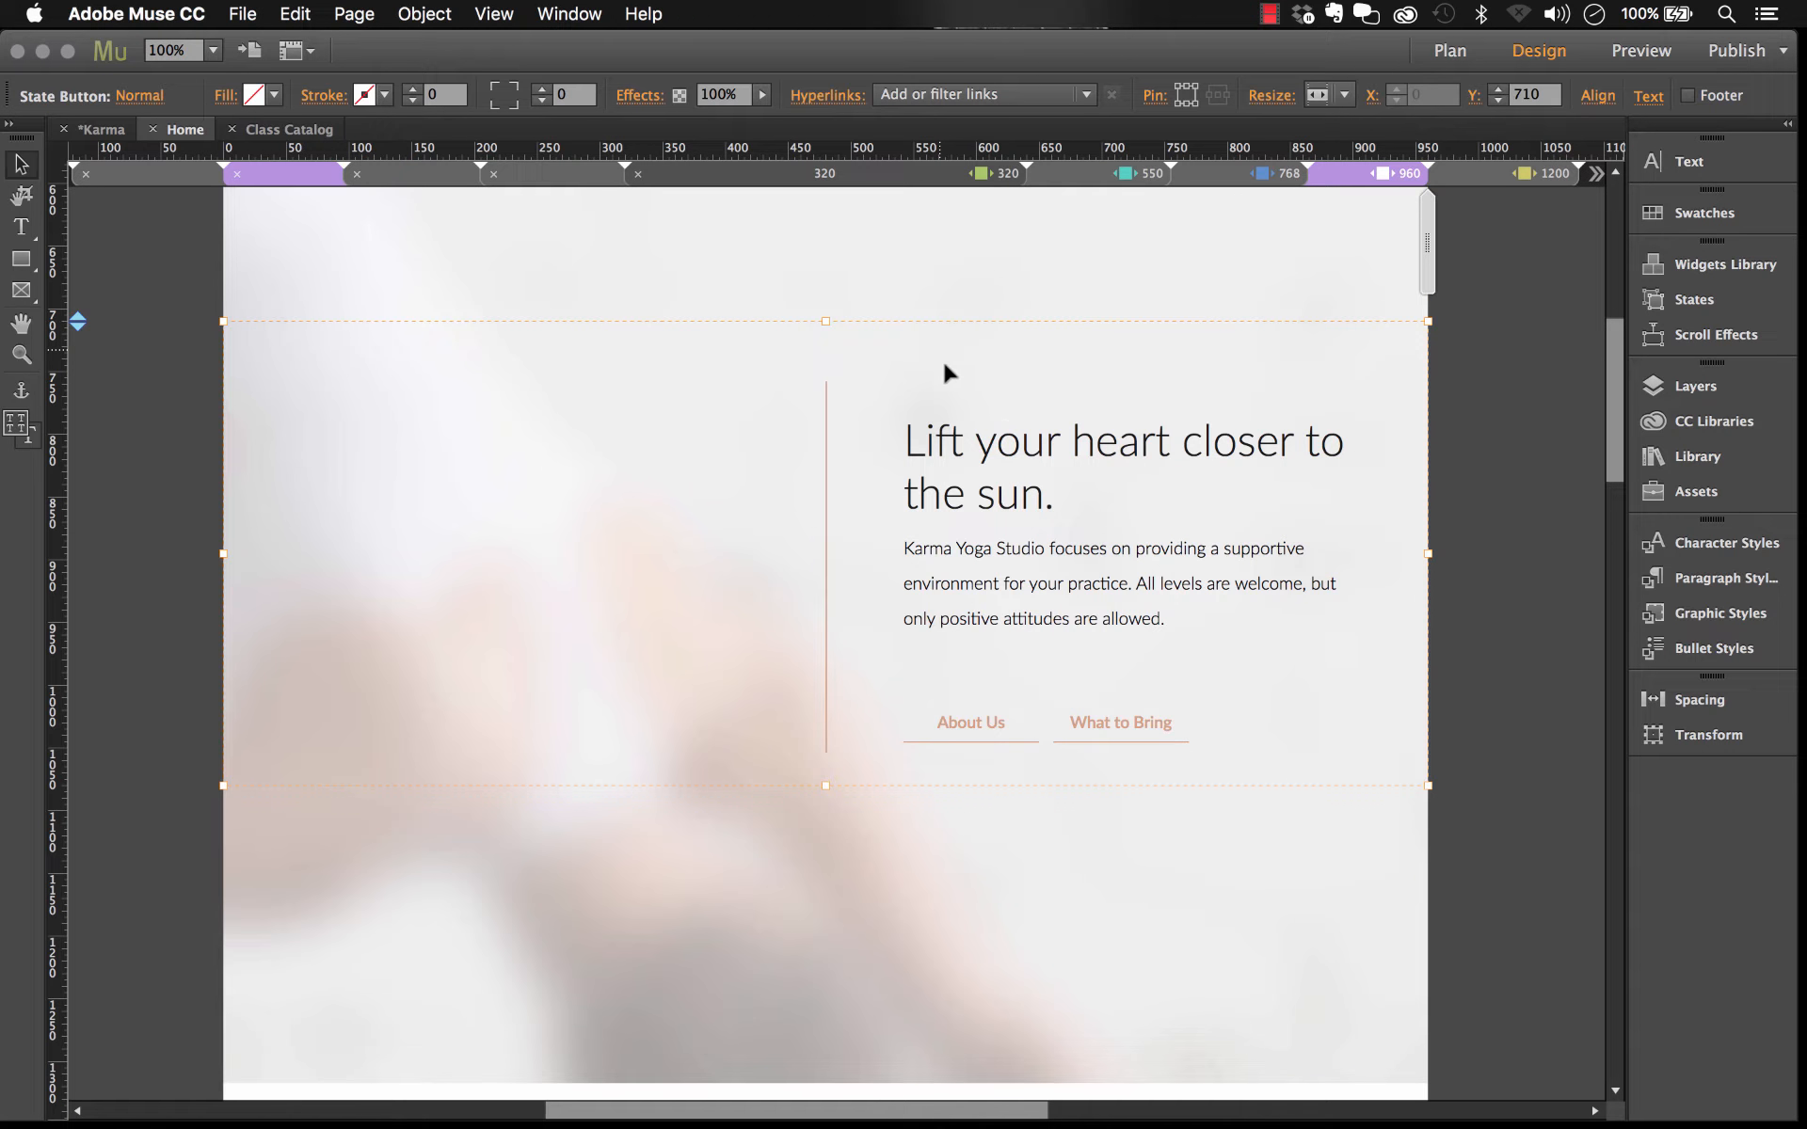
click(992, 423)
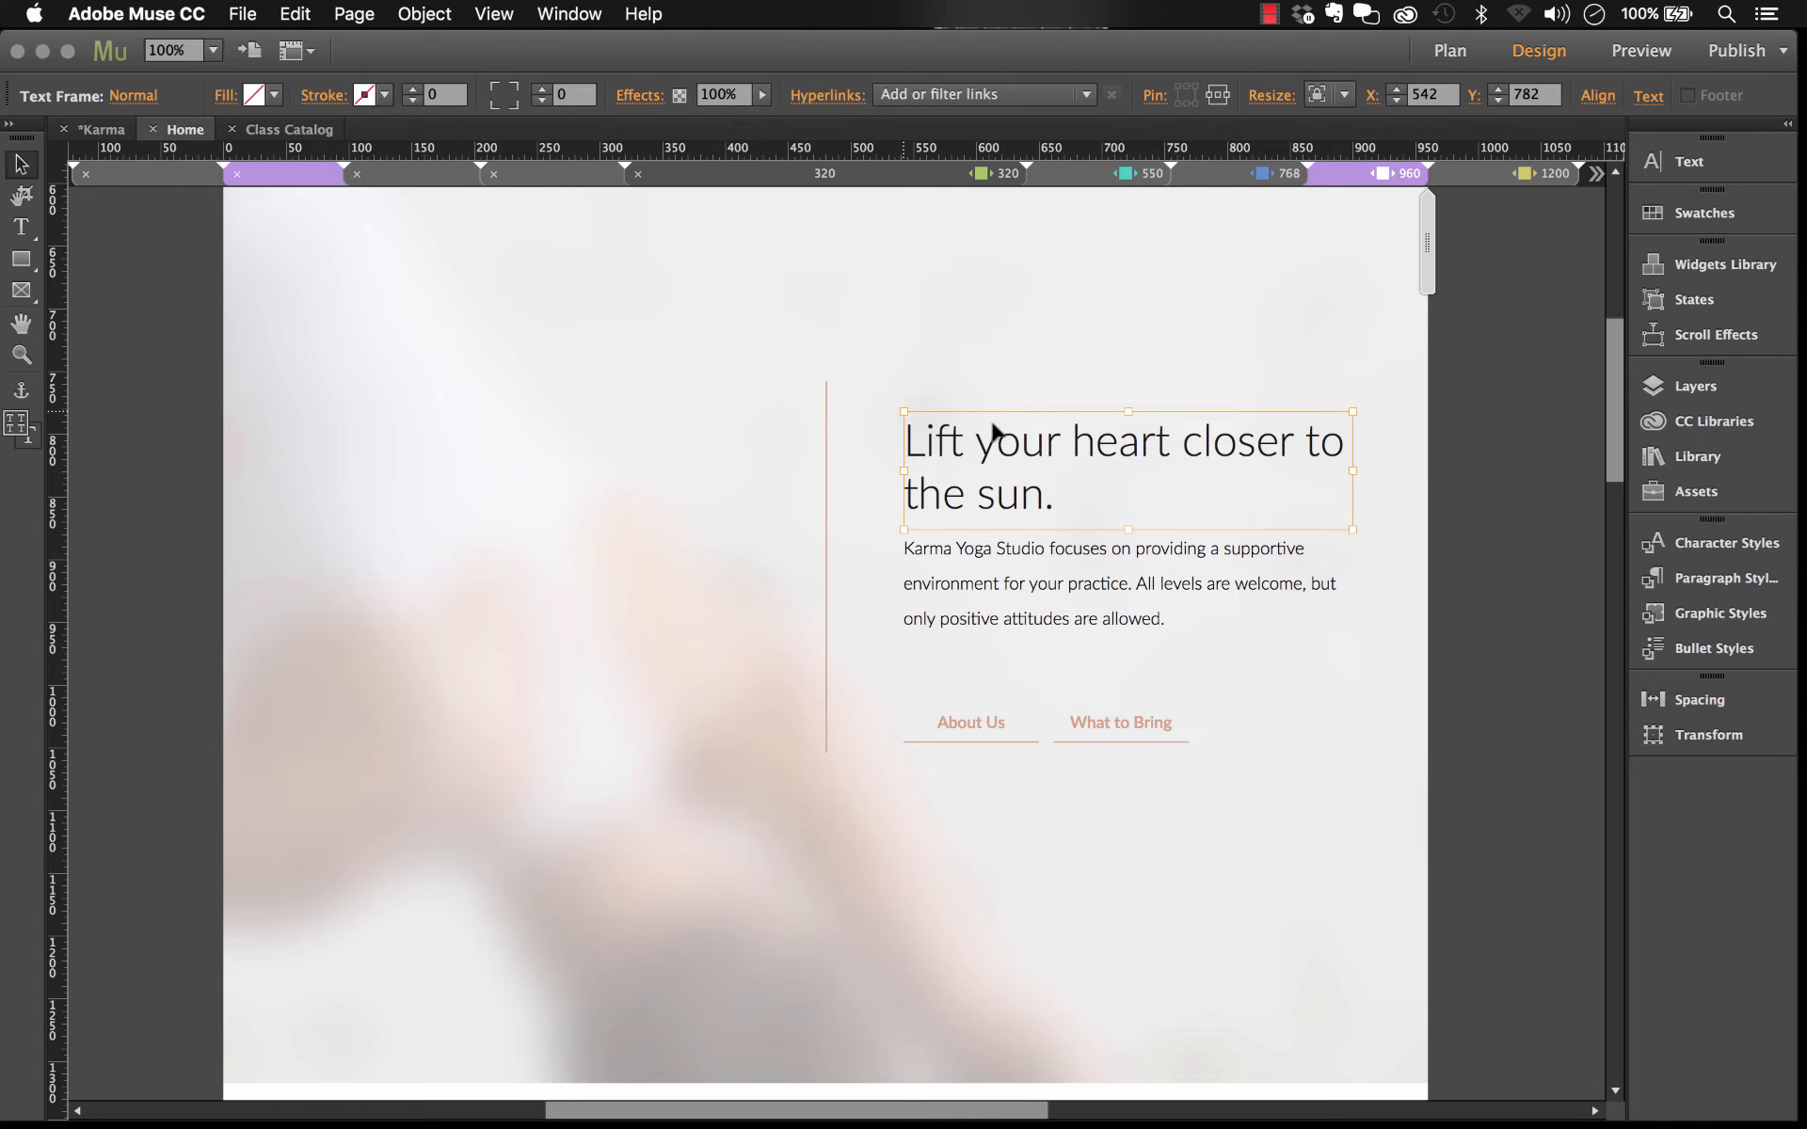
click(1516, 637)
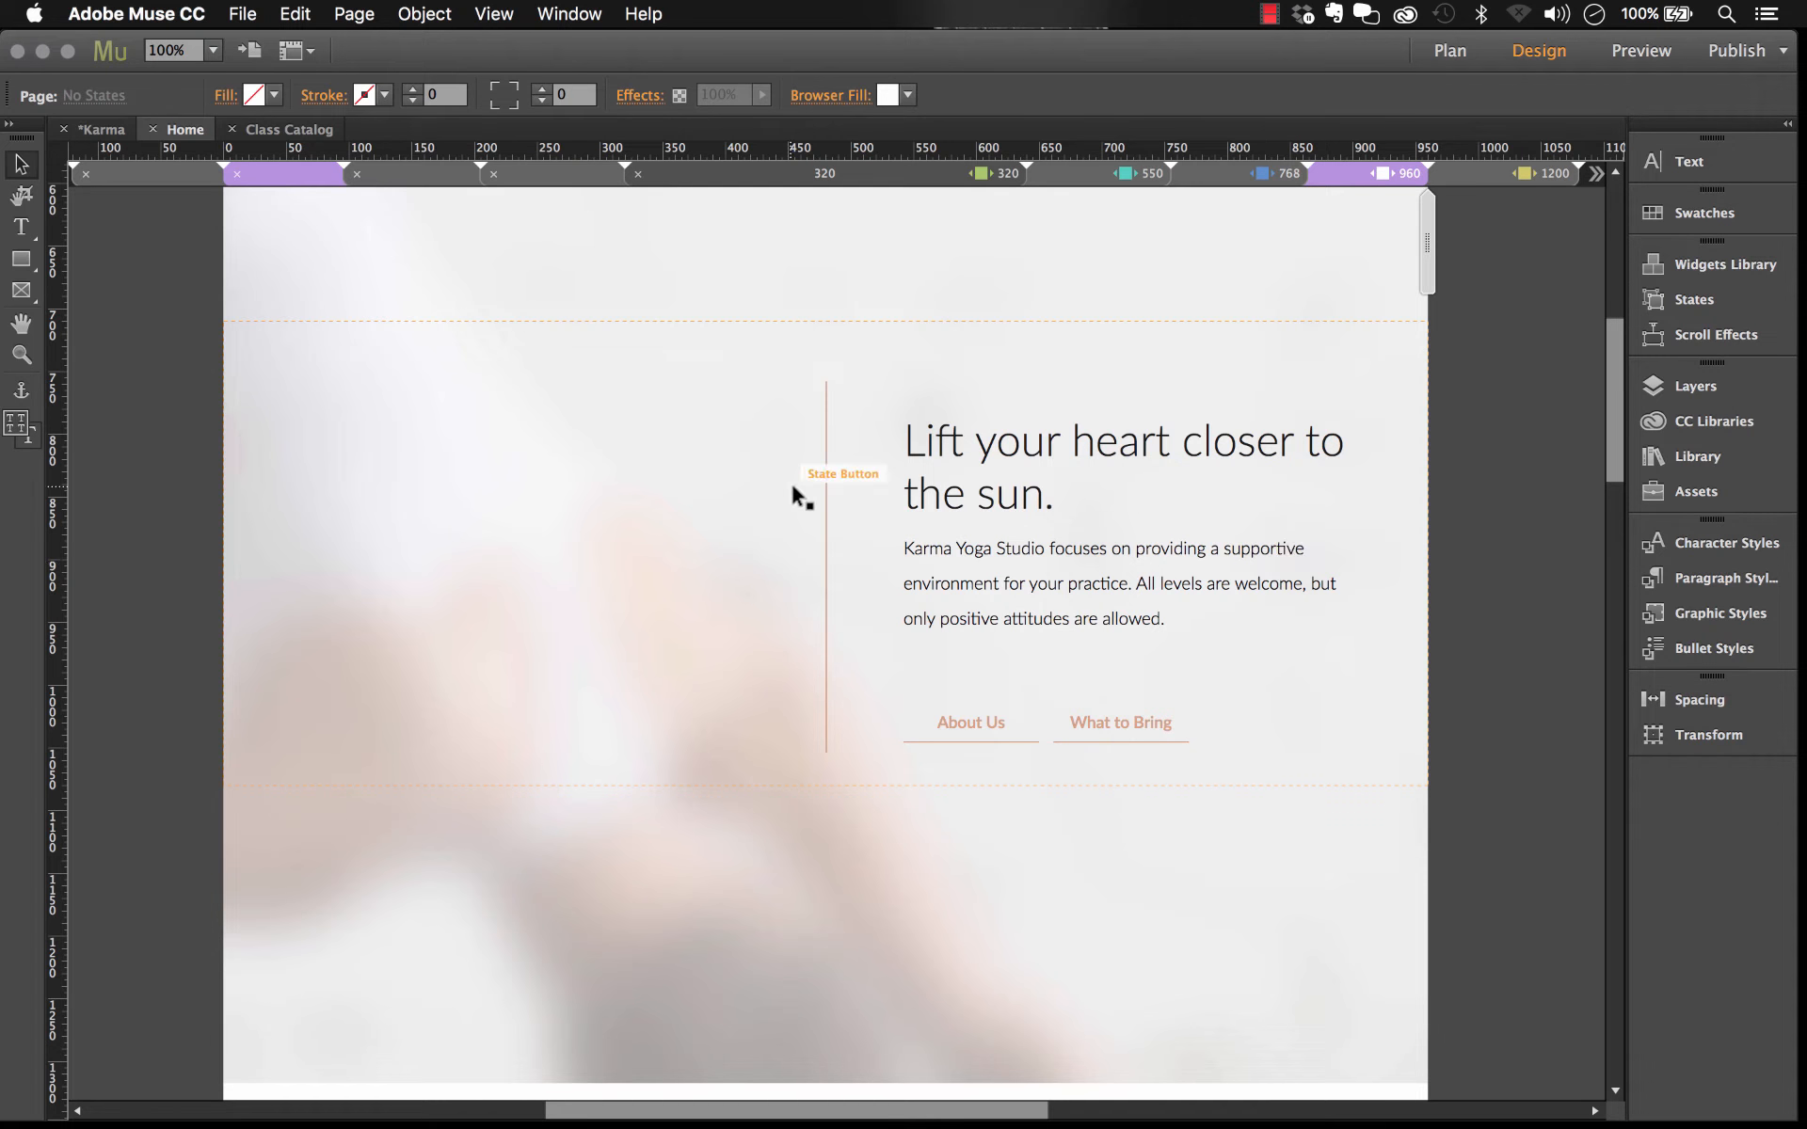
click(534, 468)
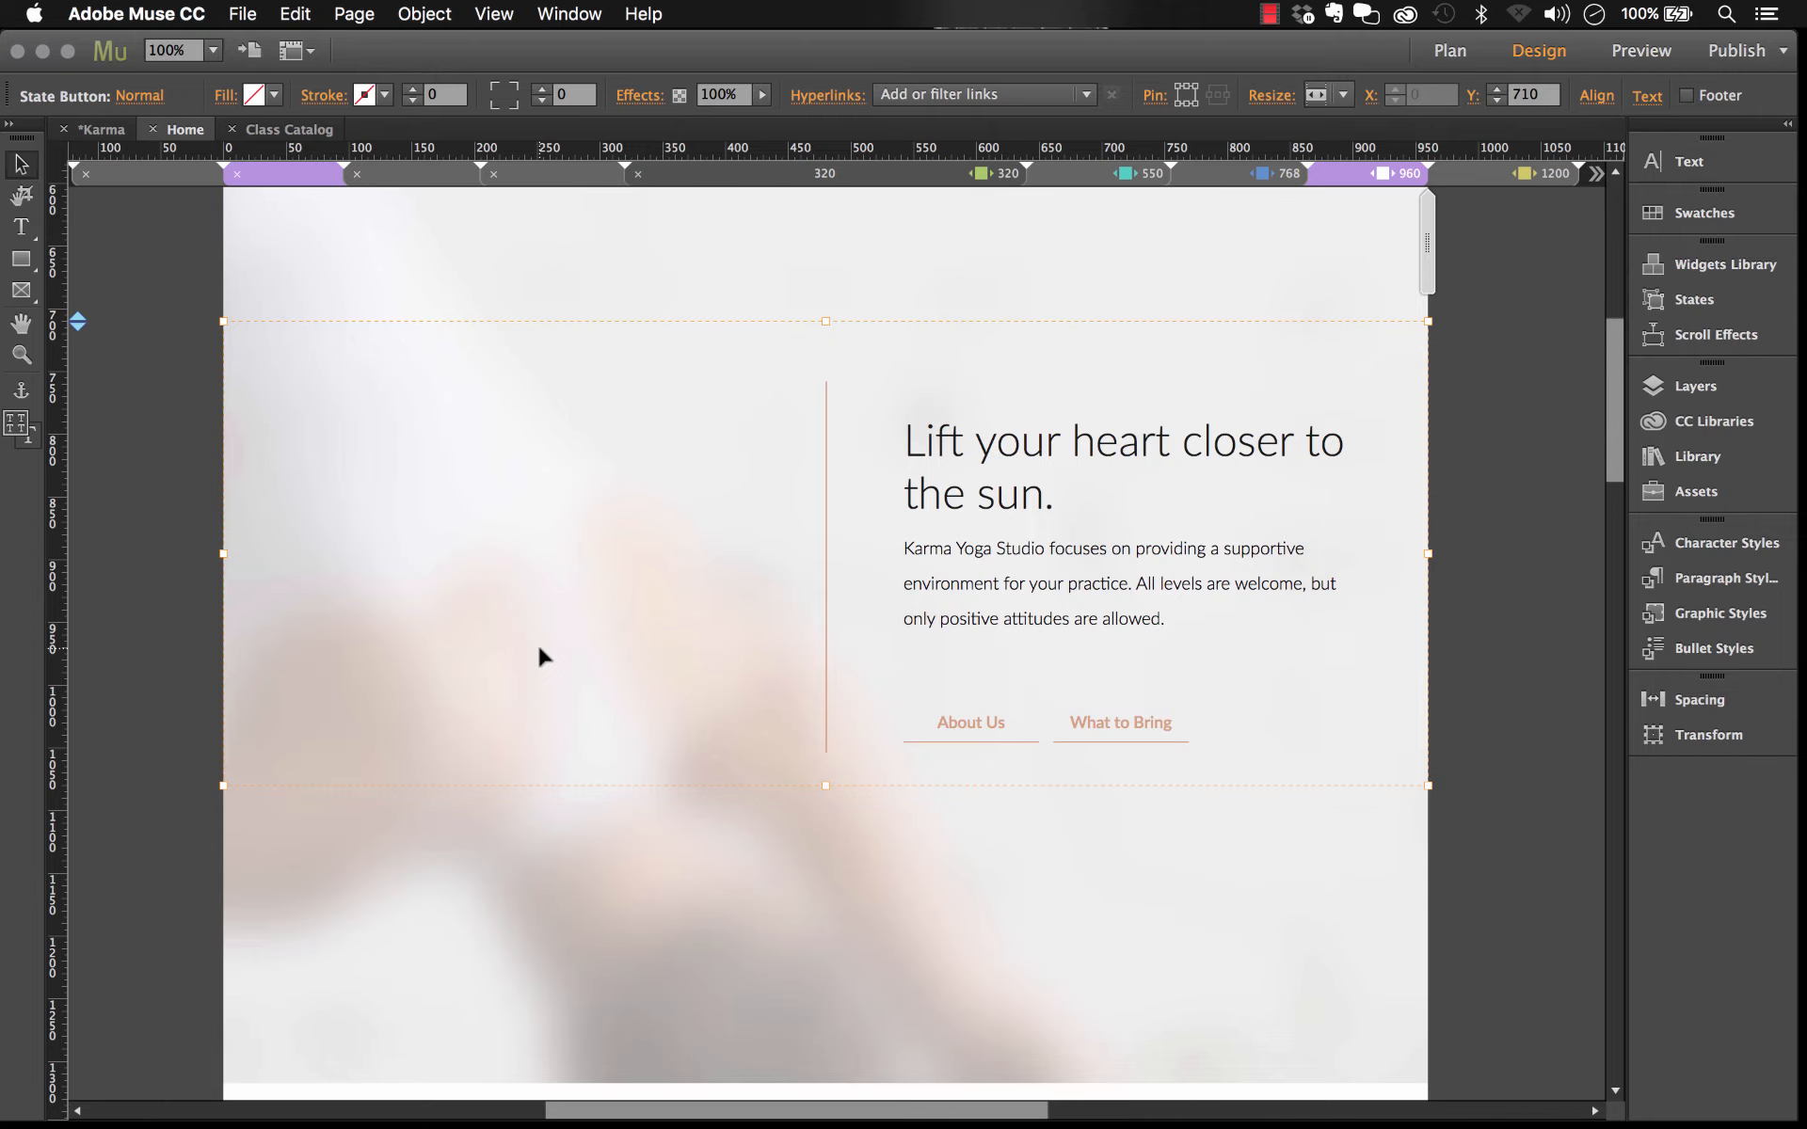
Step: Scroll through the Root your heels and Meet Our Instructors sections, selecting their elements
scroll(907, 681, down, 10)
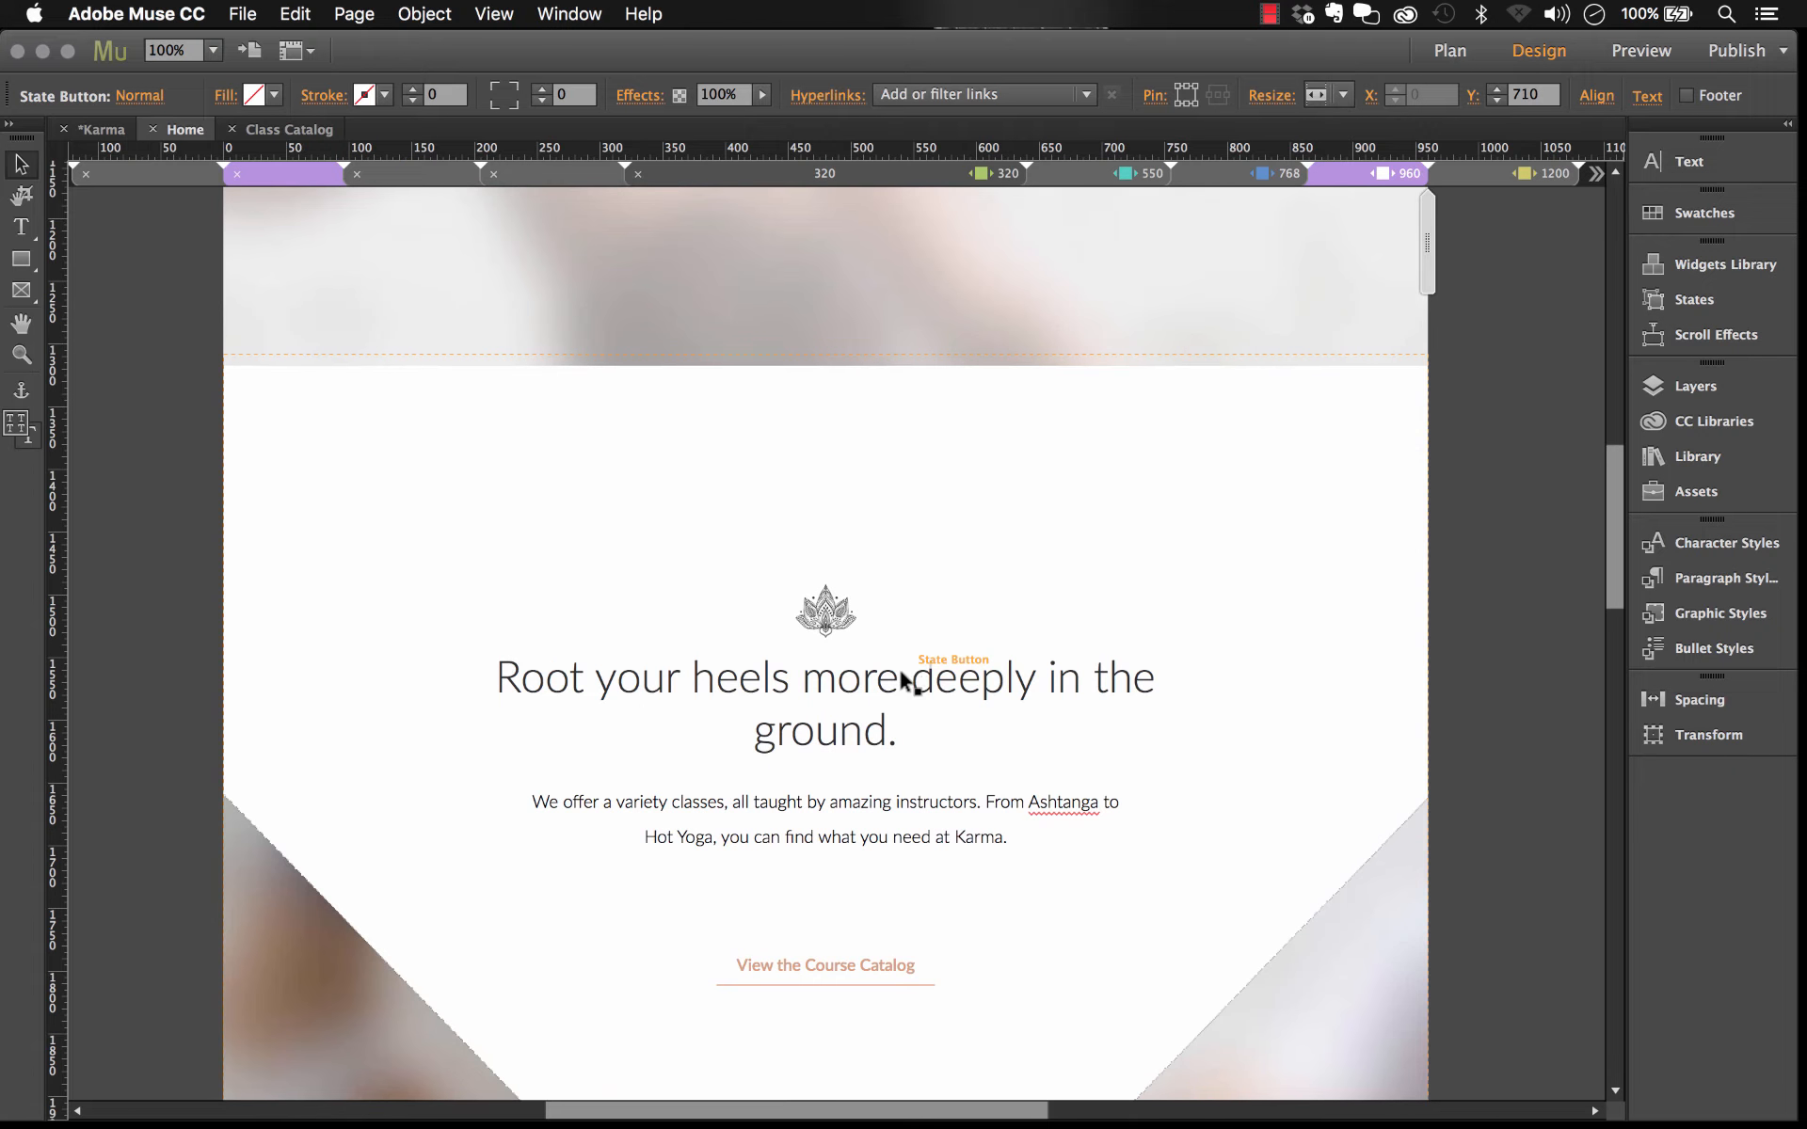
click(919, 323)
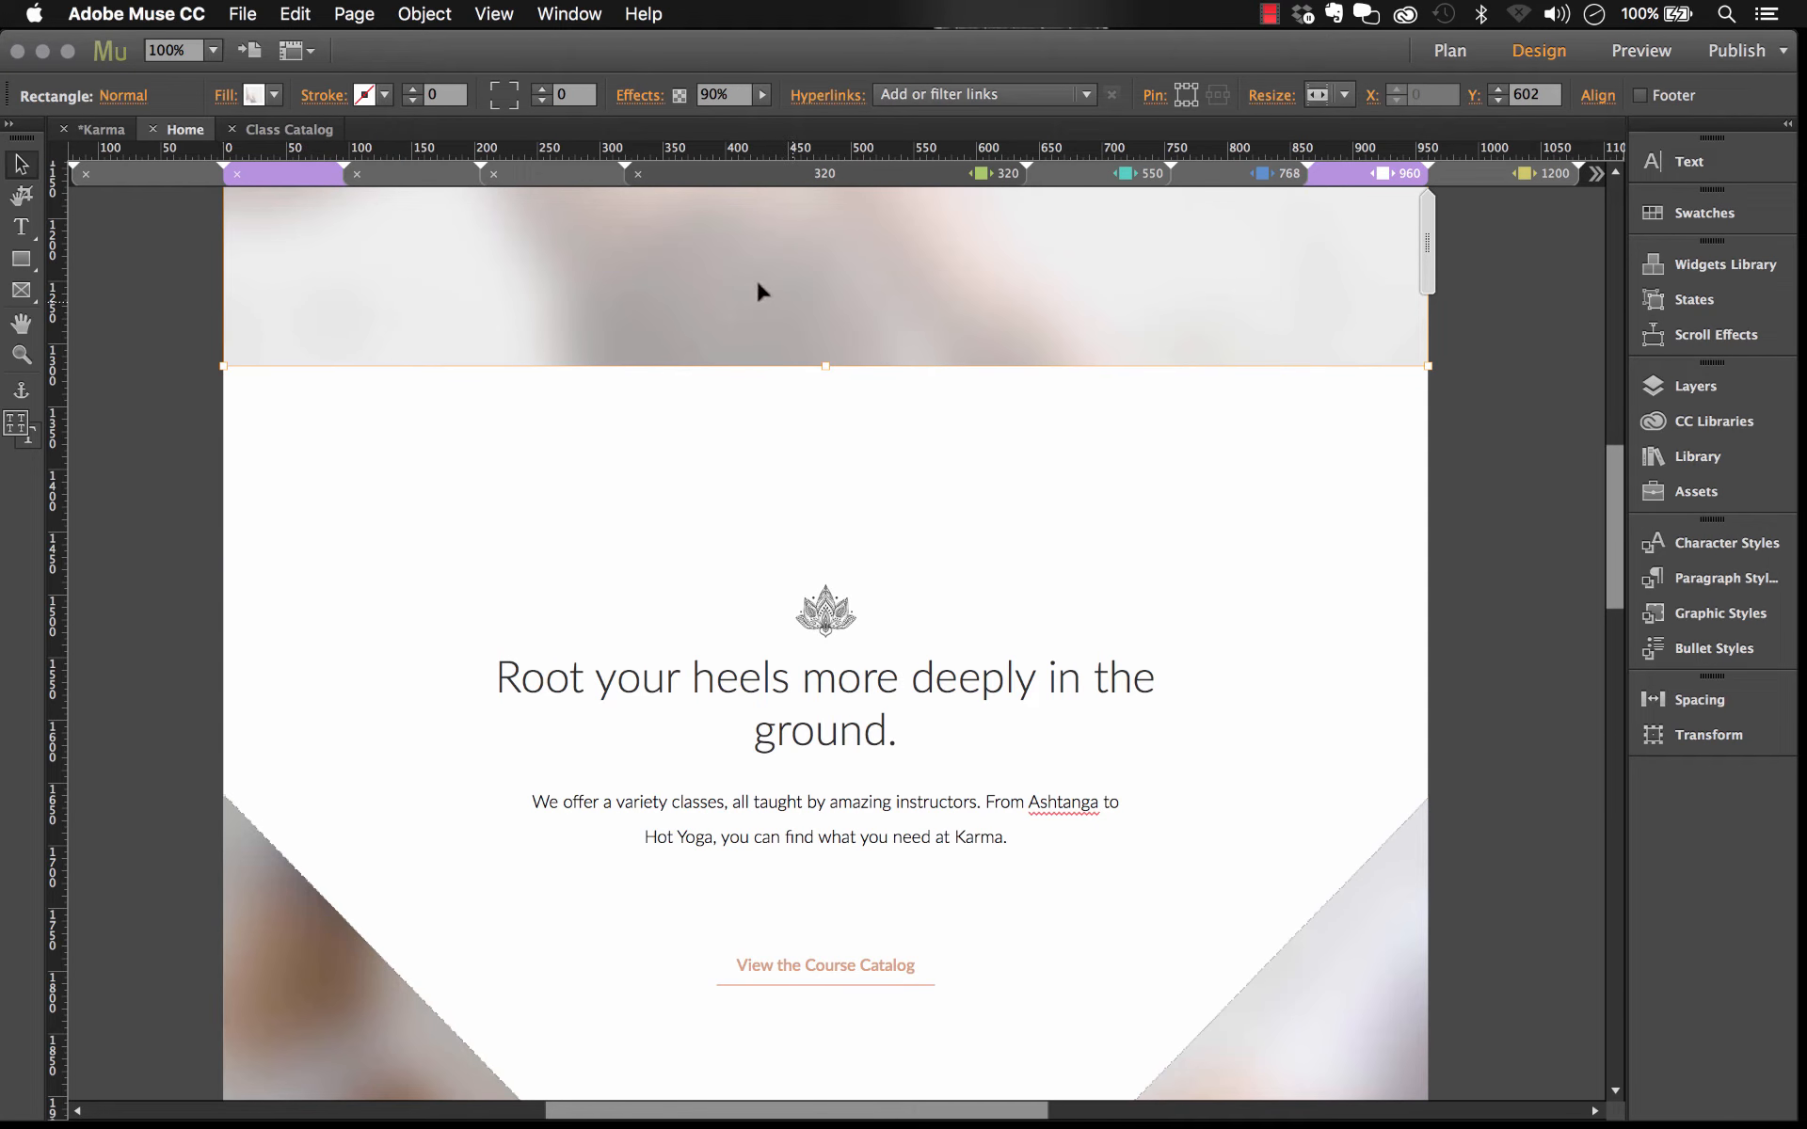
scroll(819, 405, down, 5)
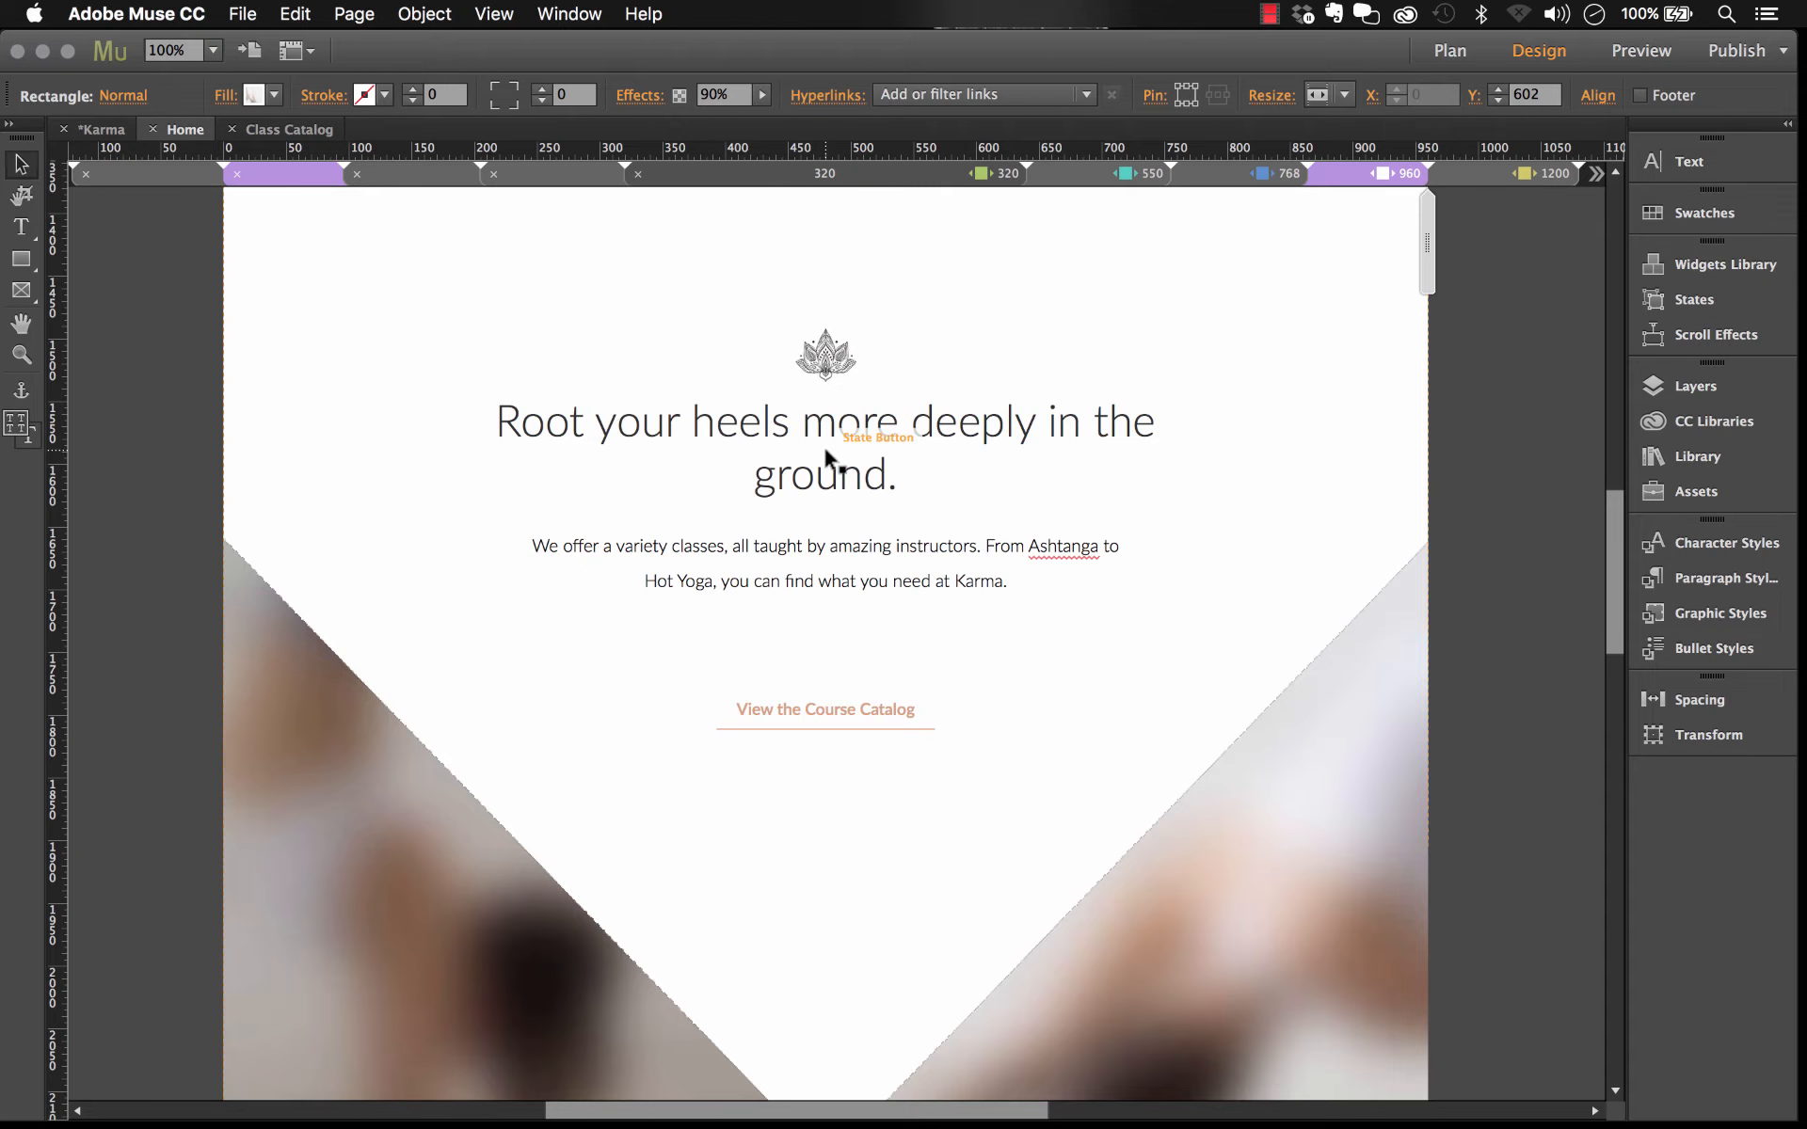
click(825, 453)
click(860, 459)
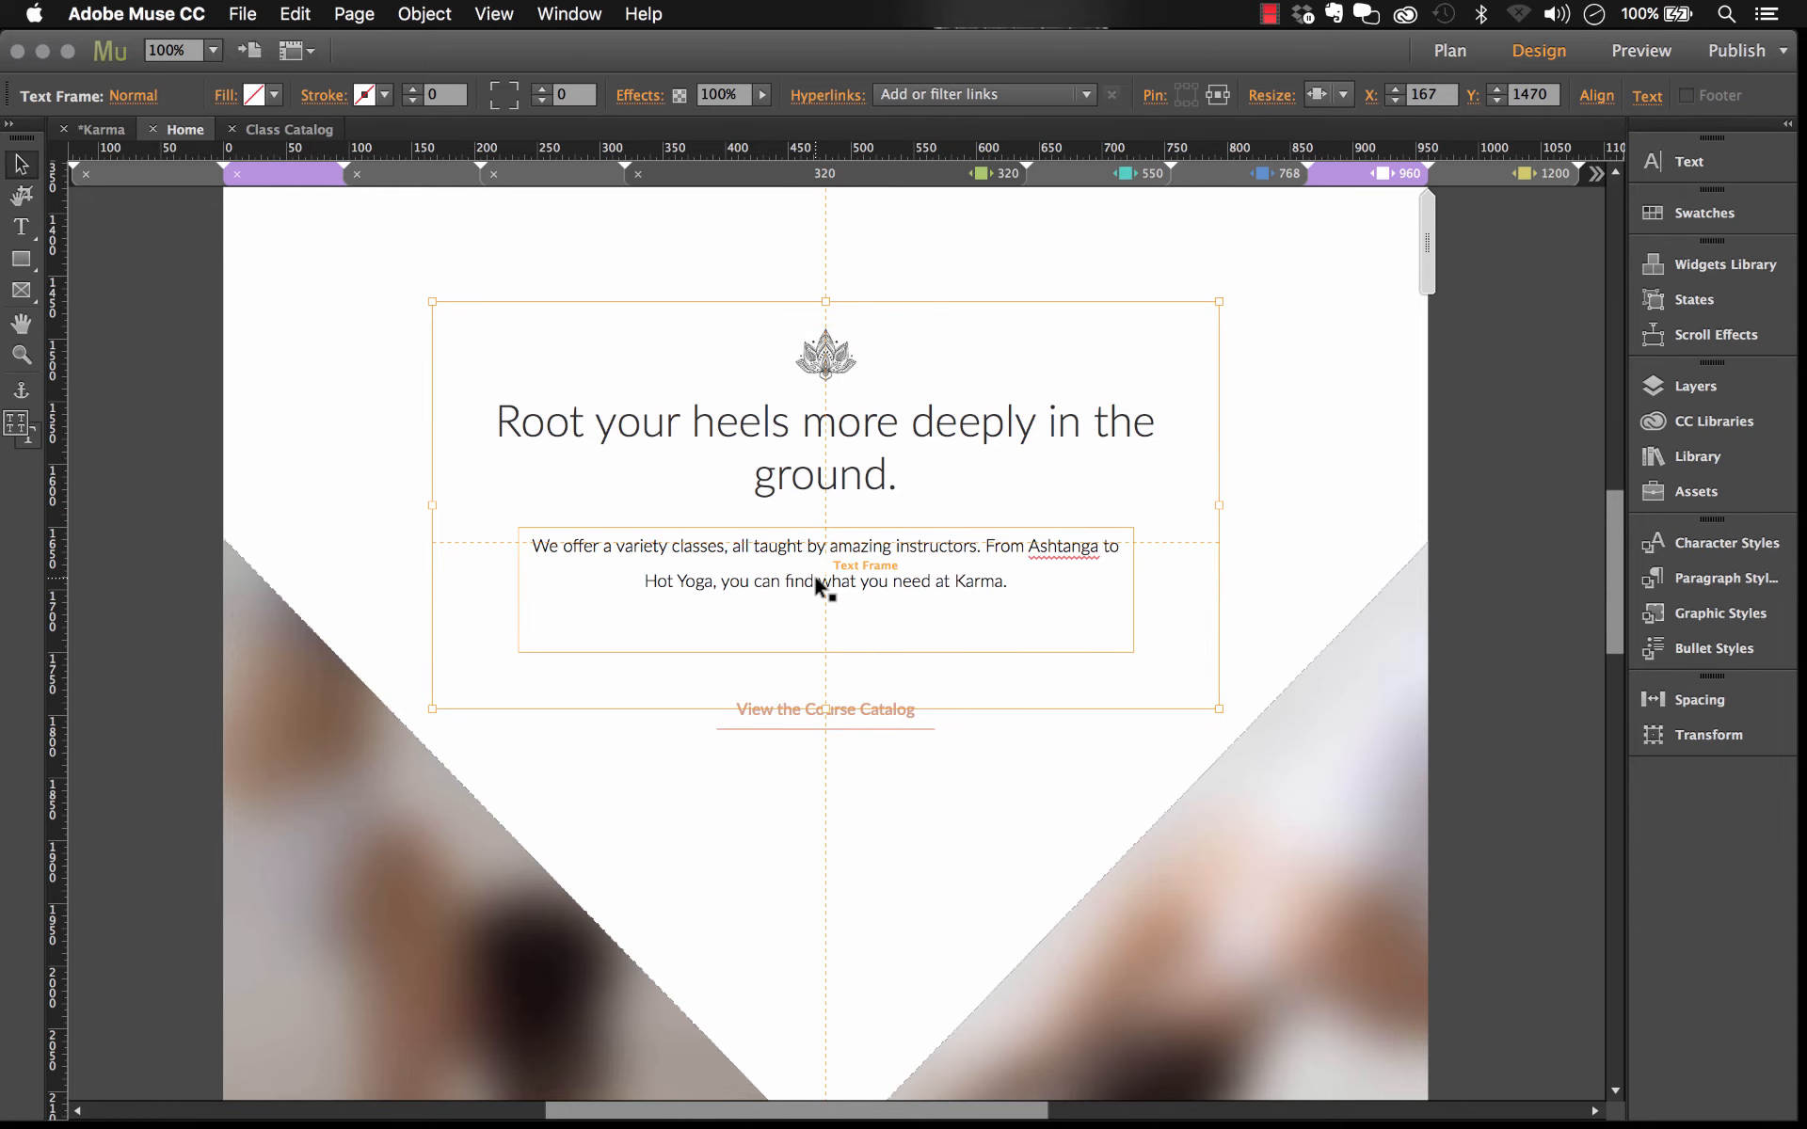
scroll(815, 580, down, 20)
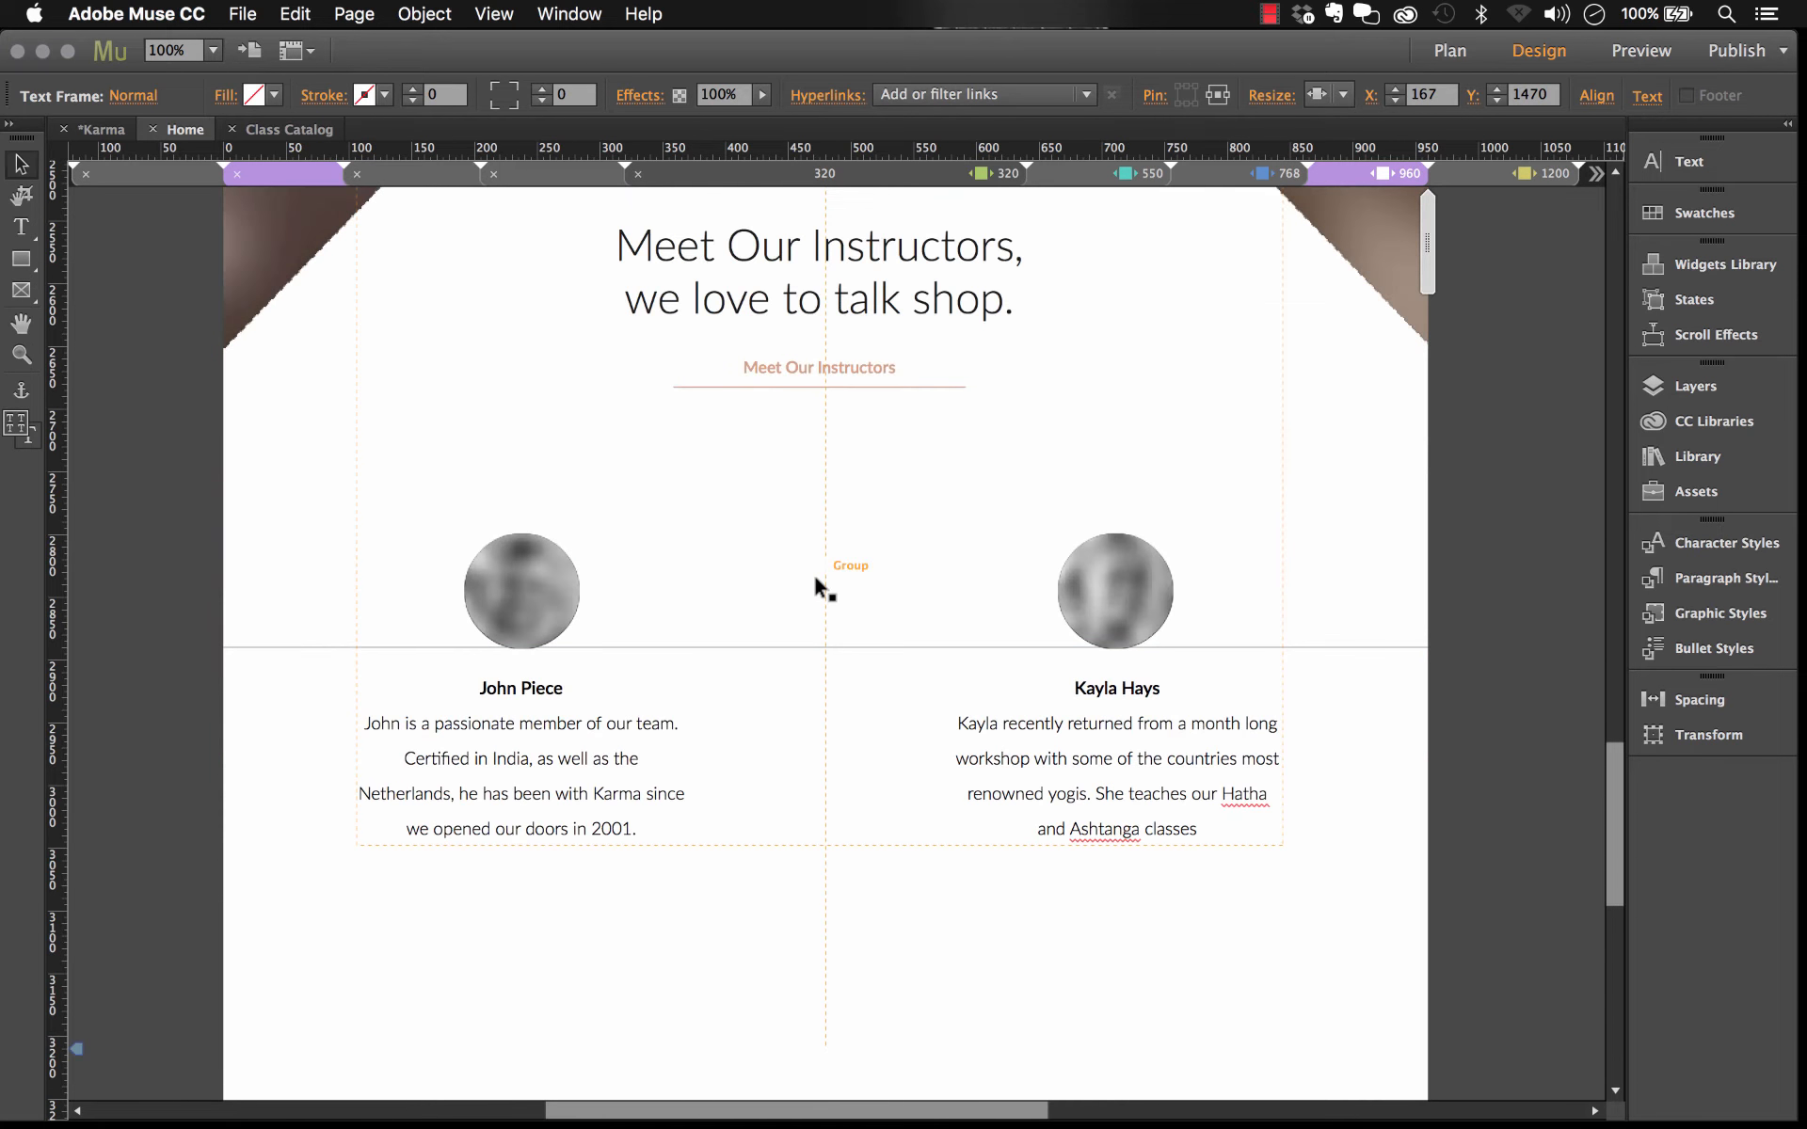
scroll(815, 574, down, 5)
scroll(795, 576, up, 12)
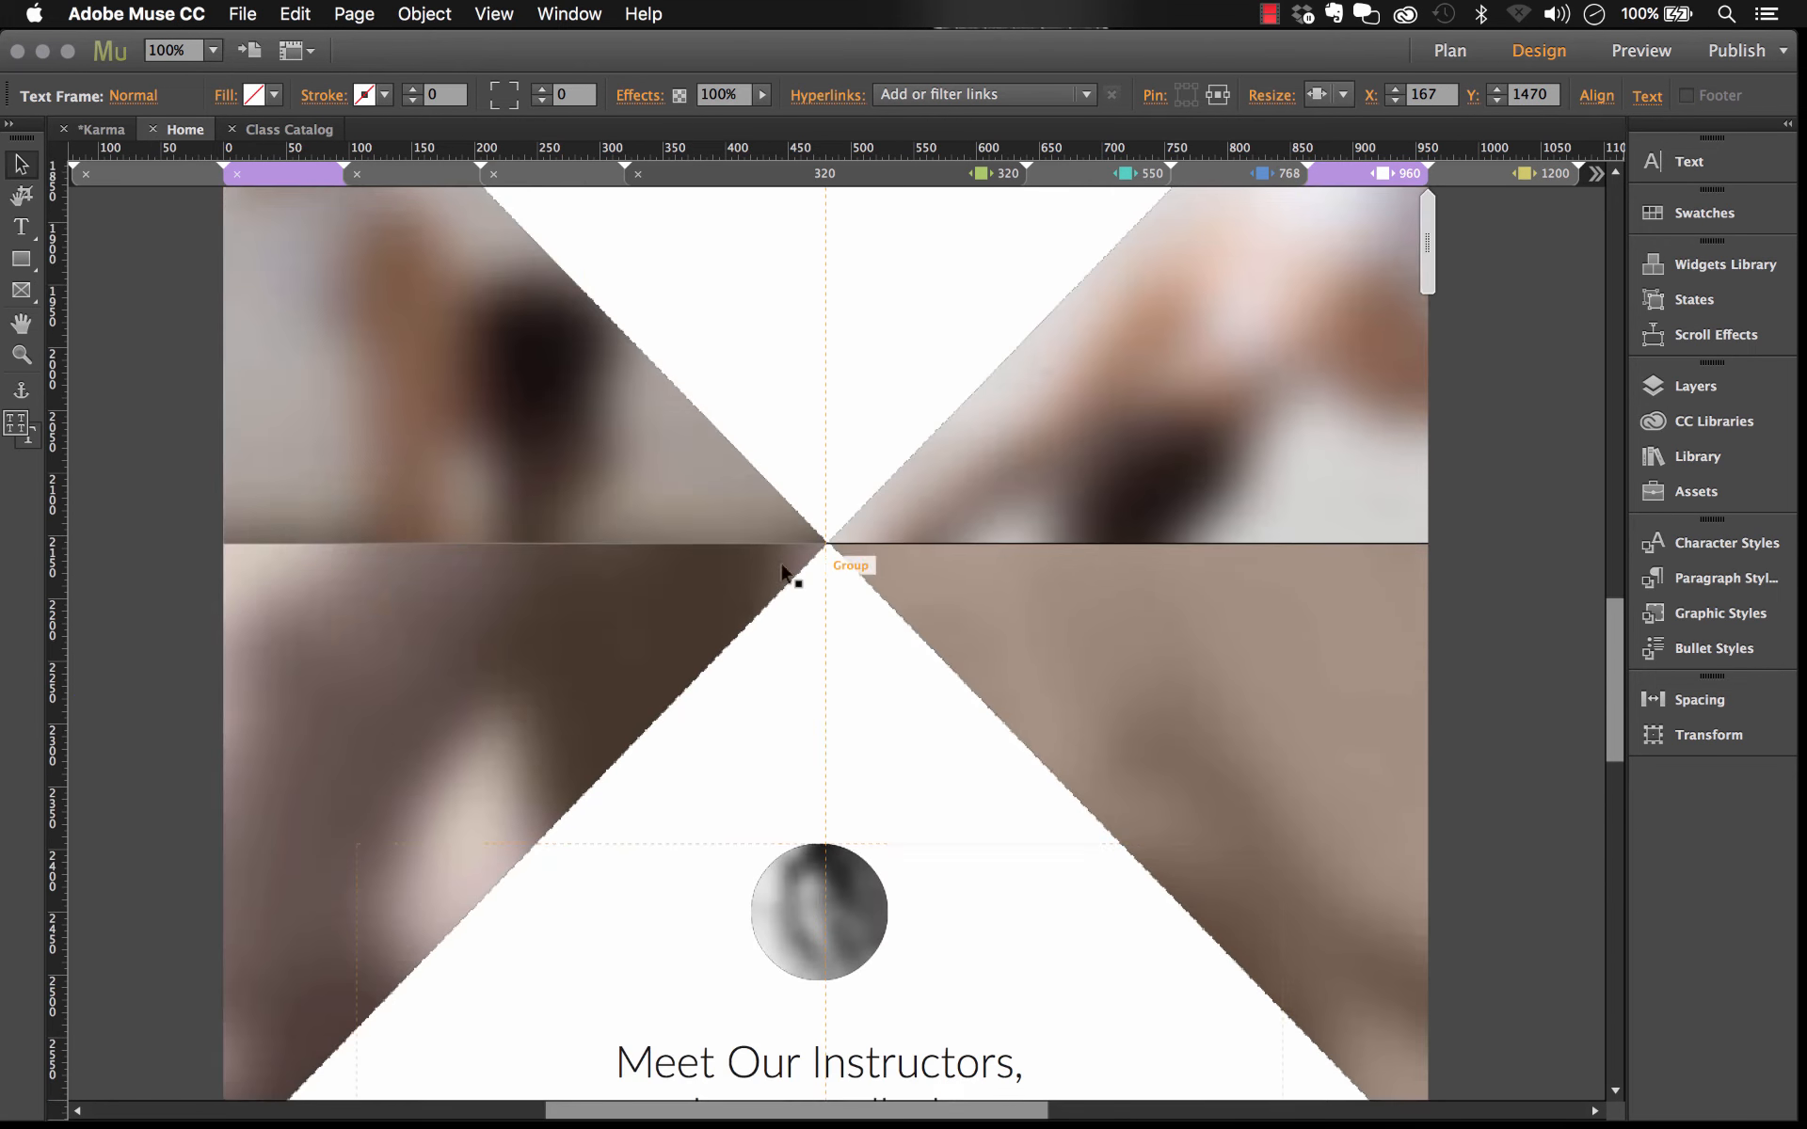
Step: Open the Class Catalog page, switch to the 960 breakpoint and scroll to the class grid
click(104, 130)
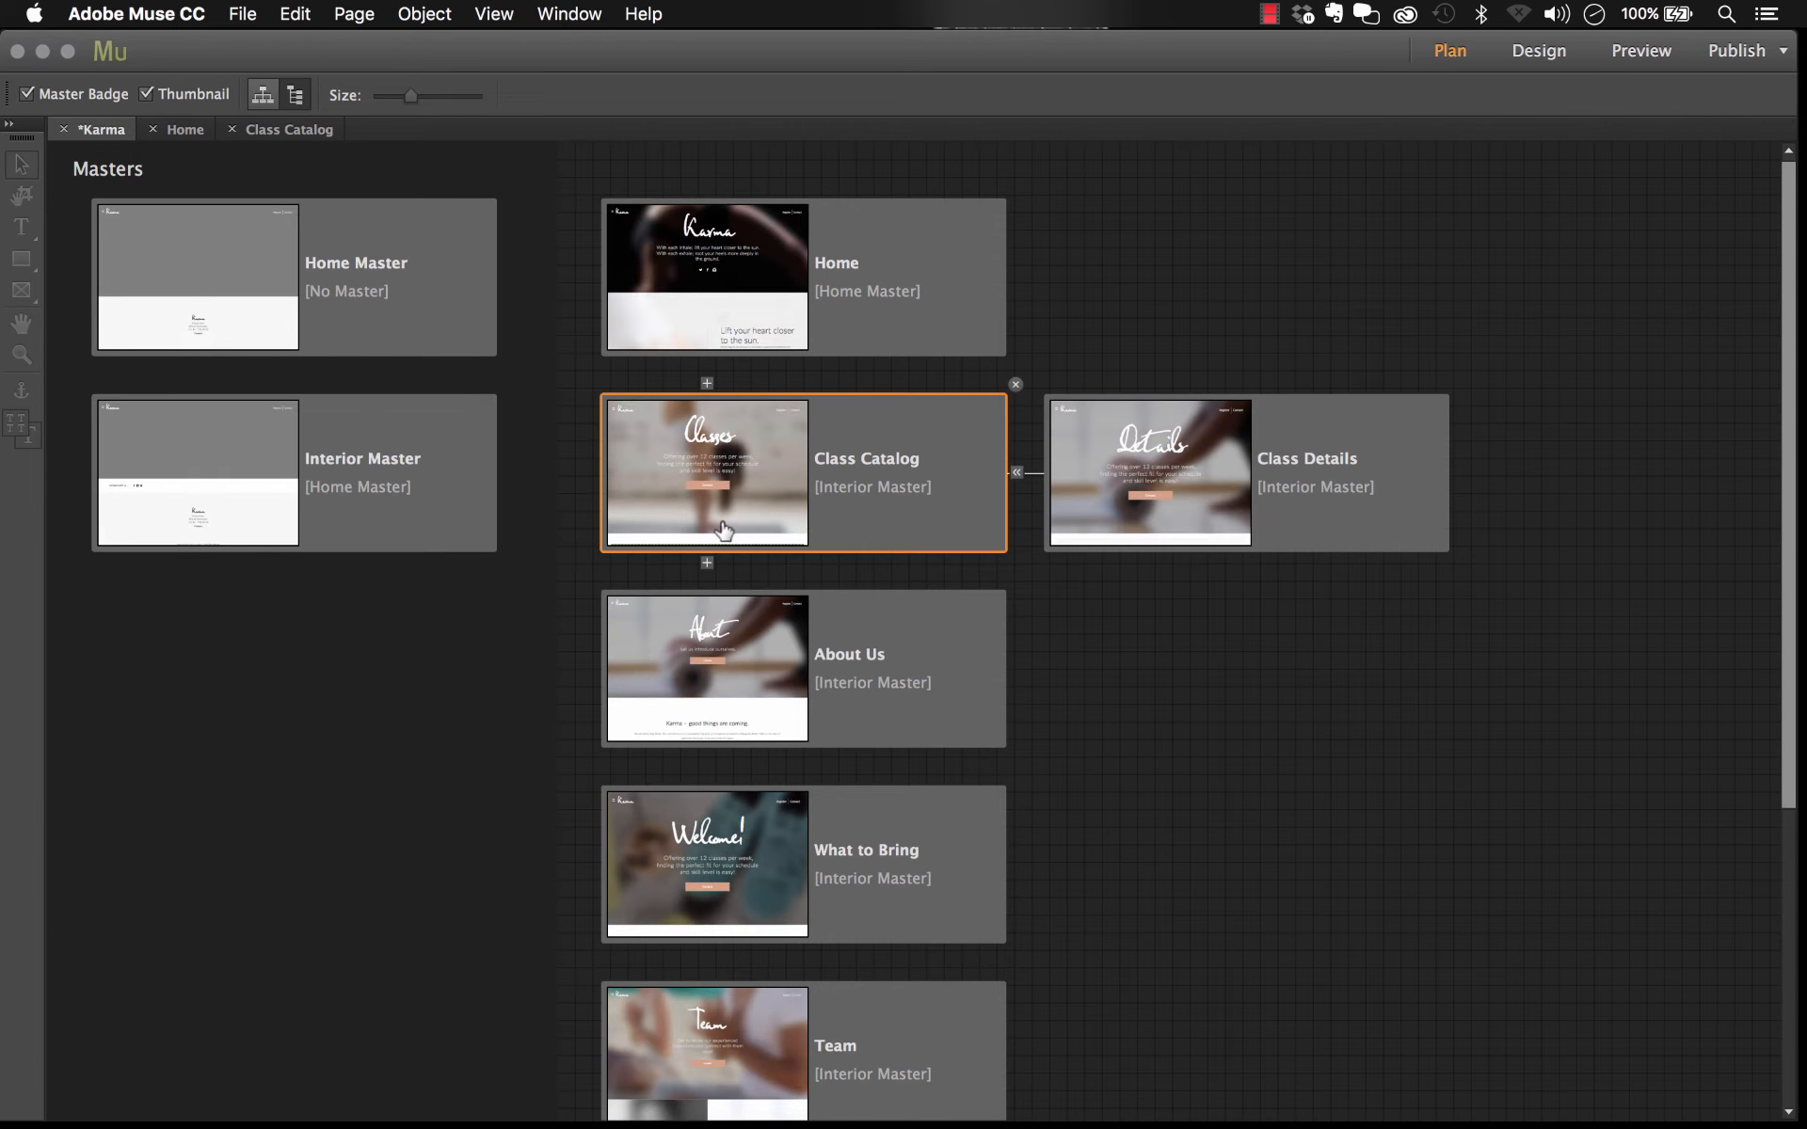
double_click(875, 468)
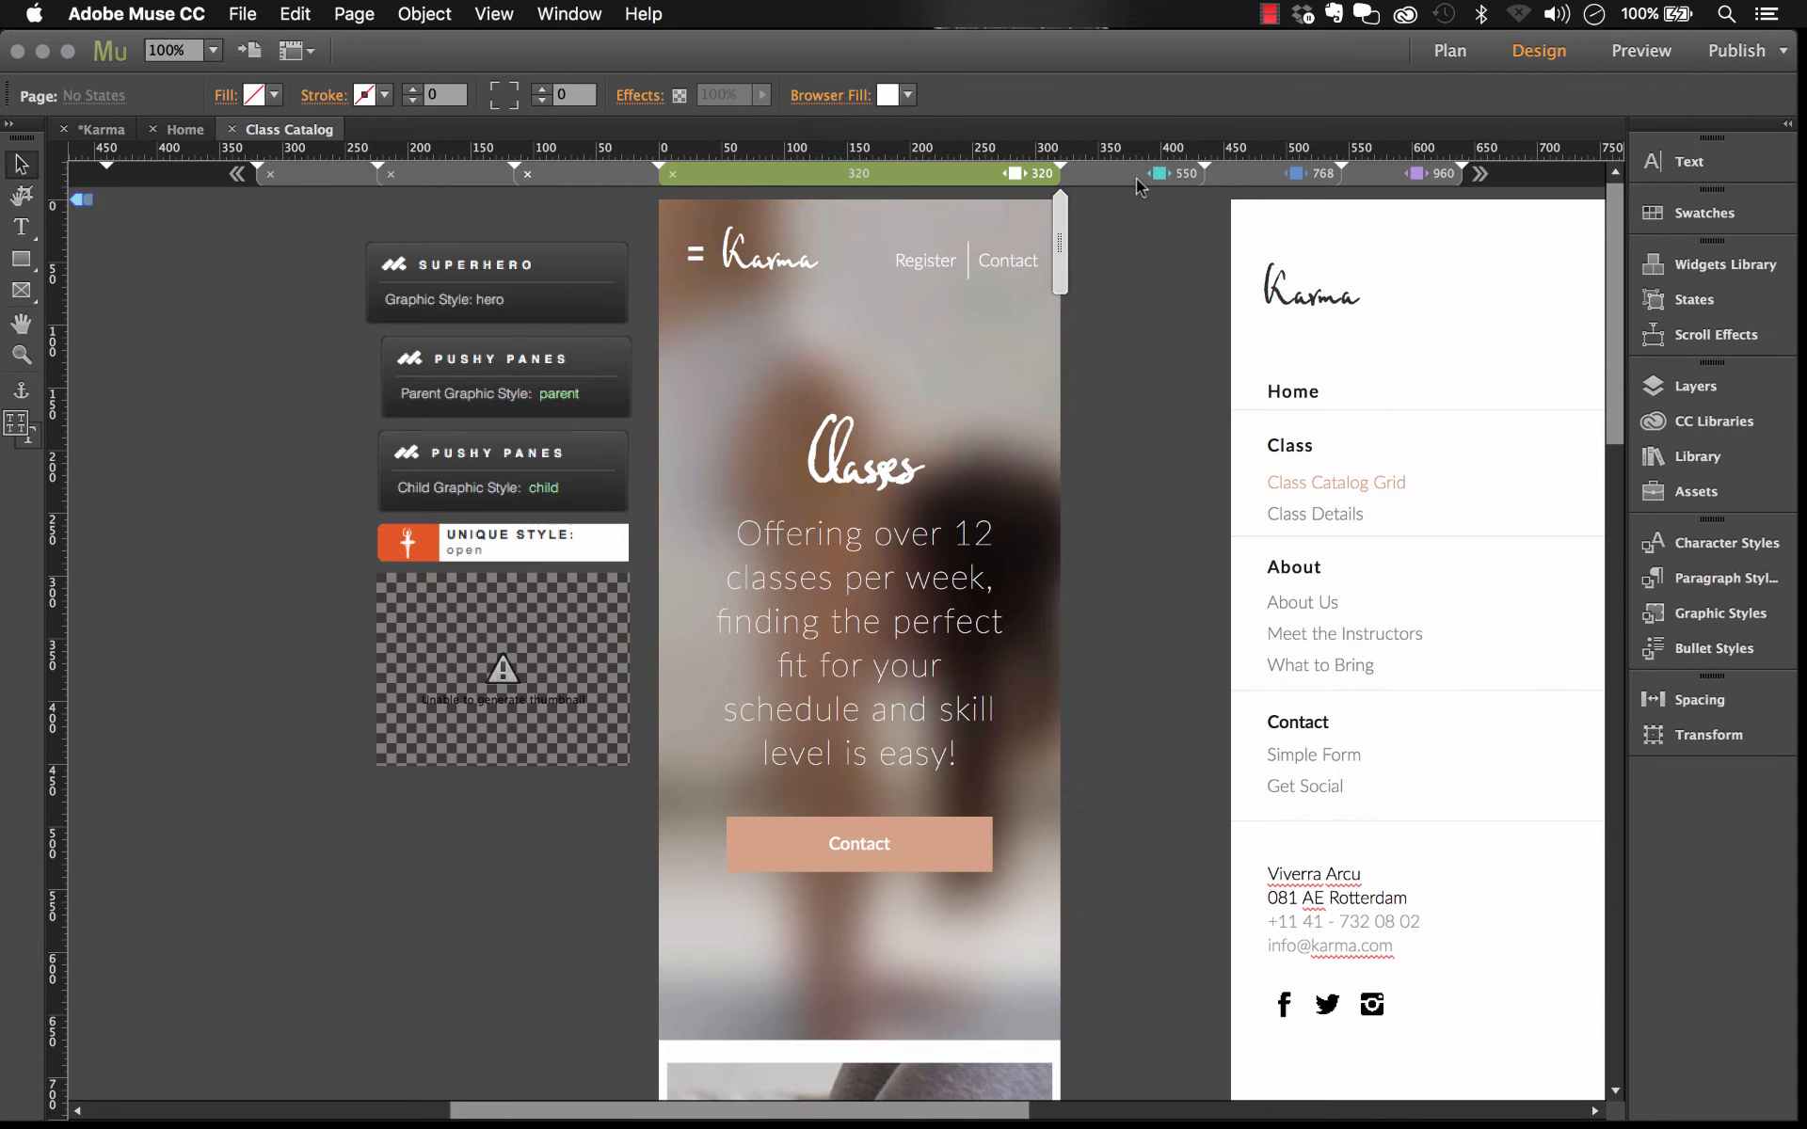
click(1383, 177)
scroll(1090, 415, down, 10)
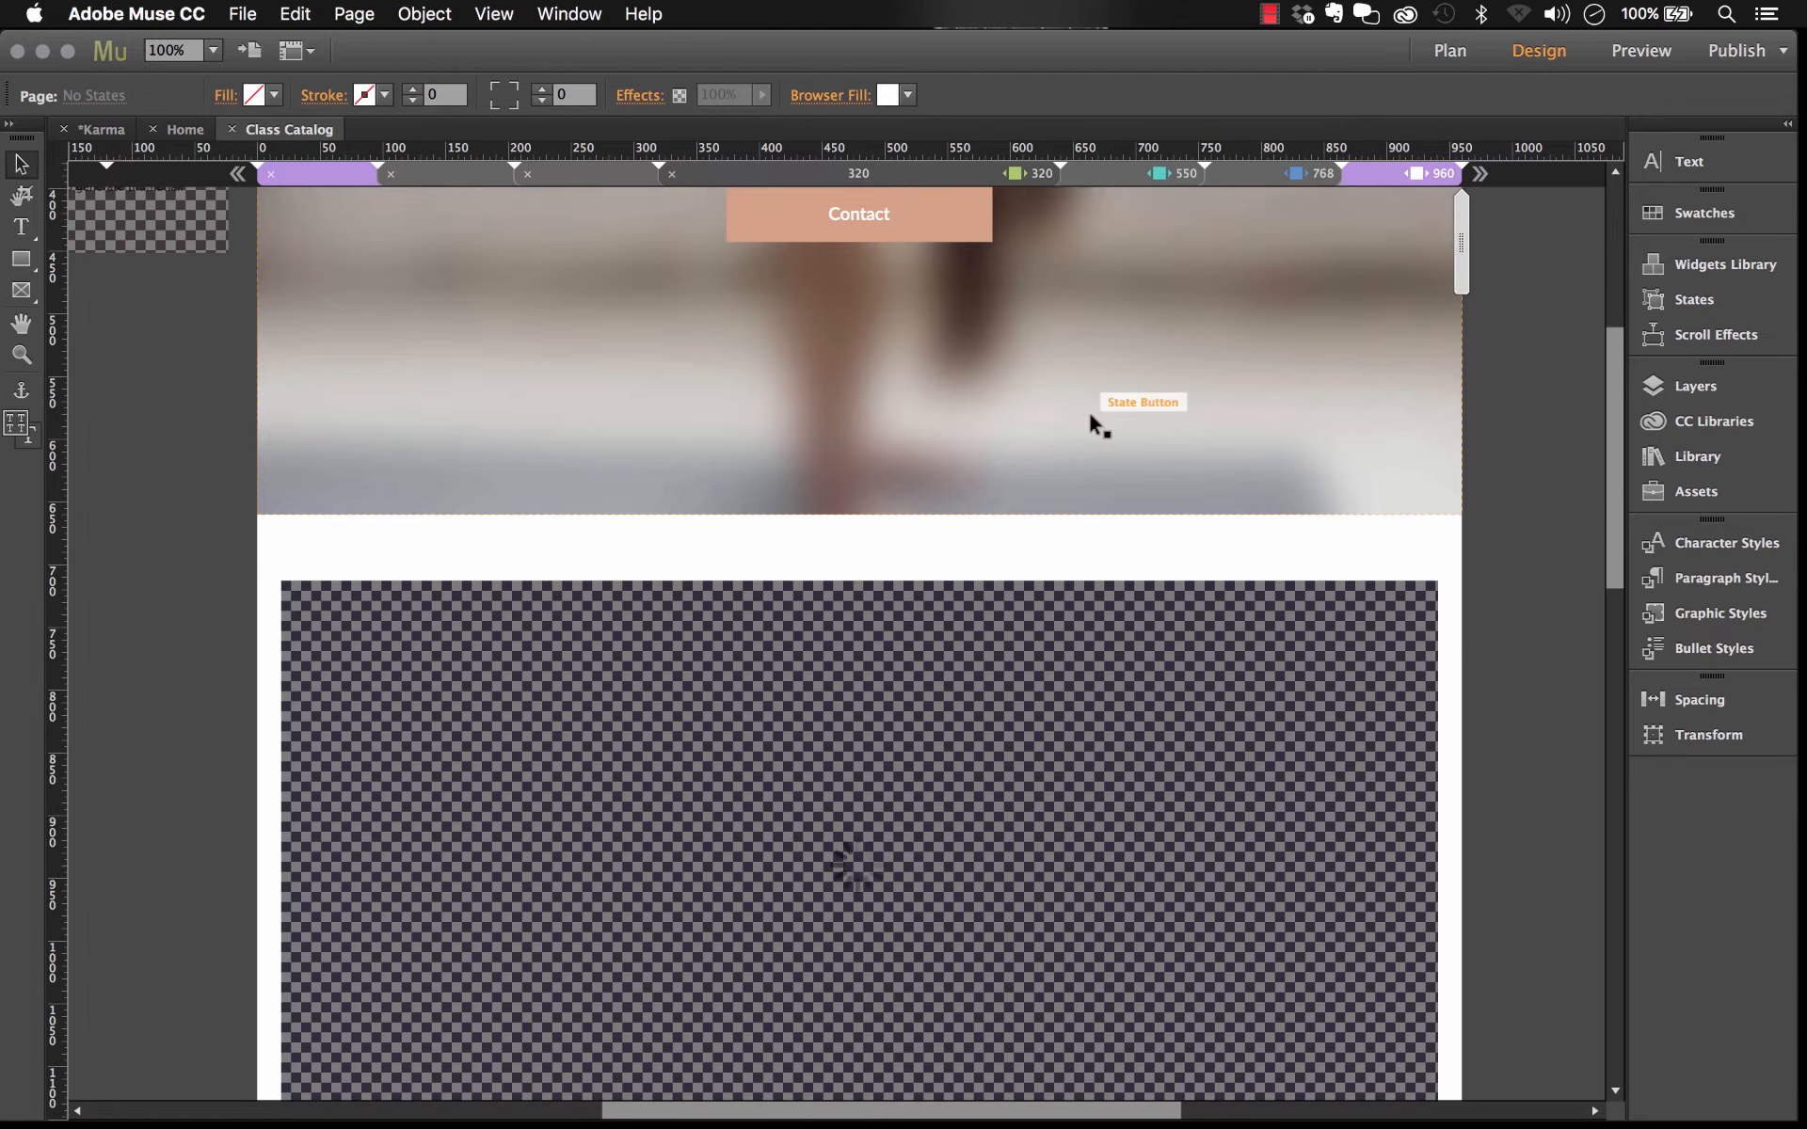
scroll(1088, 411, down, 4)
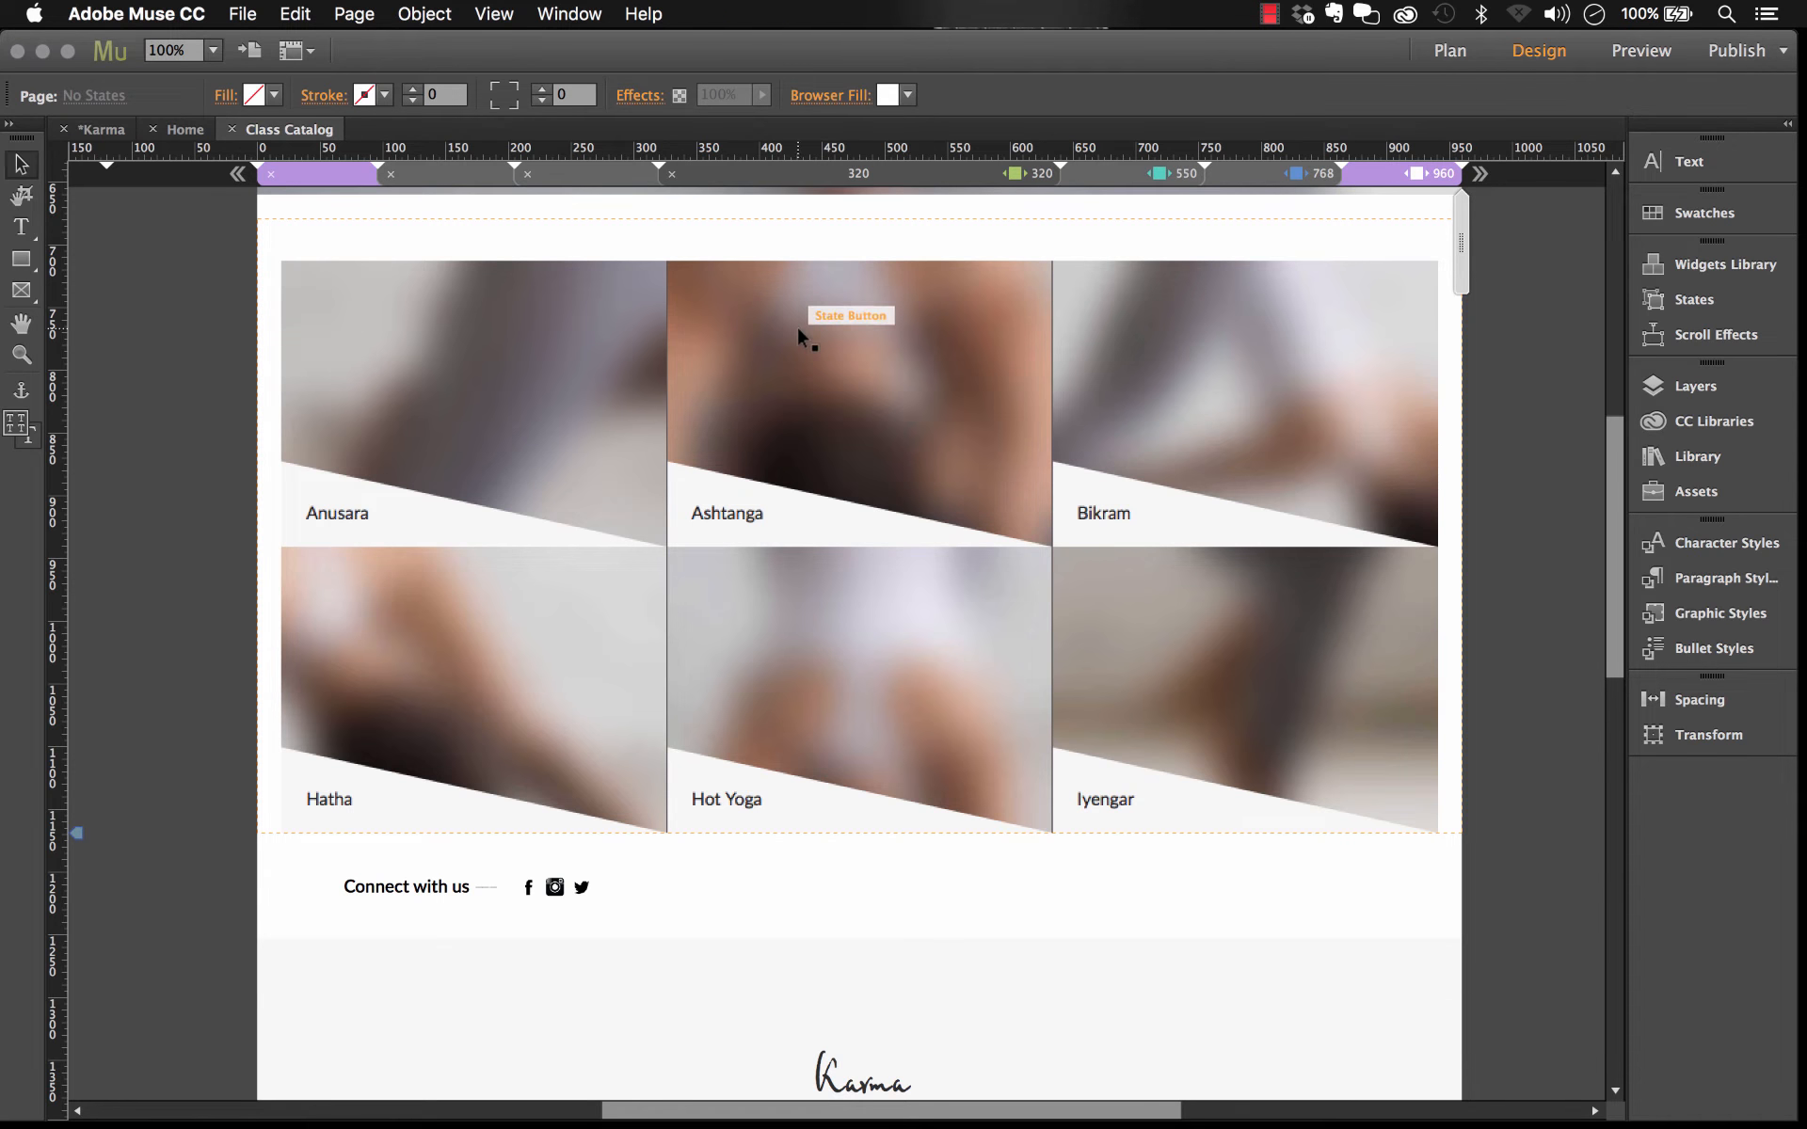
Step: Select the Rapid Reveal widget on the class grid and open its options panel to review its settings
click(671, 254)
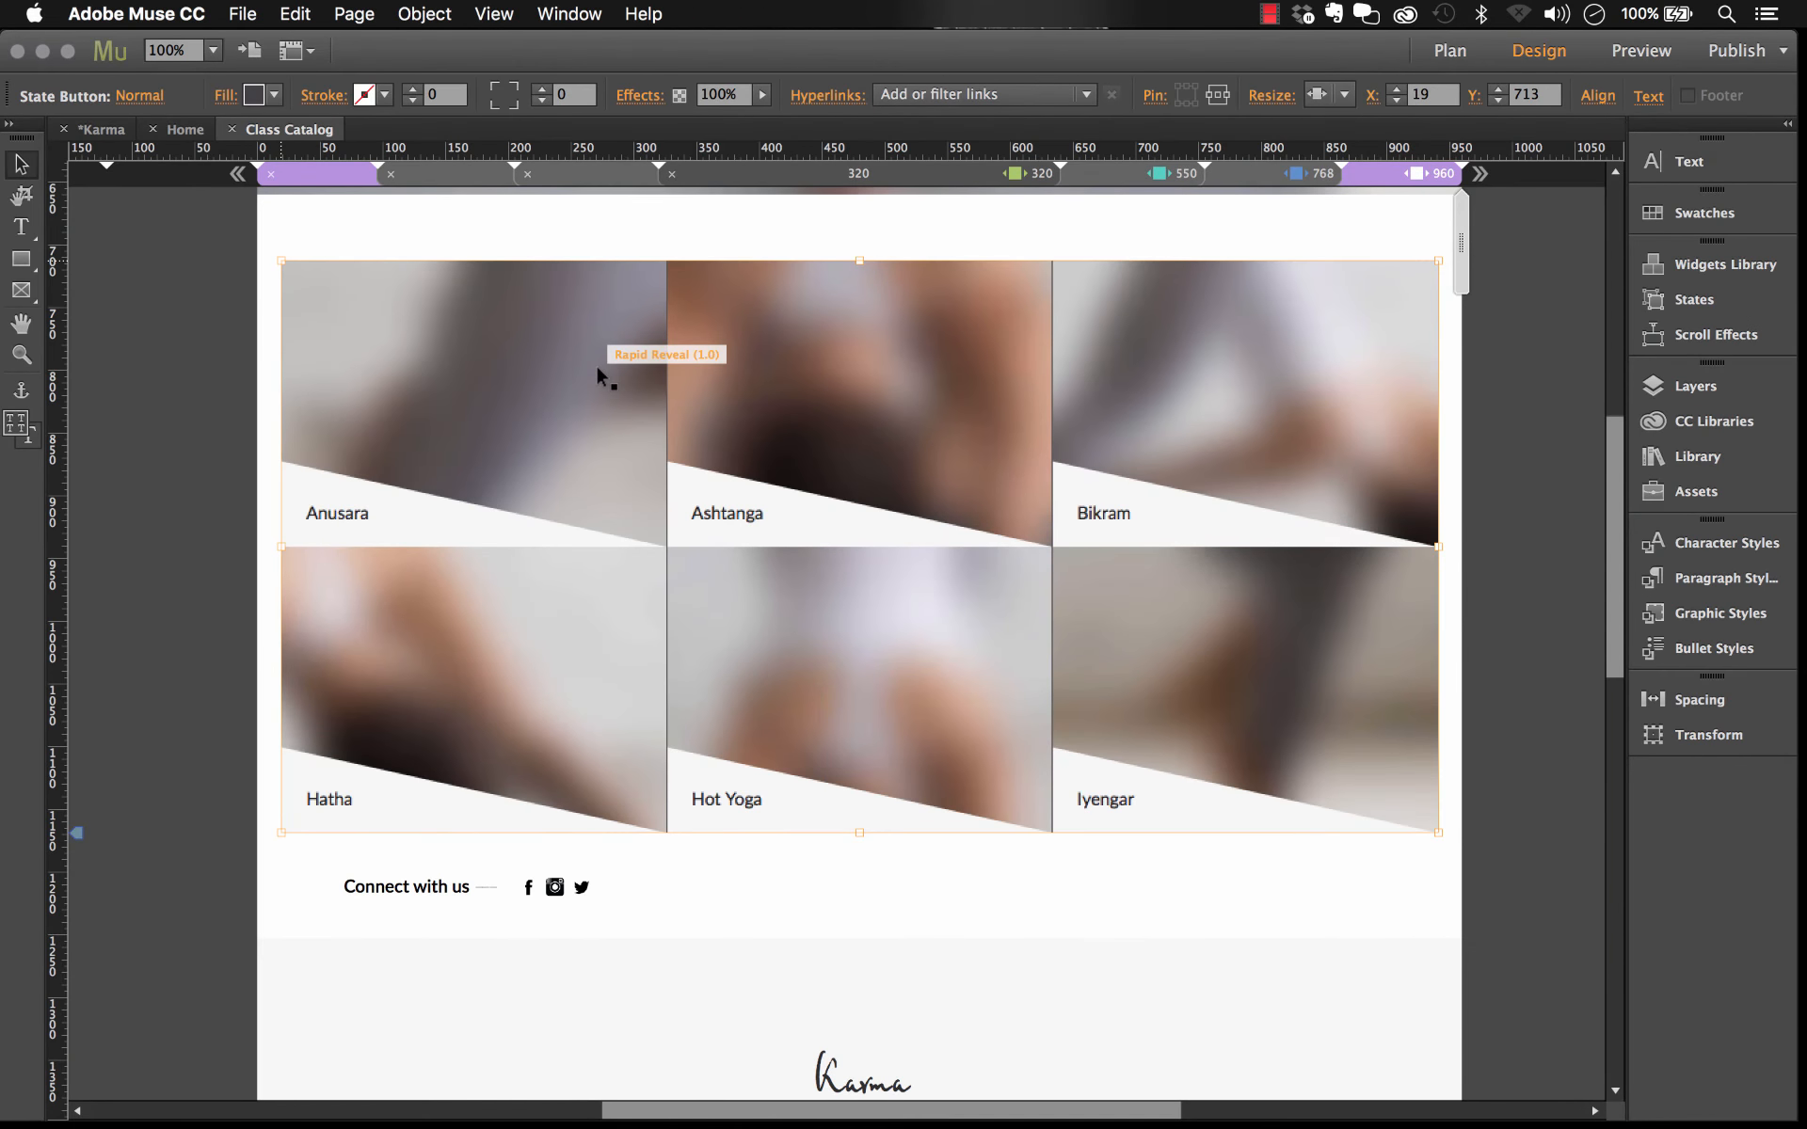
click(1335, 334)
click(1459, 308)
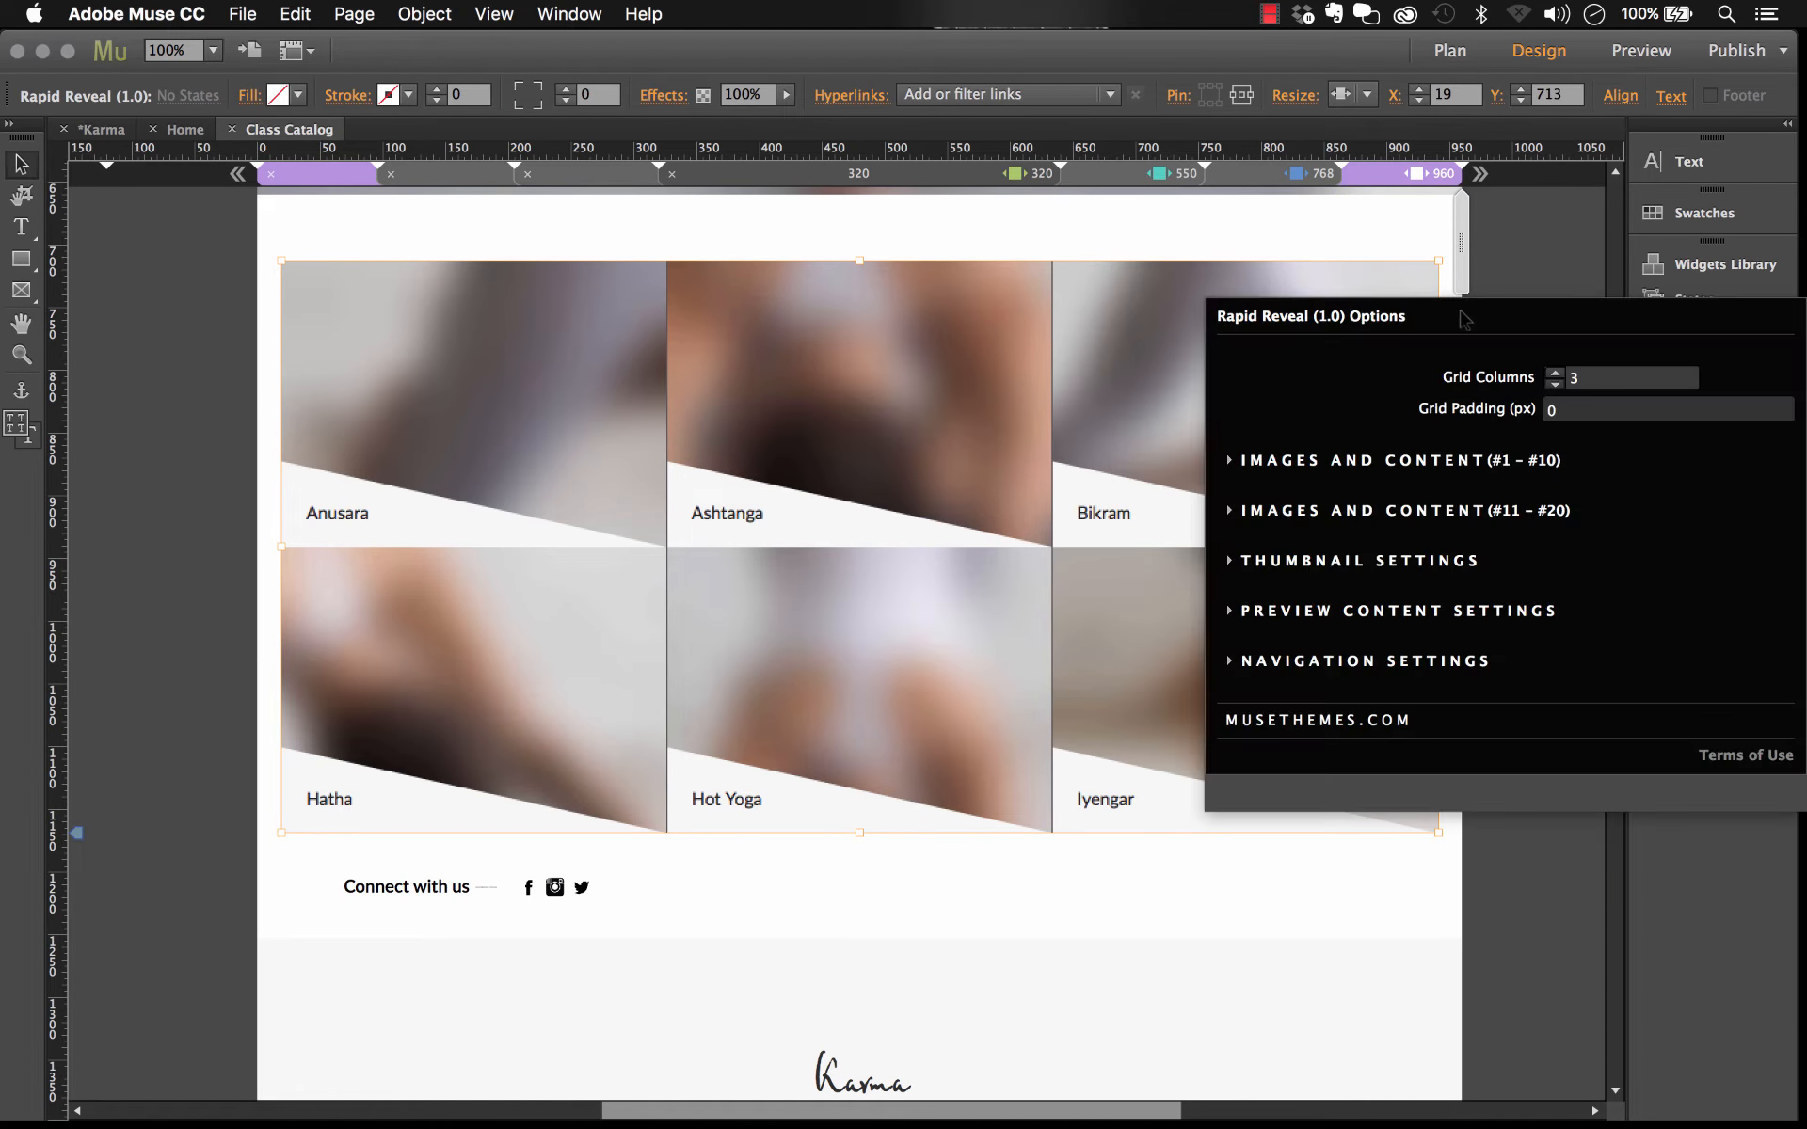
click(1409, 279)
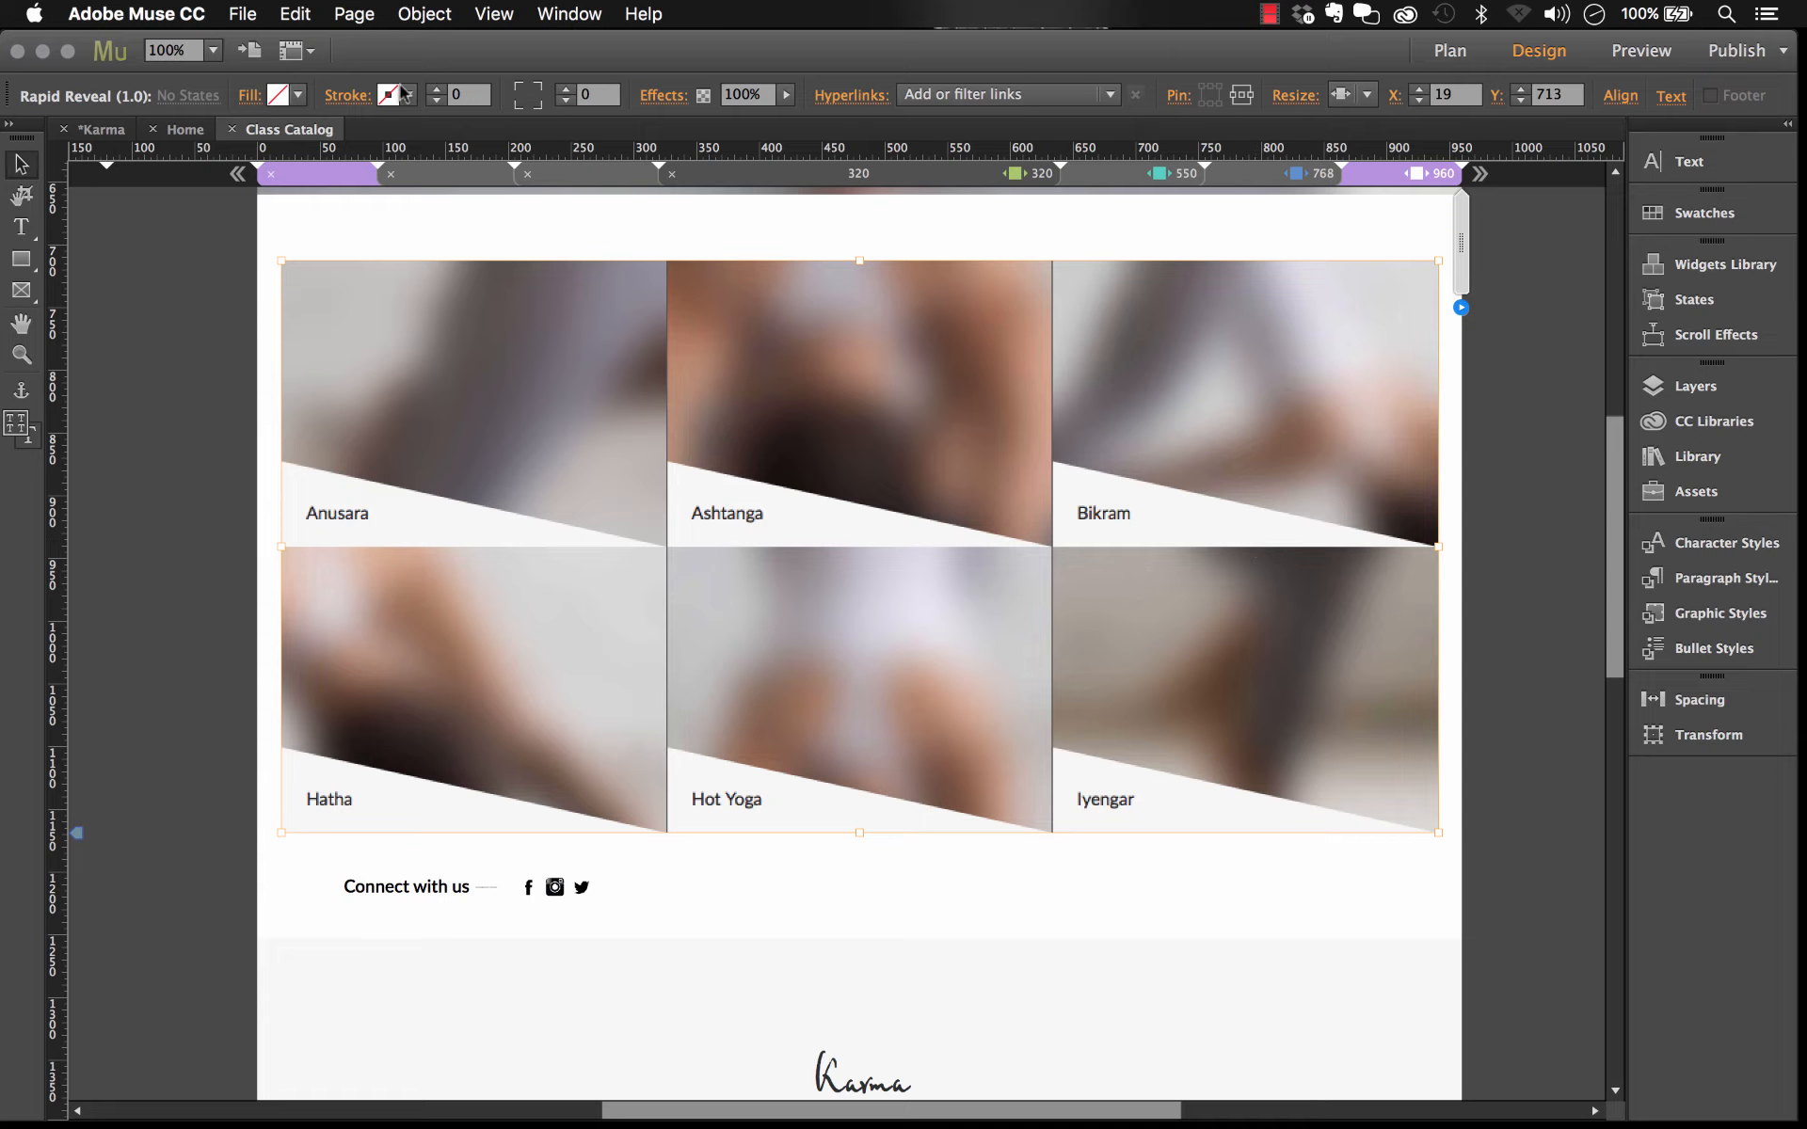
Step: Open the Class Catalog page properties and read through the custom CSS in the head HTML
click(353, 15)
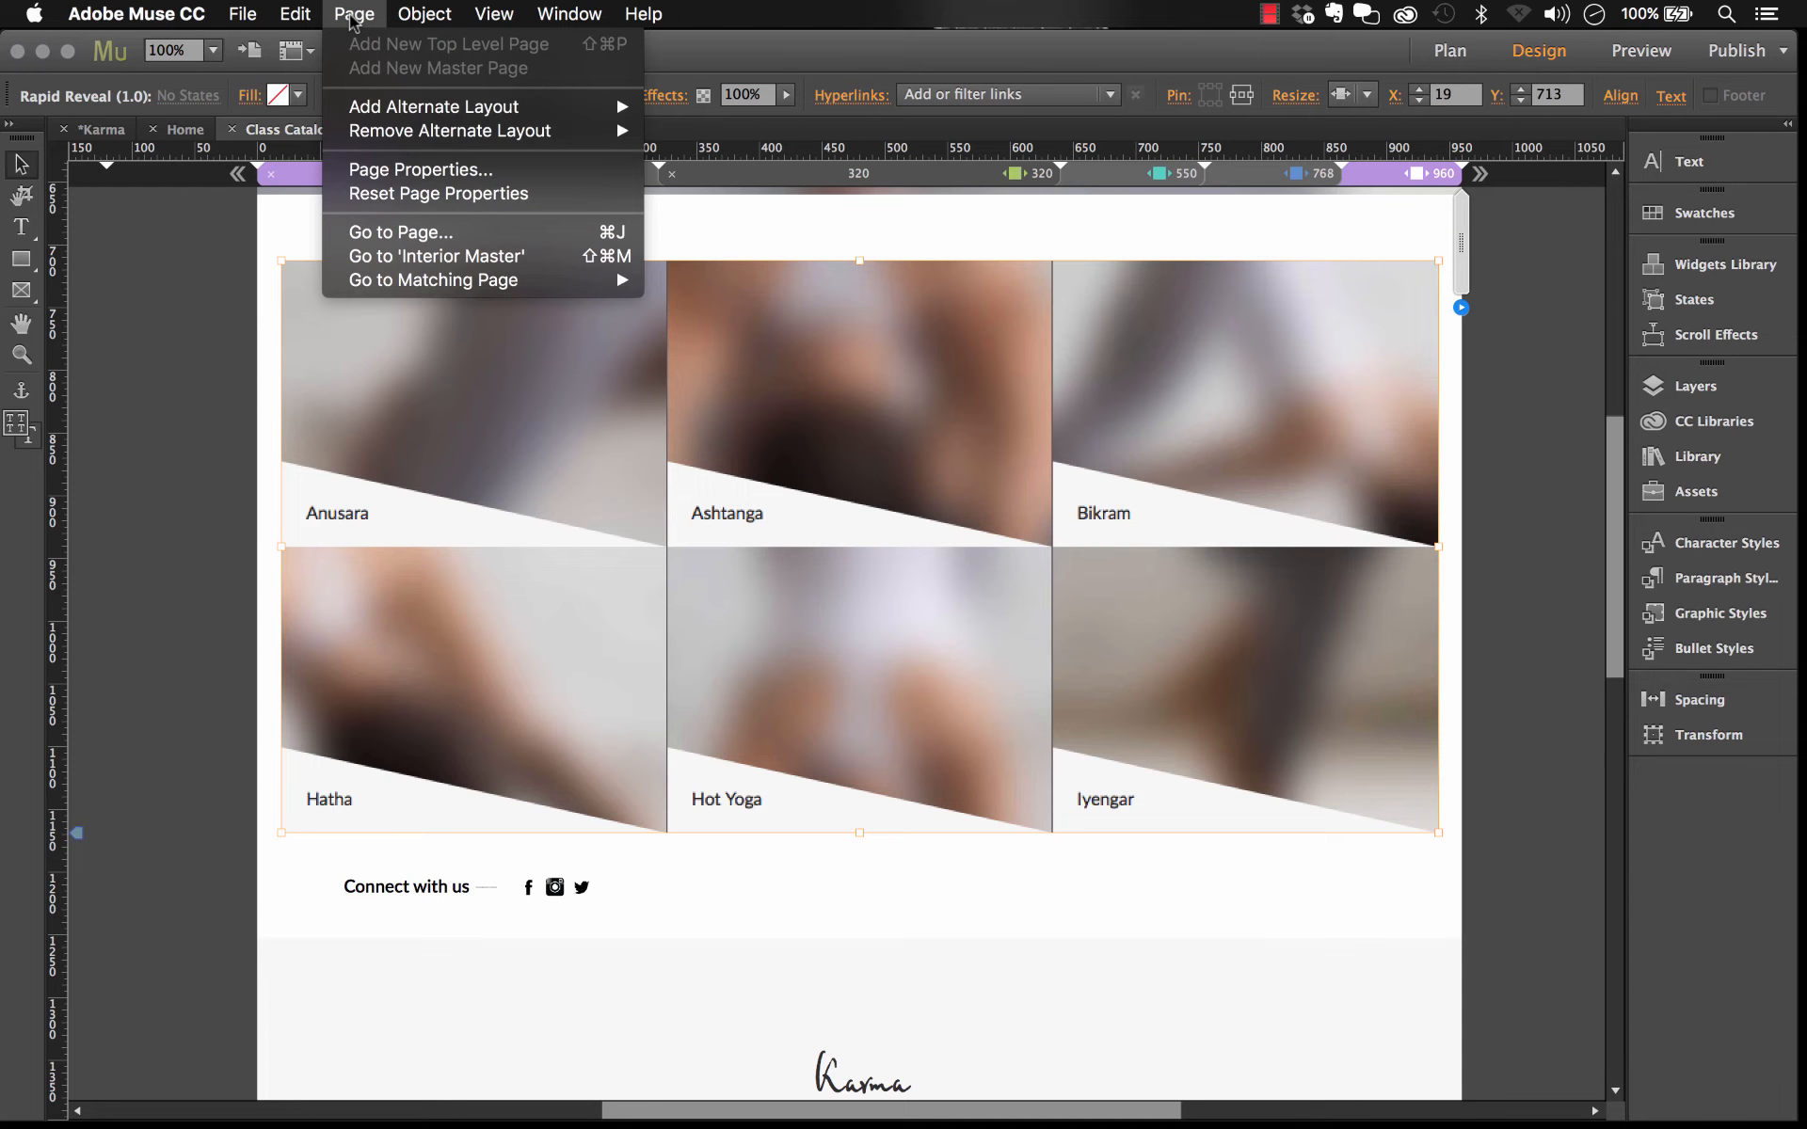
click(420, 171)
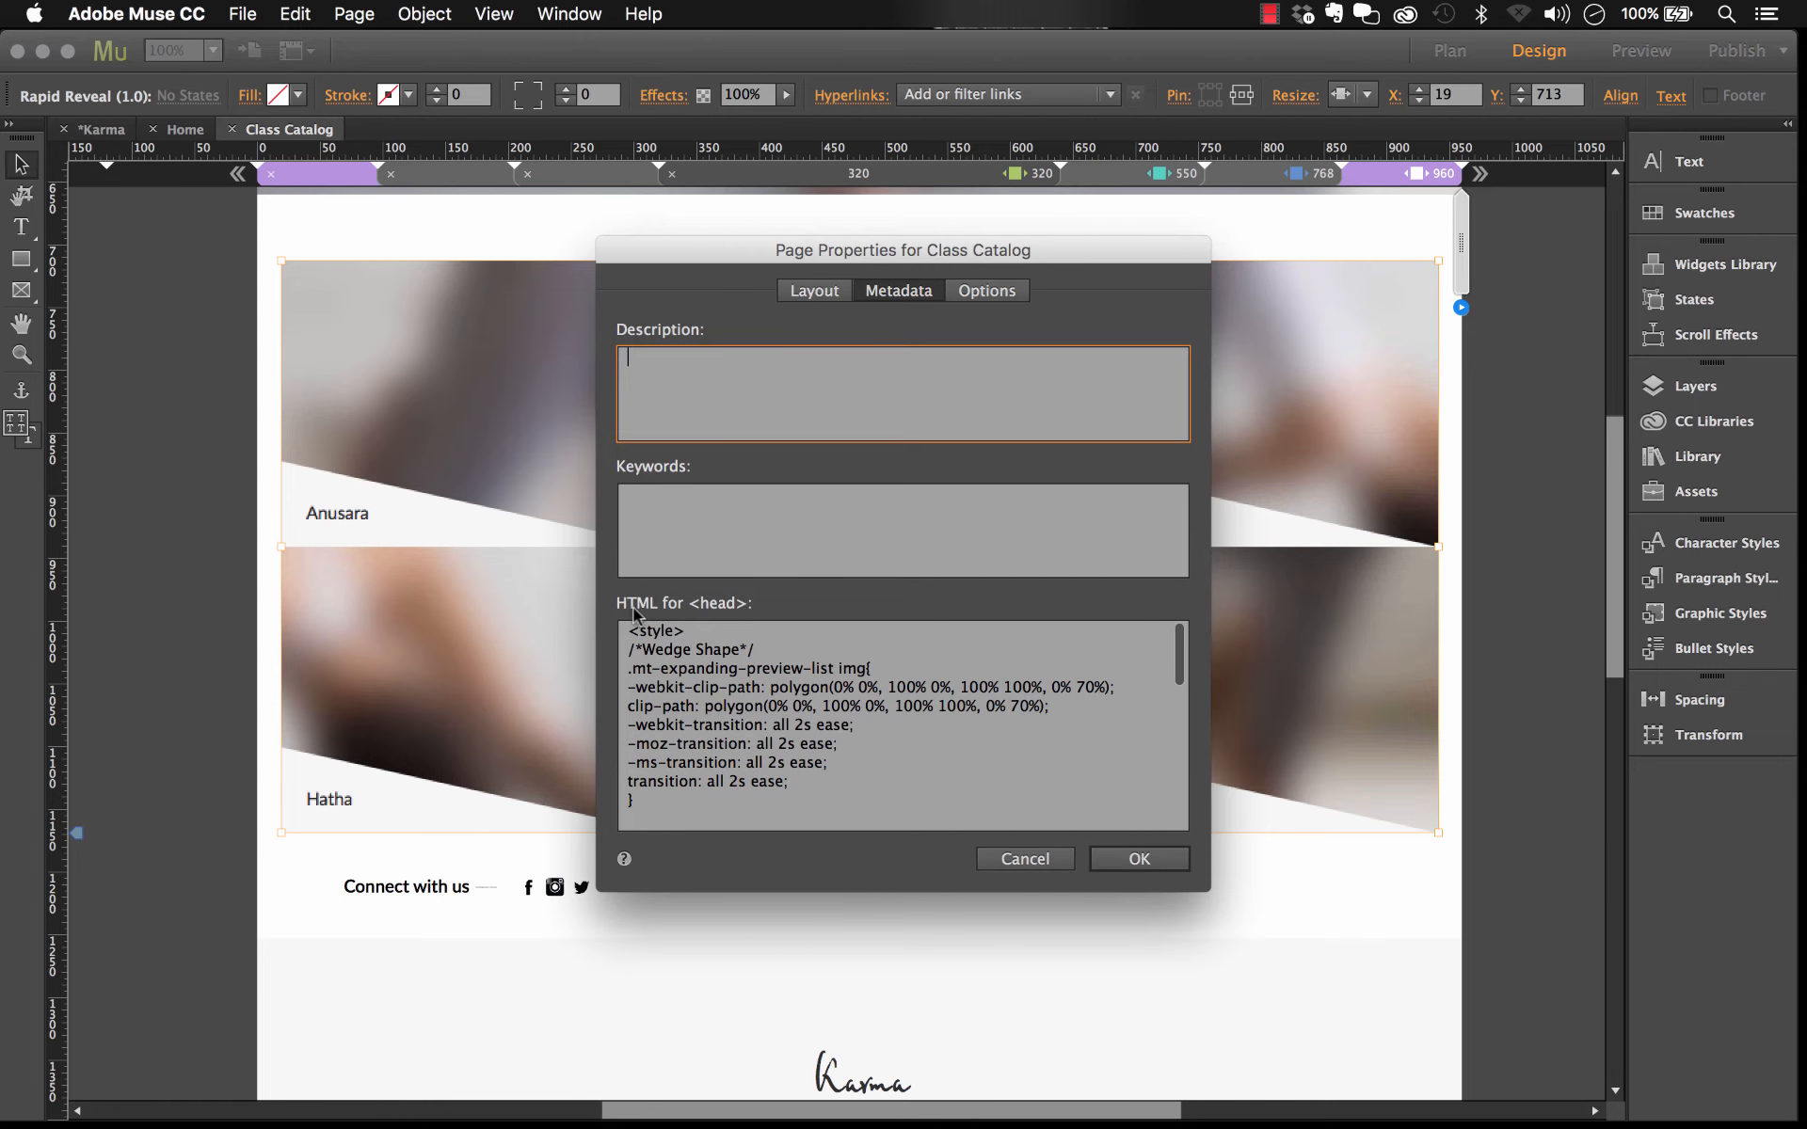
click(913, 299)
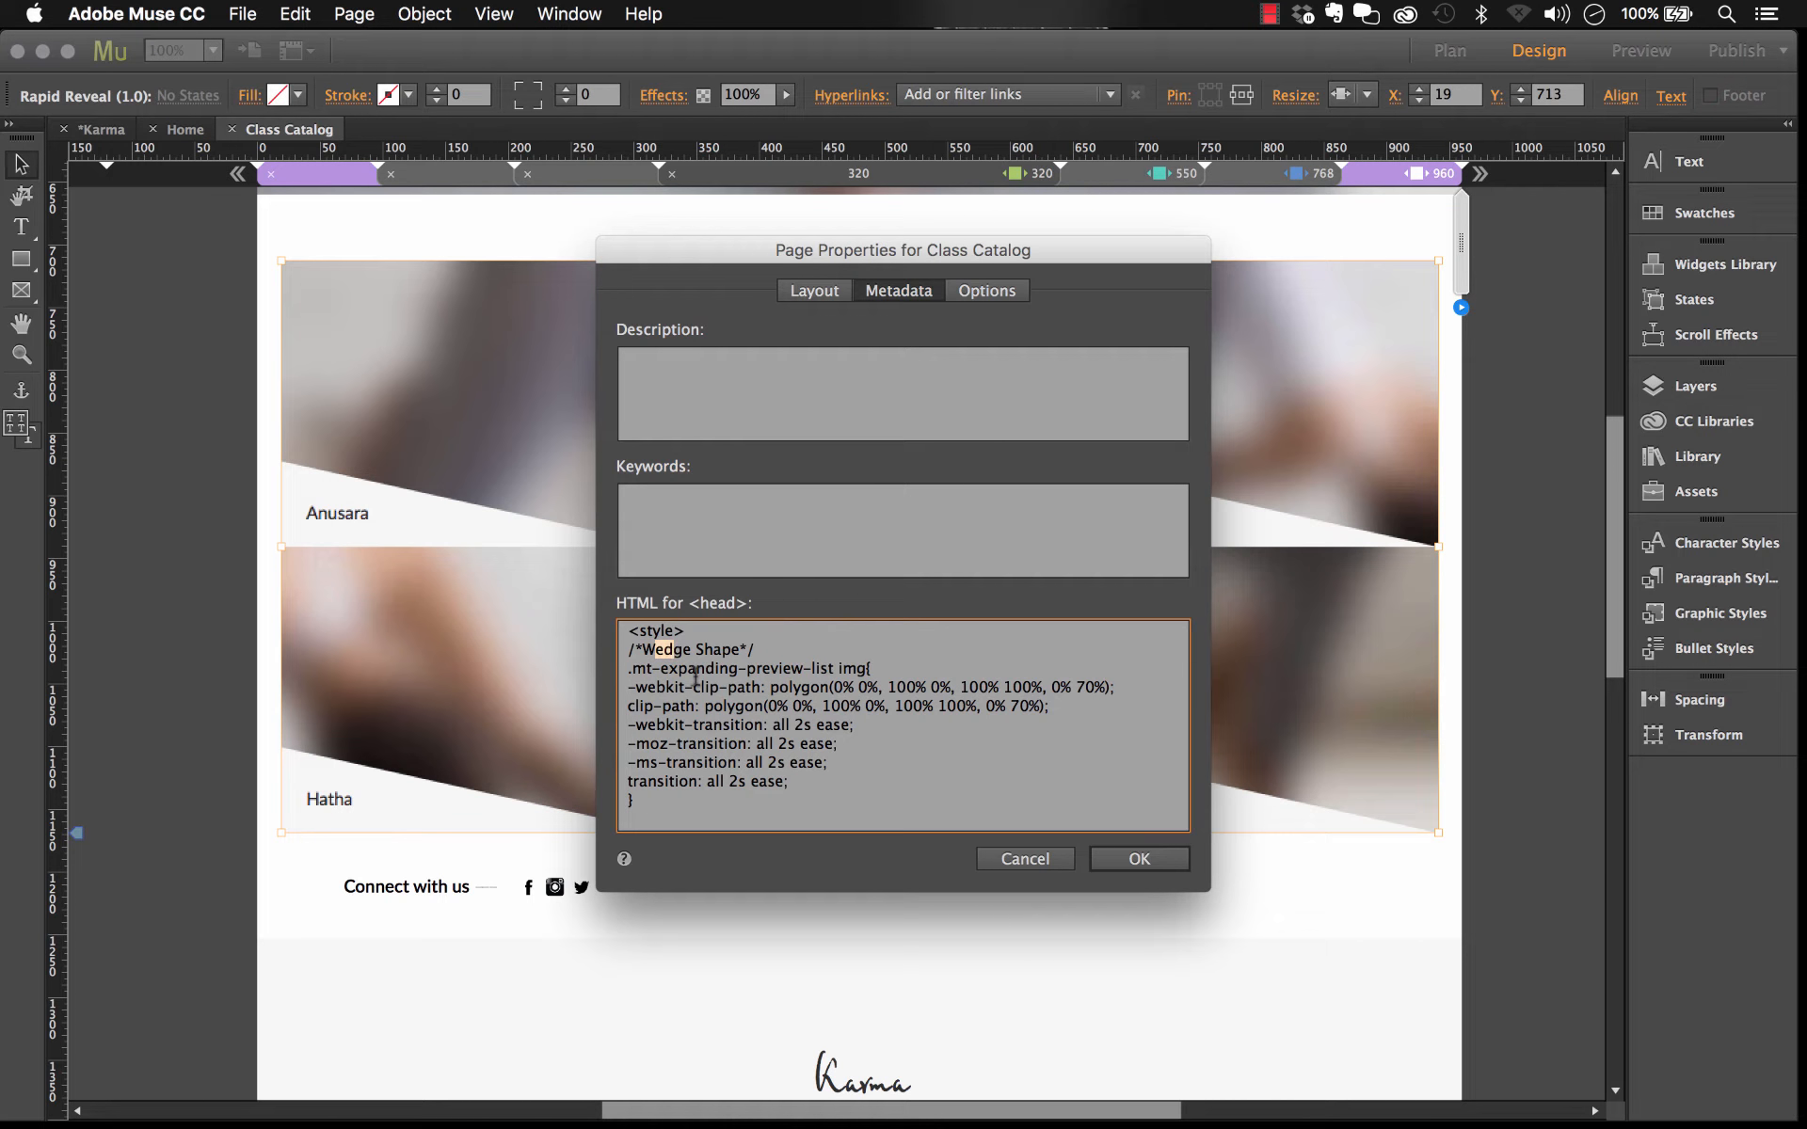
drag(662, 652, 798, 762)
scroll(798, 757, down, 3)
click(798, 755)
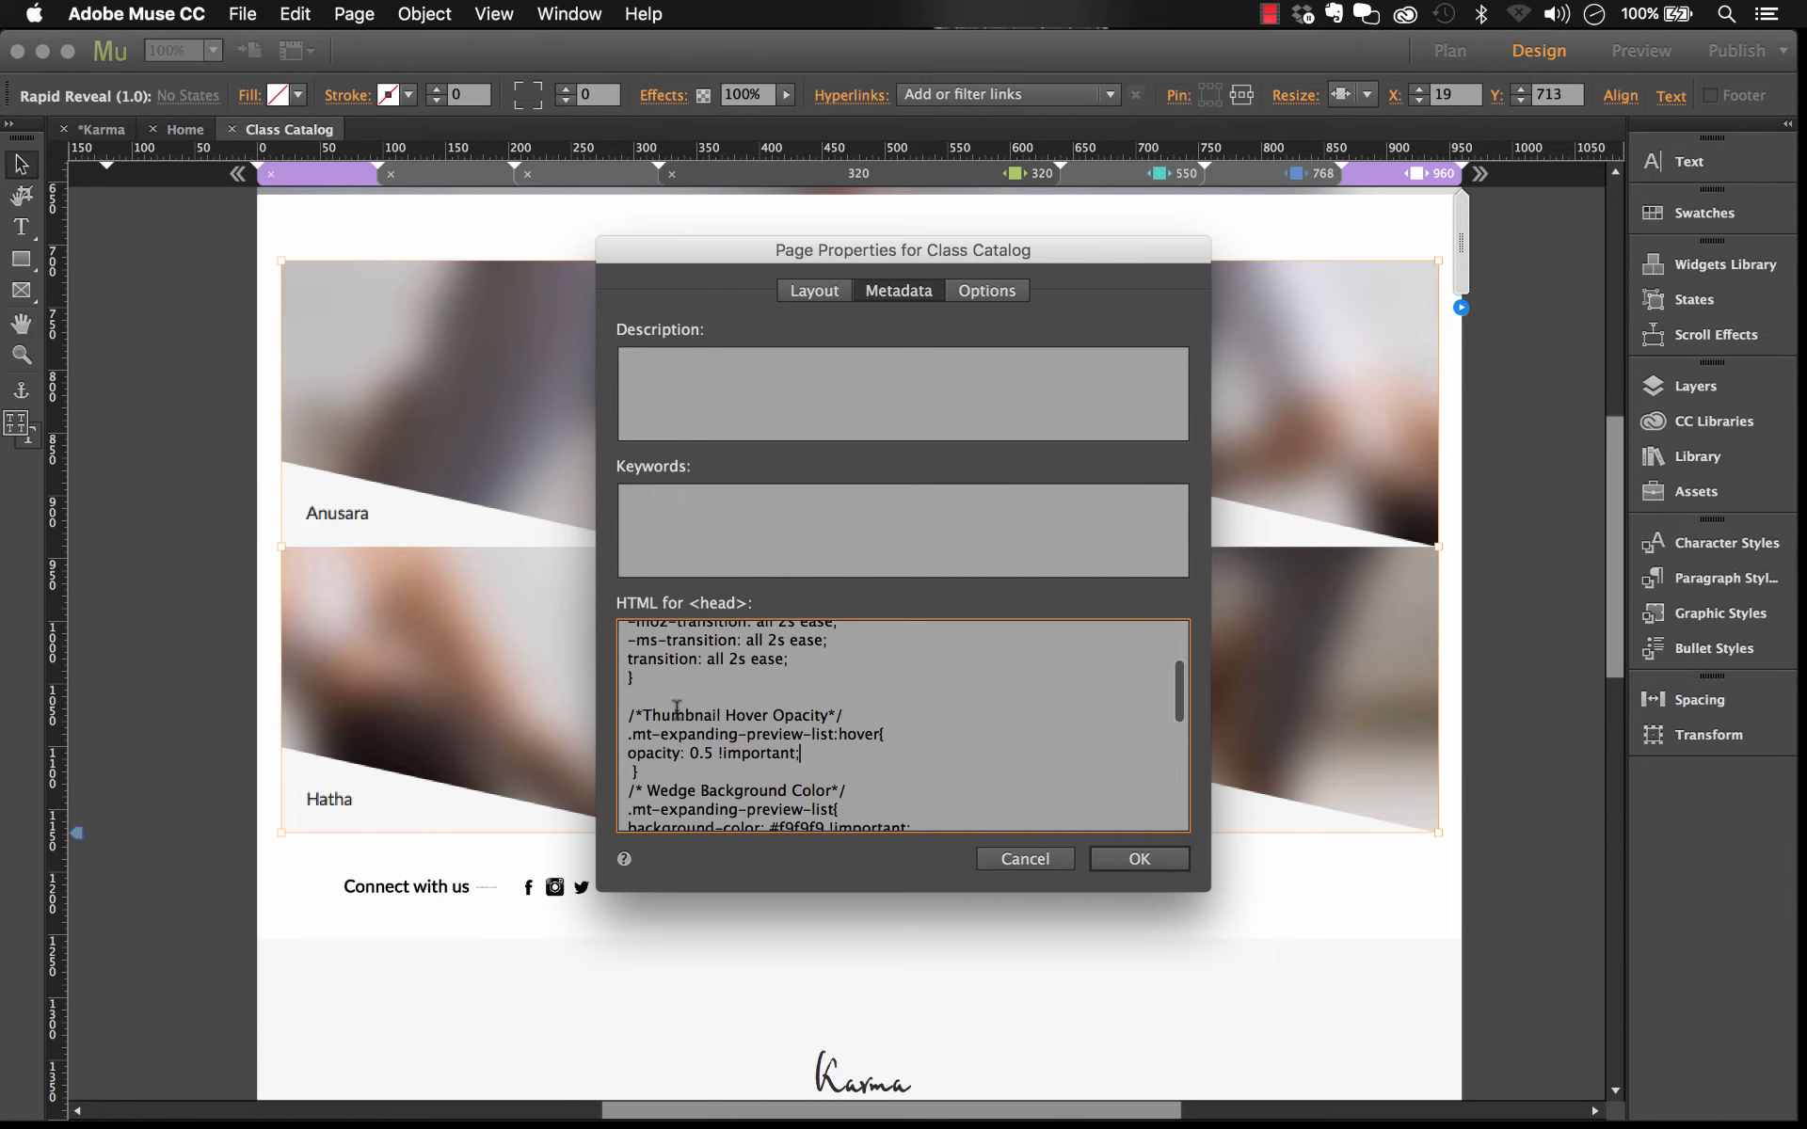
scroll(676, 710, down, 2)
scroll(814, 719, down, 2)
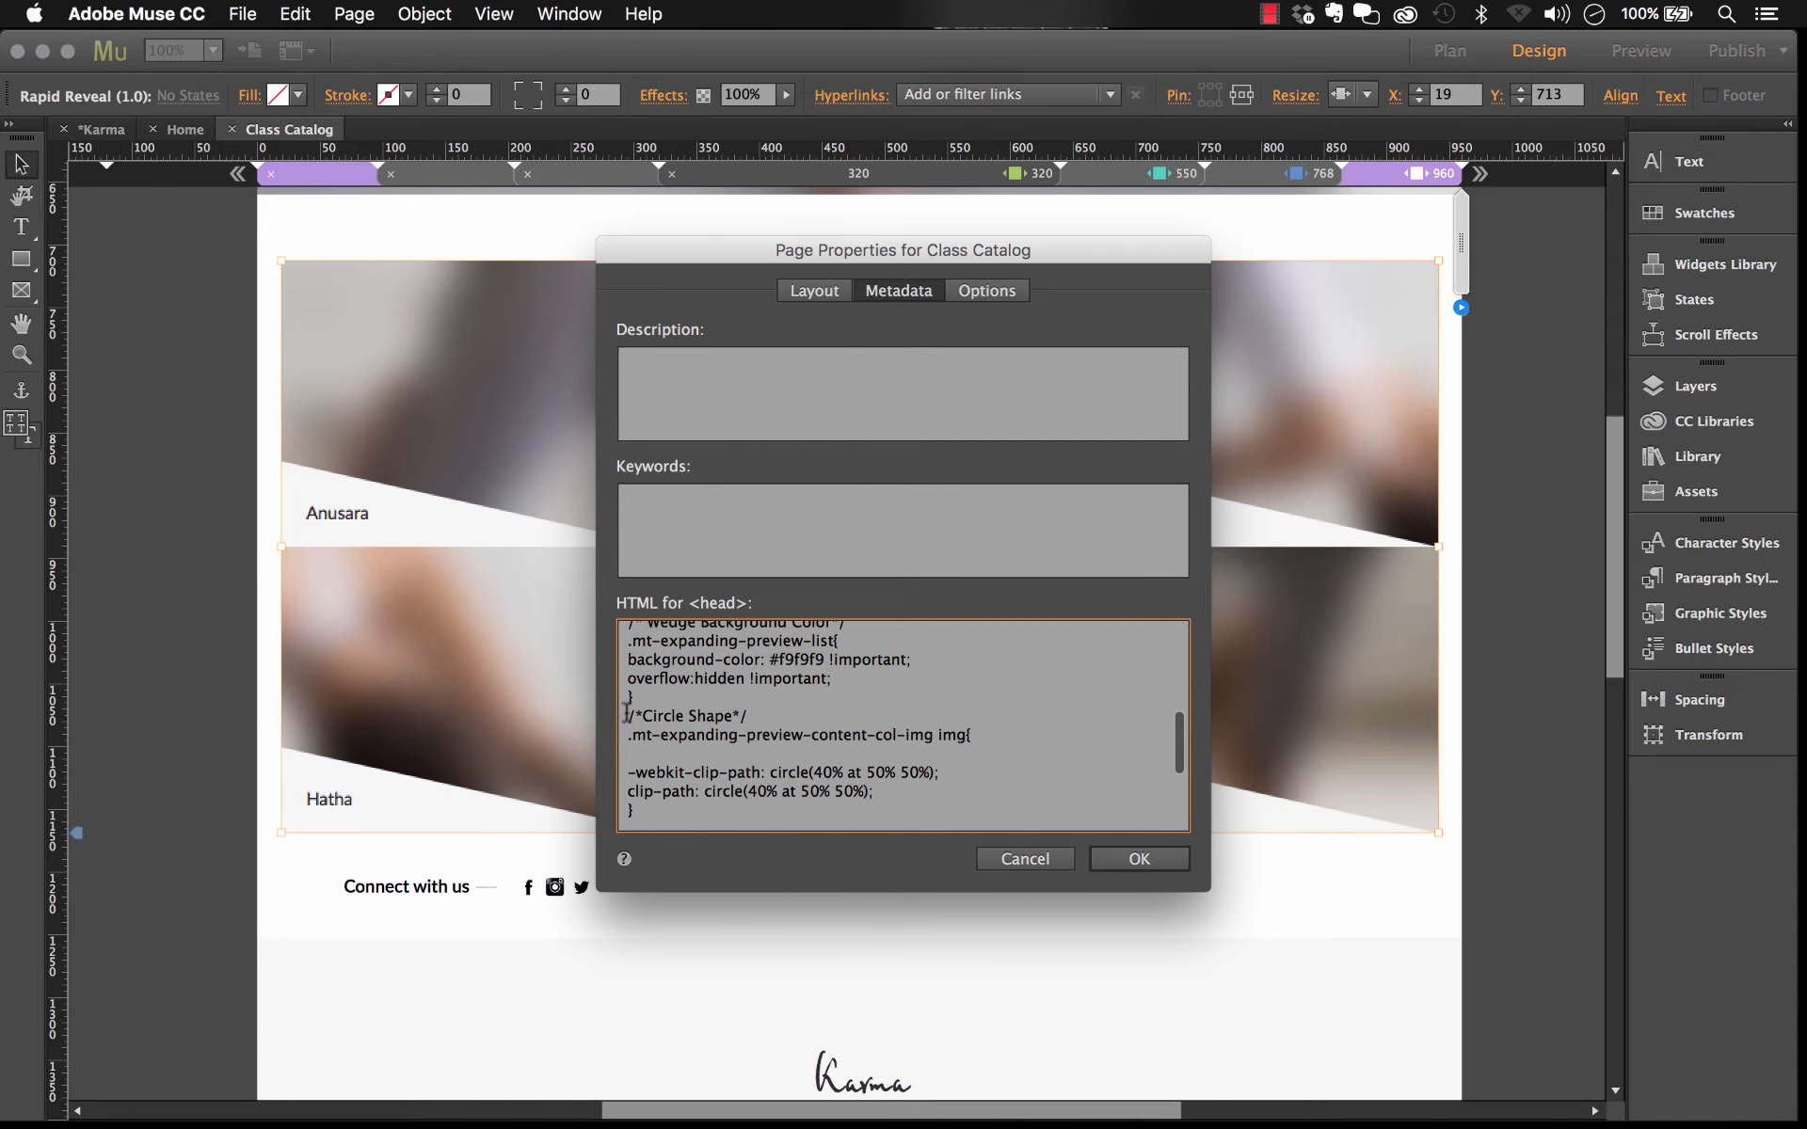
scroll(744, 729, down, 2)
scroll(745, 729, down, 1)
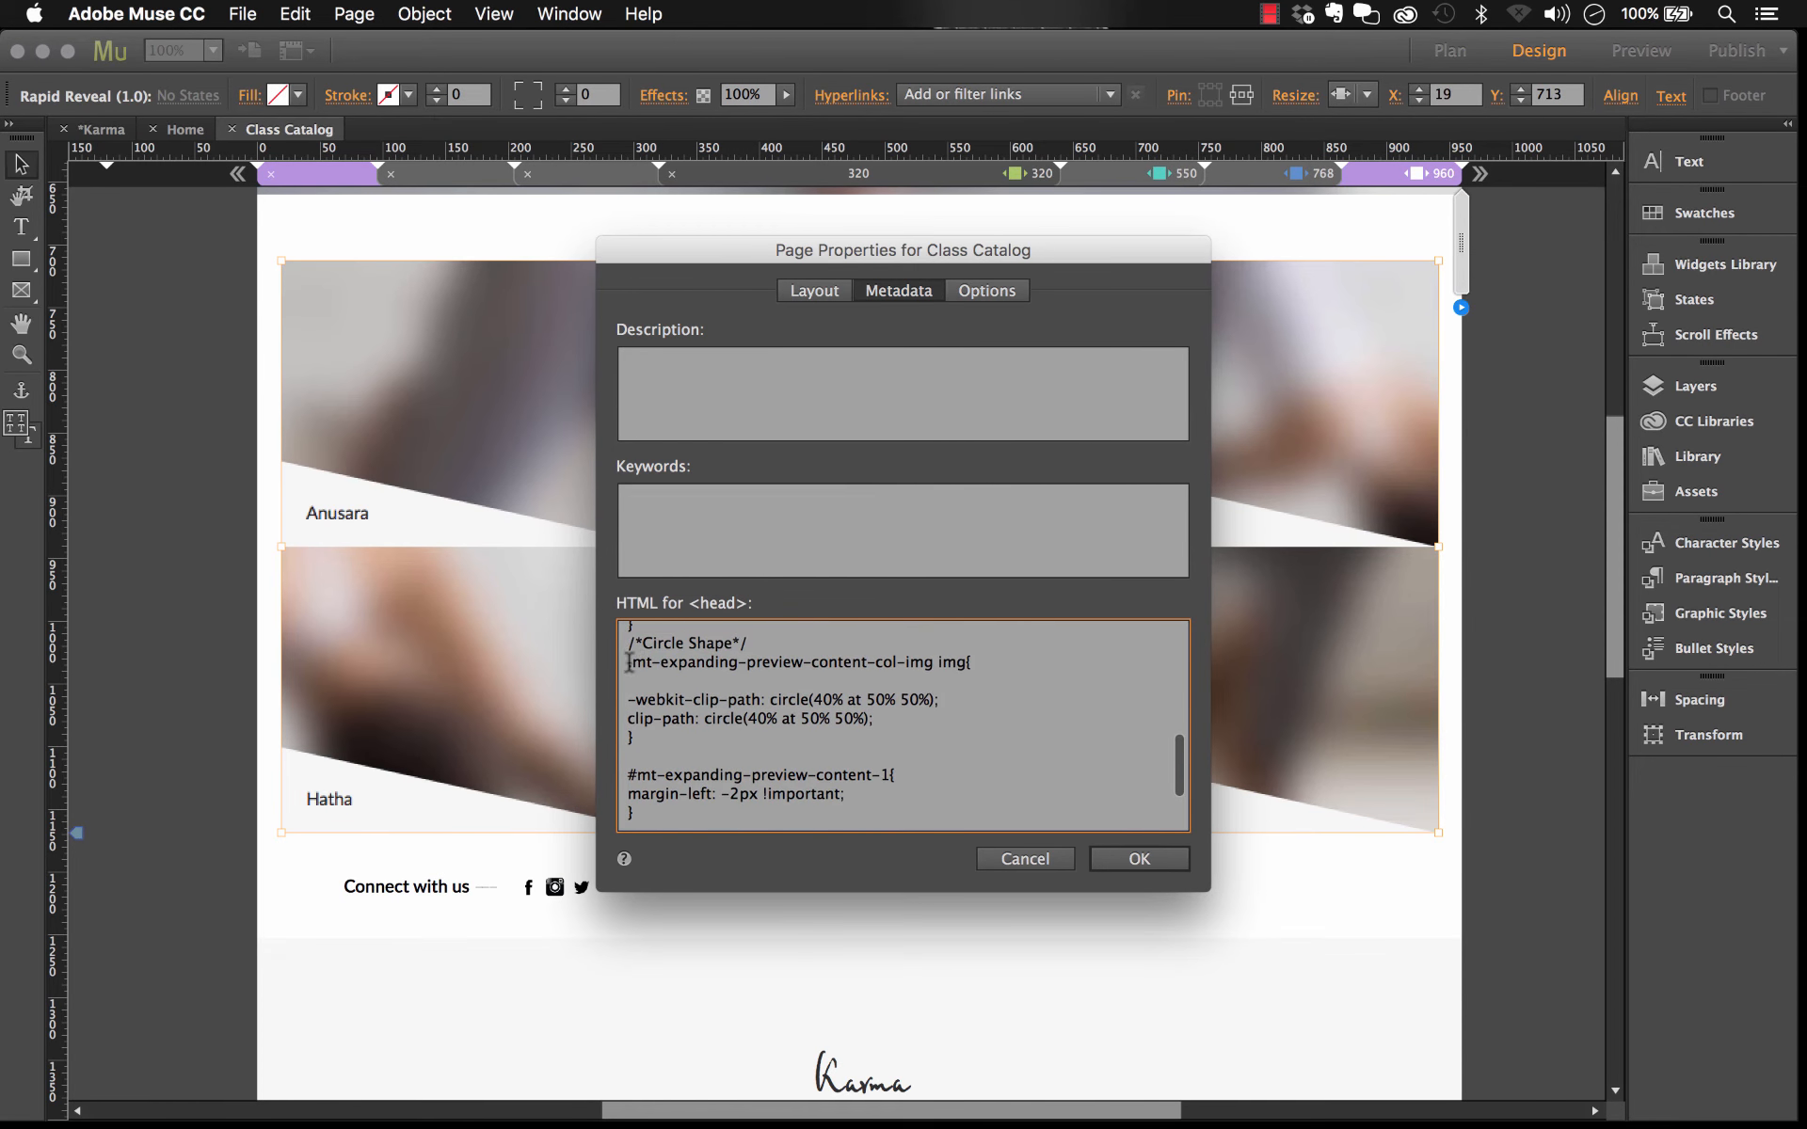
Step: Remove the Circle Shape CSS rule from the page's head HTML and confirm the page properties
drag(631, 663, 933, 662)
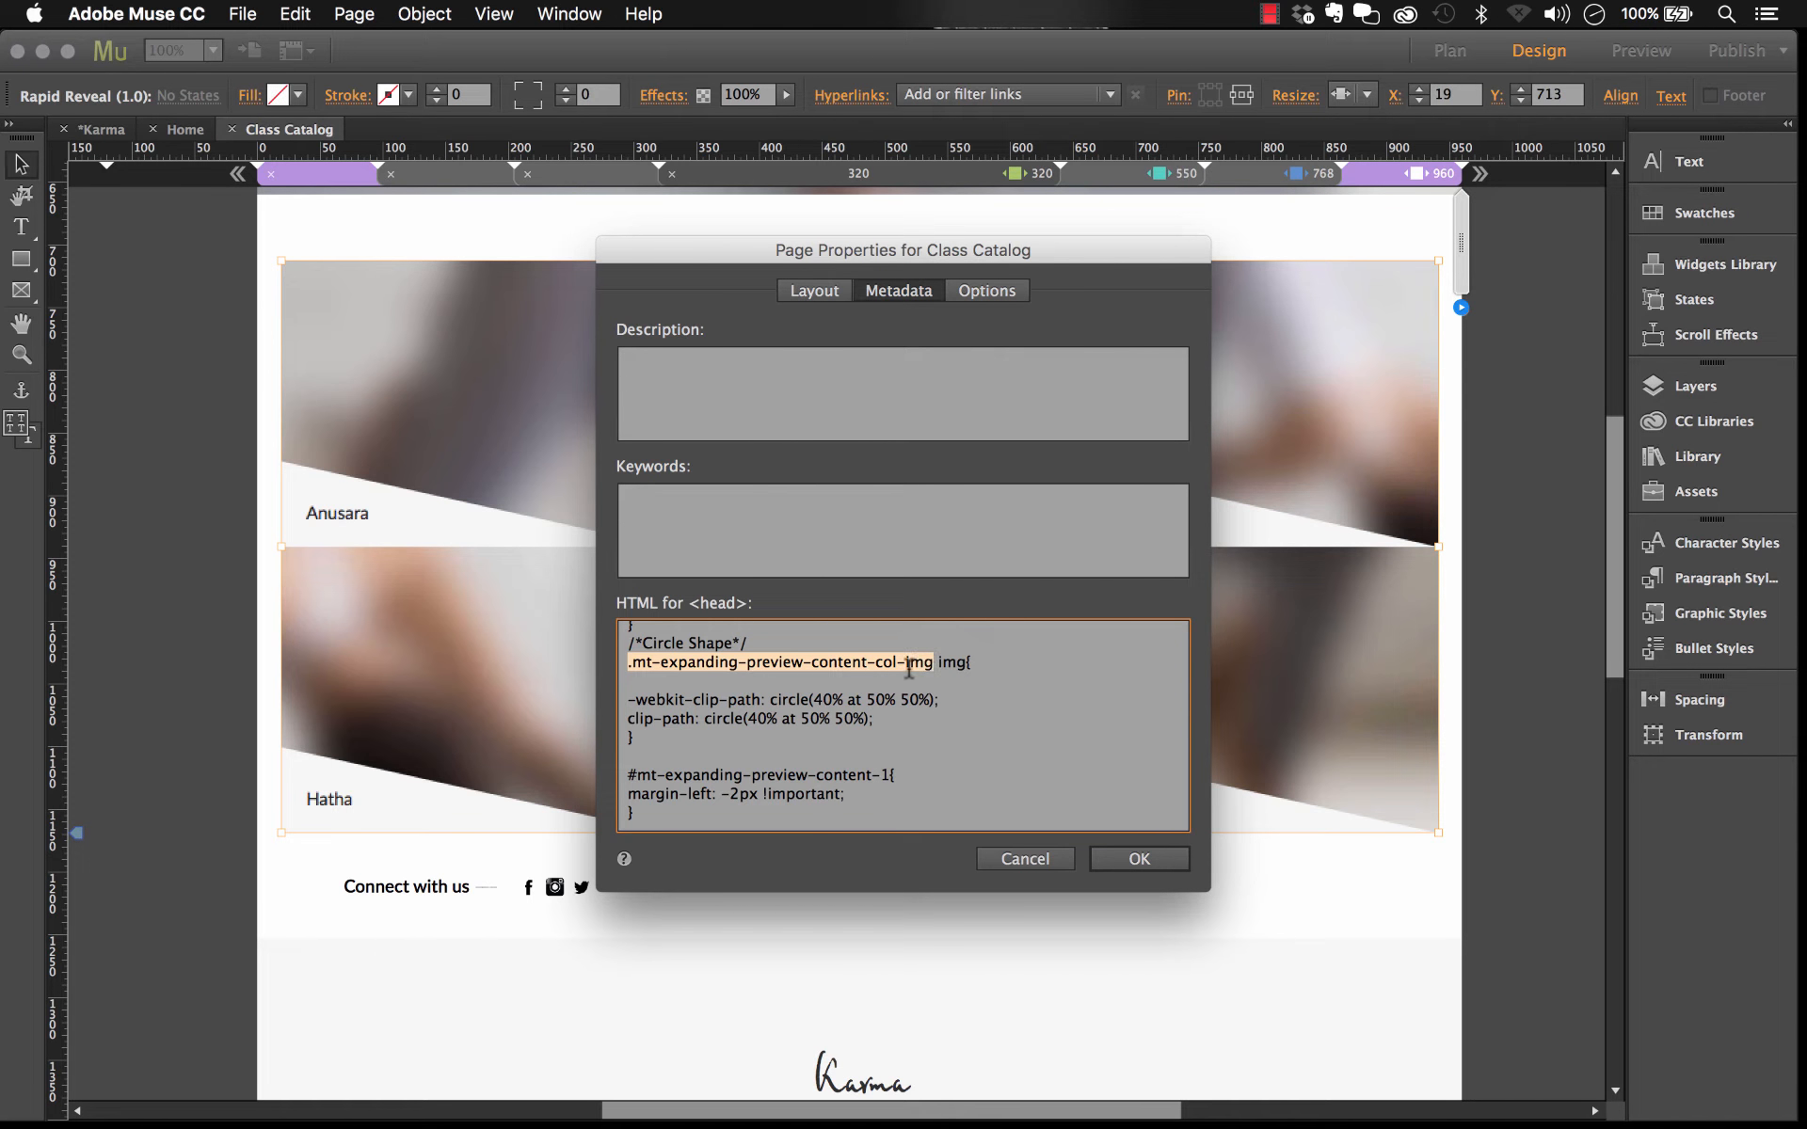
drag(891, 720, 584, 698)
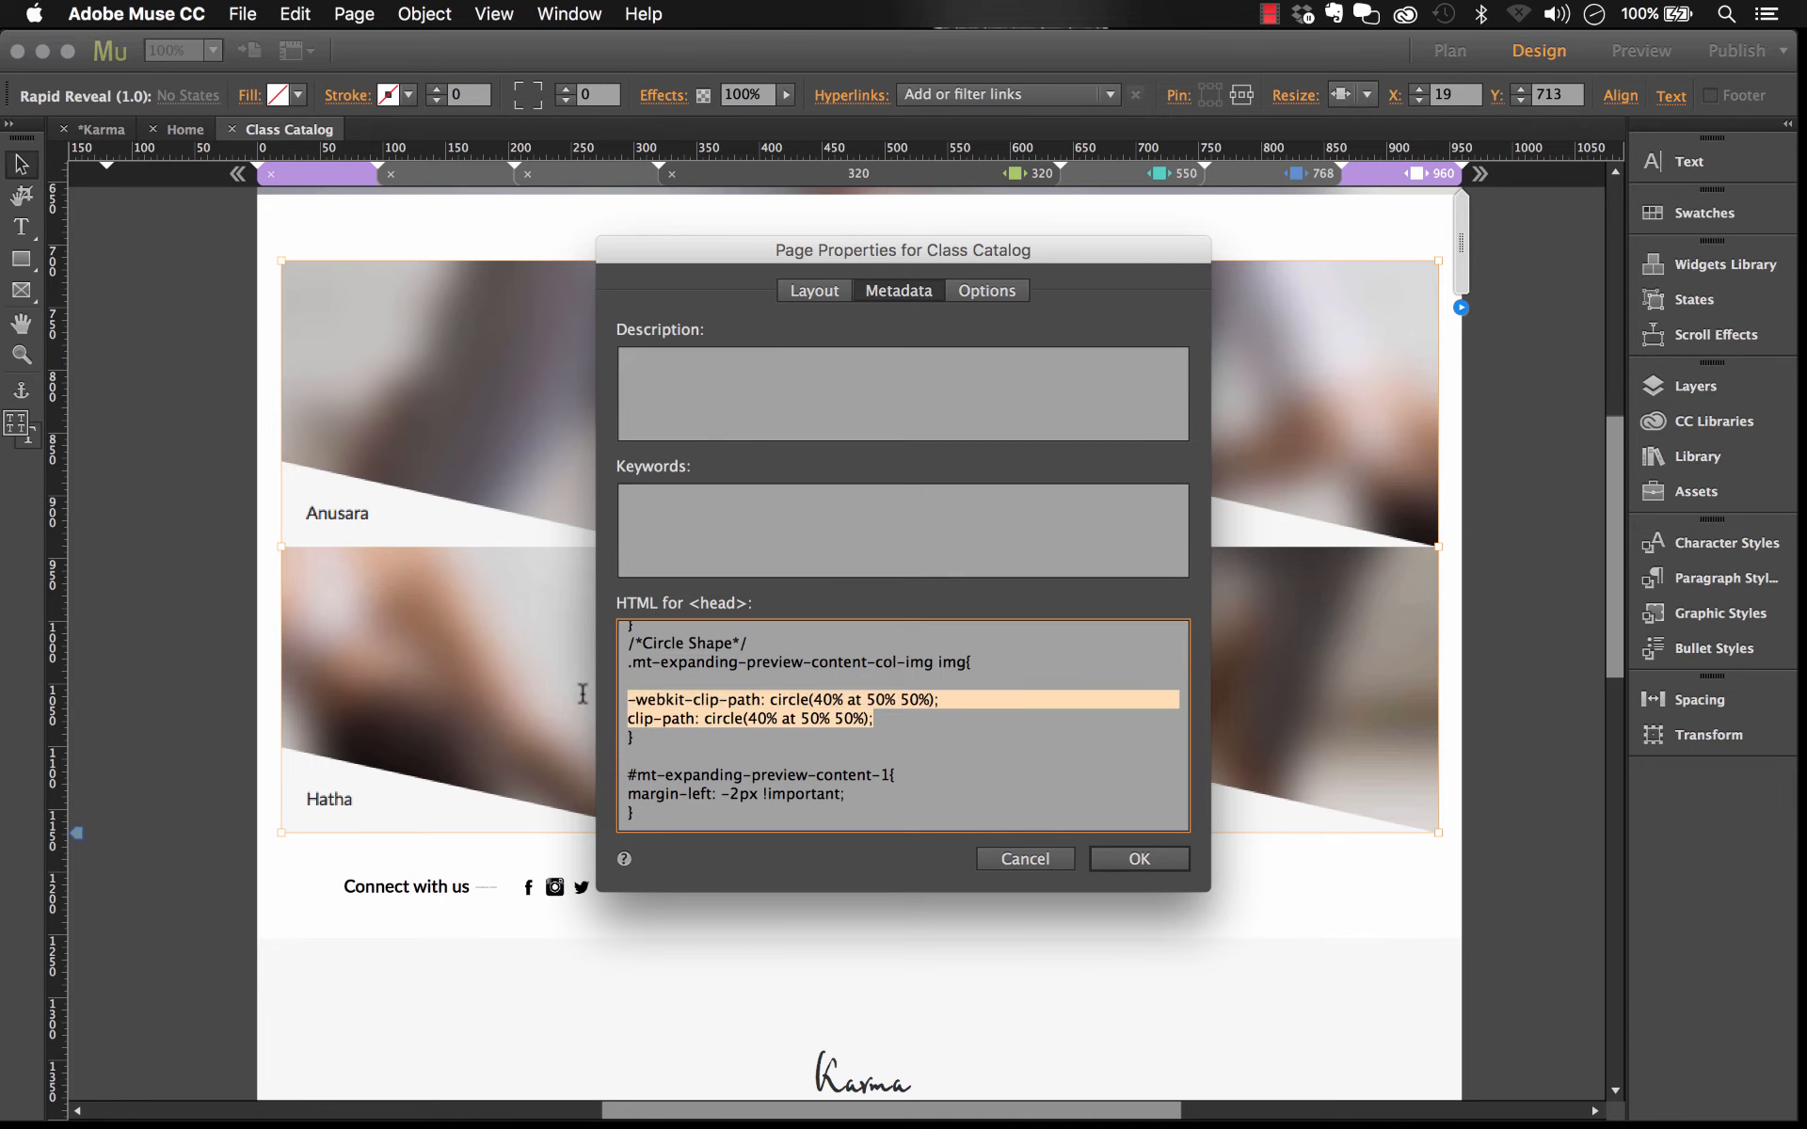
click(759, 697)
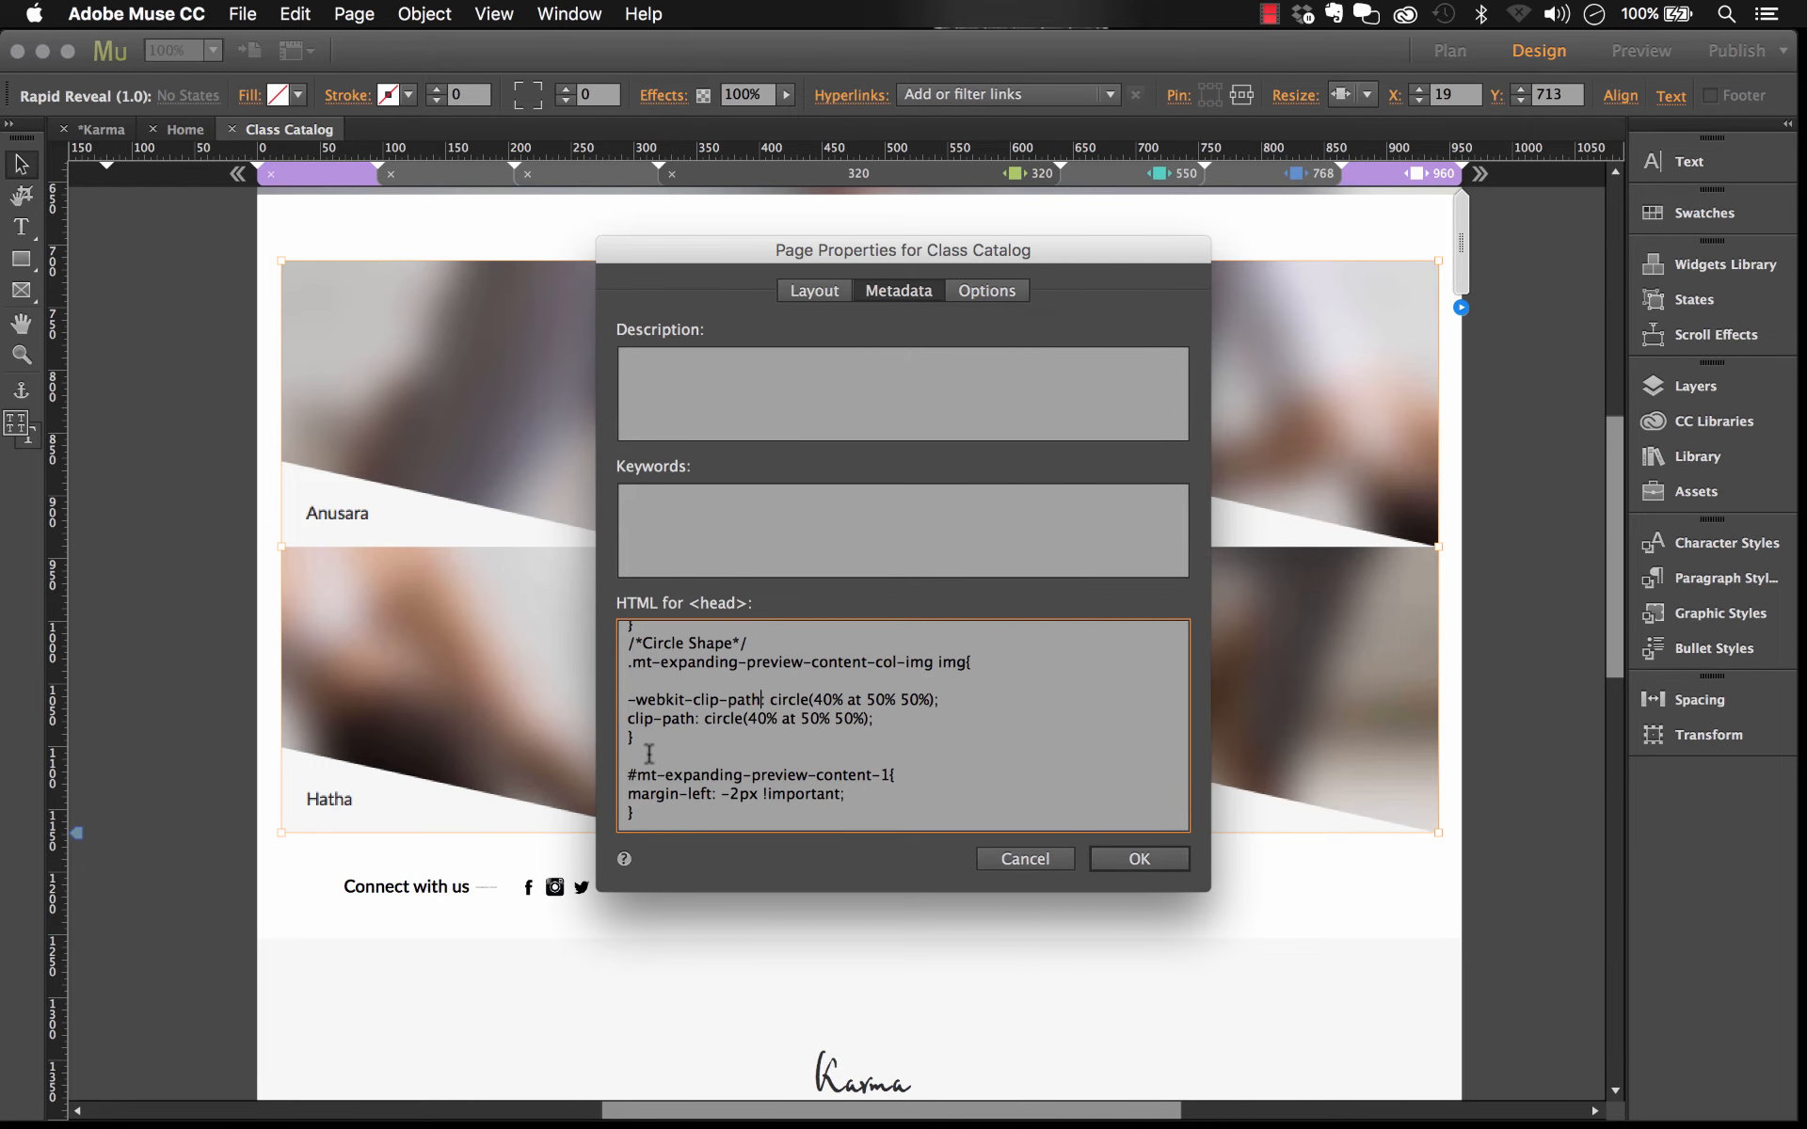
drag(630, 739, 596, 643)
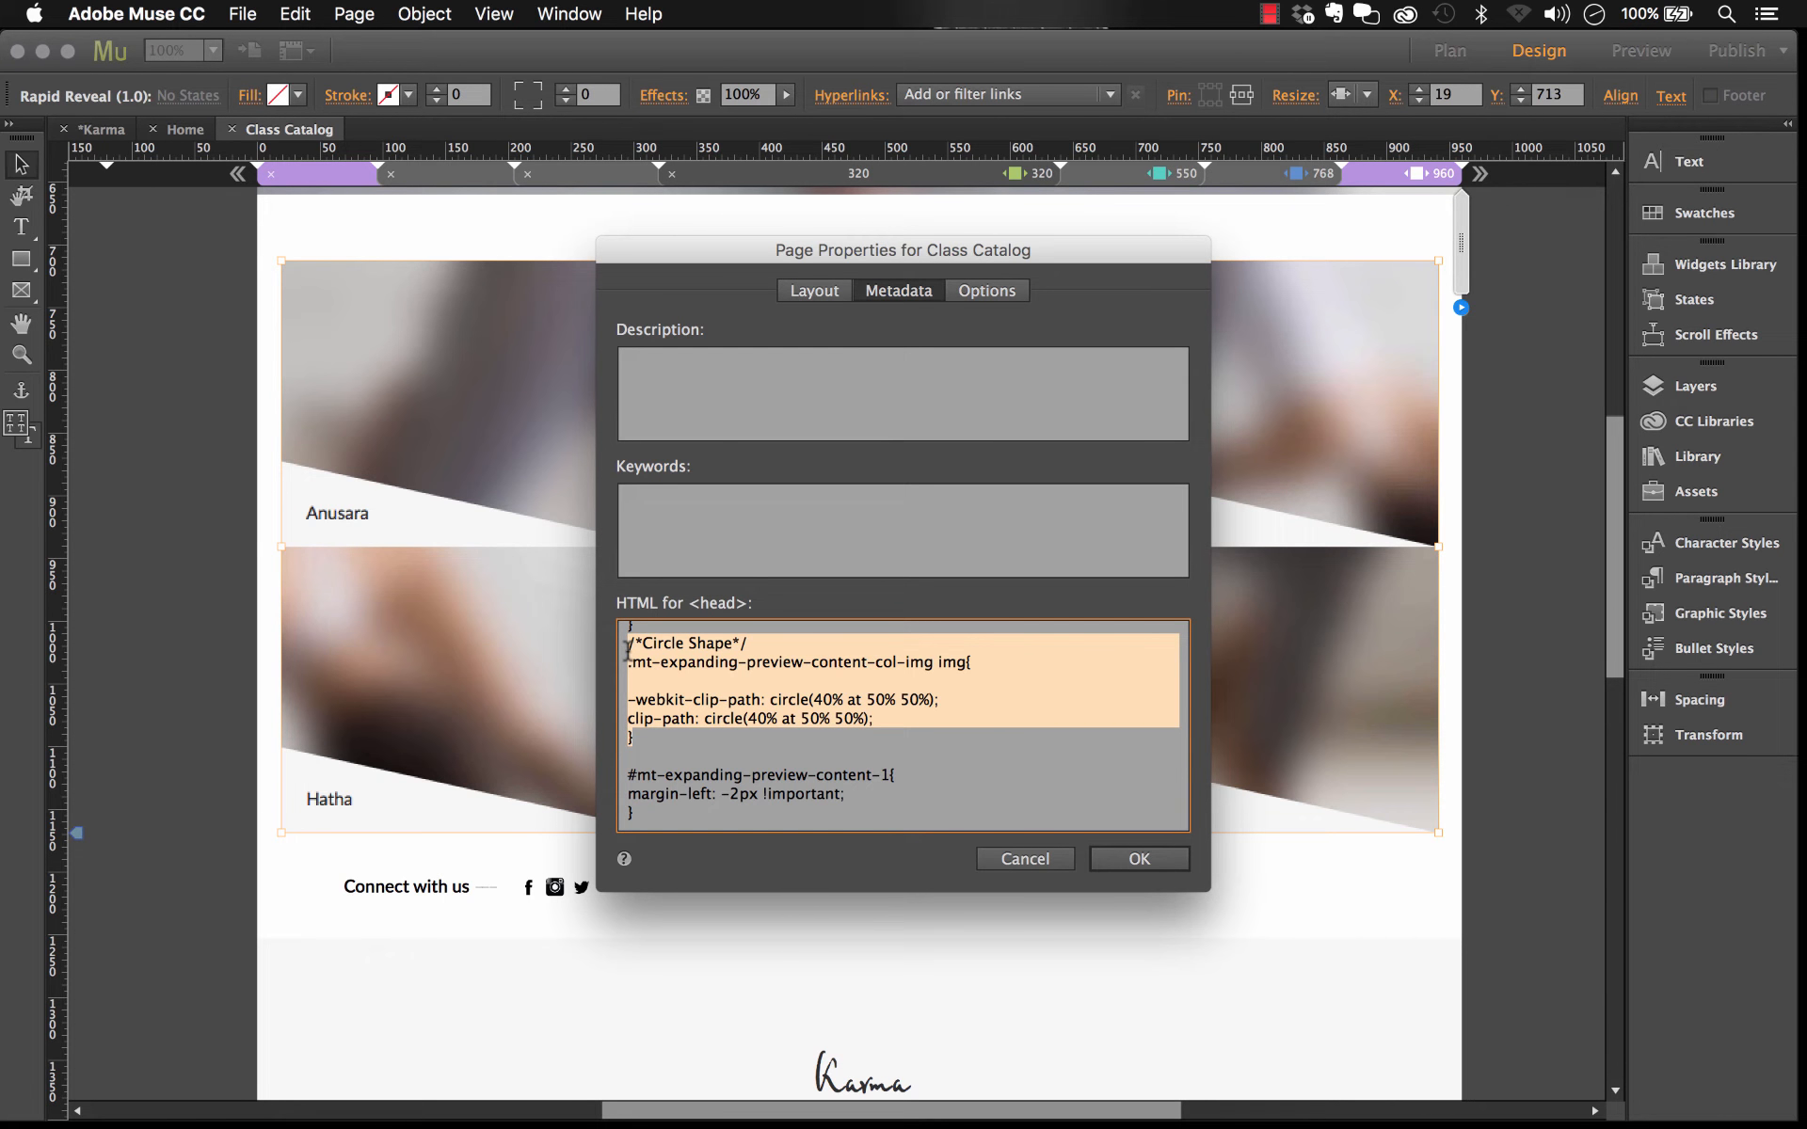
key(BackSpace)
key(super+z)
key(BackSpace)
click(1141, 859)
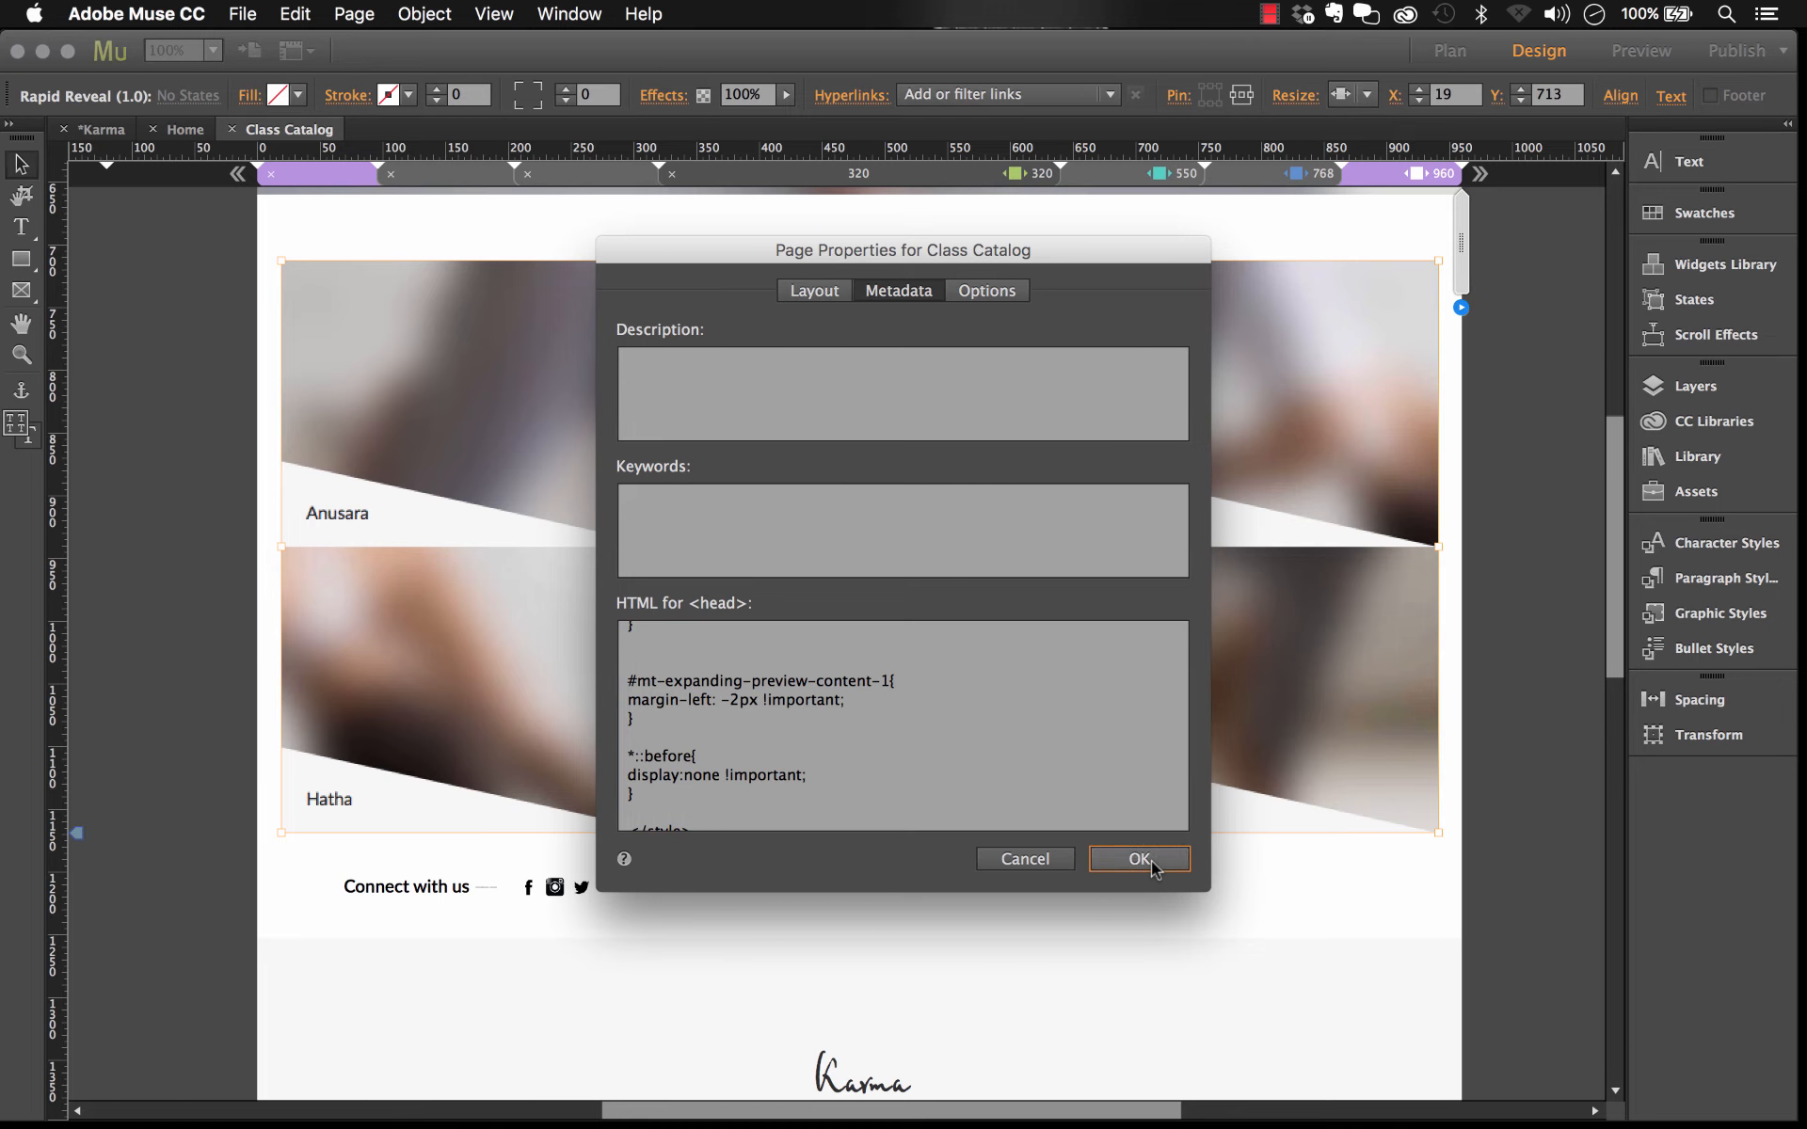
Step: Preview the Class Catalog page in the browser and open the Ashtanga class preview
click(267, 11)
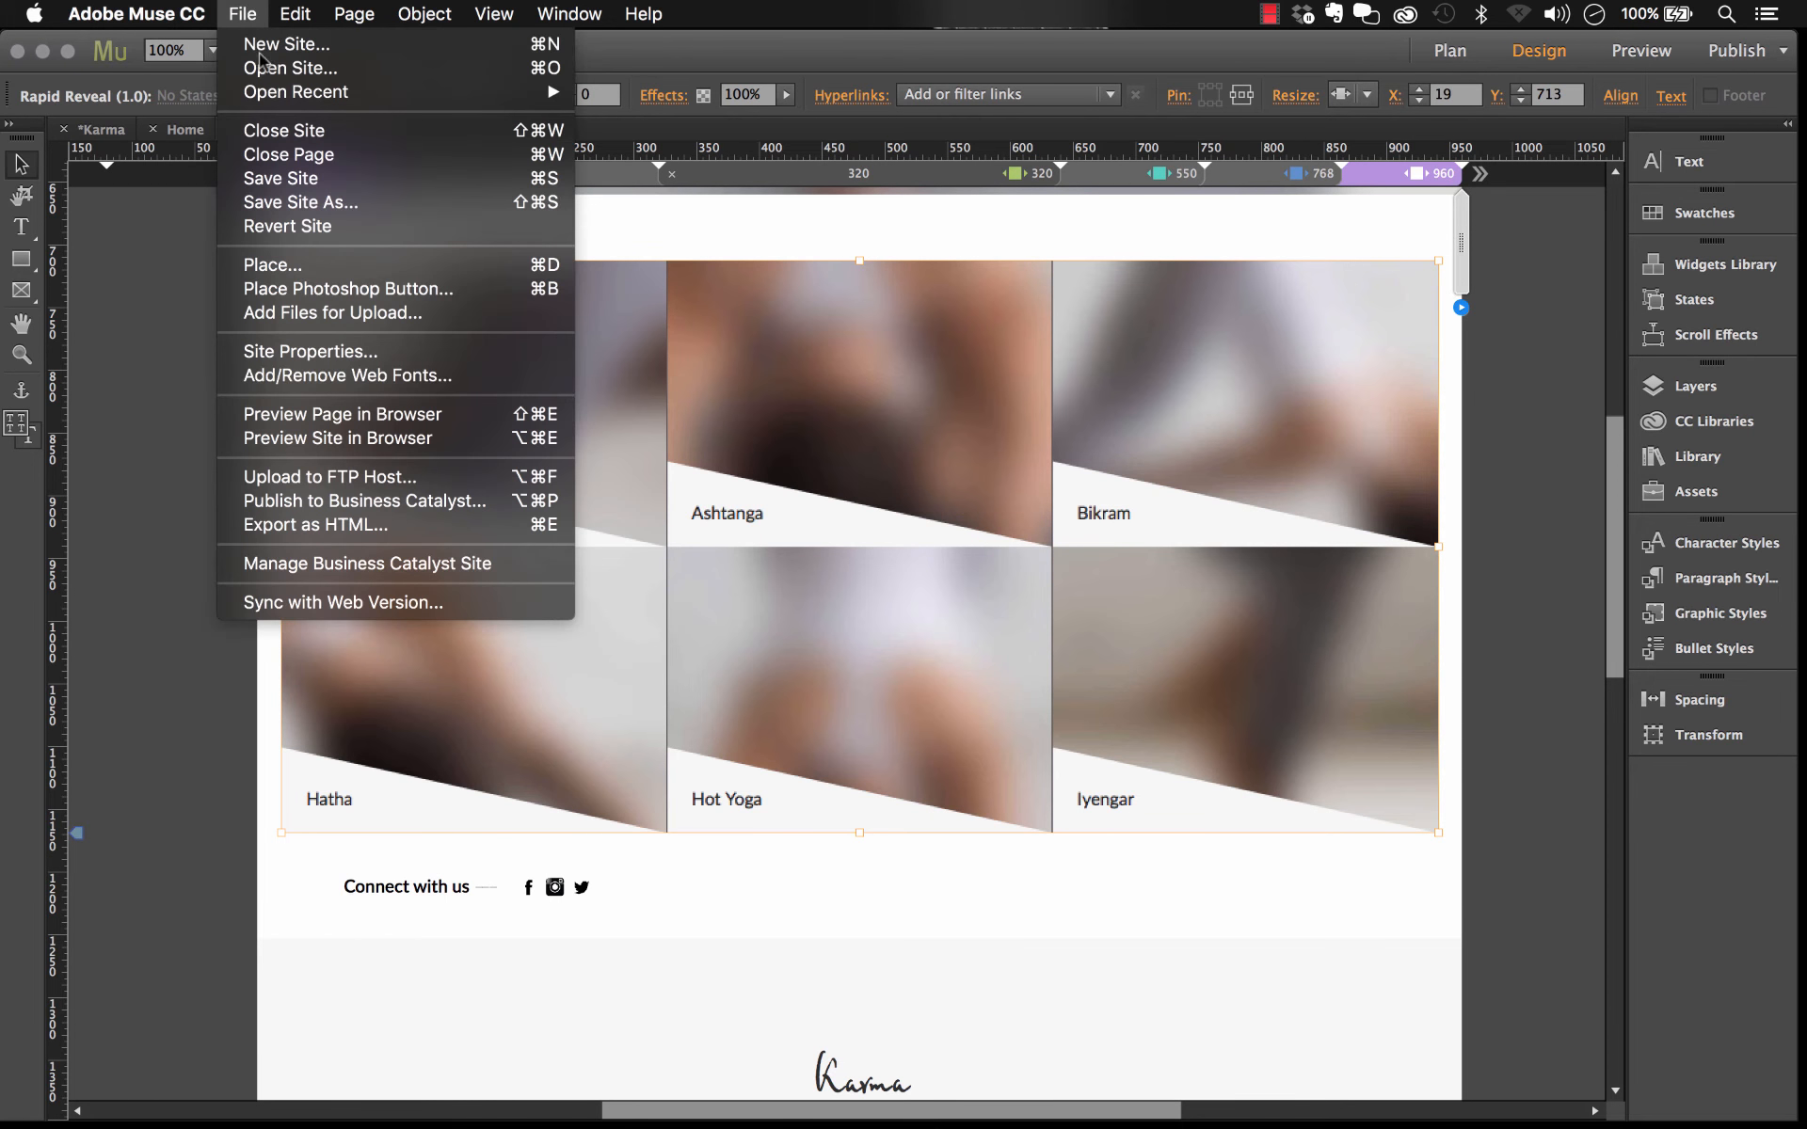
click(363, 422)
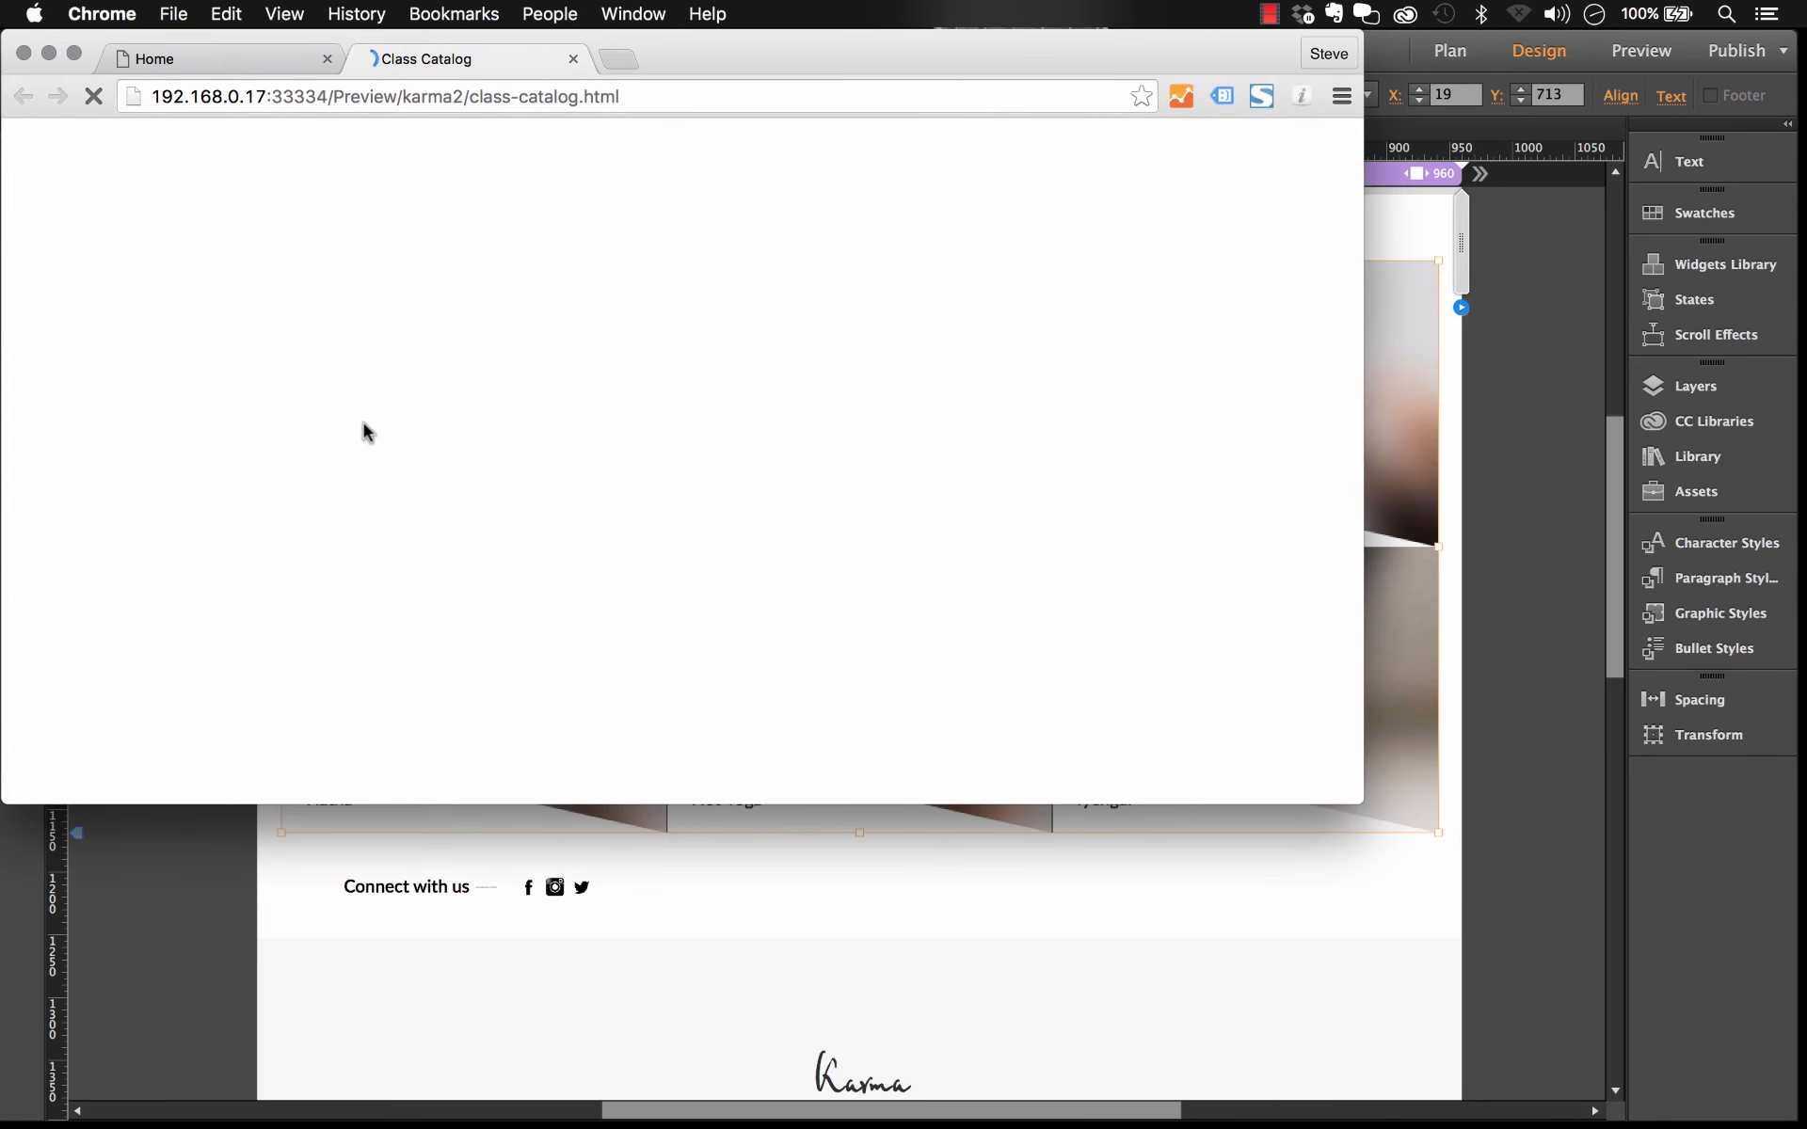
drag(1360, 800, 1735, 1016)
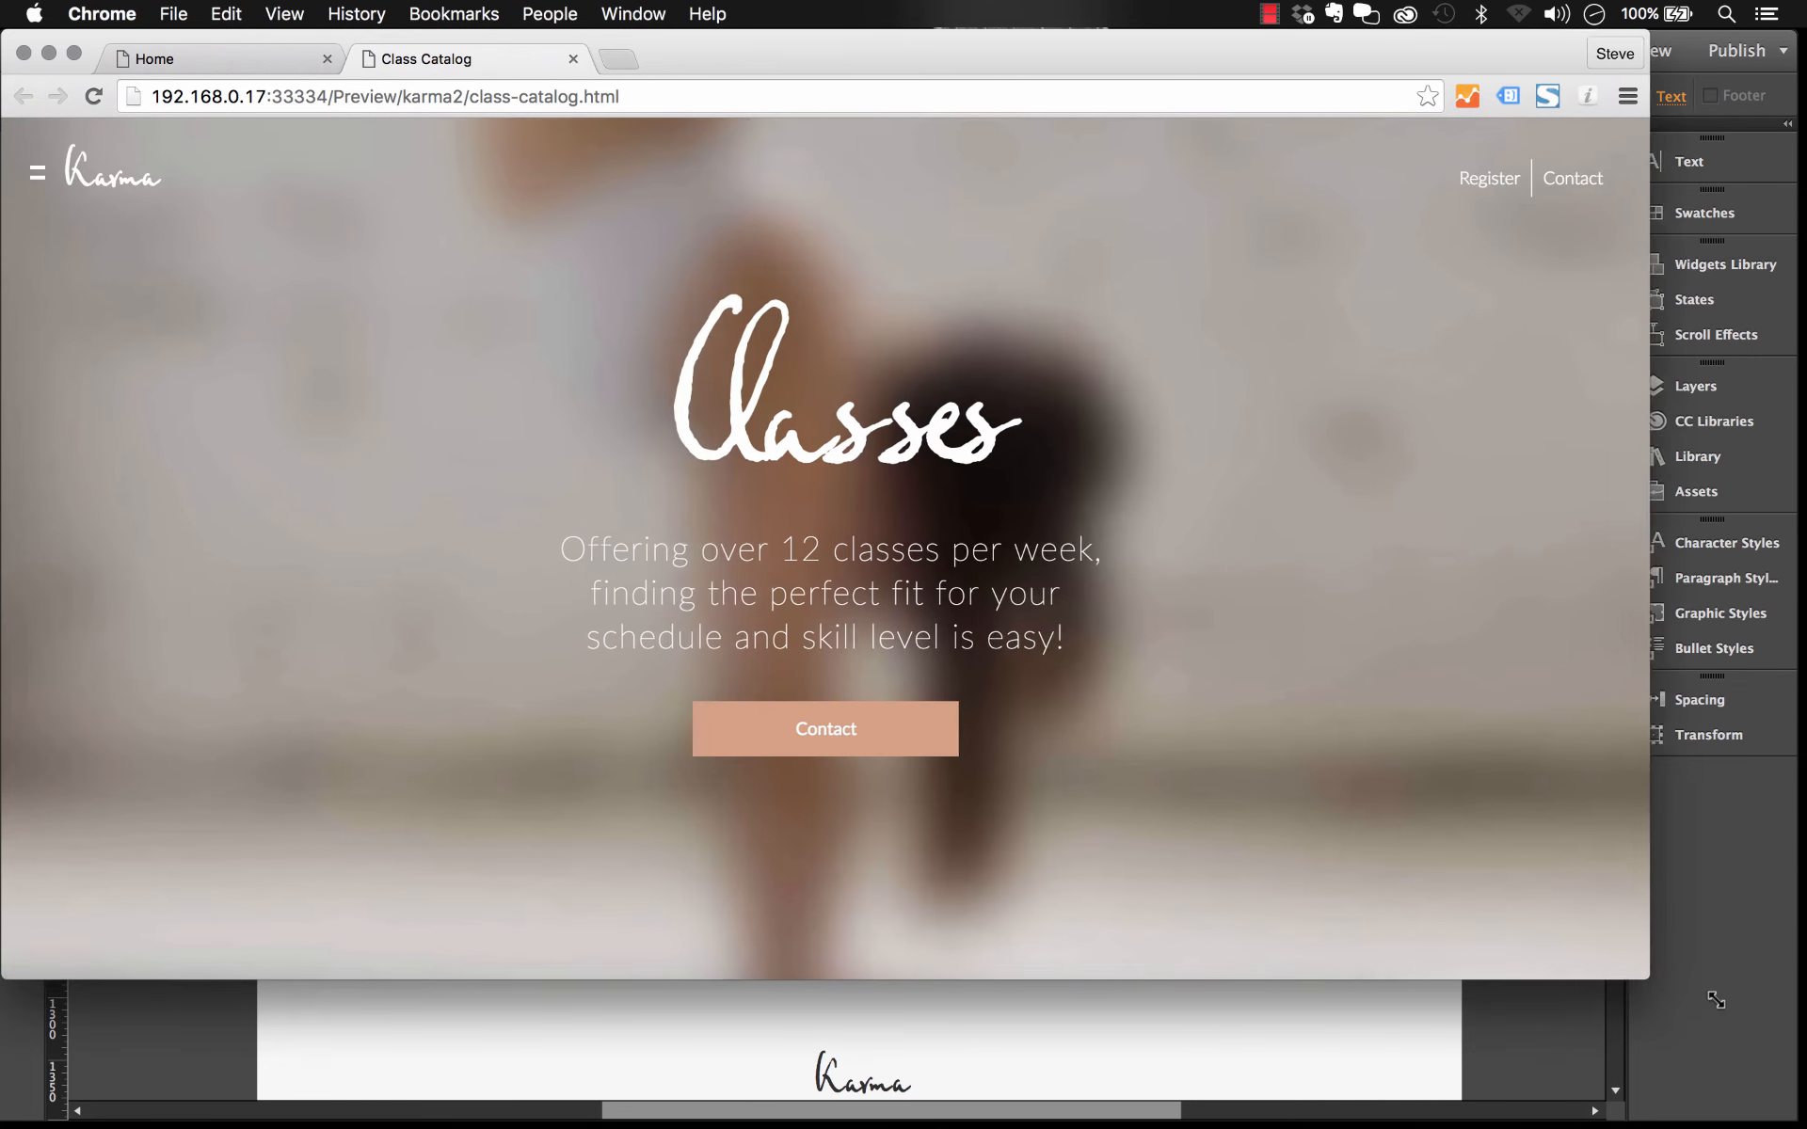
scroll(1404, 557, down, 10)
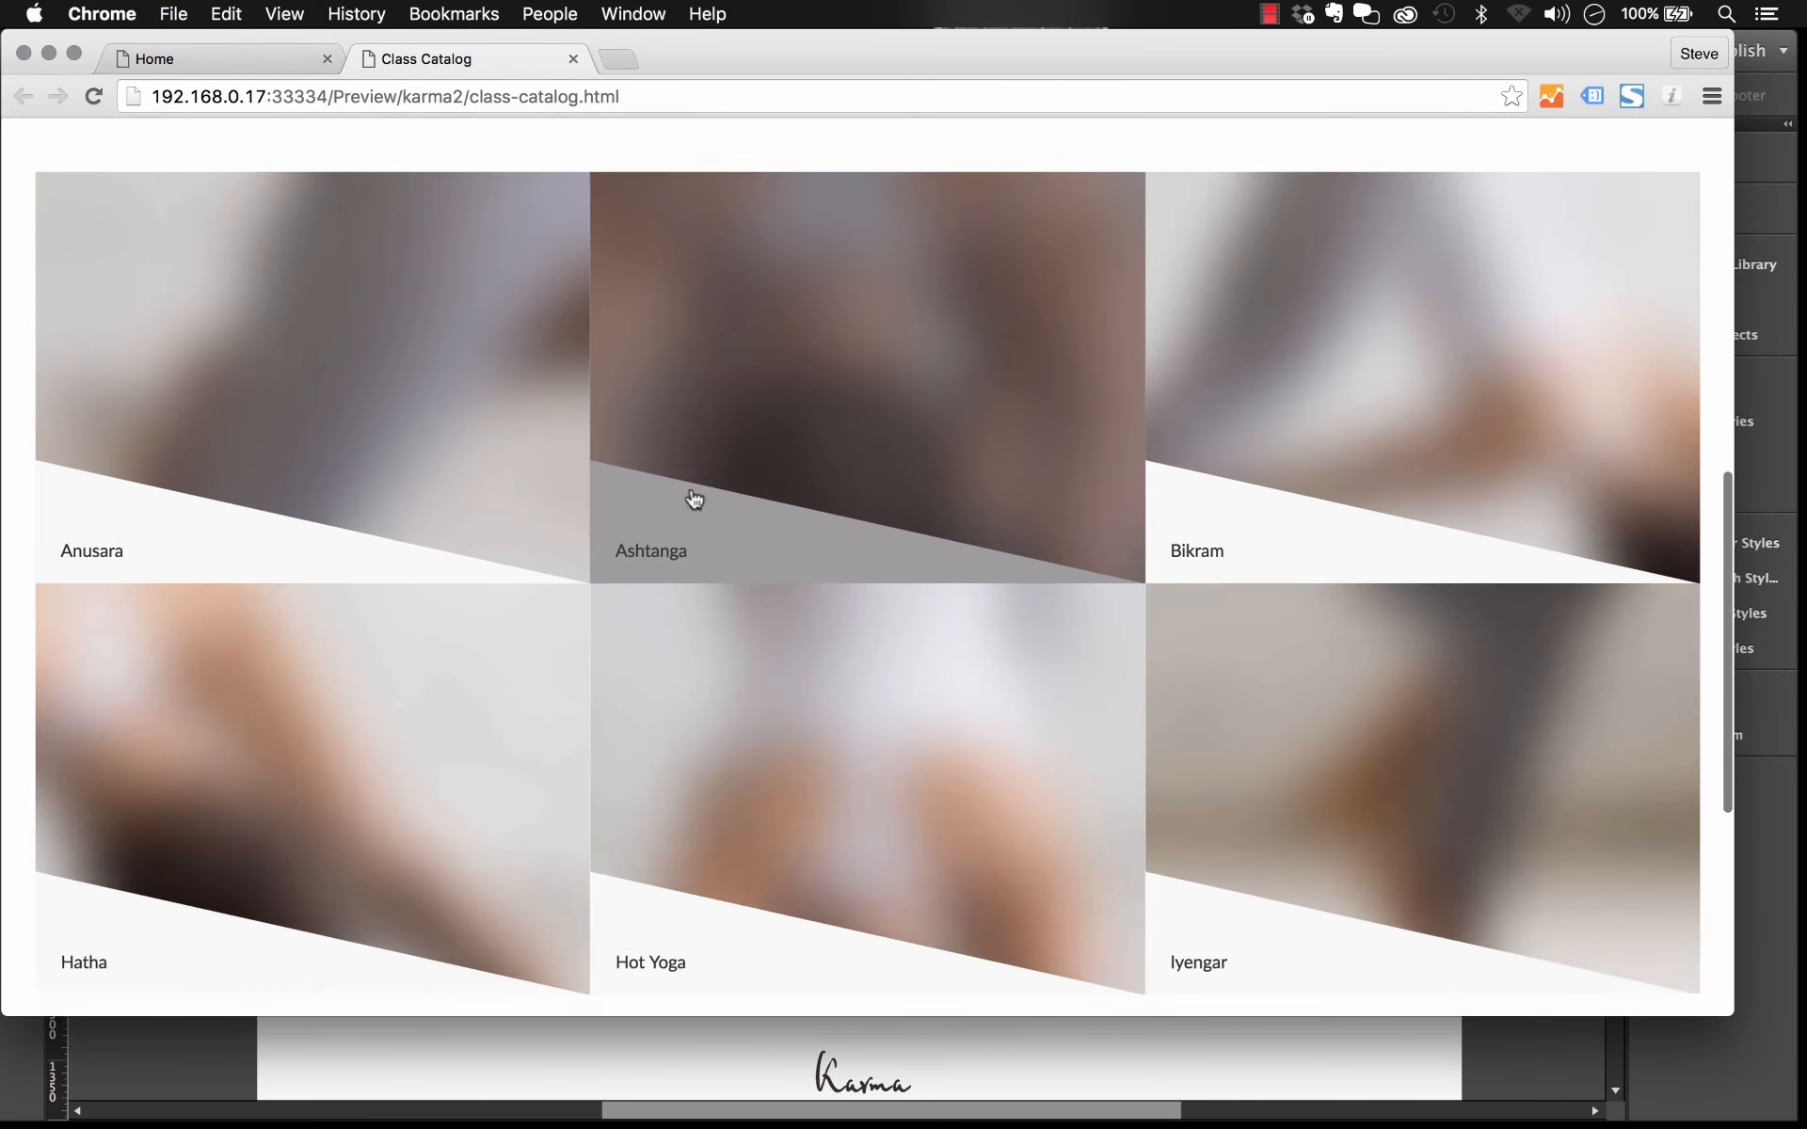
click(830, 264)
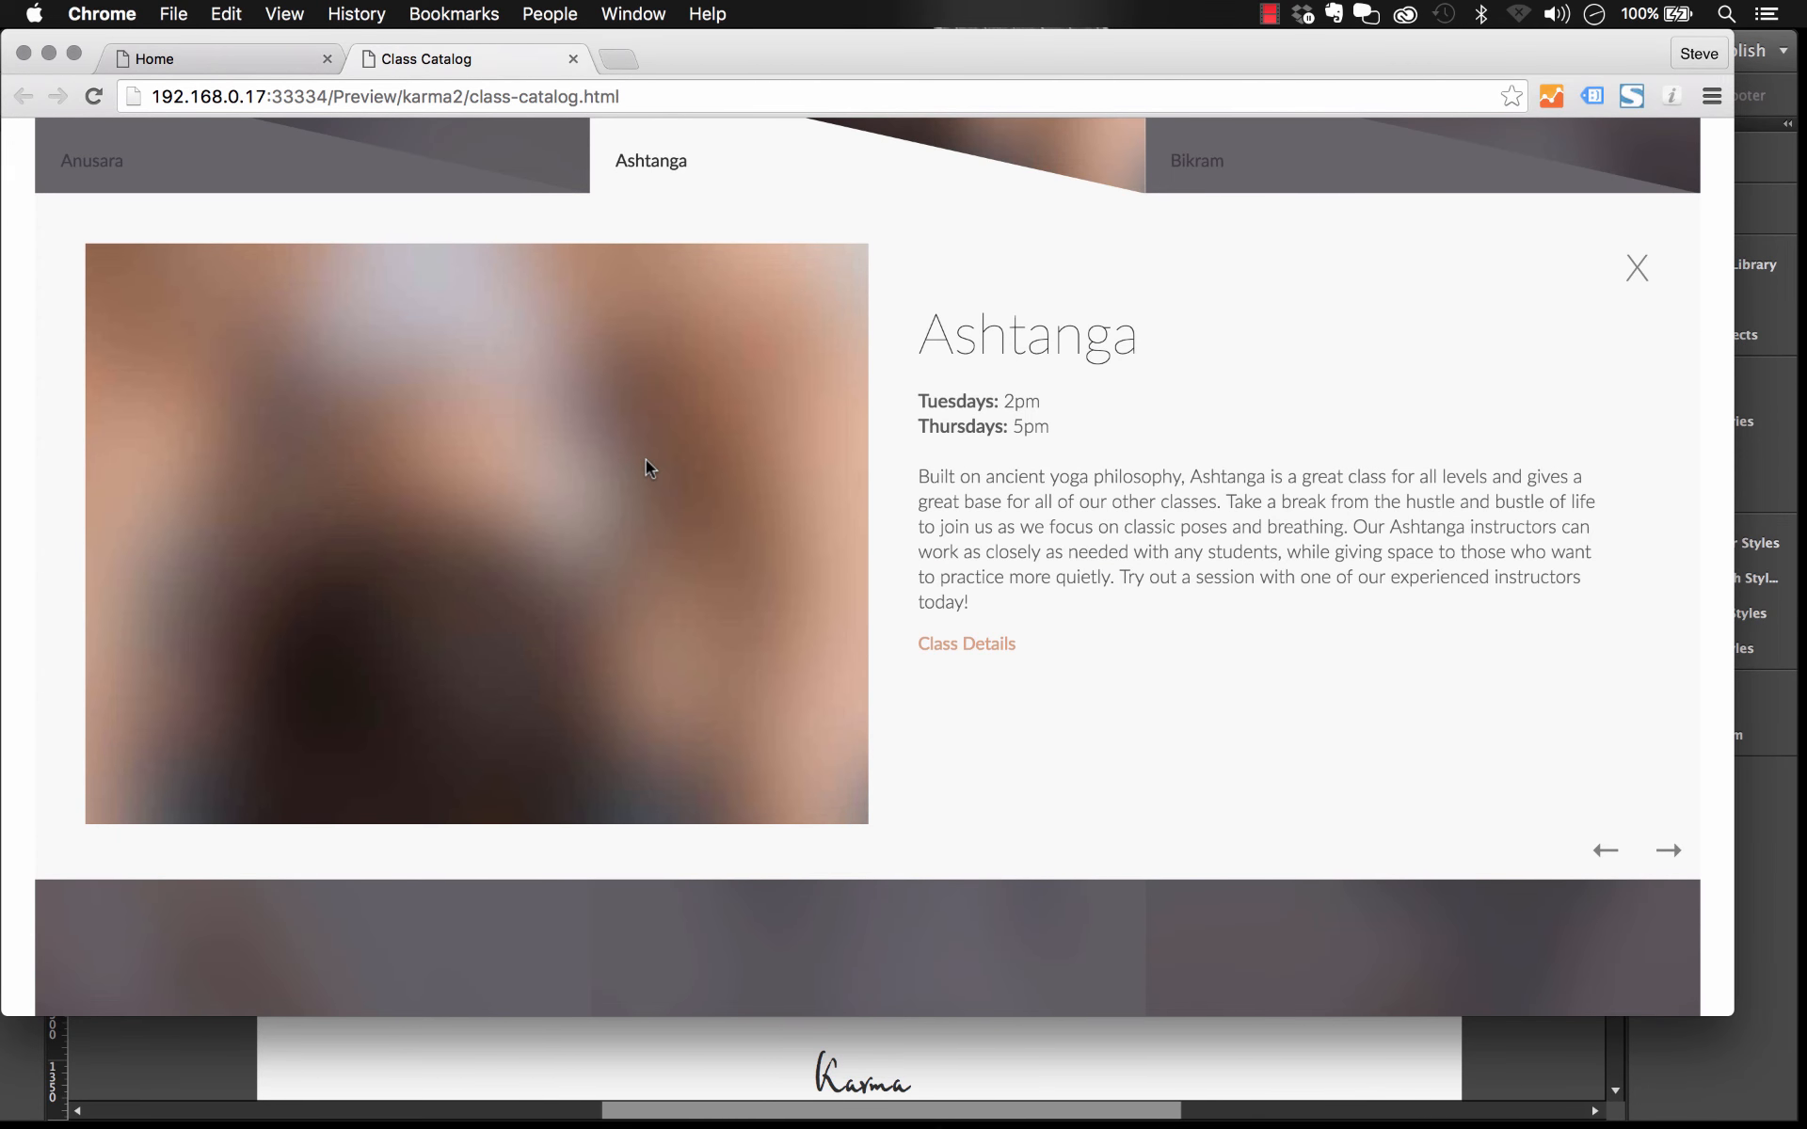
Step: Paste the Circle Shape CSS rule back at the end of the page's head HTML and confirm
click(183, 1054)
click(354, 14)
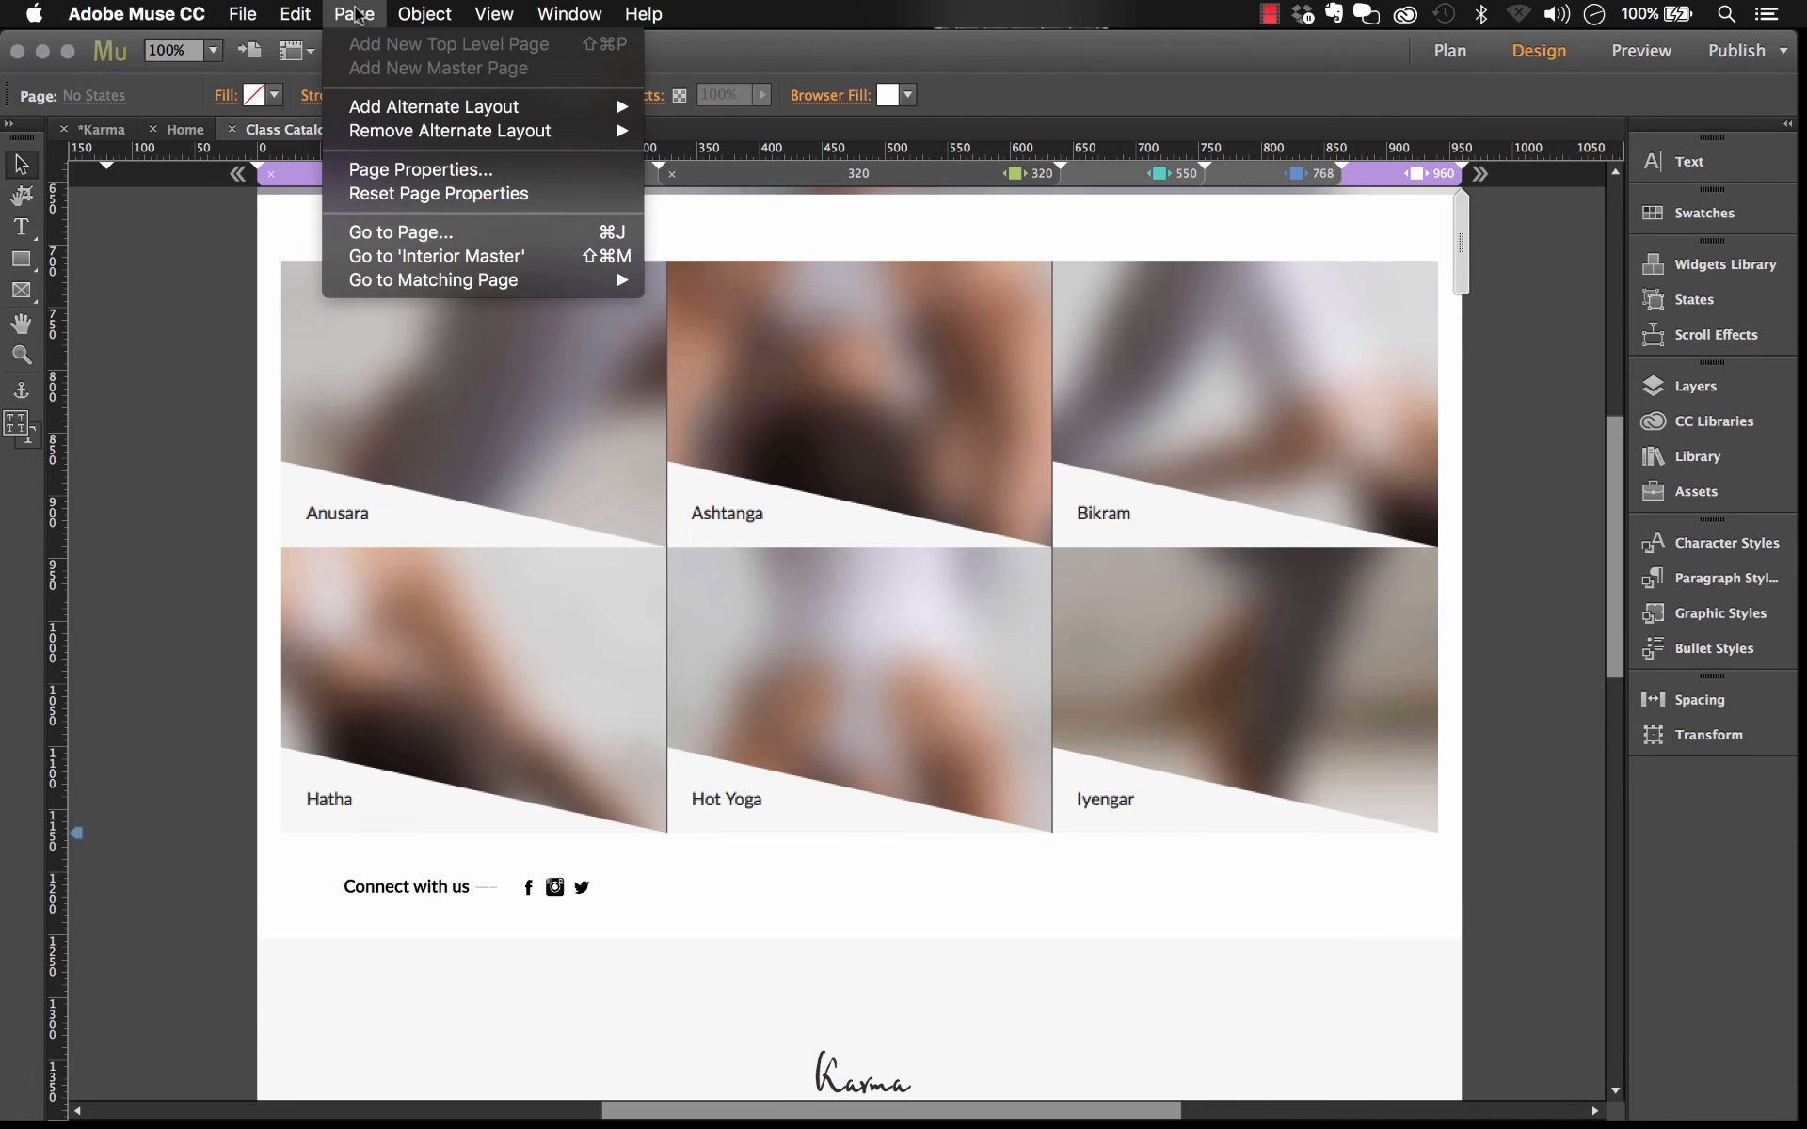
click(449, 165)
click(722, 816)
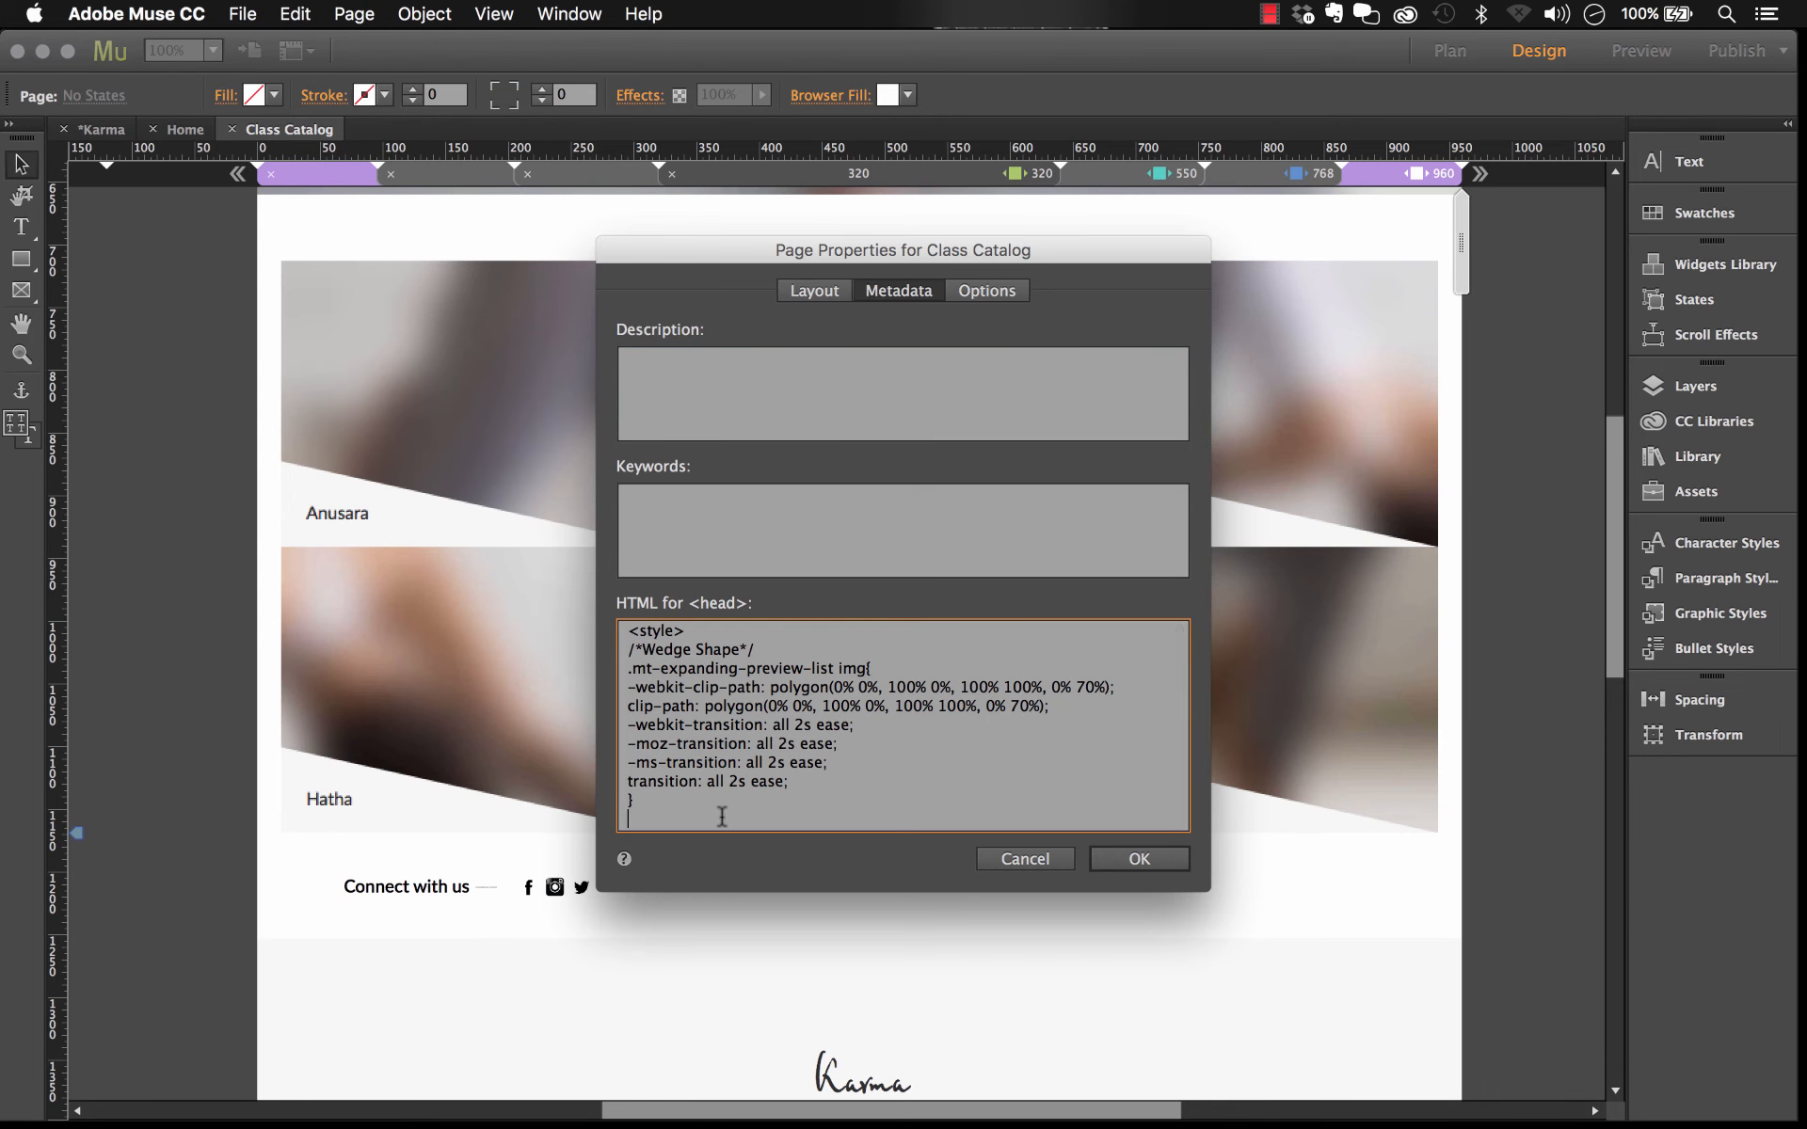
key(super+v)
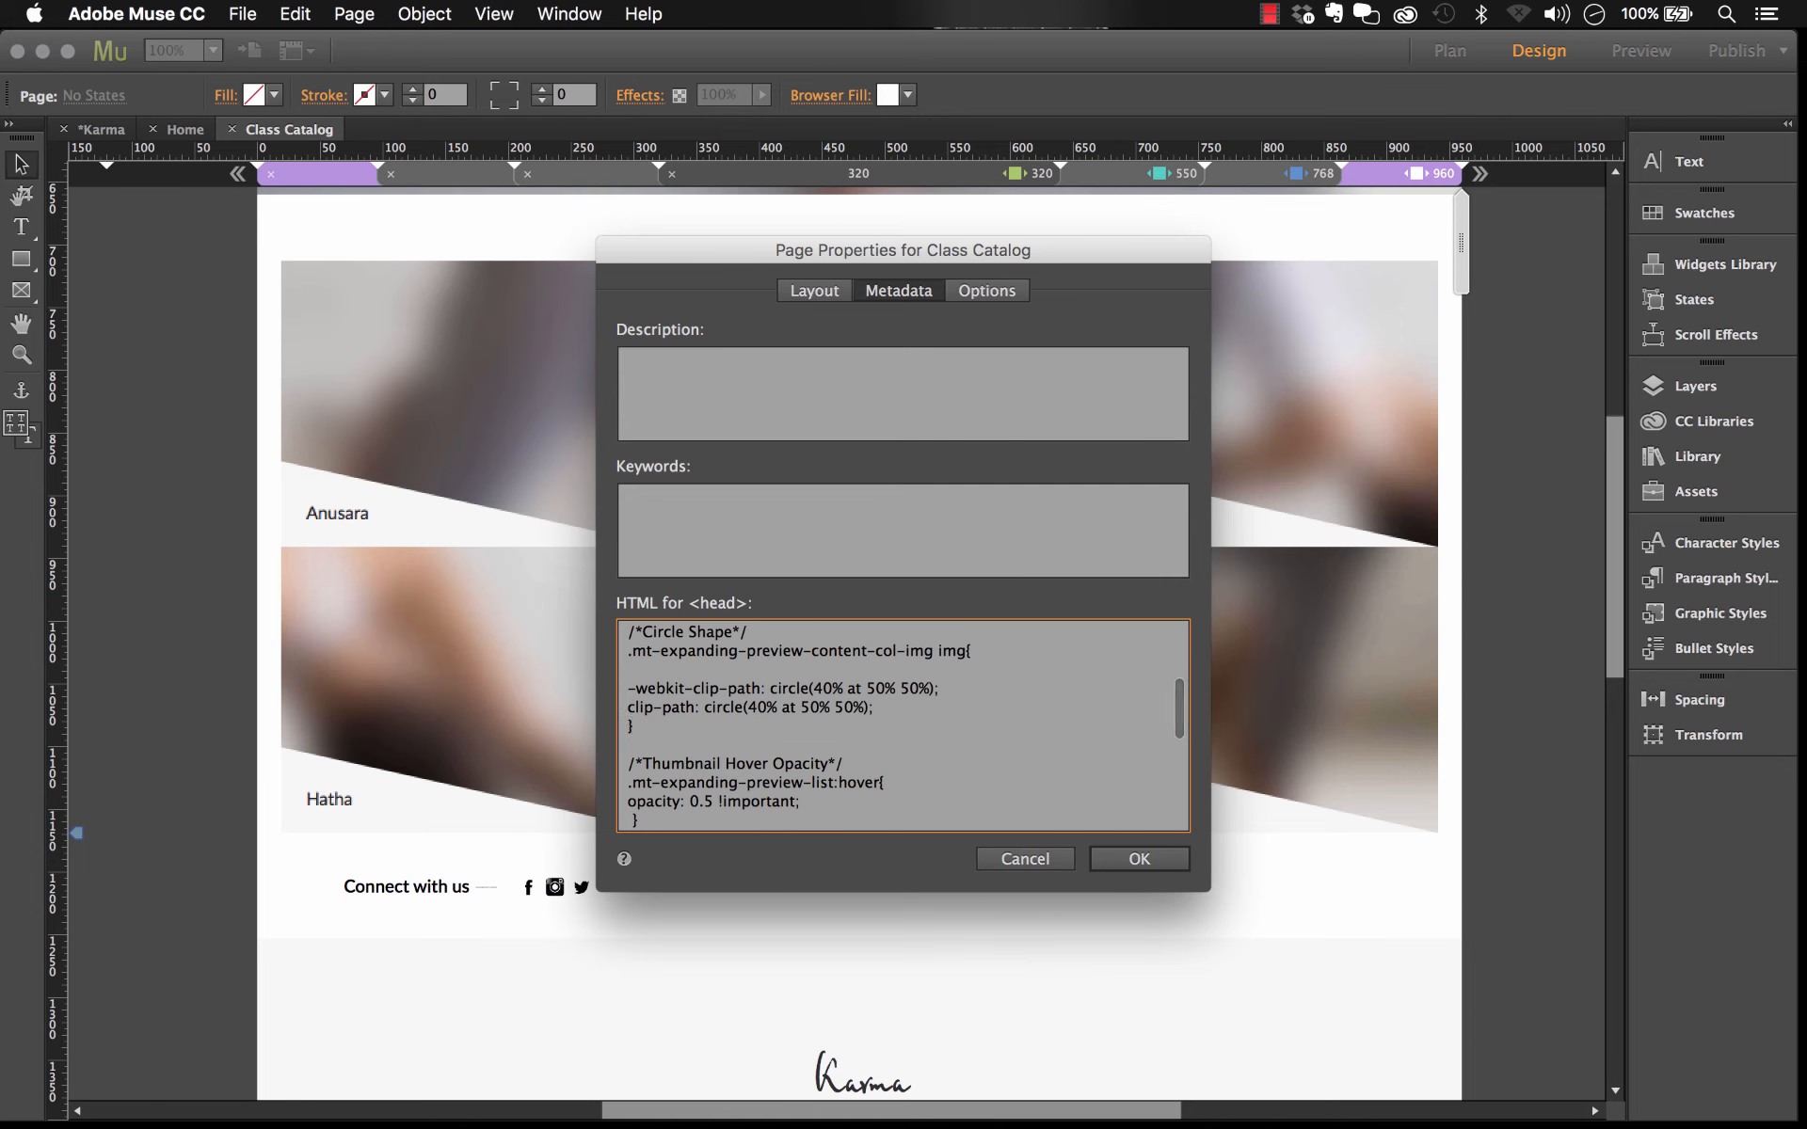
click(1164, 866)
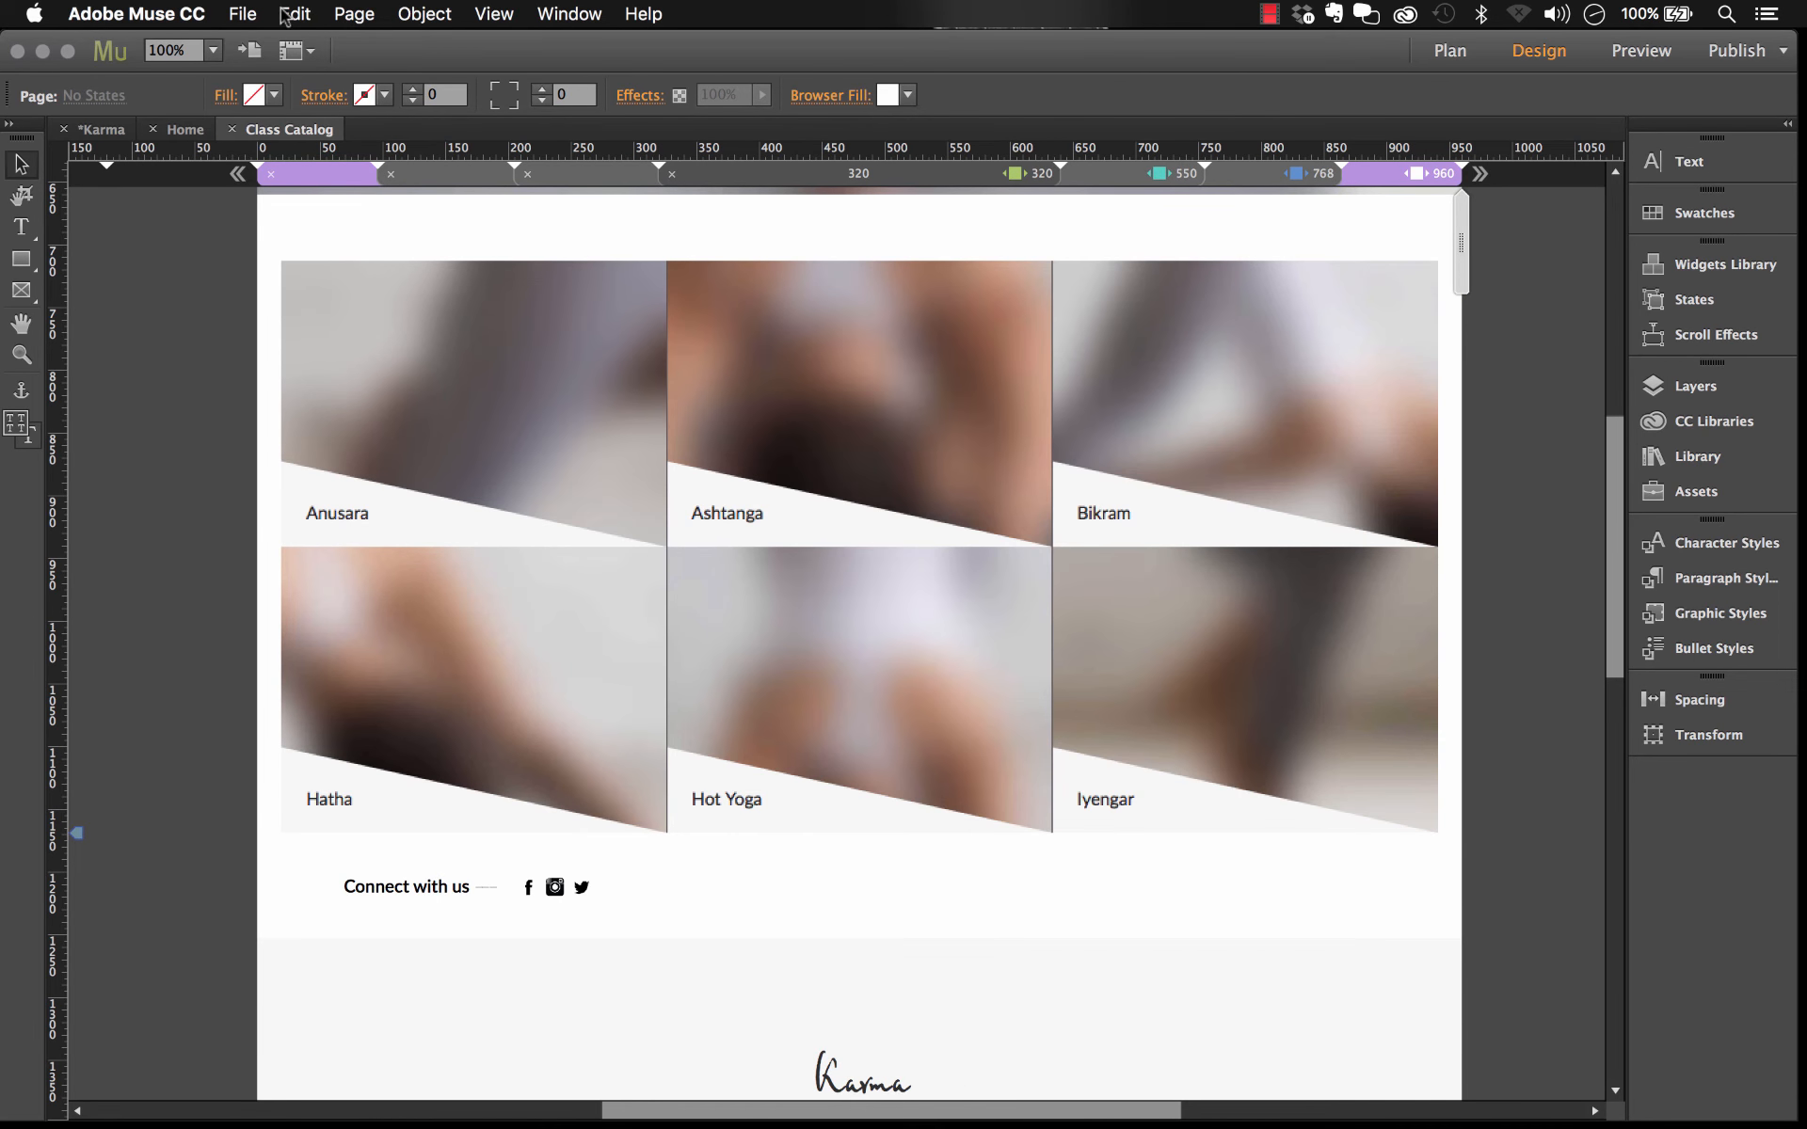
Step: Preview the Class Catalog page in the browser again and open the Ashtanga class preview
click(243, 13)
click(364, 414)
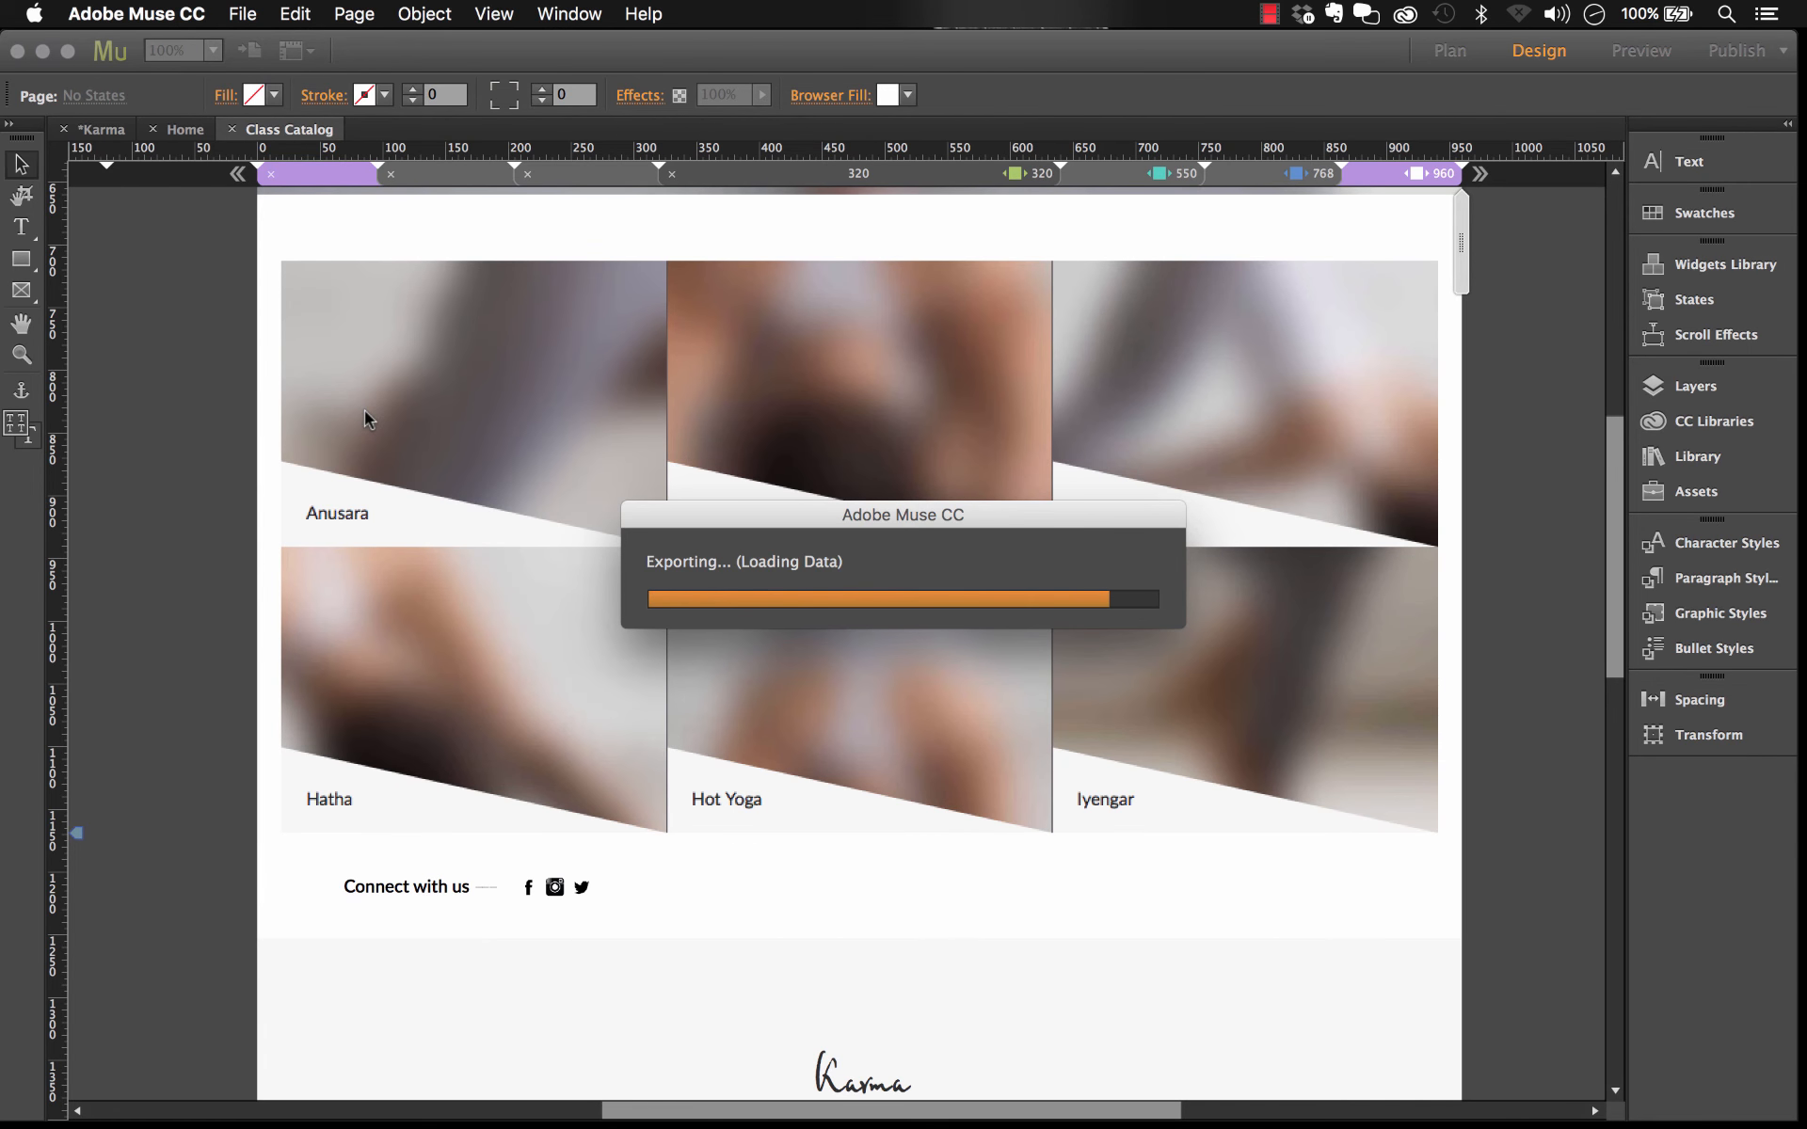
scroll(797, 399, down, 3)
scroll(797, 399, down, 6)
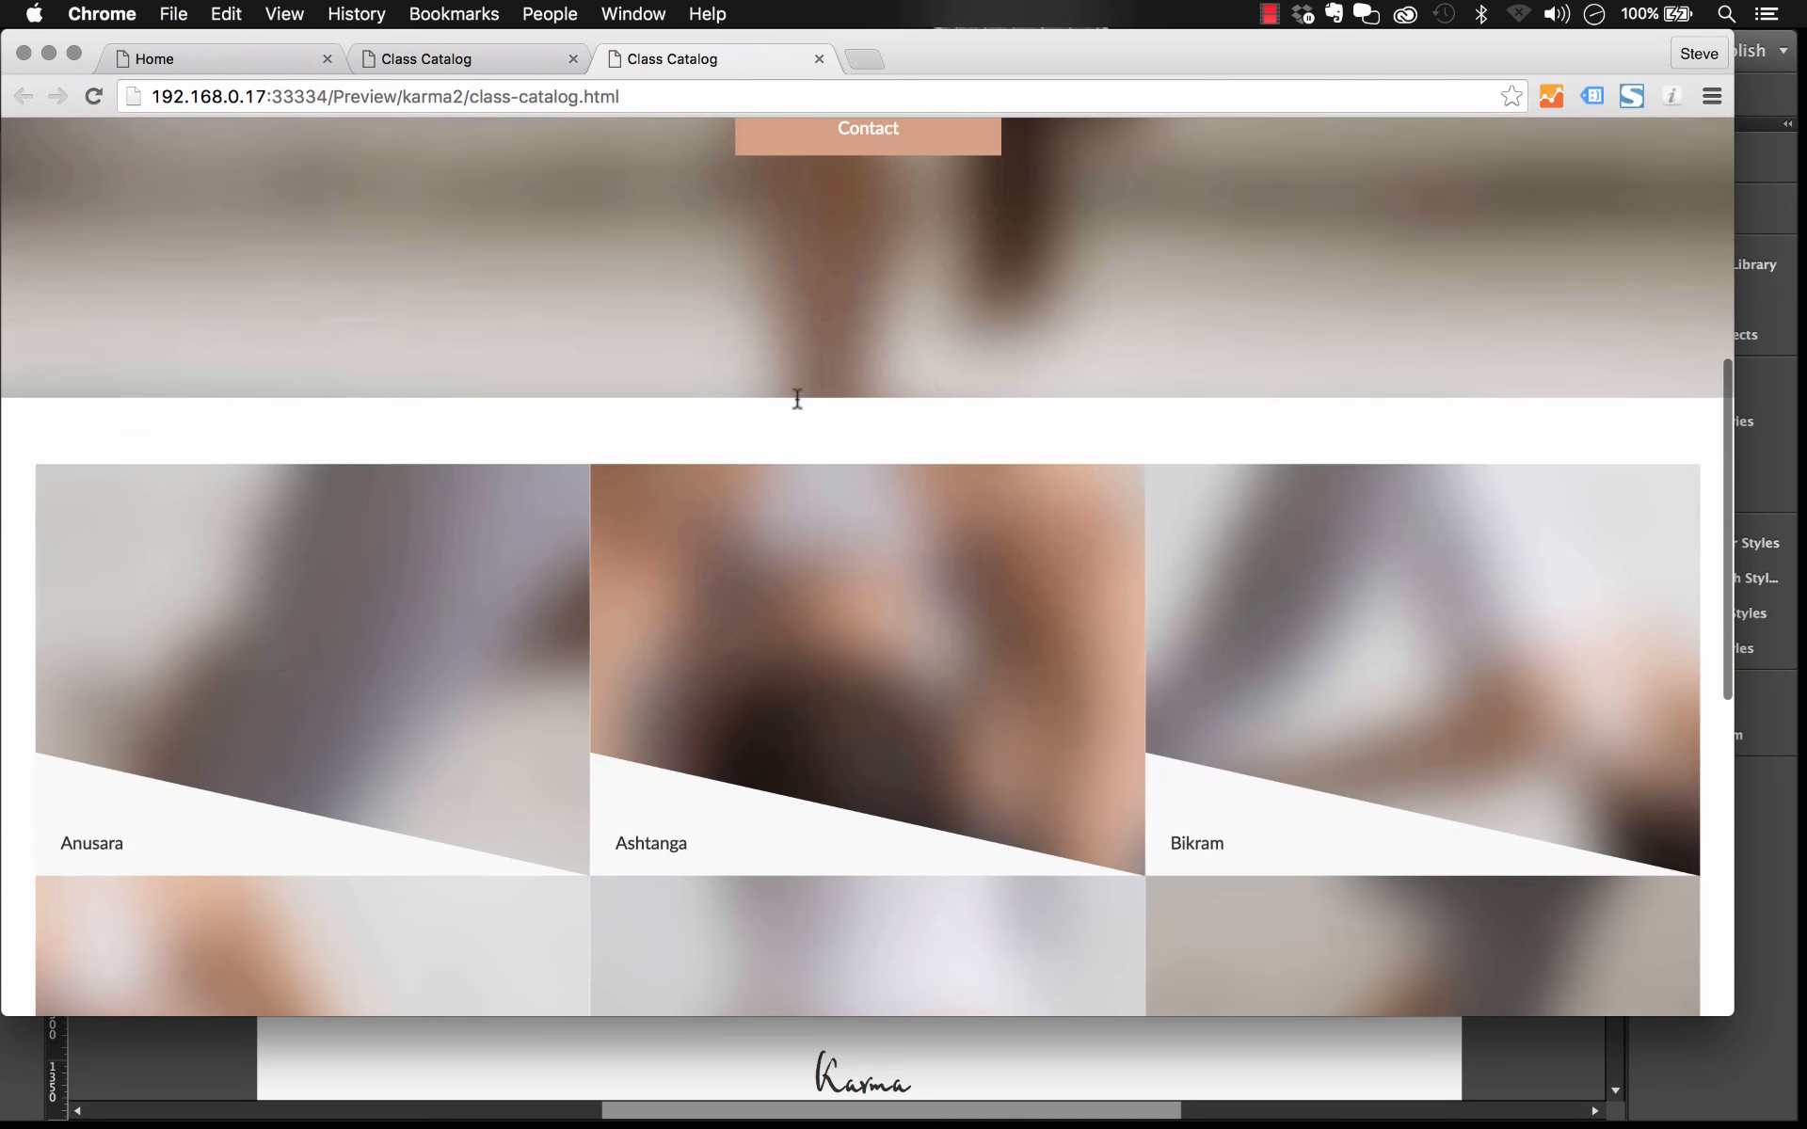
click(931, 433)
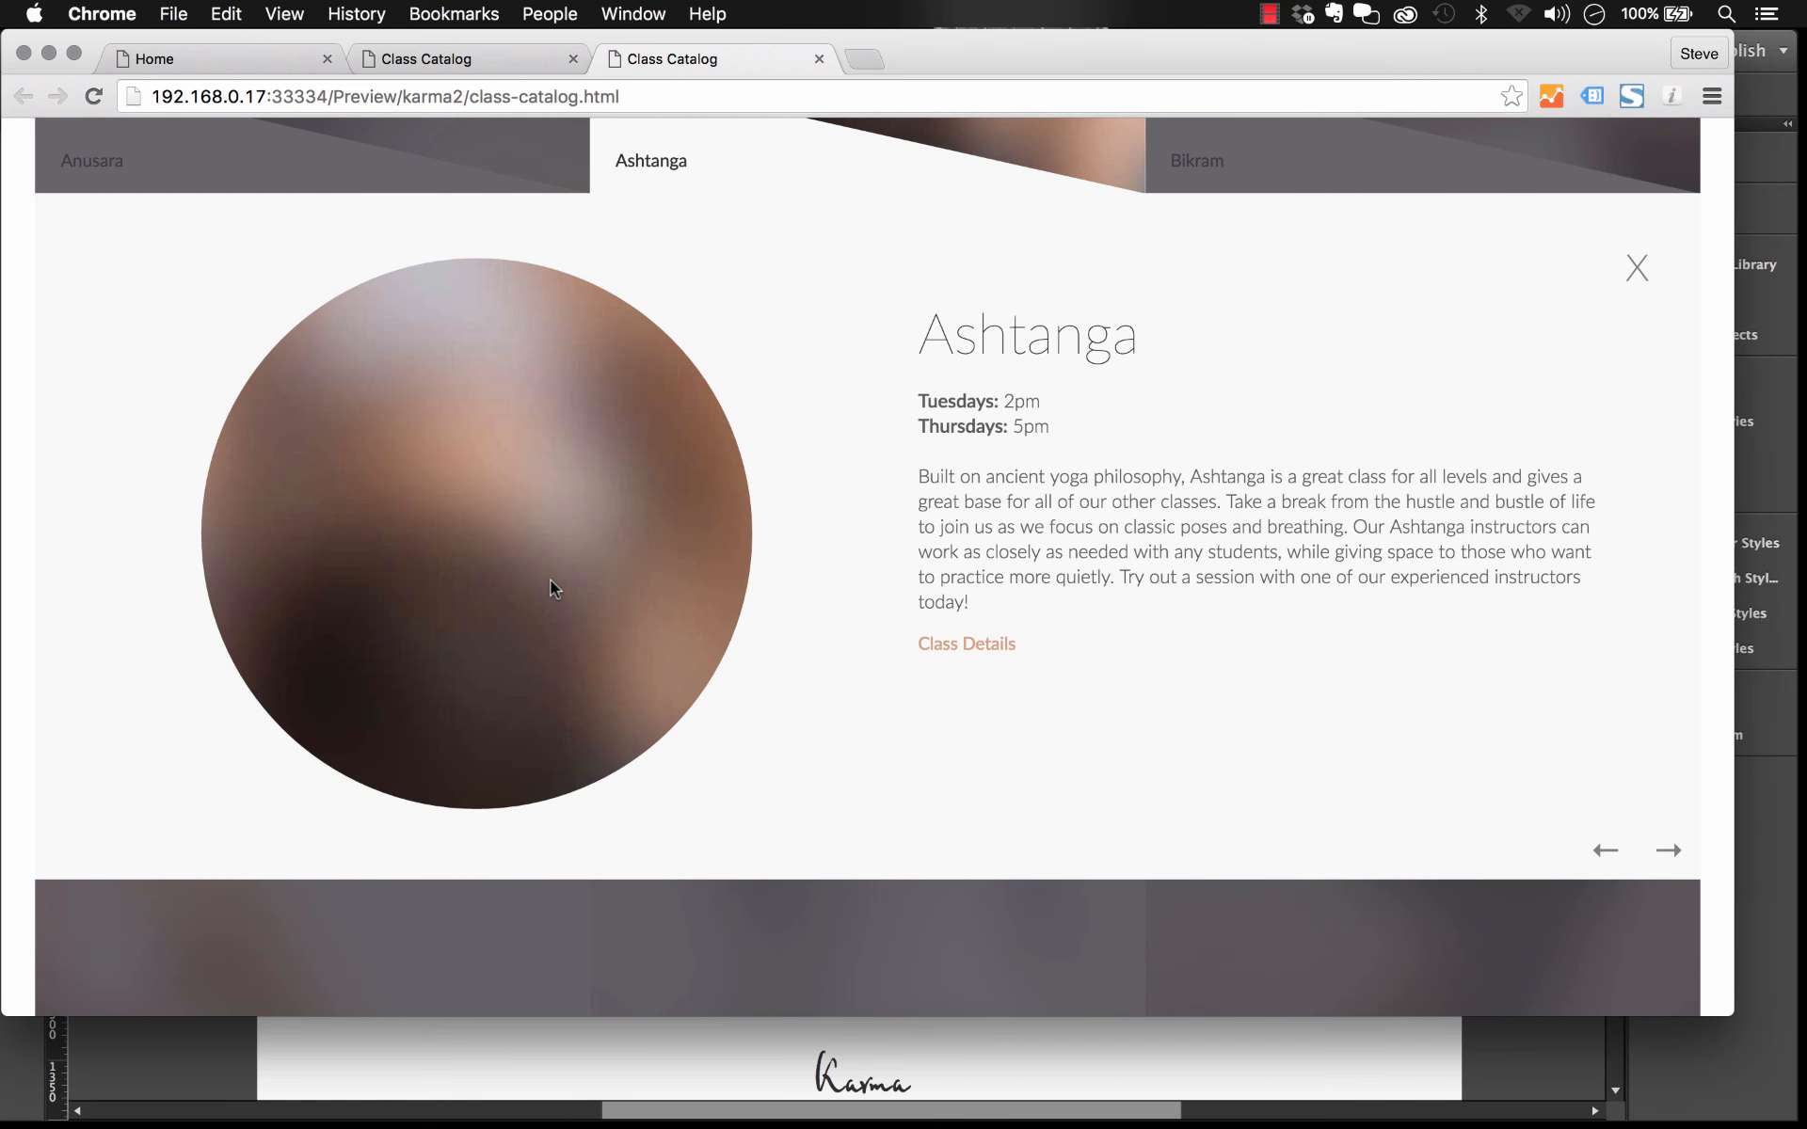
click(1487, 1054)
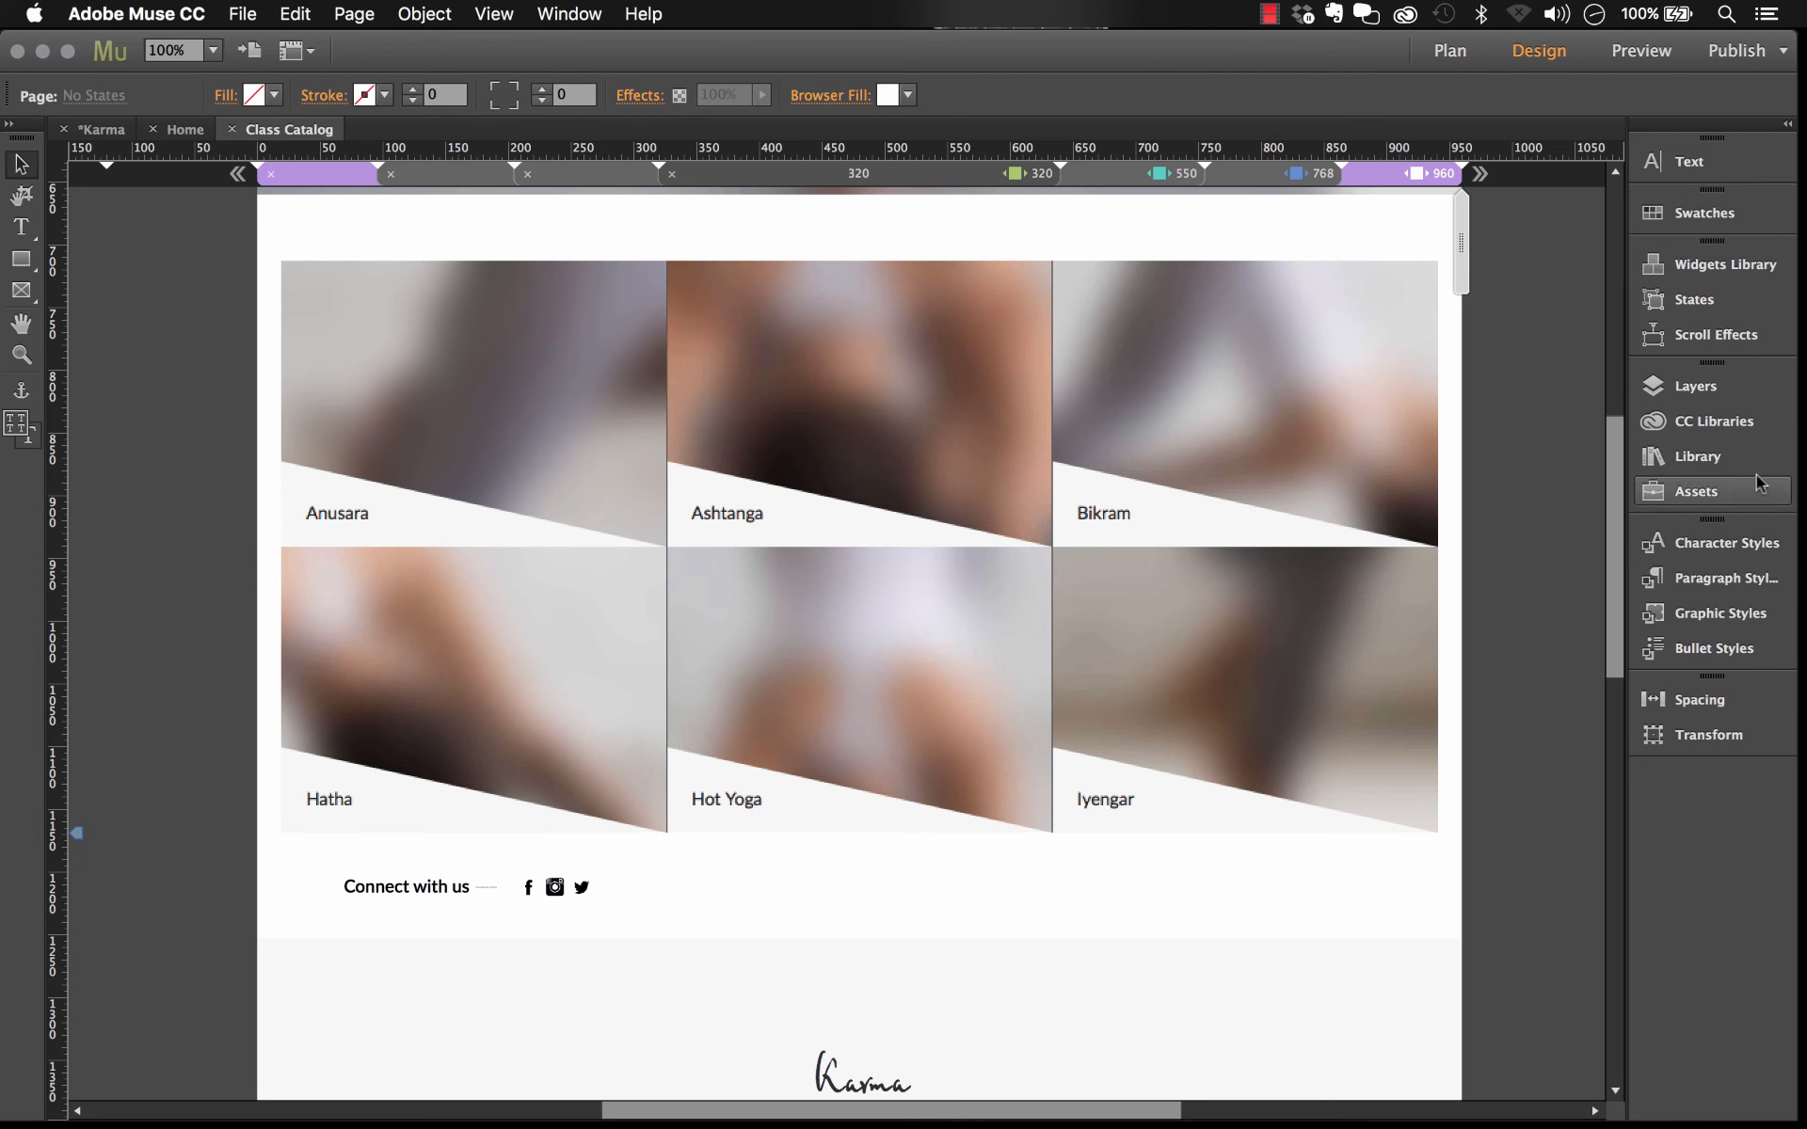
Step: Open the Layers and Paragraph Styles panels to review the page layers and paragraph styles
click(1693, 386)
scroll(1460, 430, down, 2)
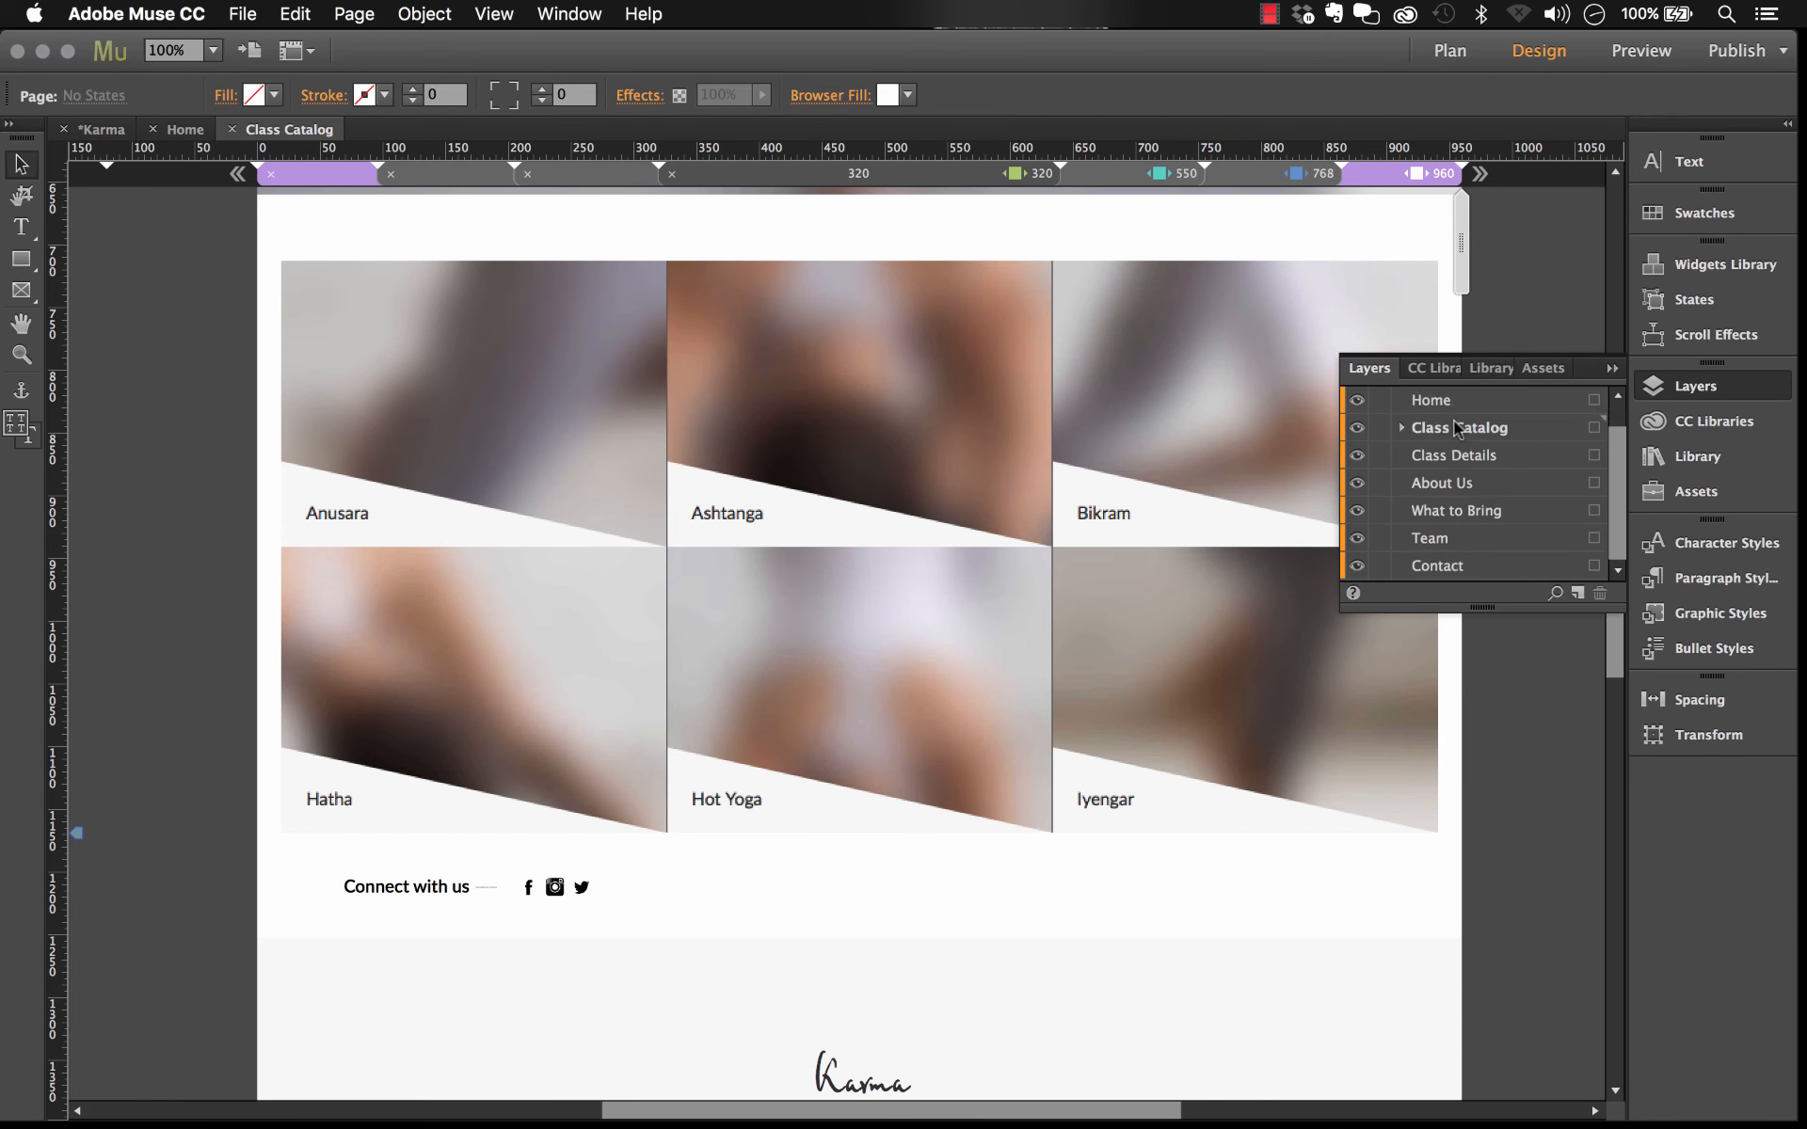
scroll(1460, 430, up, 2)
click(1730, 574)
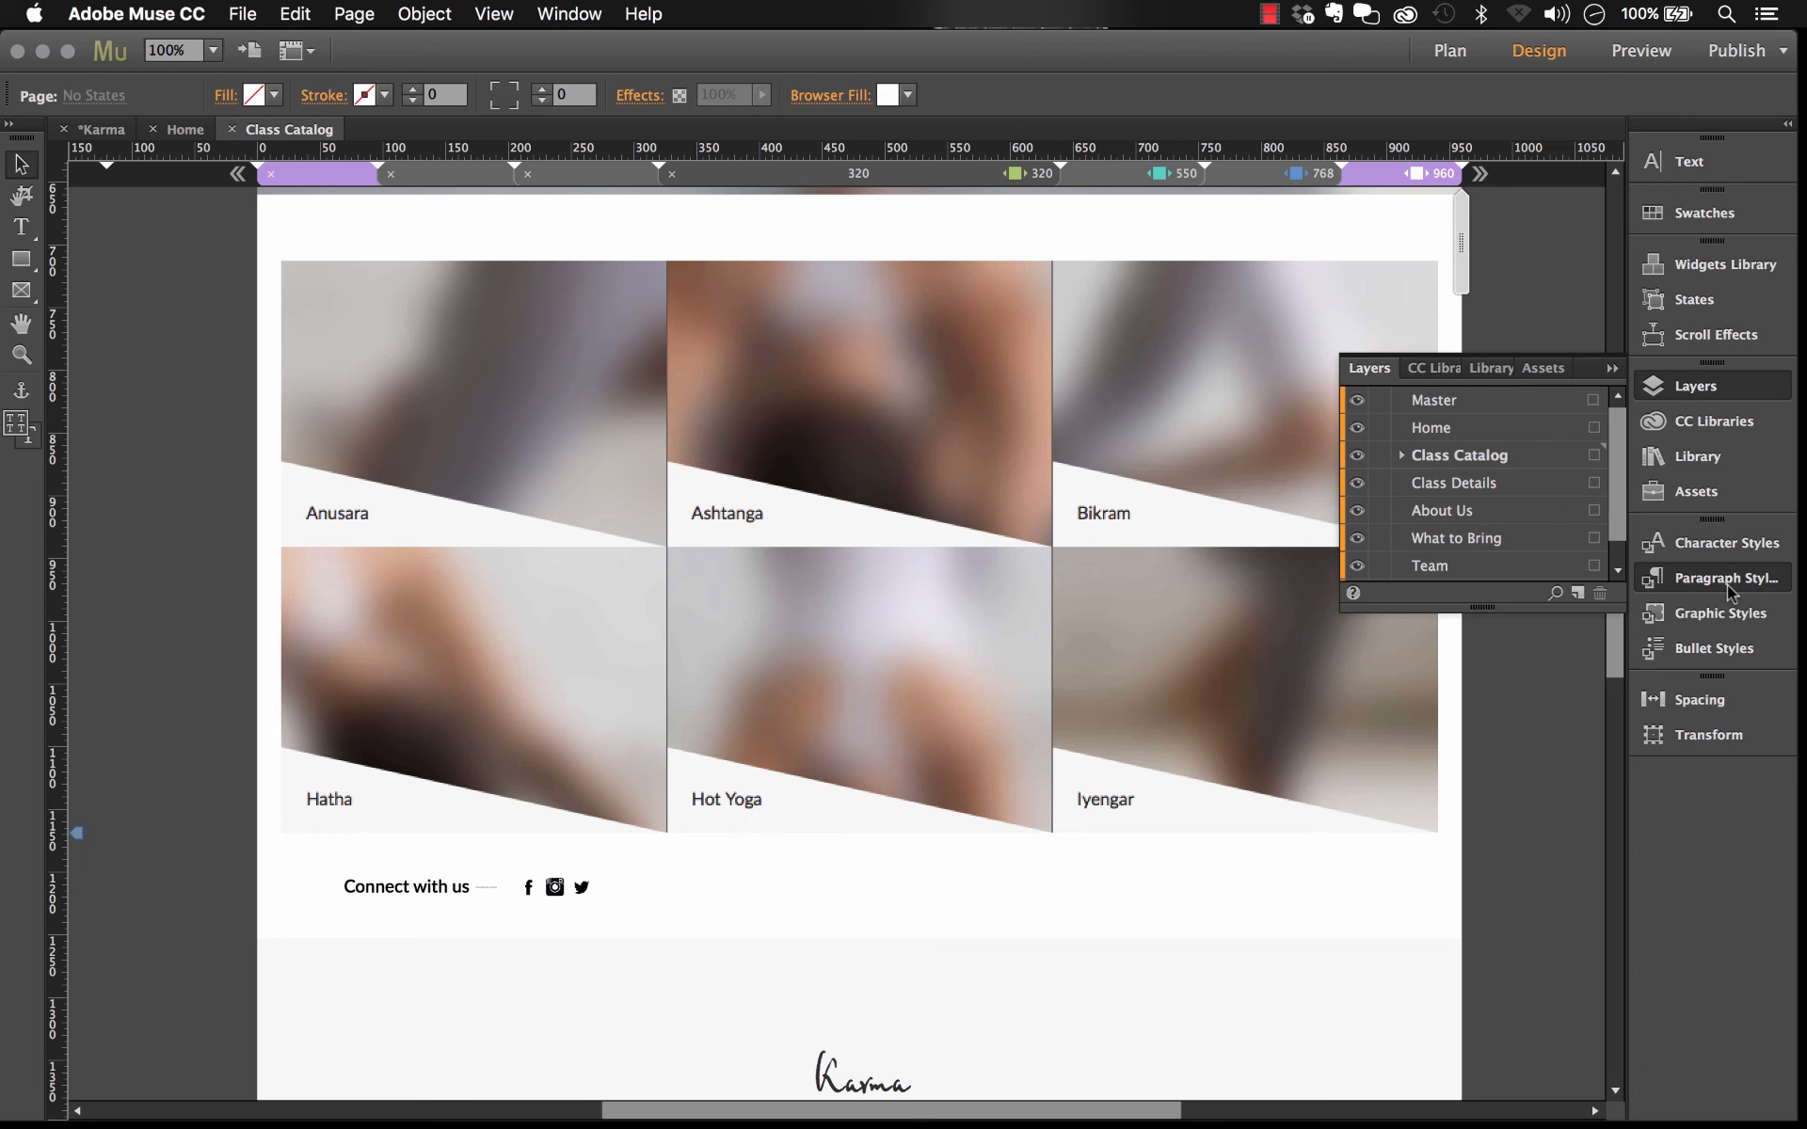
drag(1351, 804, 1351, 927)
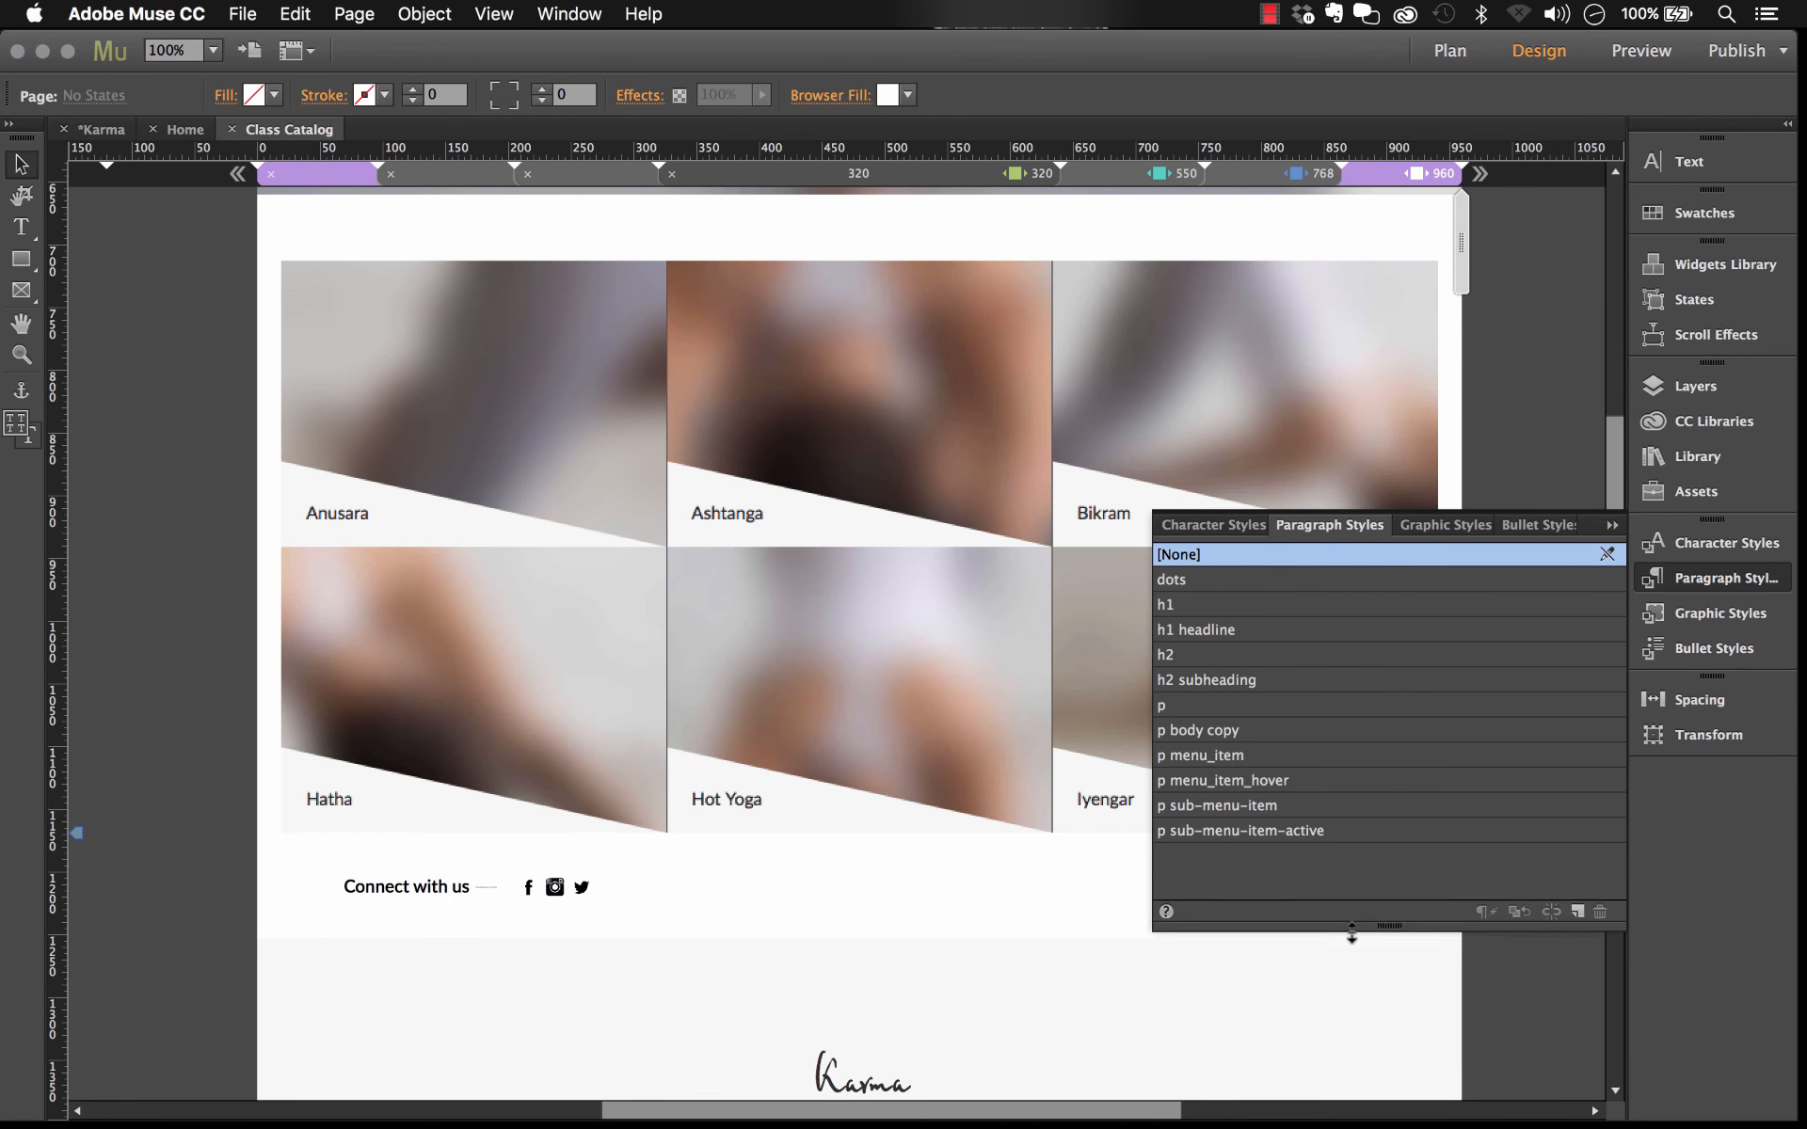
click(1611, 529)
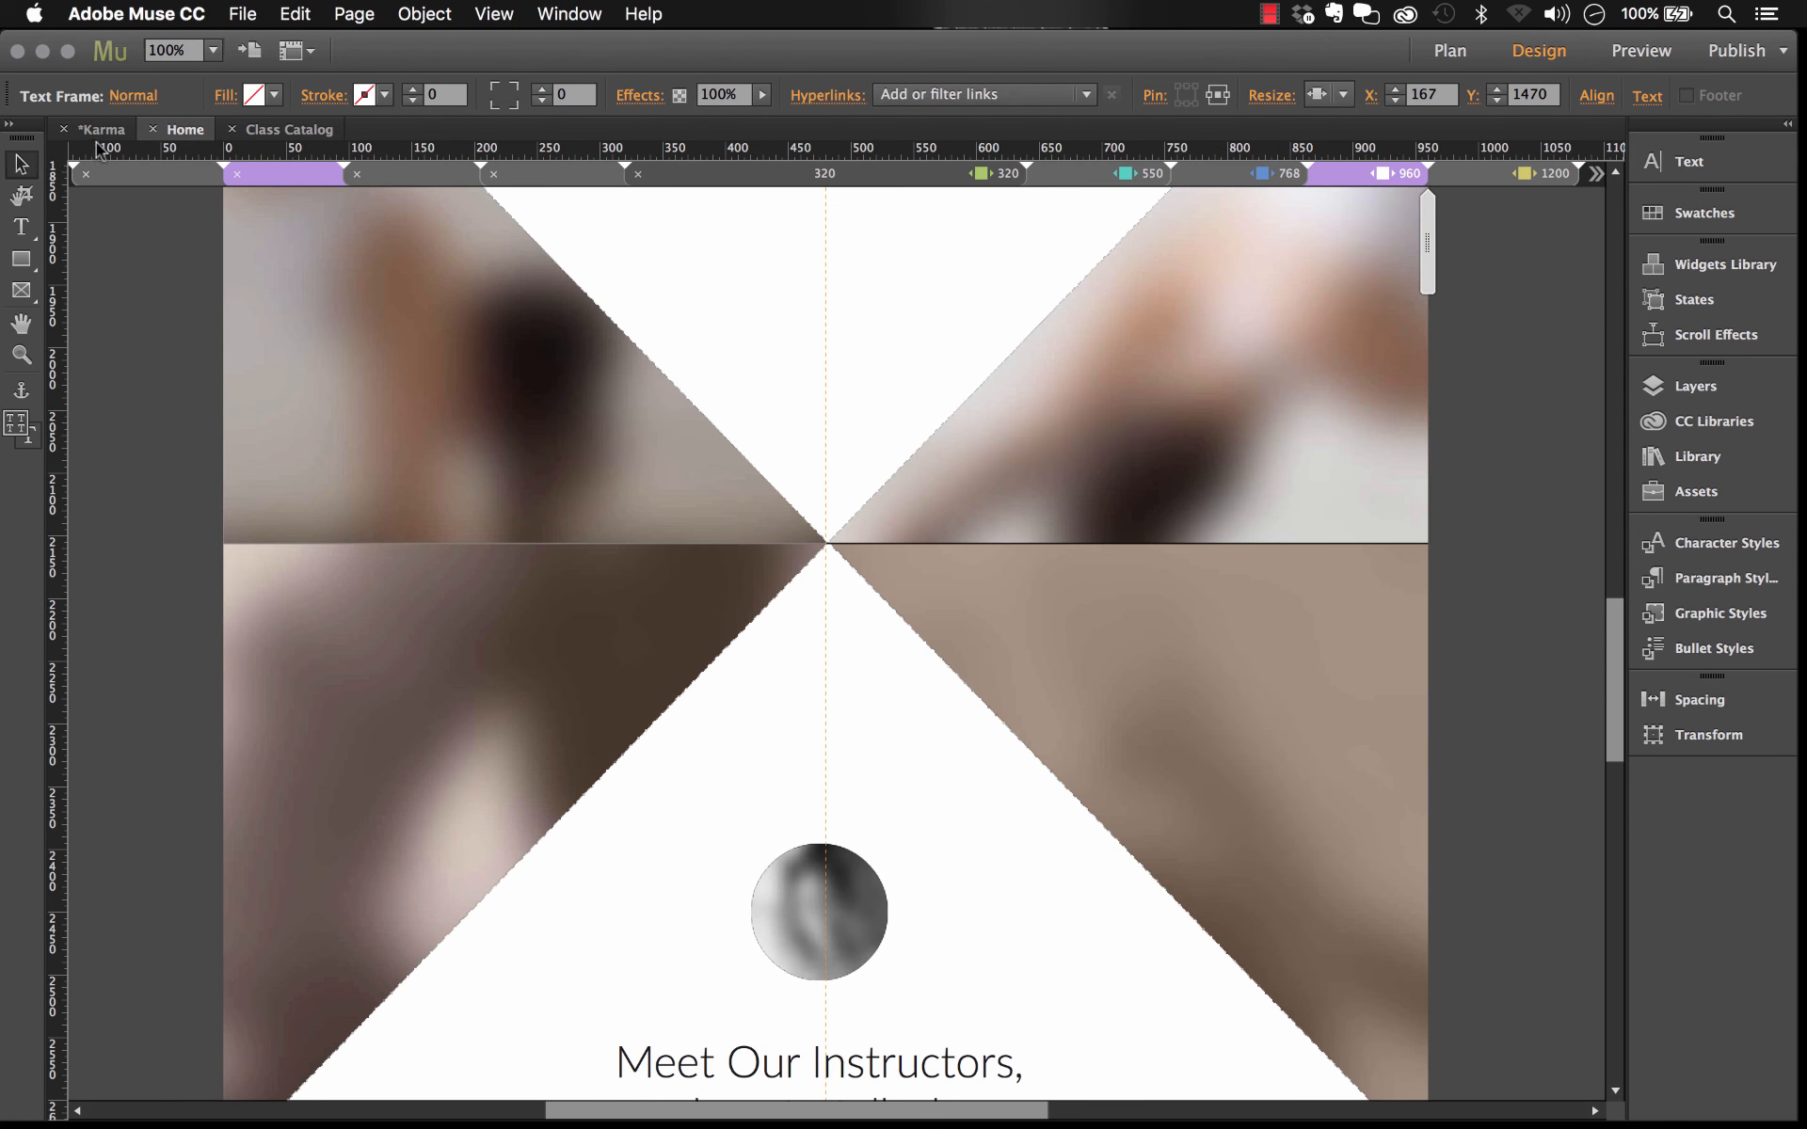
Step: Open the Team page from the site plan and scroll down to the instructor section
click(104, 133)
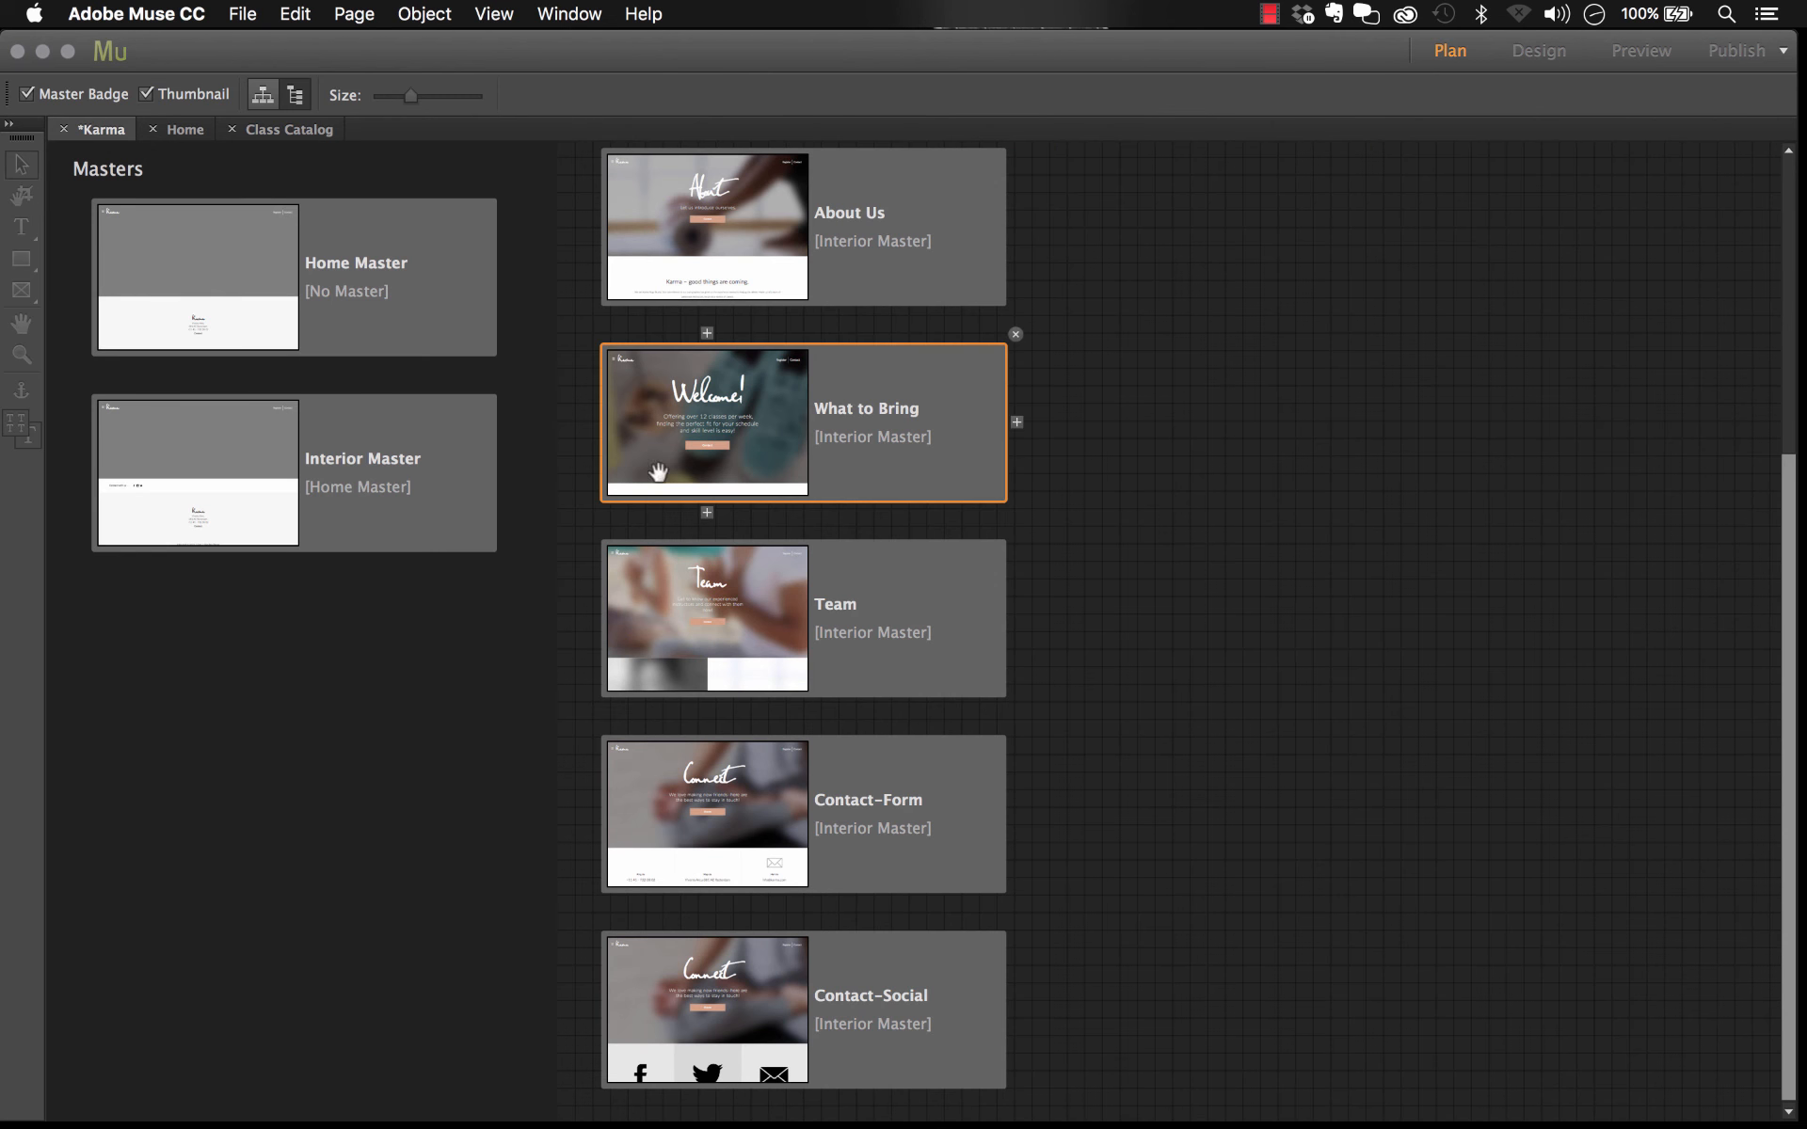
double_click(864, 611)
double_click(889, 560)
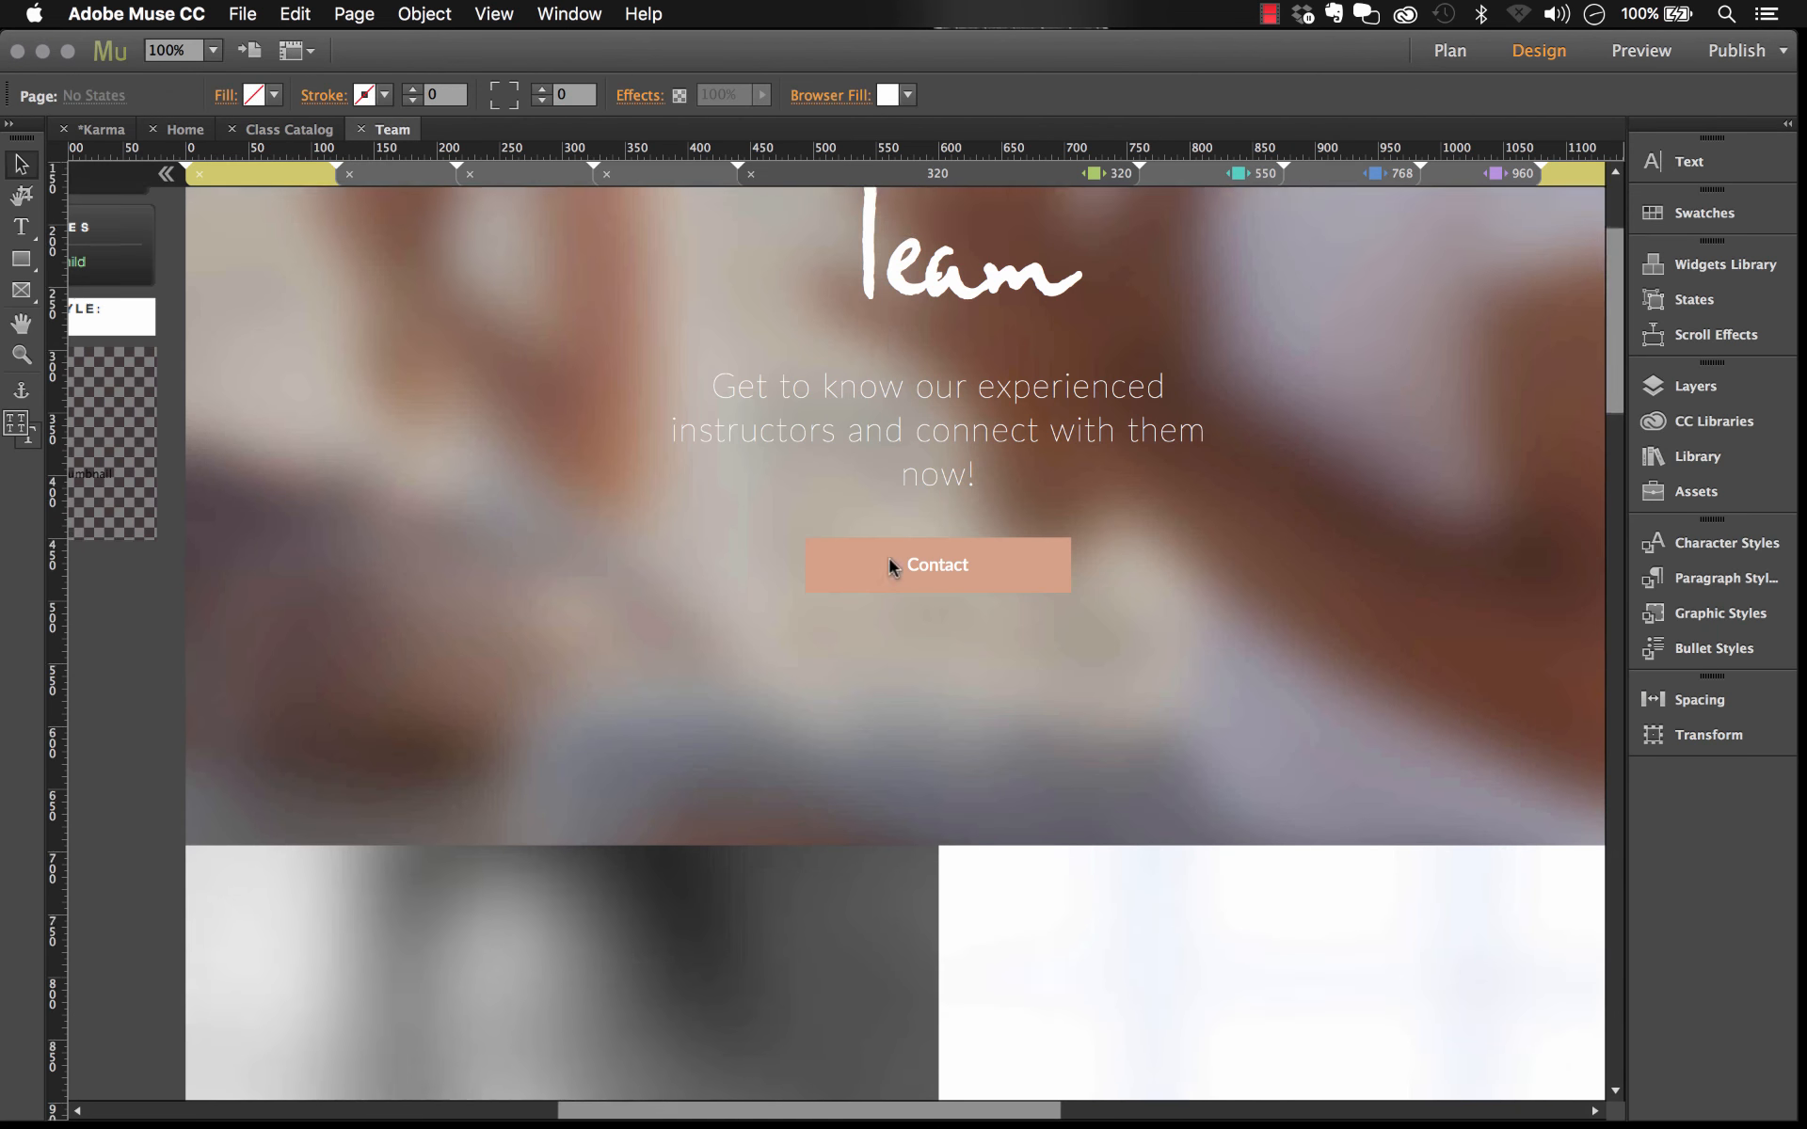
scroll(890, 557, down, 10)
click(812, 324)
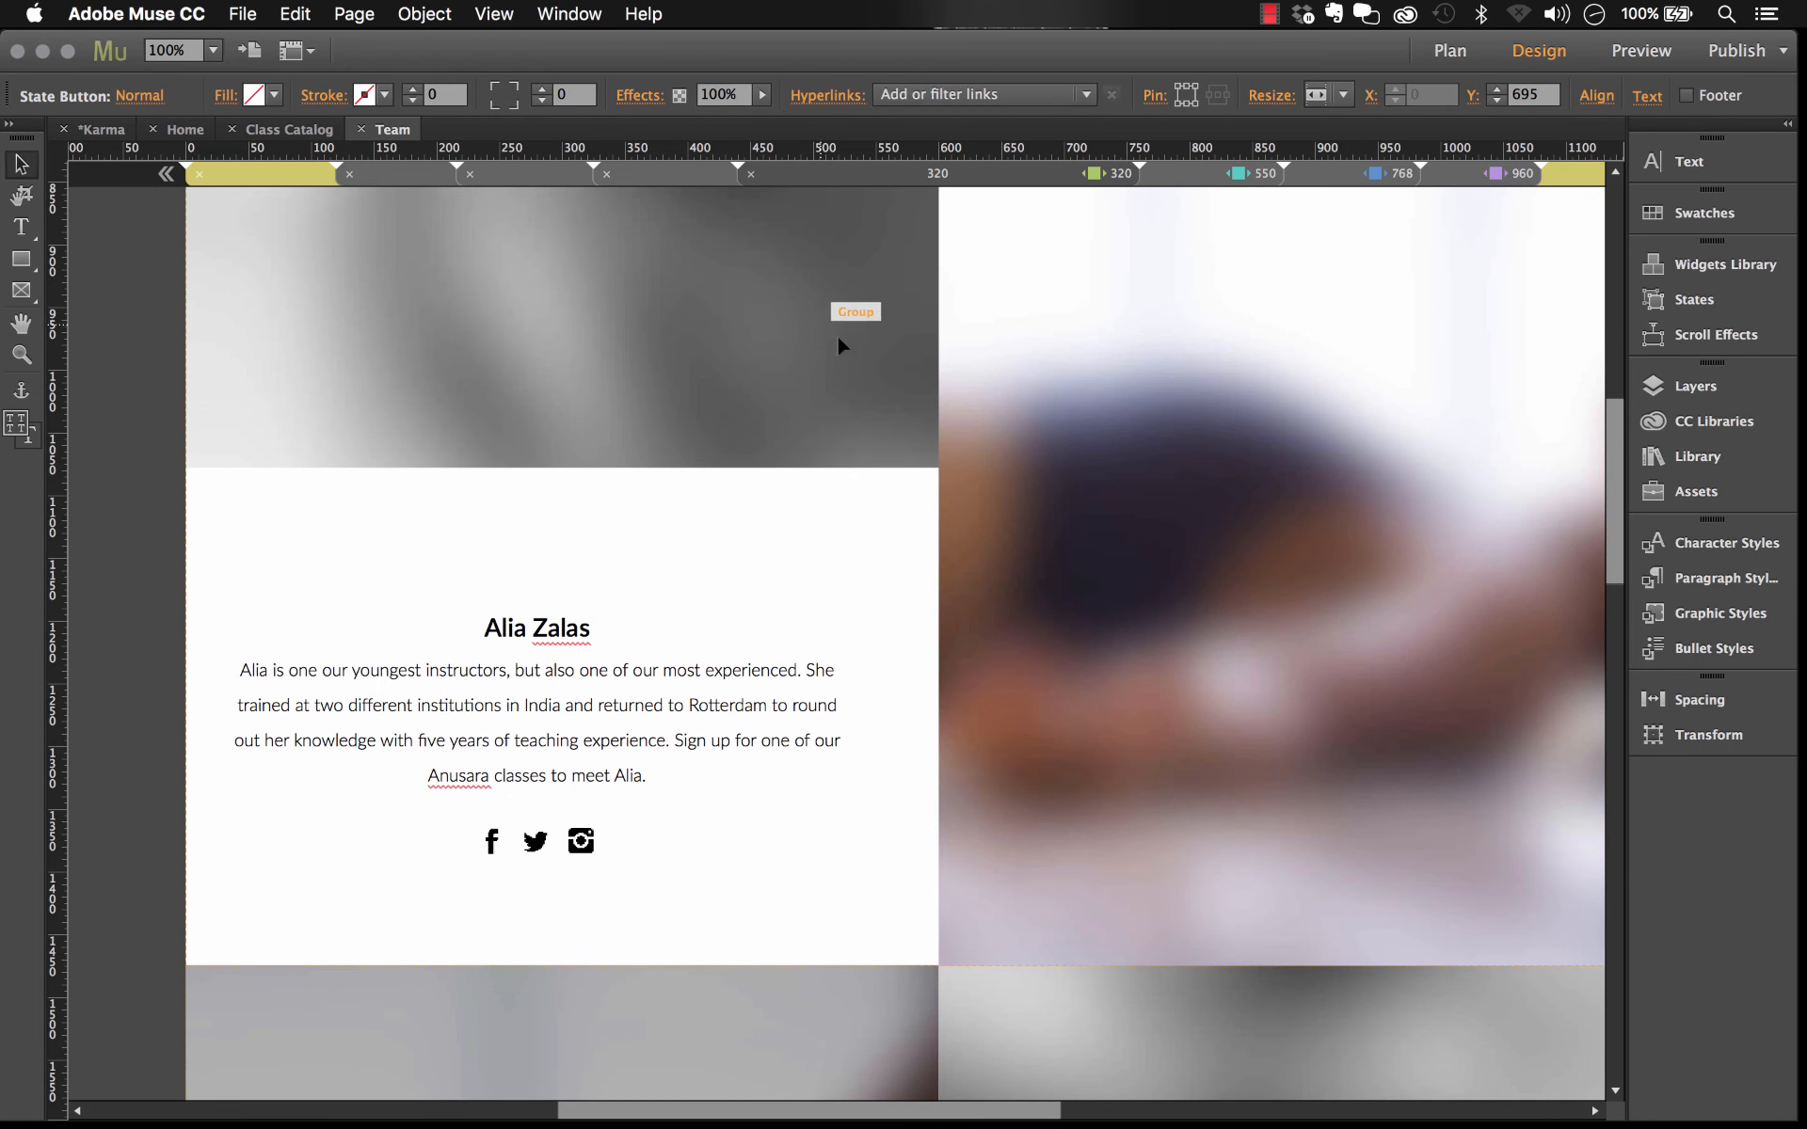
Step: Select an instructor photo rectangle, view its context menu options, and scroll through the instructor bios
click(845, 353)
scroll(845, 354, up, 5)
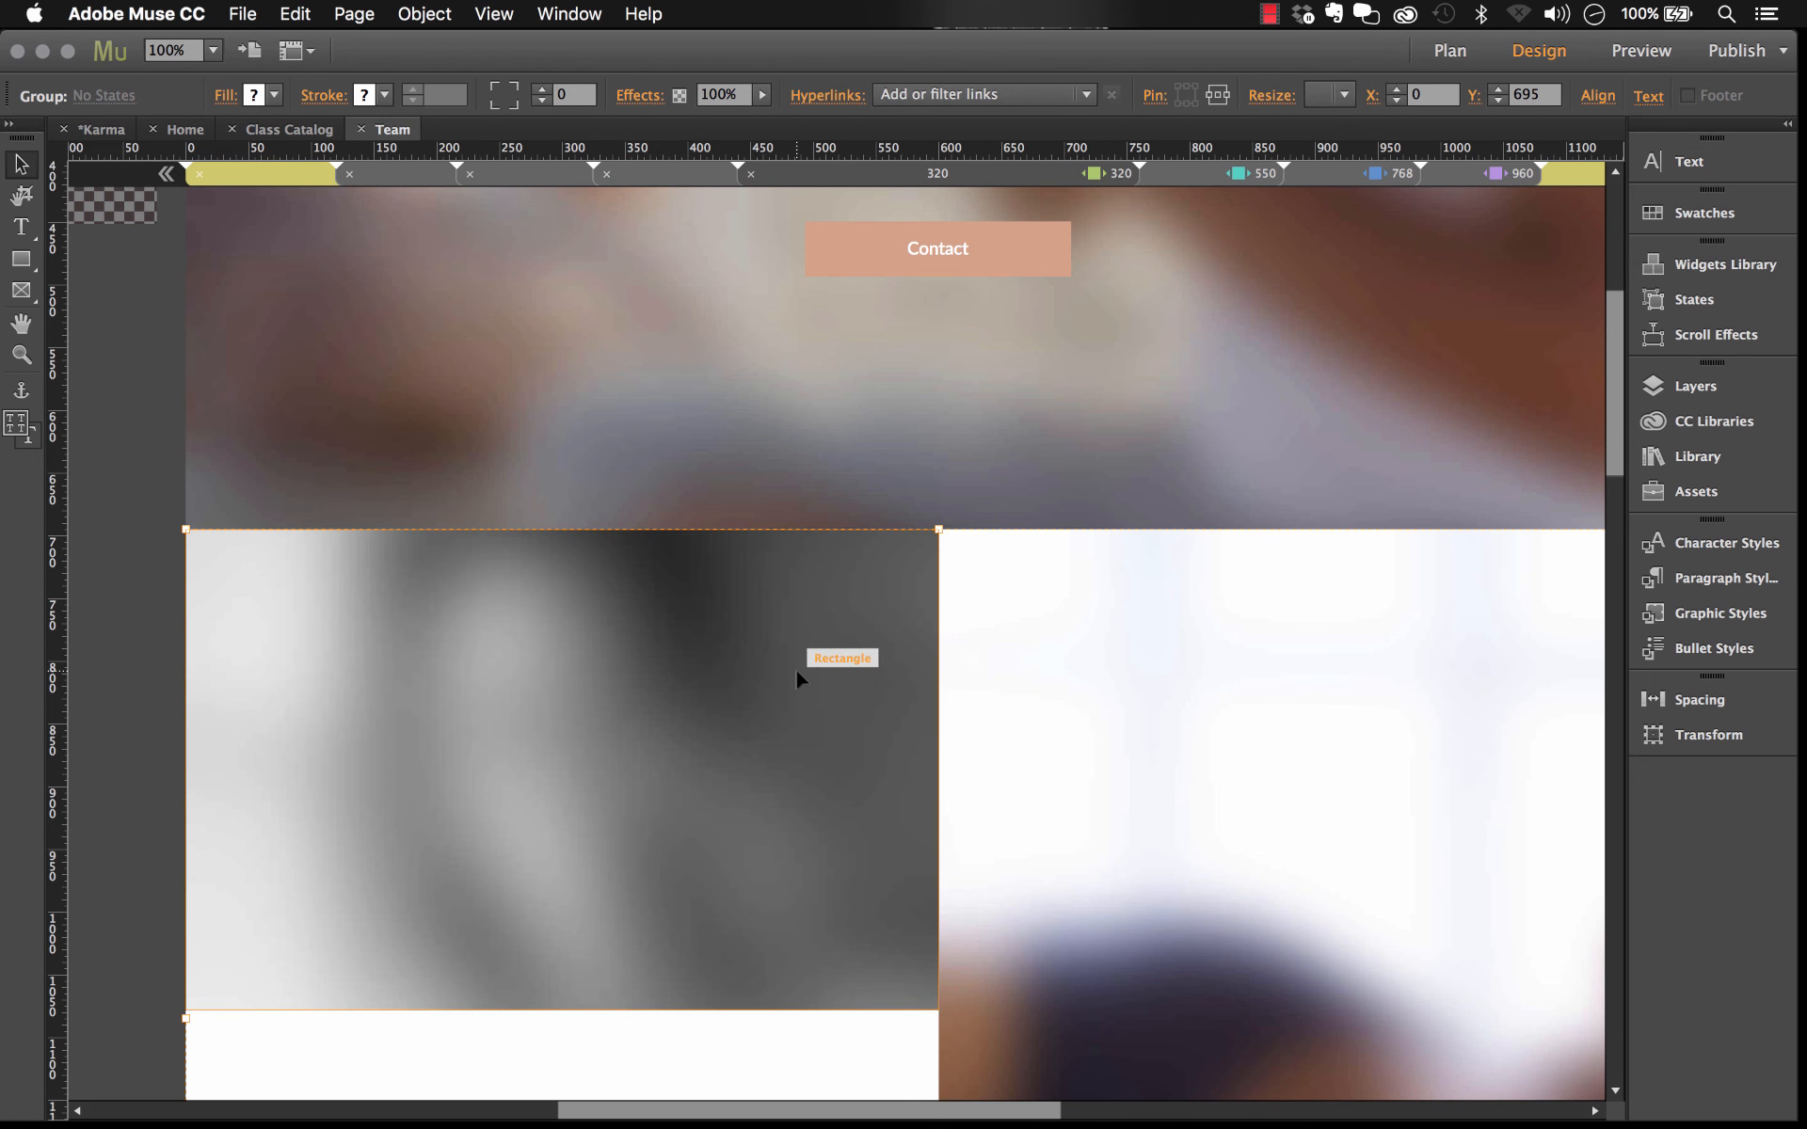
click(751, 678)
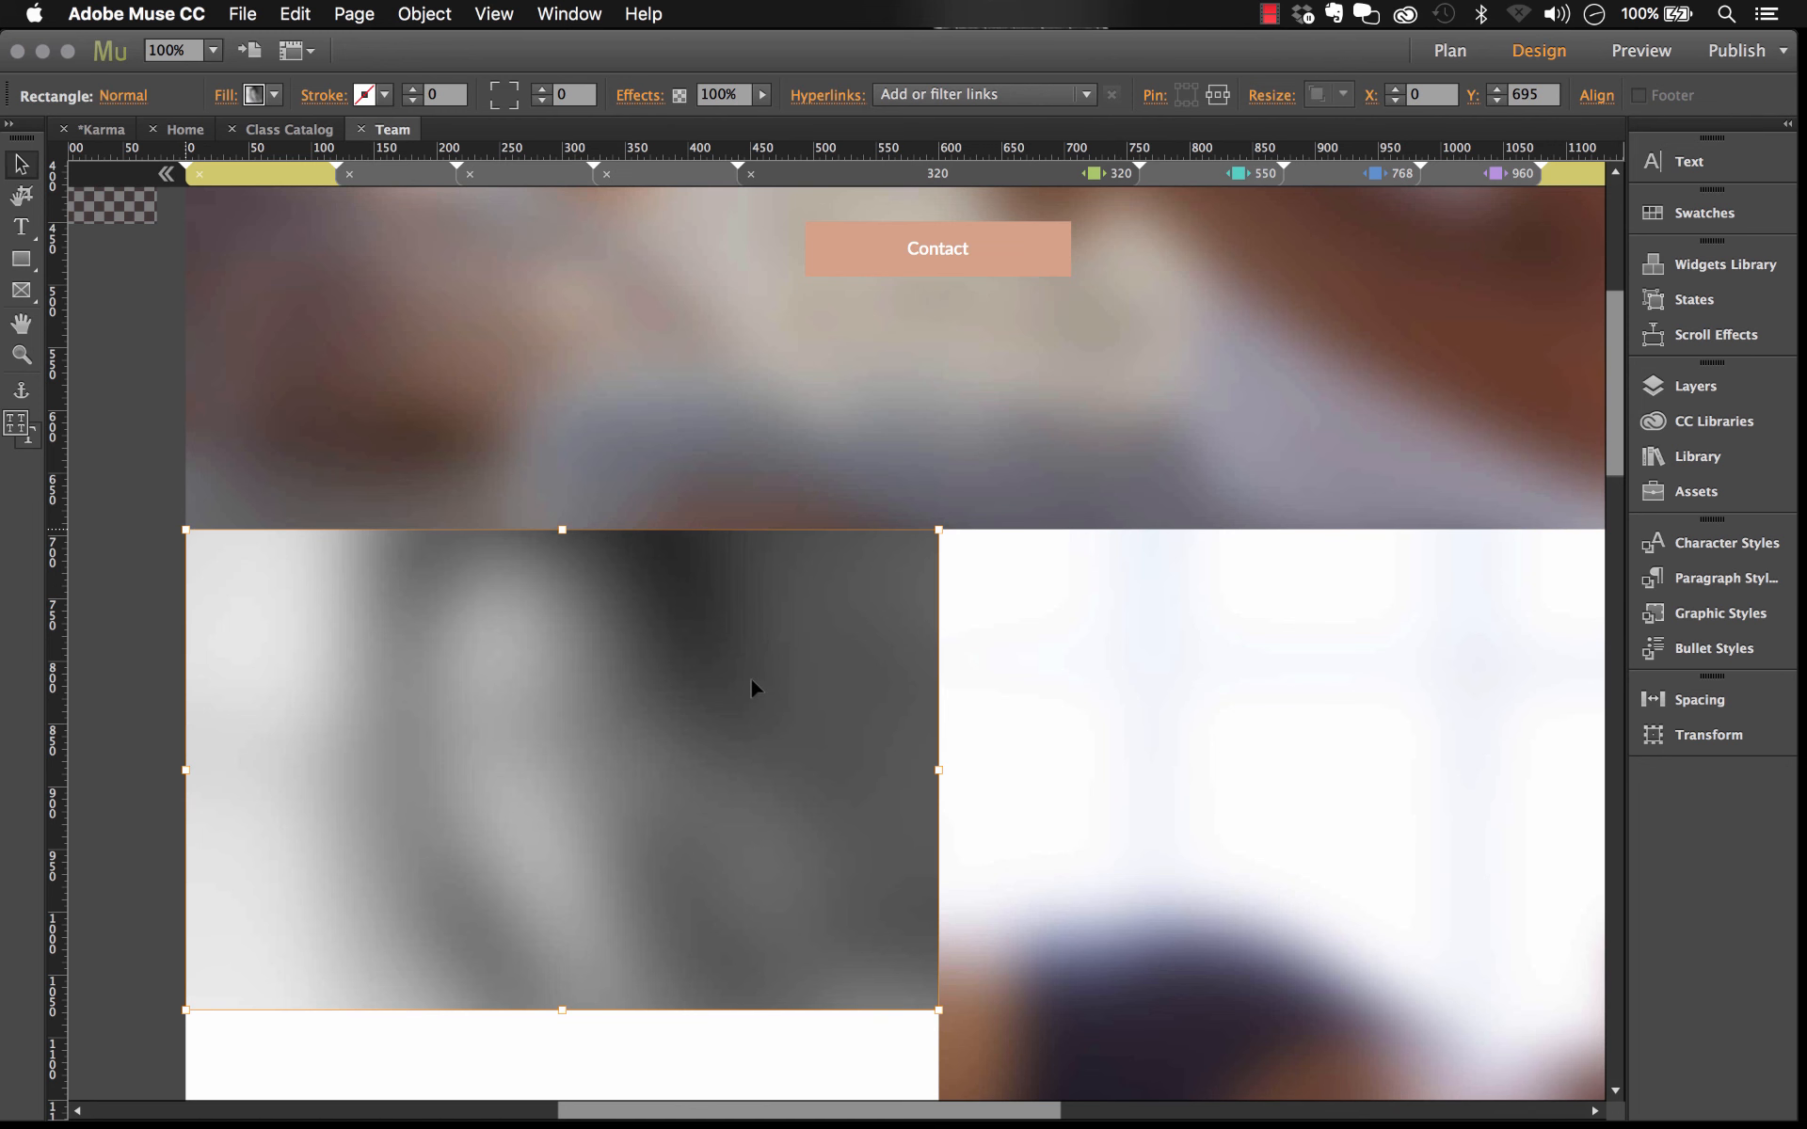
right_click(752, 686)
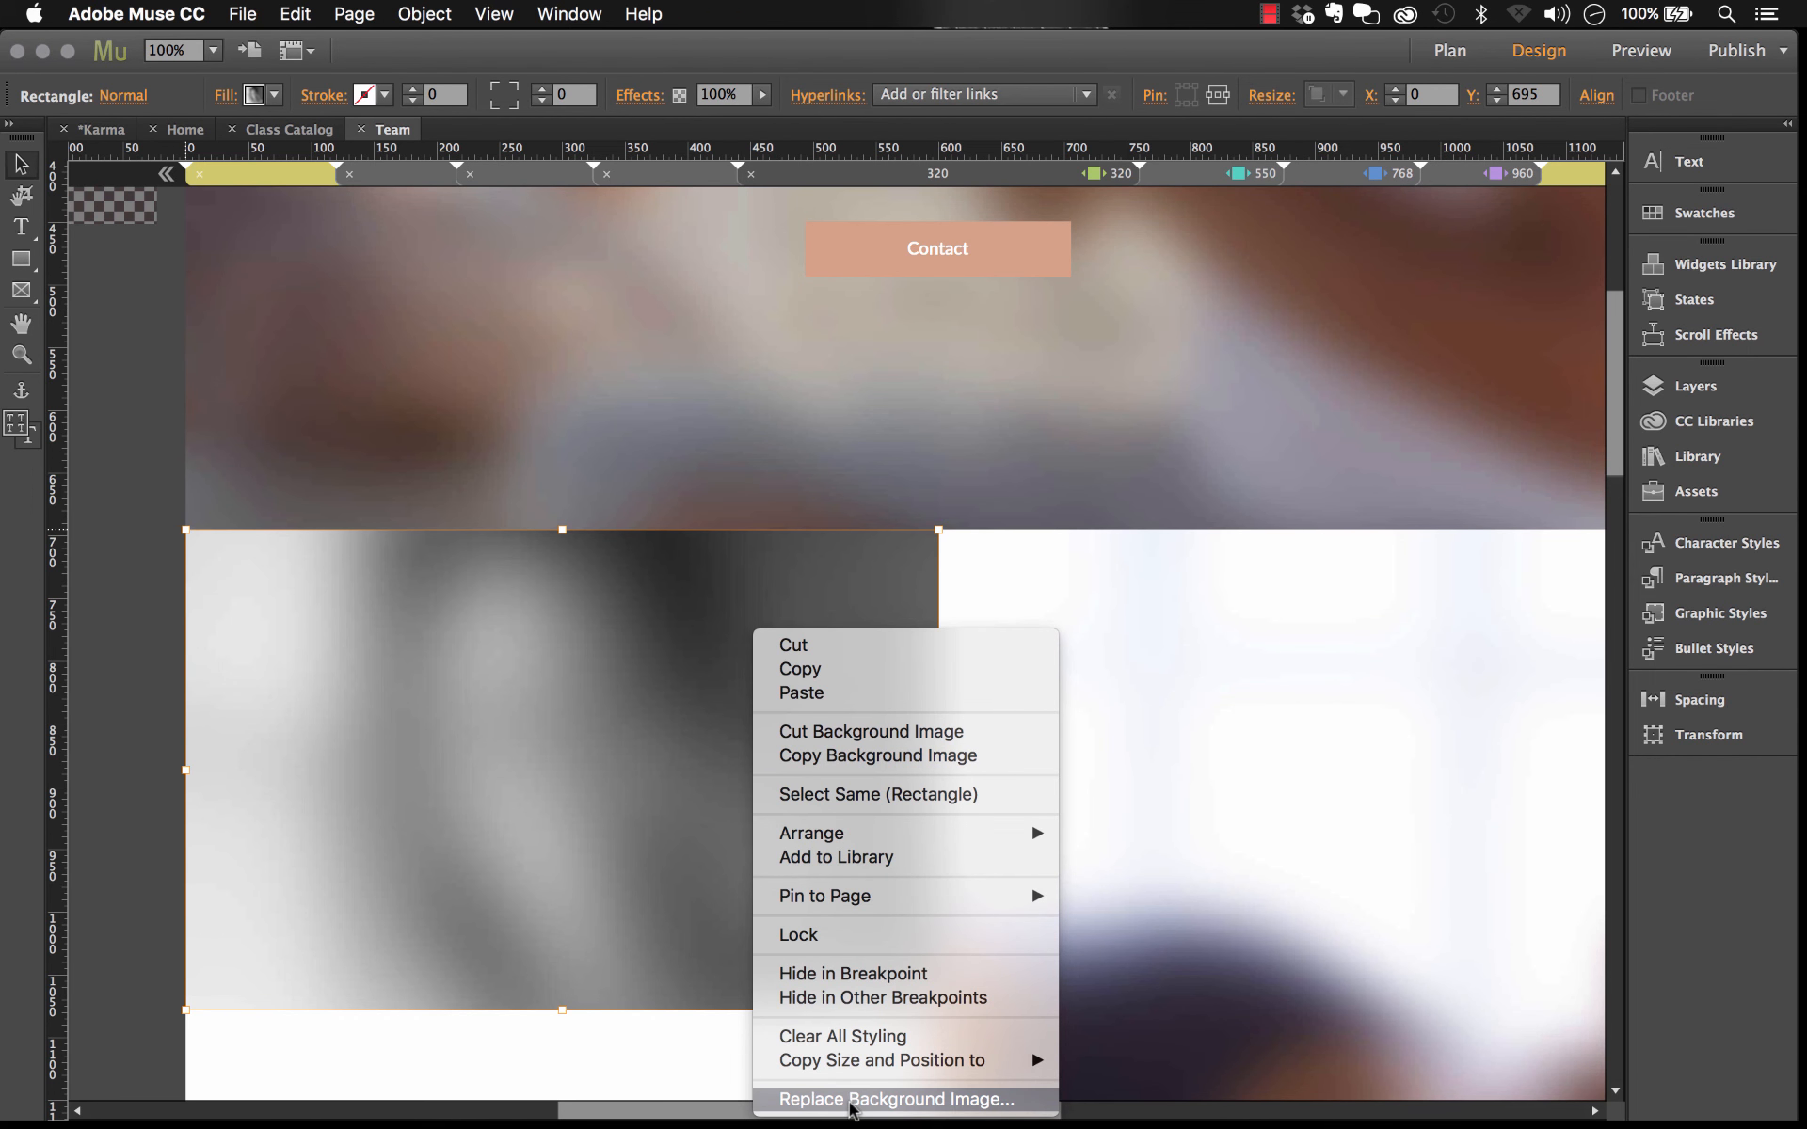
click(1150, 725)
scroll(1150, 725, down, 20)
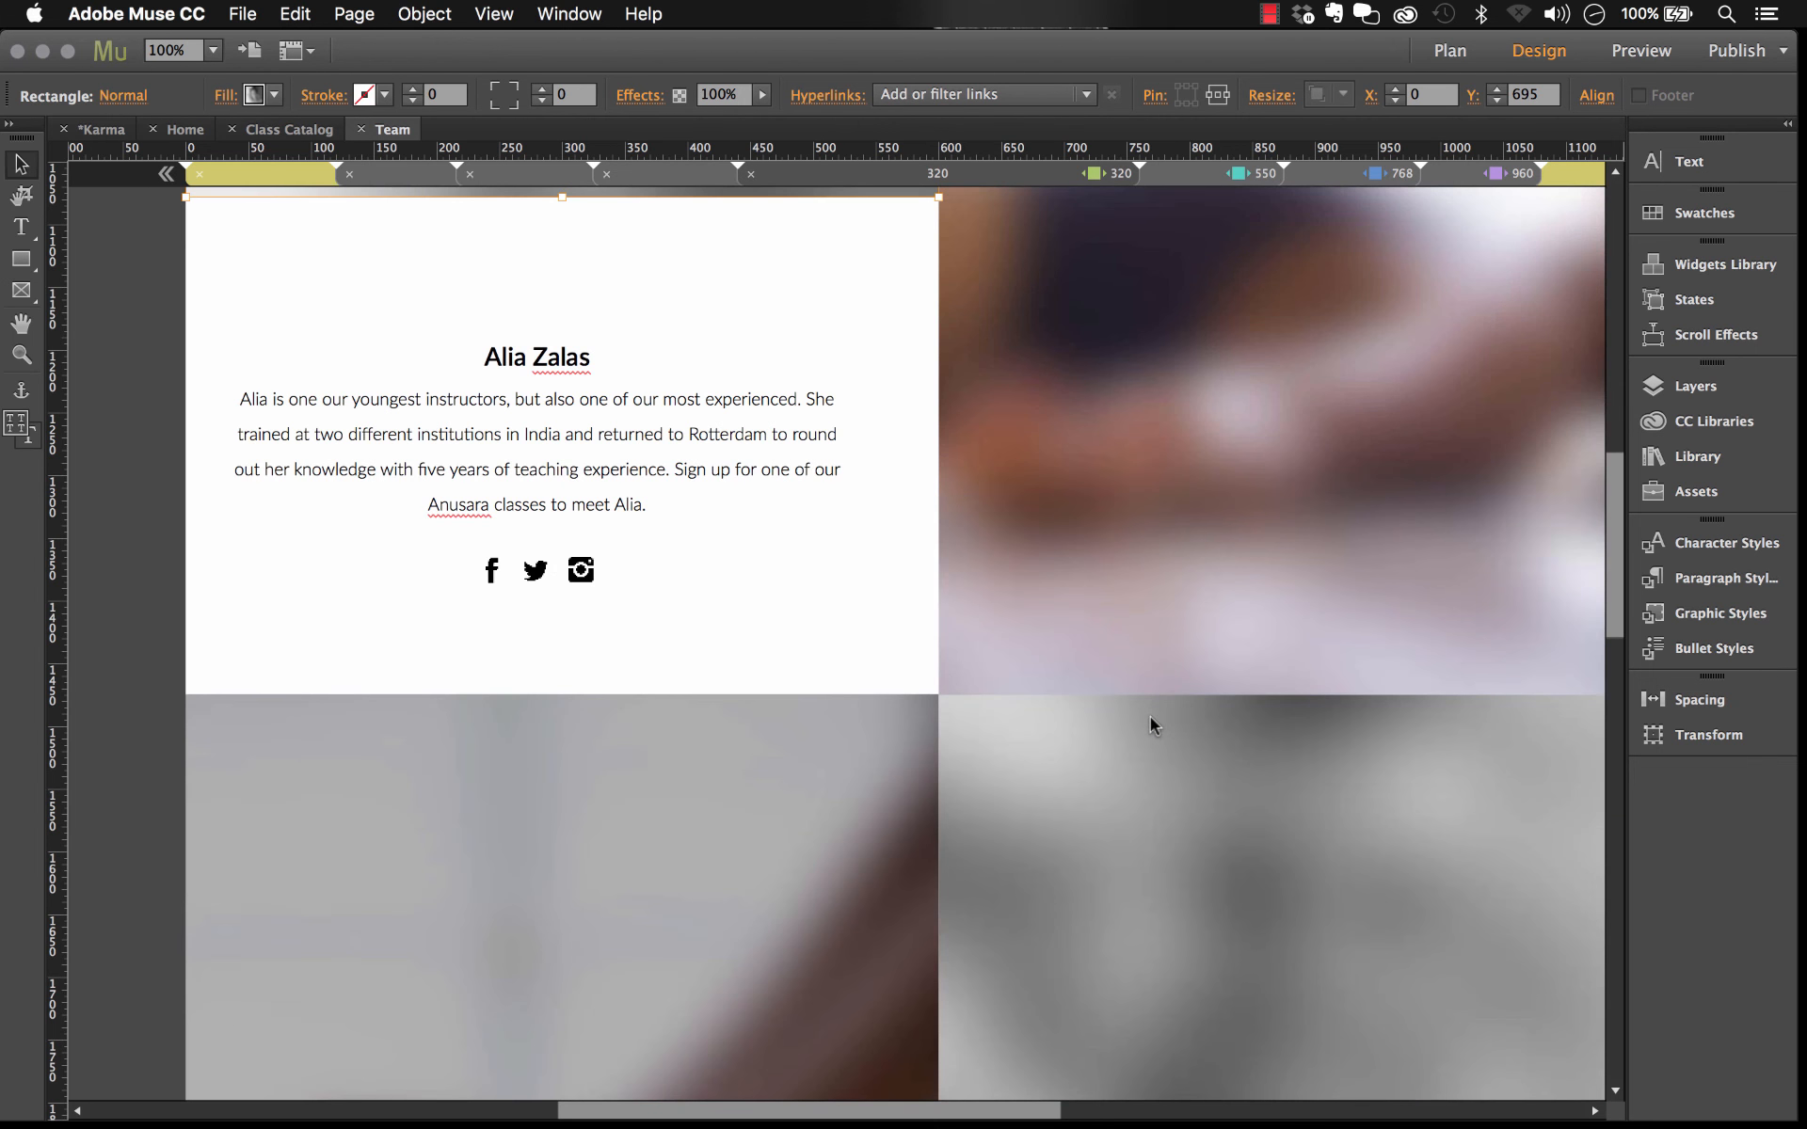
scroll(1150, 725, down, 18)
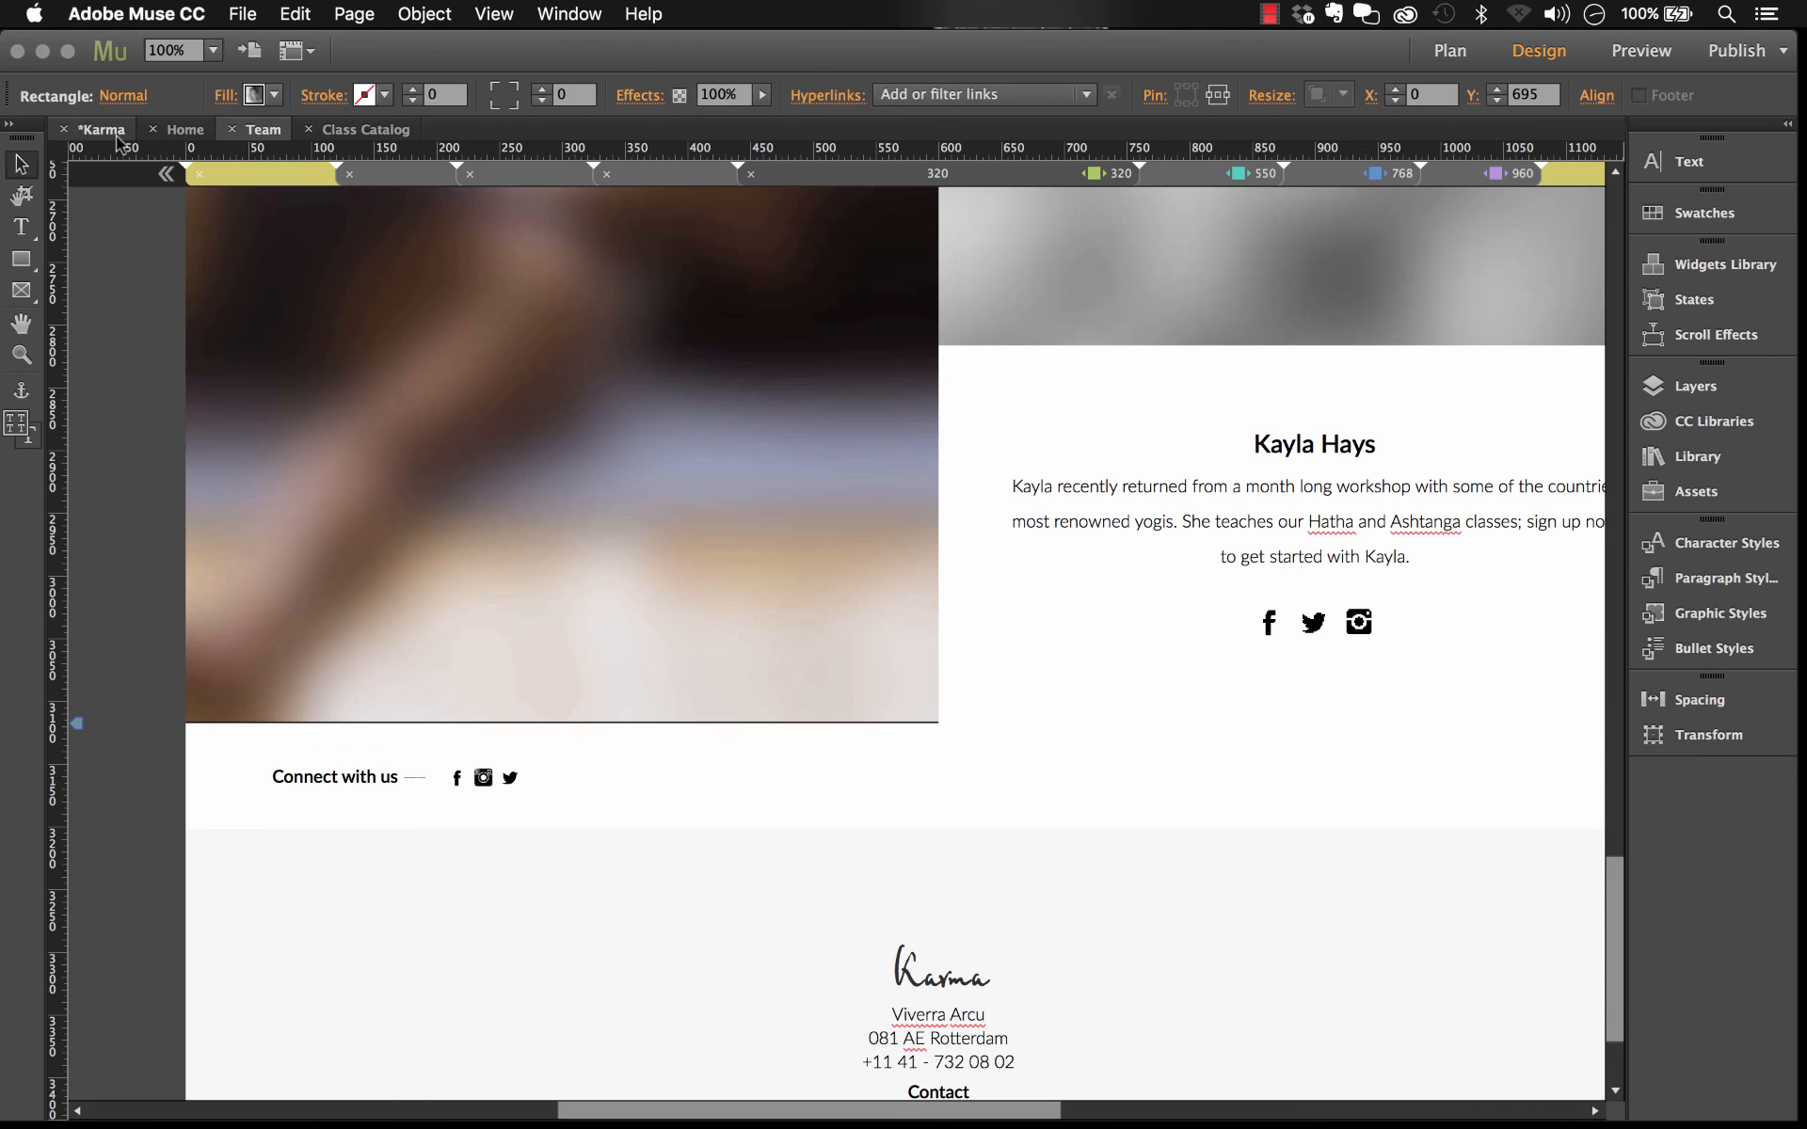
Step: Return to the site plan and scroll through the page thumbnails
click(116, 134)
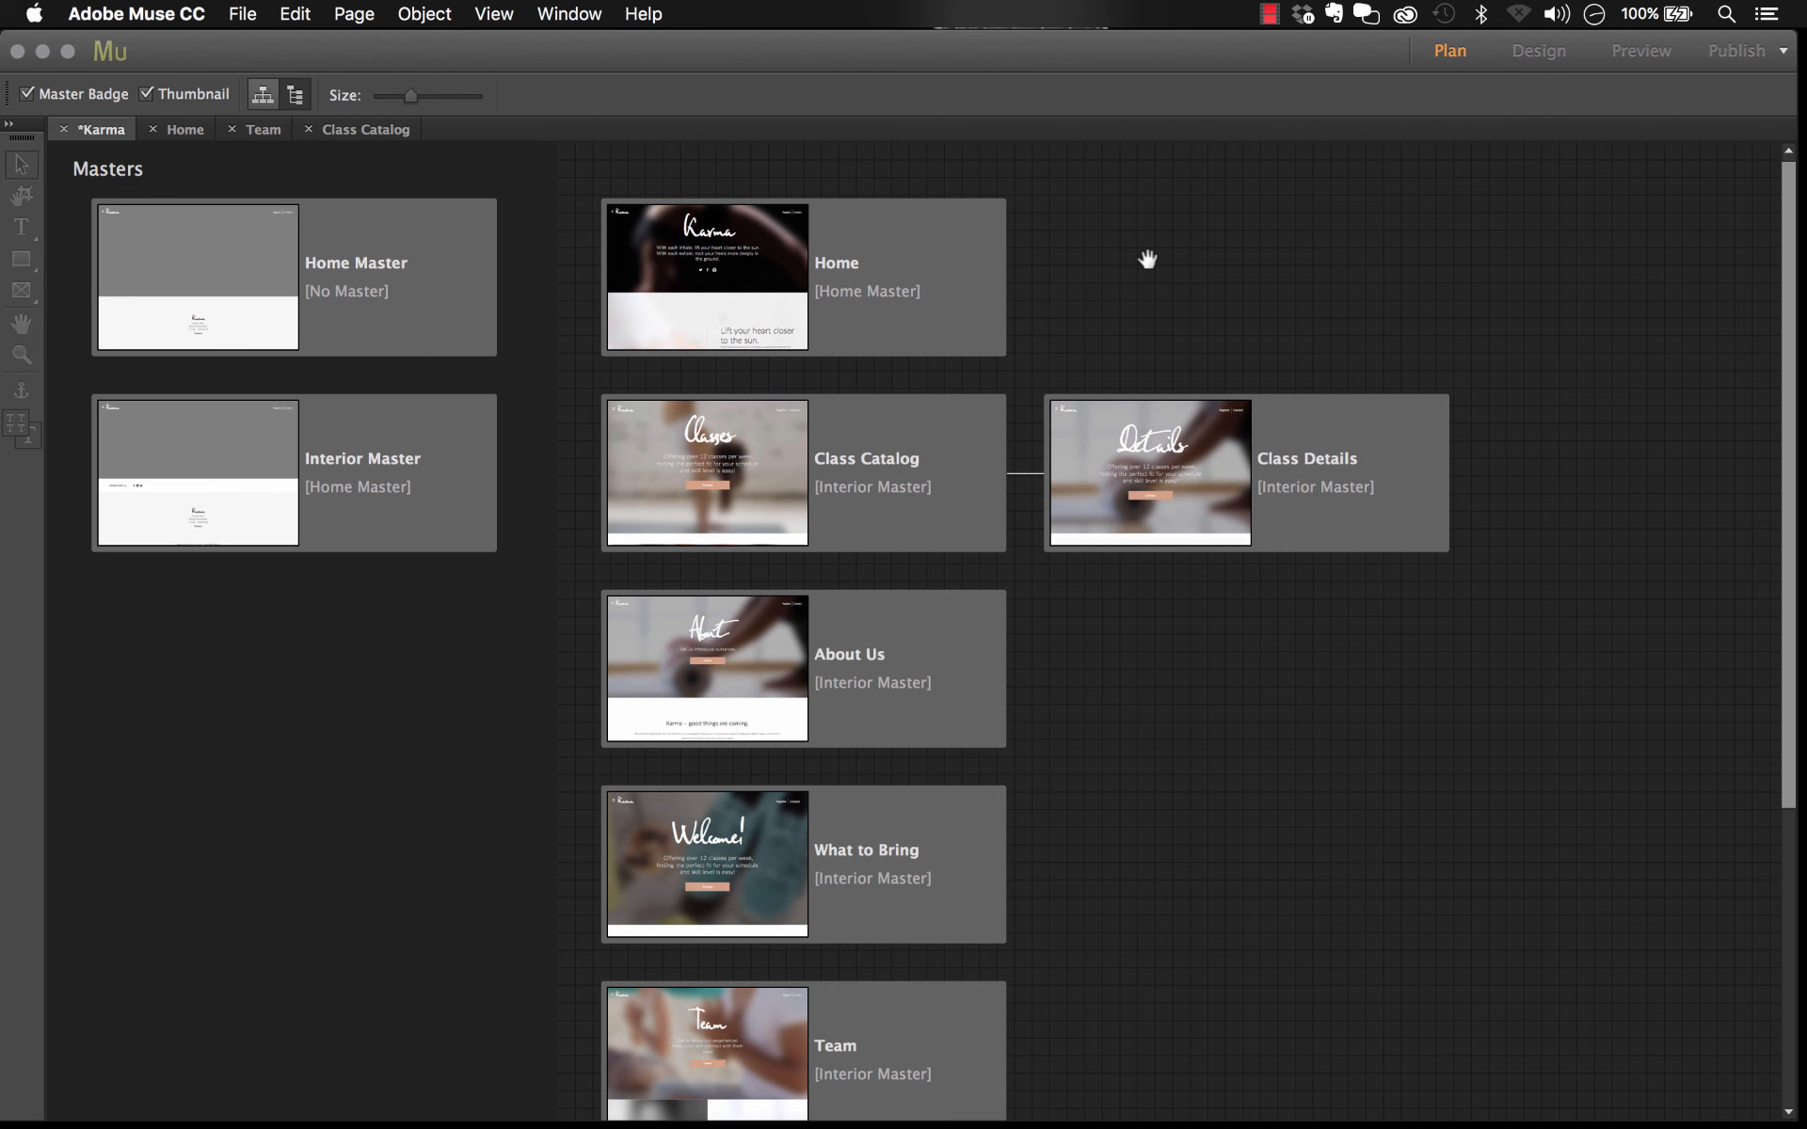
scroll(1147, 258, down, 5)
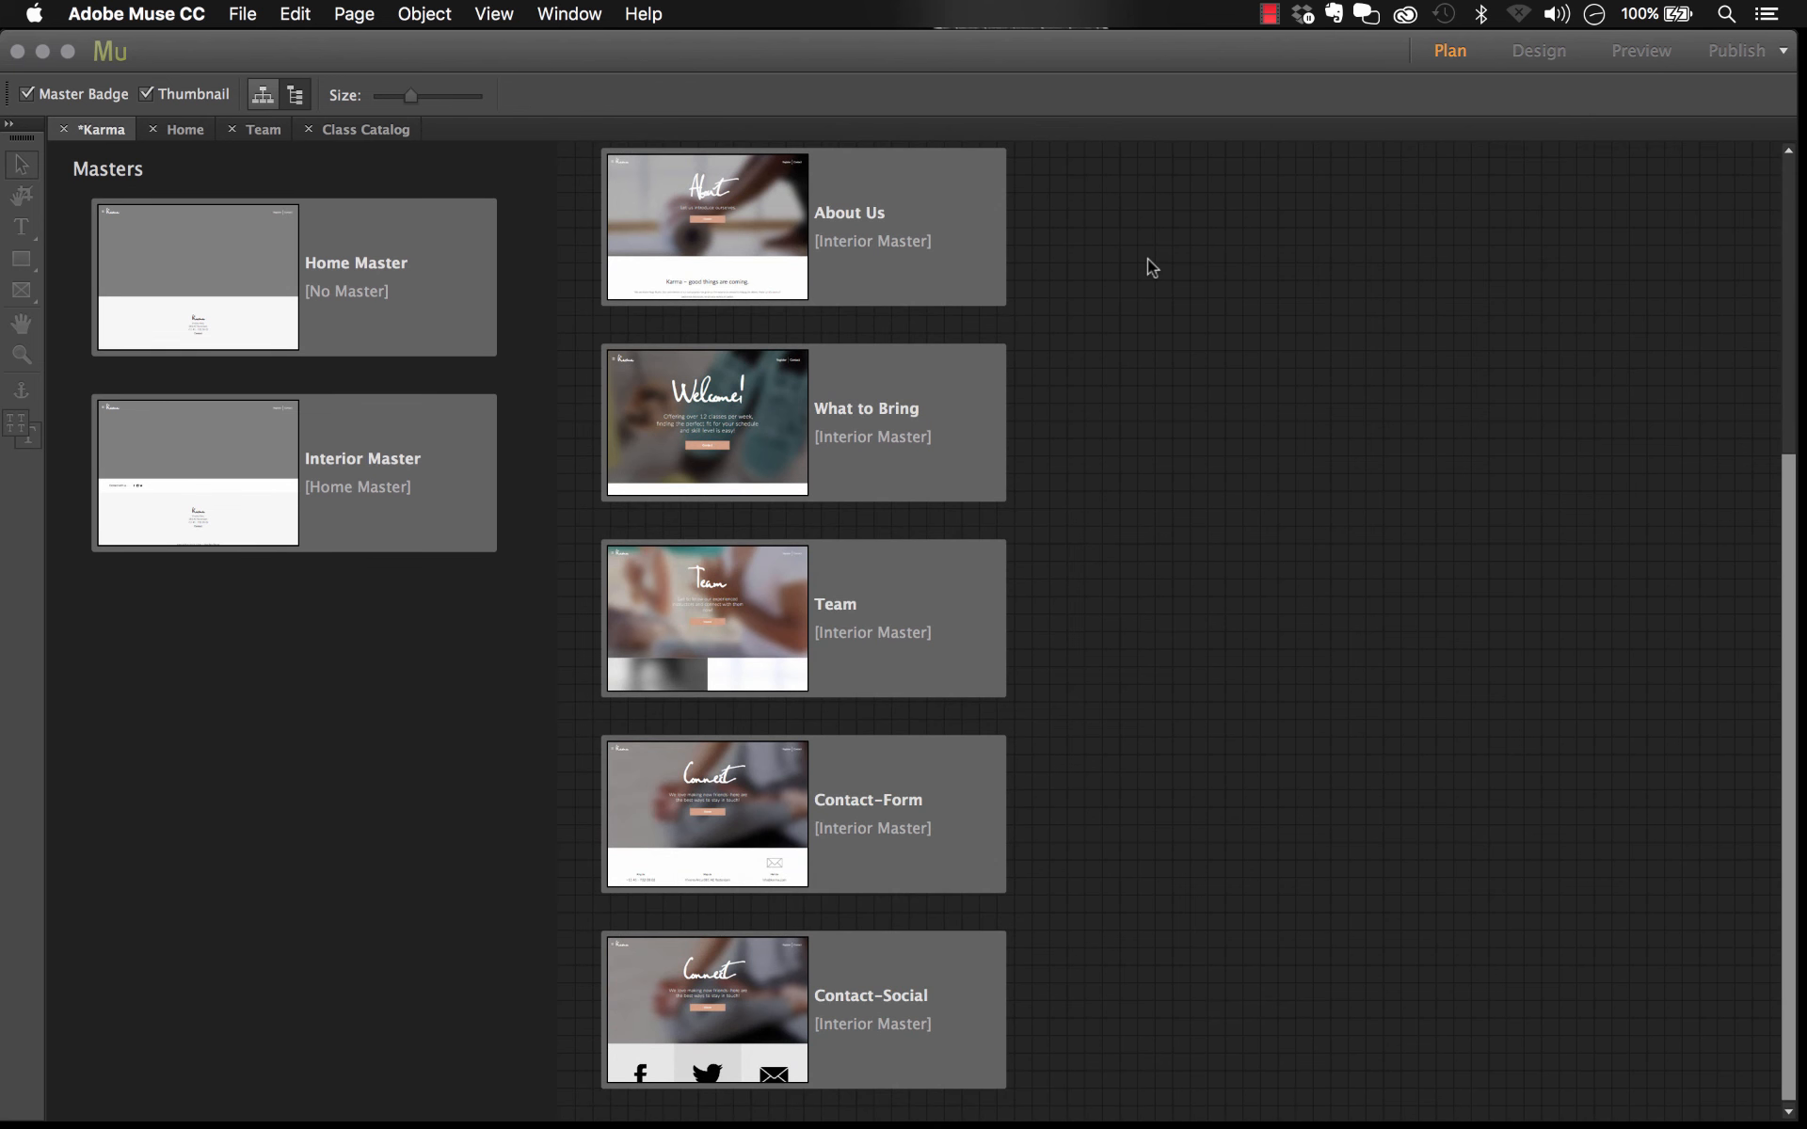